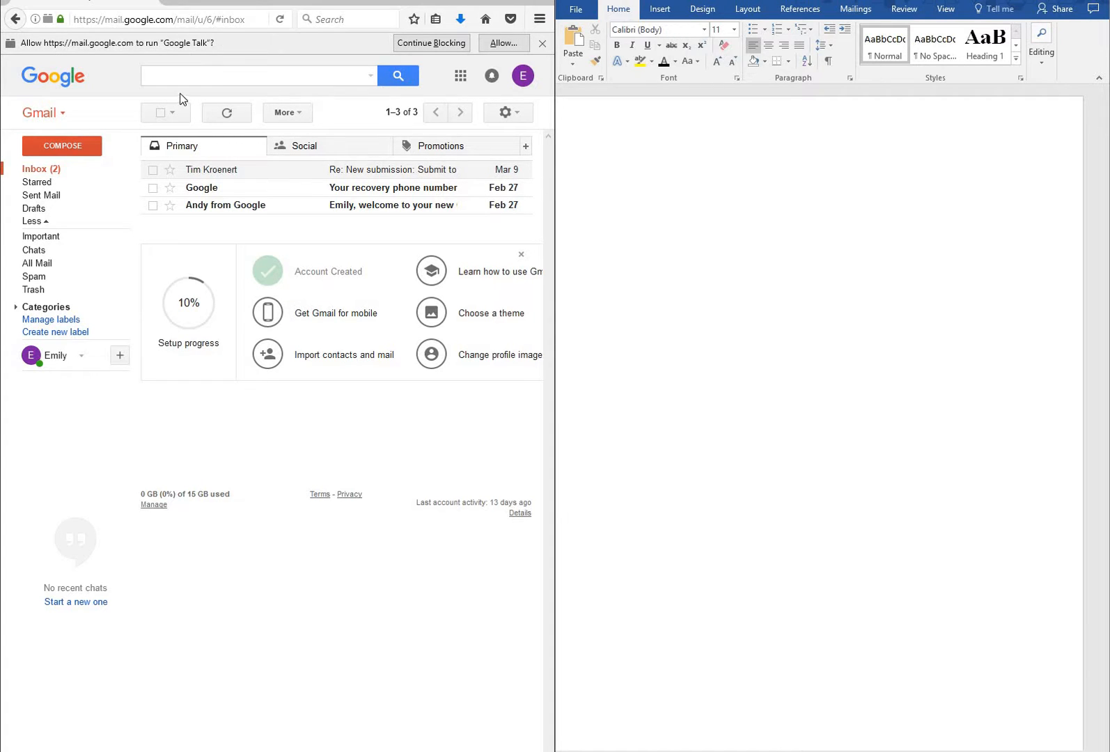
- Refresh the inbox and open the "Article Request 12 March 944 pm AEST" email from Comparison Cat
click(279, 18)
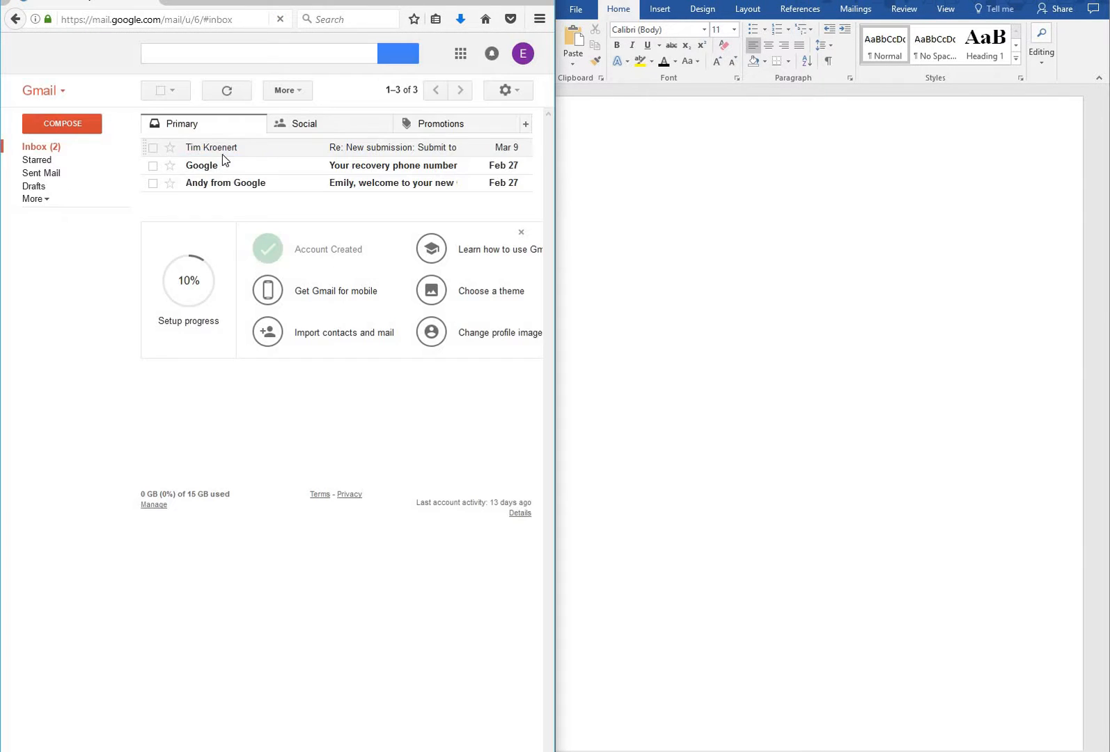
click(55, 149)
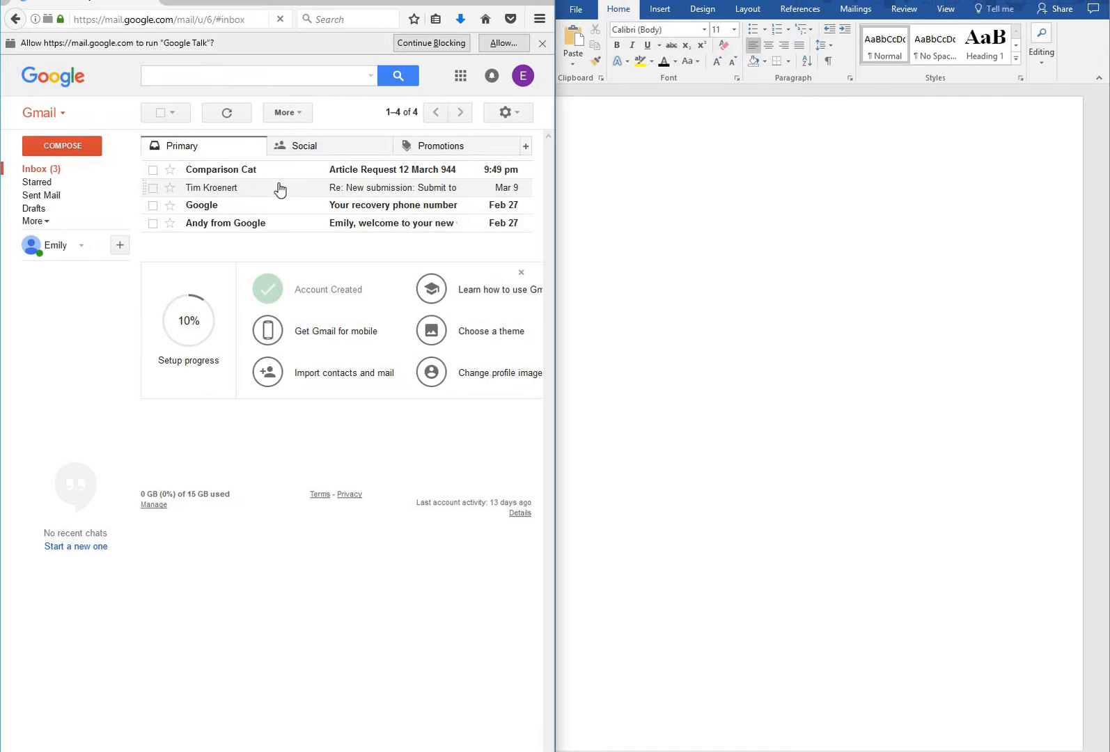
click(368, 172)
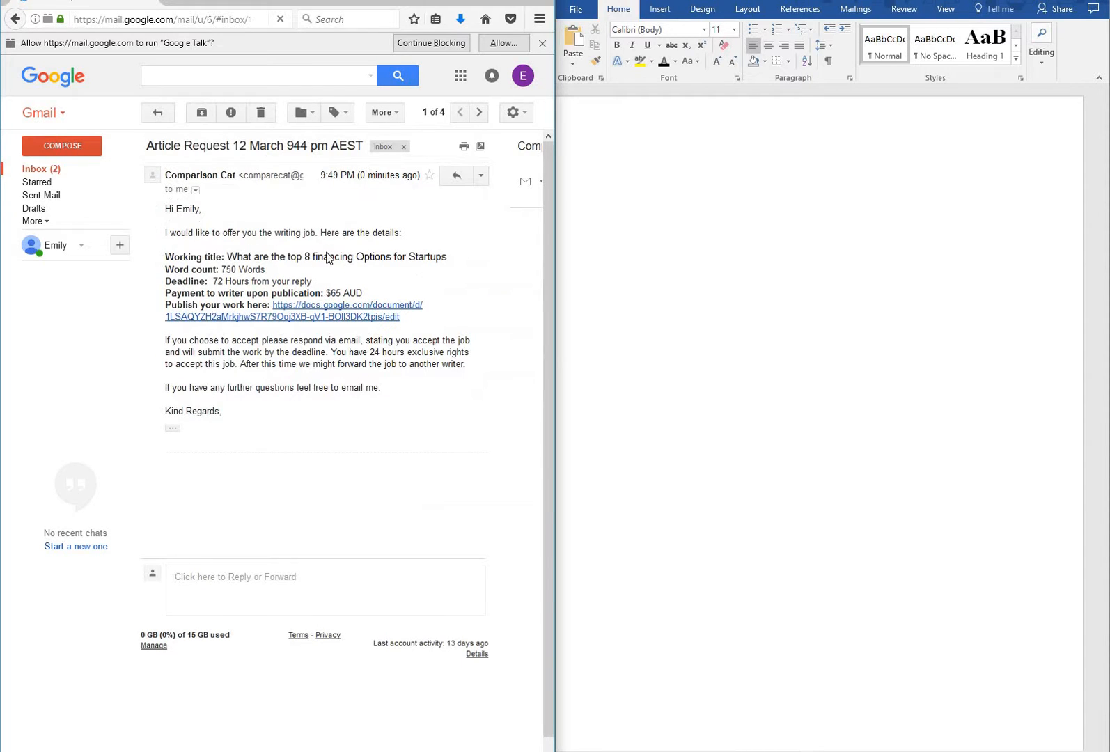
drag(230, 144, 360, 148)
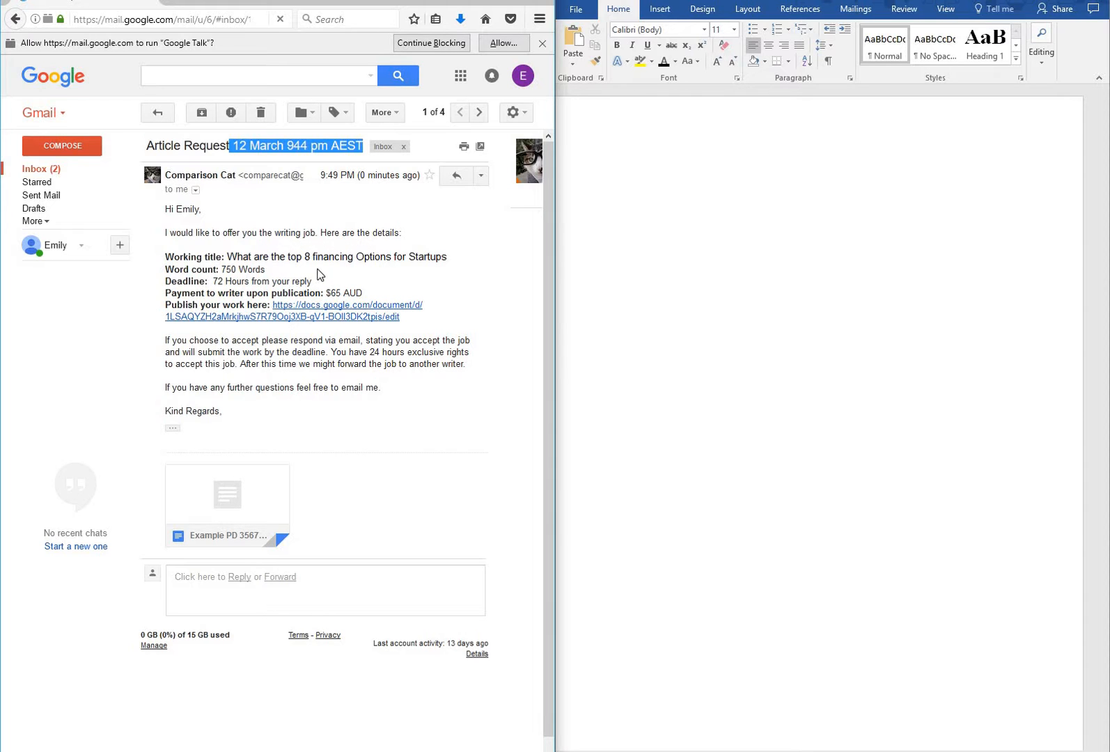
- Copy the working title "What are the top 8 financing Options for Startups" from the email into the blank Word document
drag(225, 257, 456, 263)
key(ctrl+c)
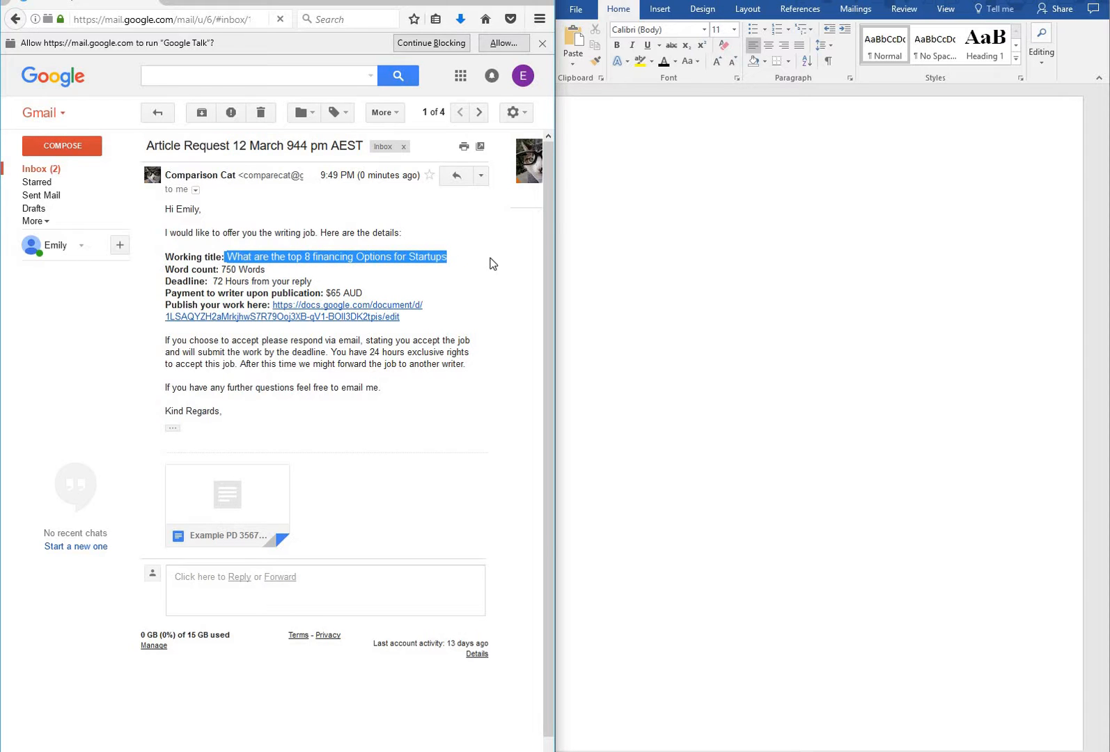
click(641, 151)
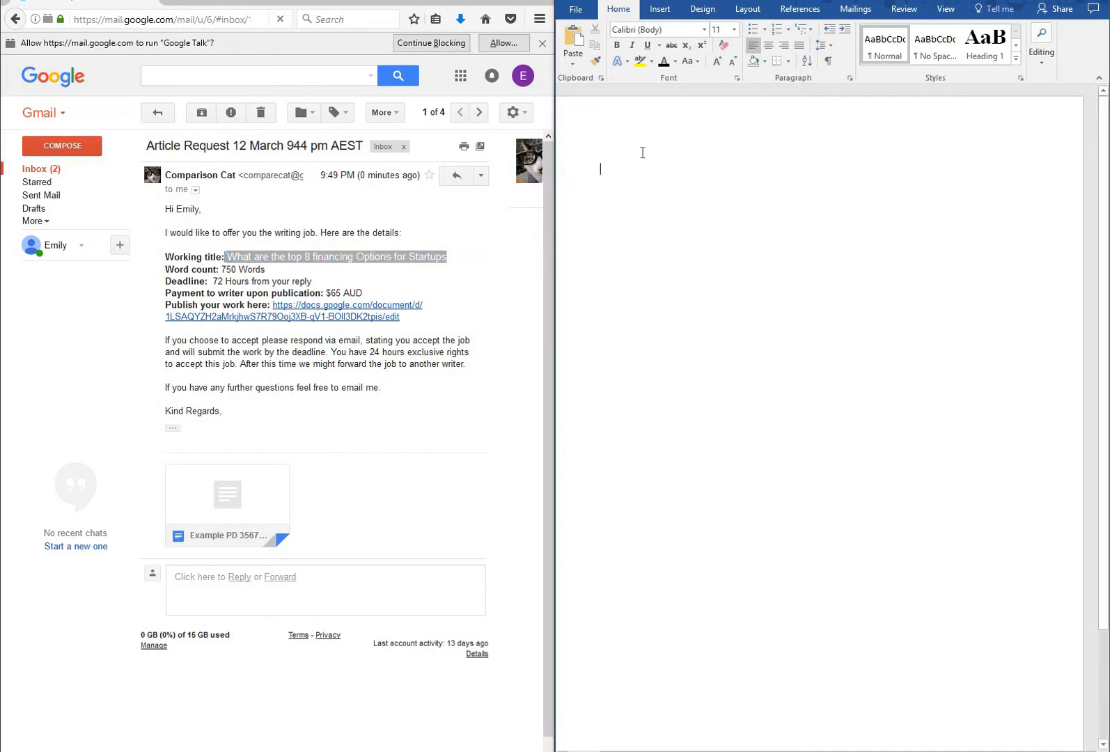
key(ctrl+v)
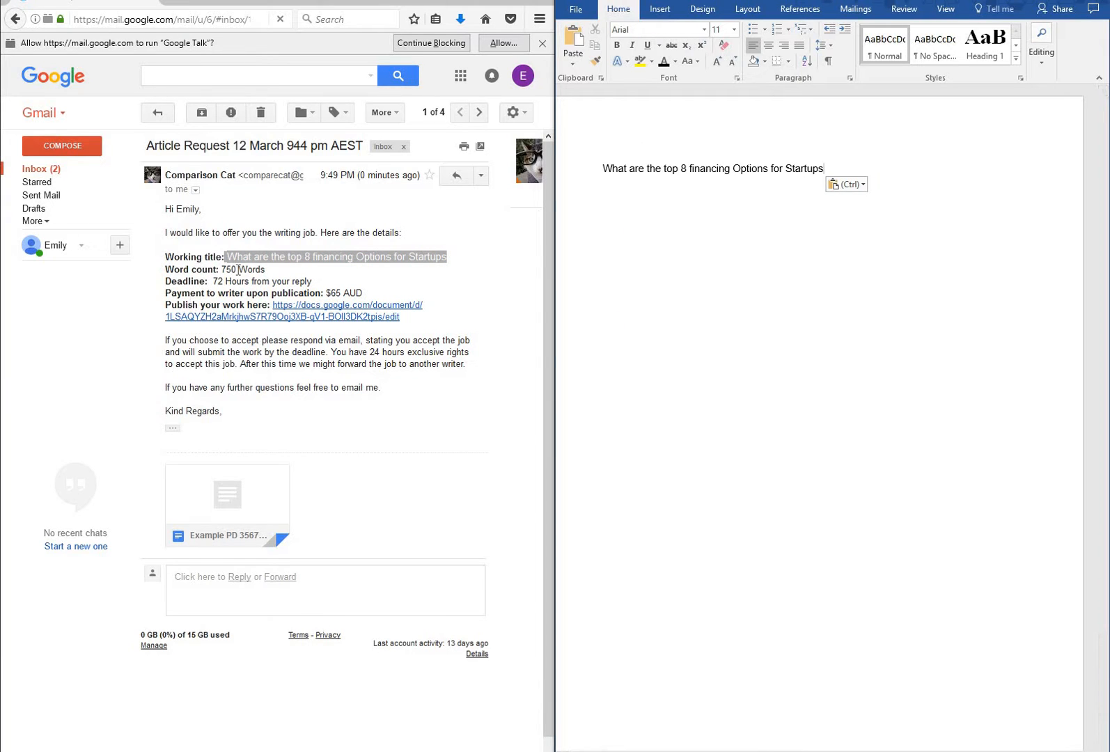
- Copy the word count "750 Words" from the email onto the line below the title in the Word document
drag(222, 269, 238, 269)
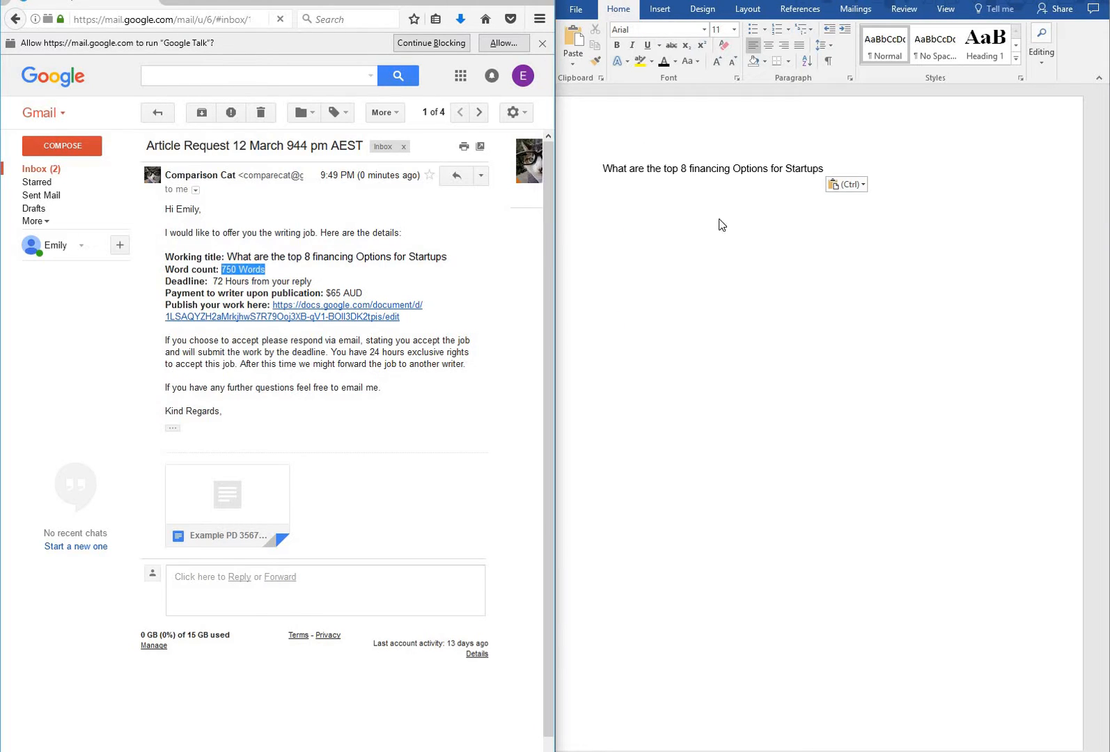
click(843, 174)
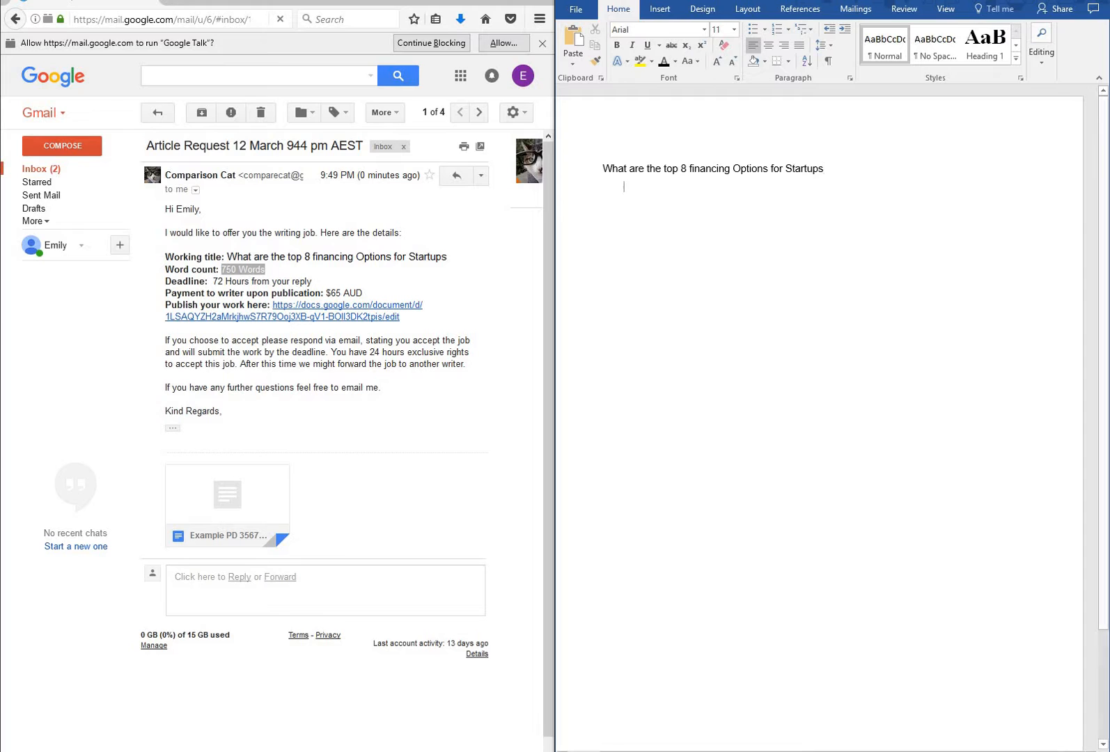
text(750 Words)
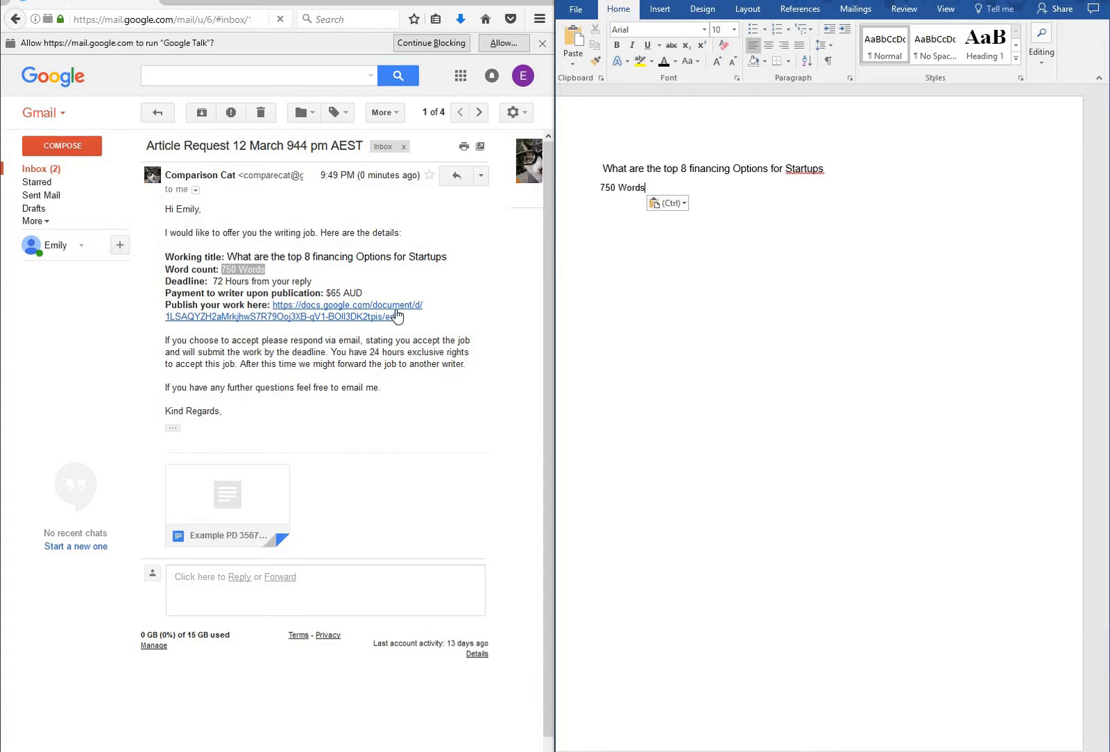
- Review the email's deadline and payment details, view the linked Google document for publishing, and return to the email
drag(217, 280, 316, 281)
click(220, 279)
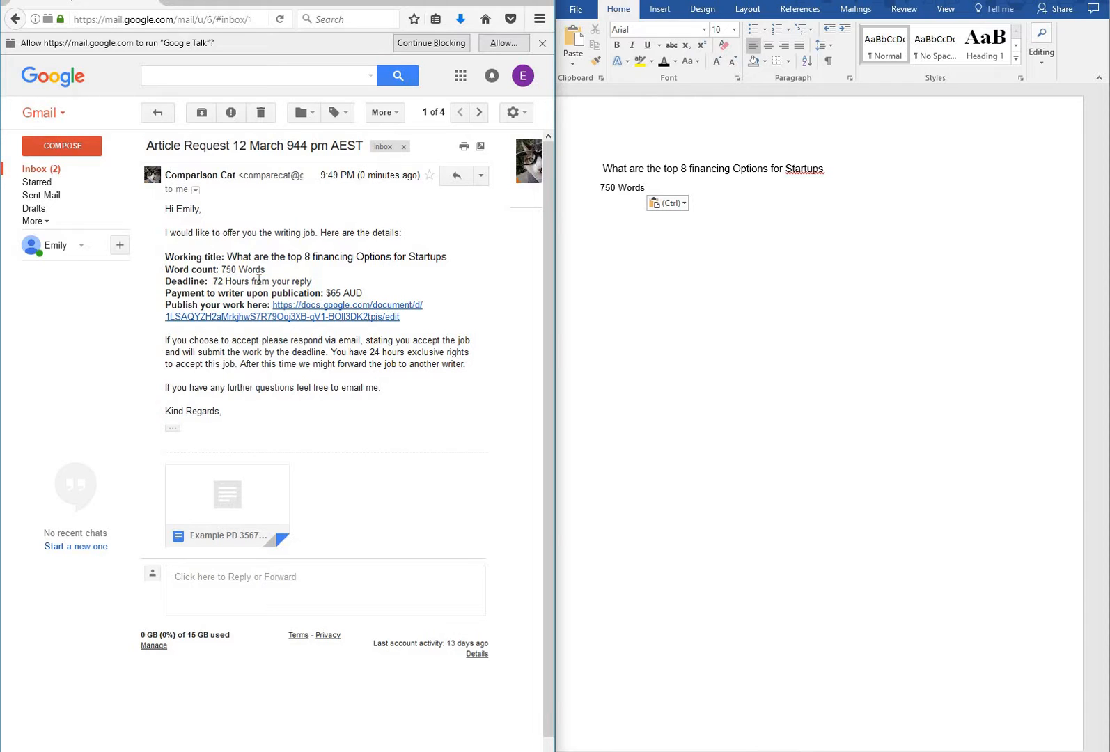
drag(213, 281, 310, 280)
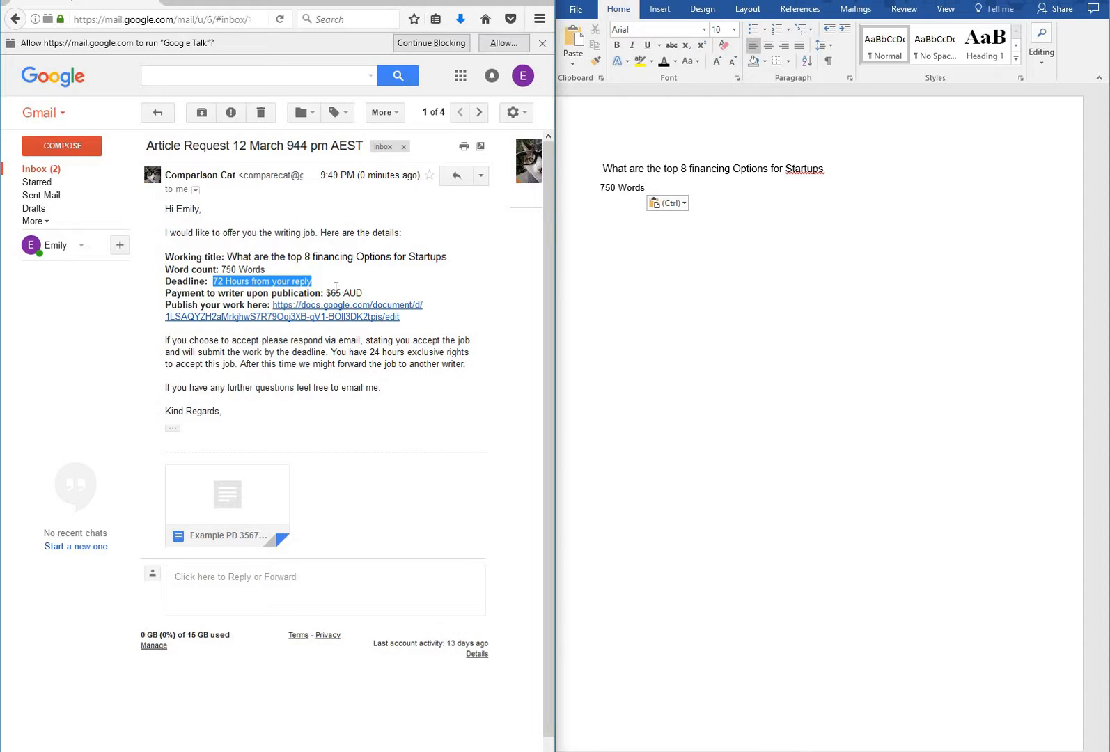
drag(326, 293, 364, 295)
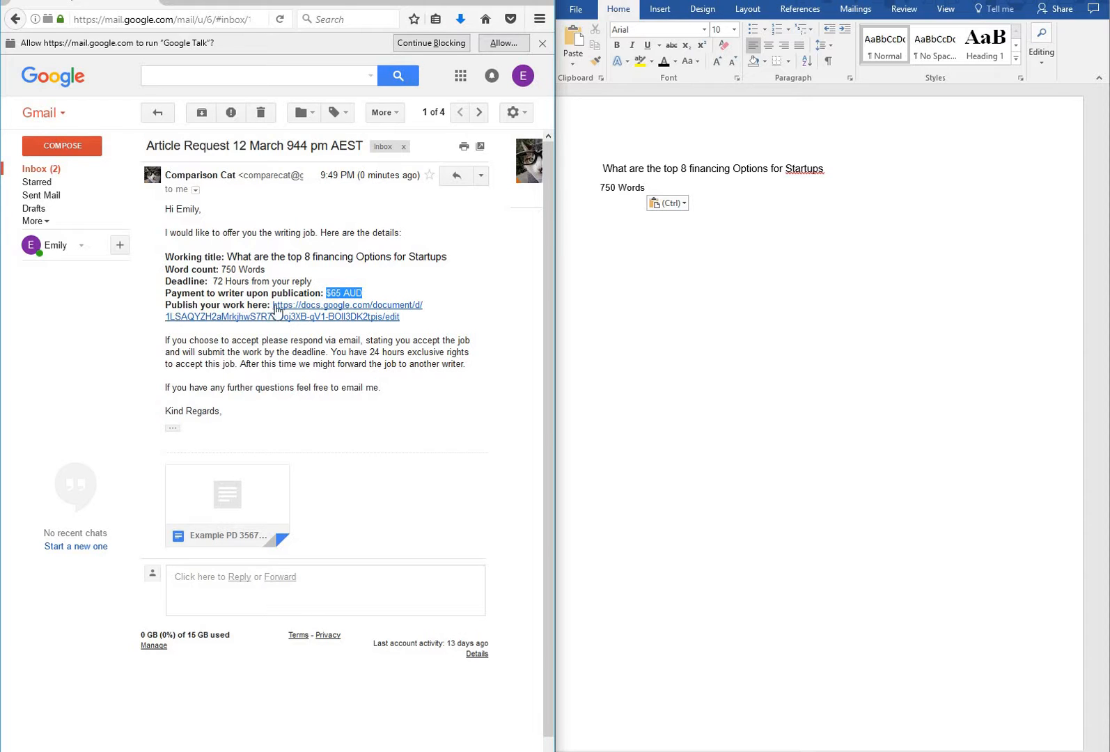
click(352, 319)
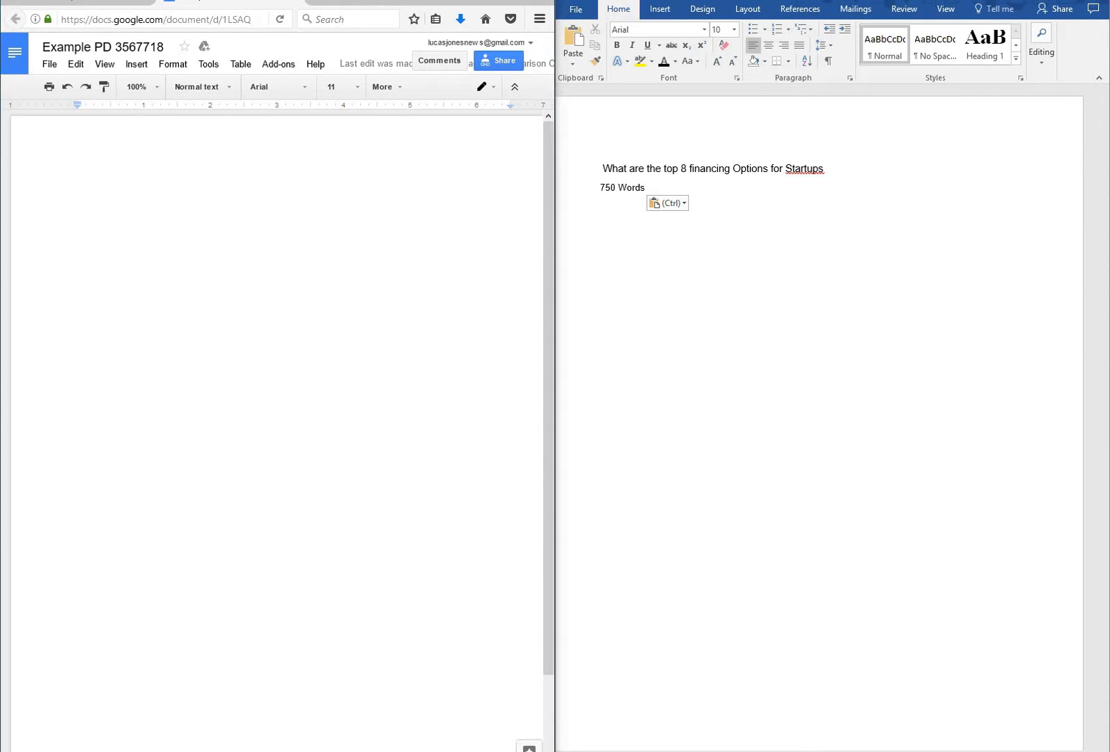
click(90, 2)
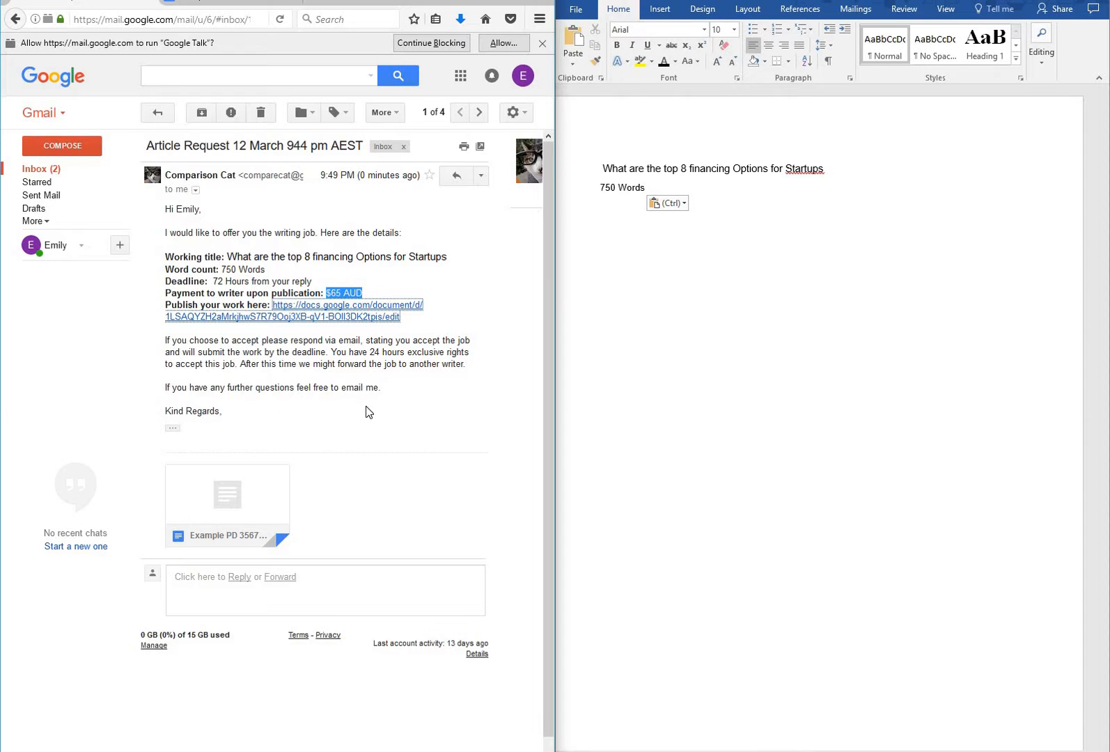
- Send a reply that greets with "Hi There,", accepts the job, promises it in 72 hours and signs off with "Best,"
click(240, 578)
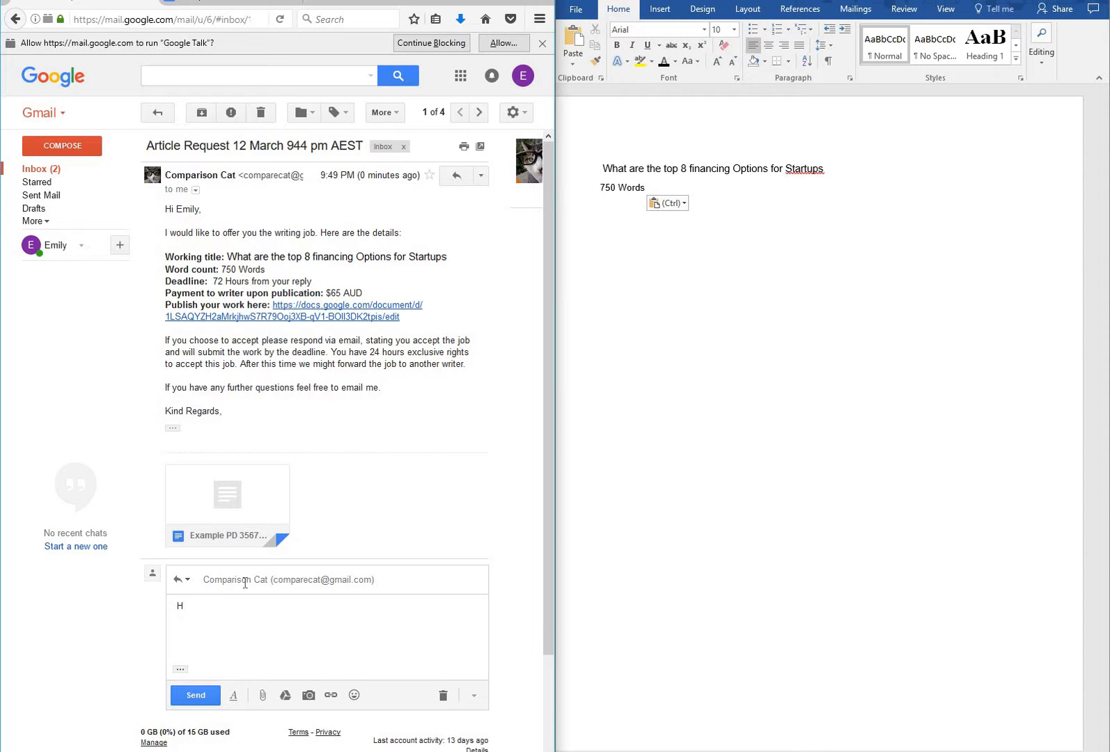
text(Hi THere,)
key(Return)
text(Thanks)
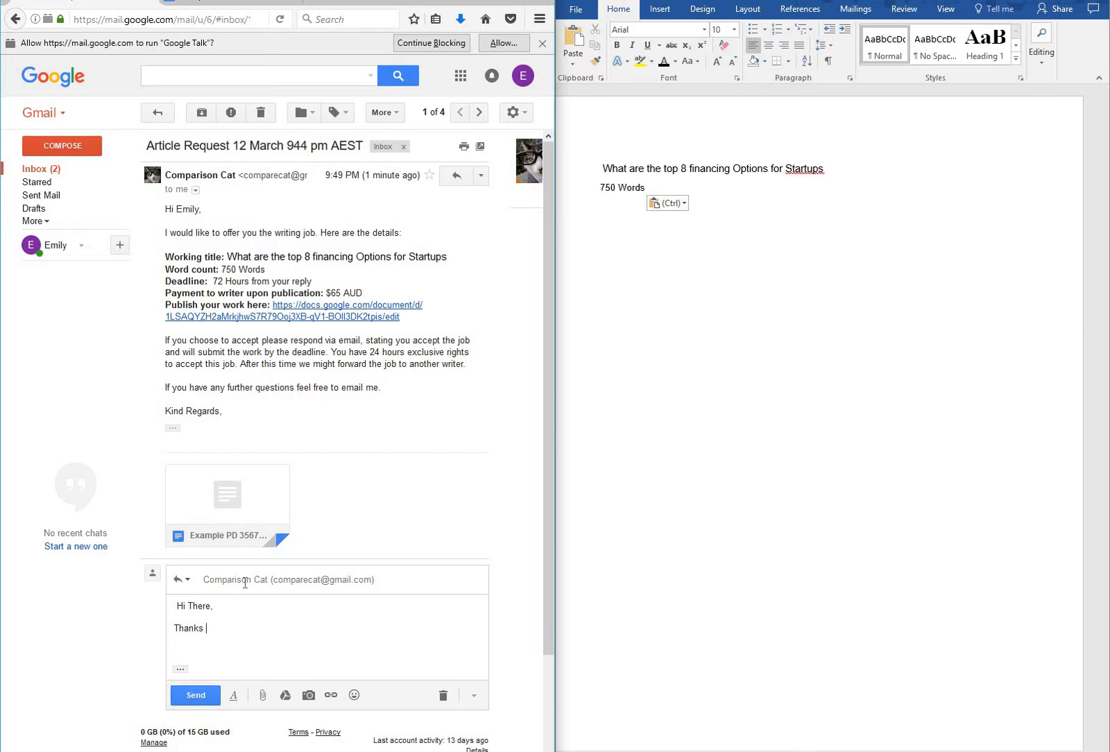
text( for sending this through )
text( i  acce)
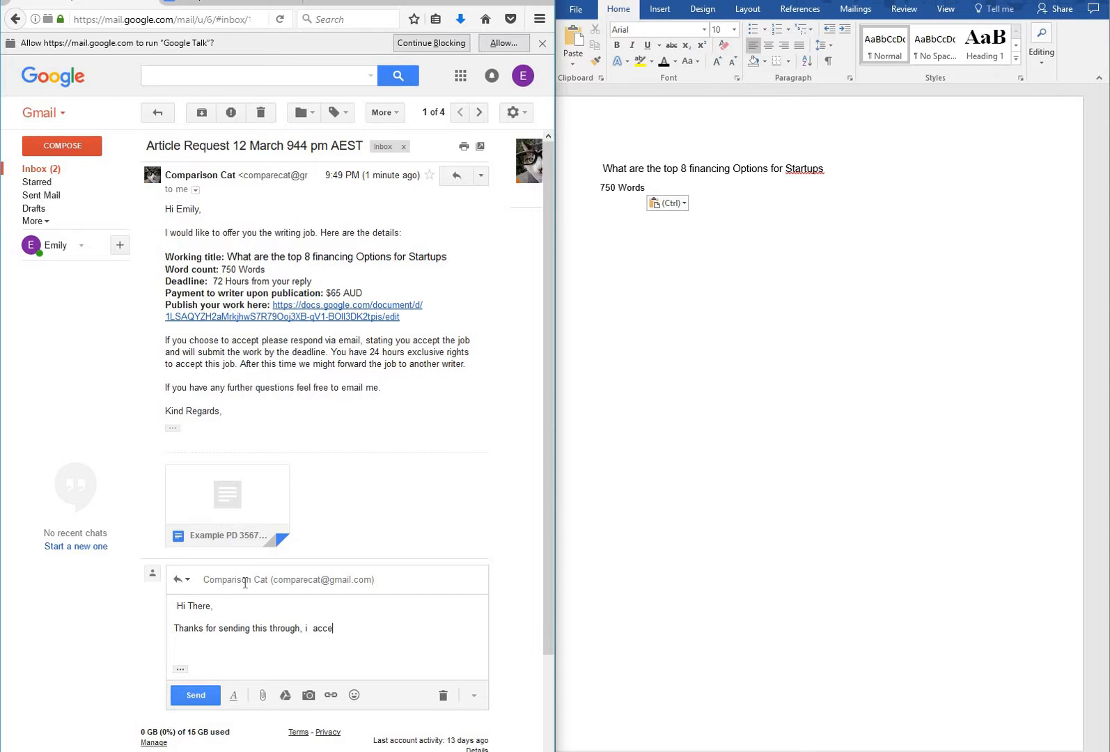
text(pt this job and will have it)
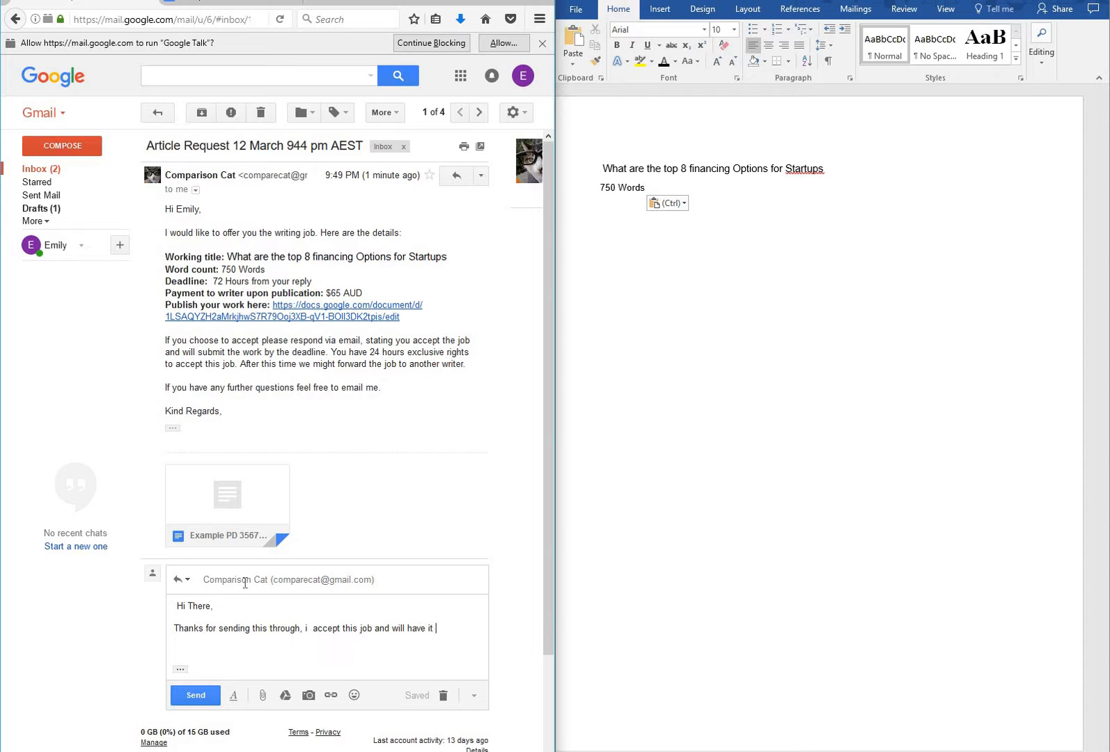
text( for you)
key(Return)
key(Return)
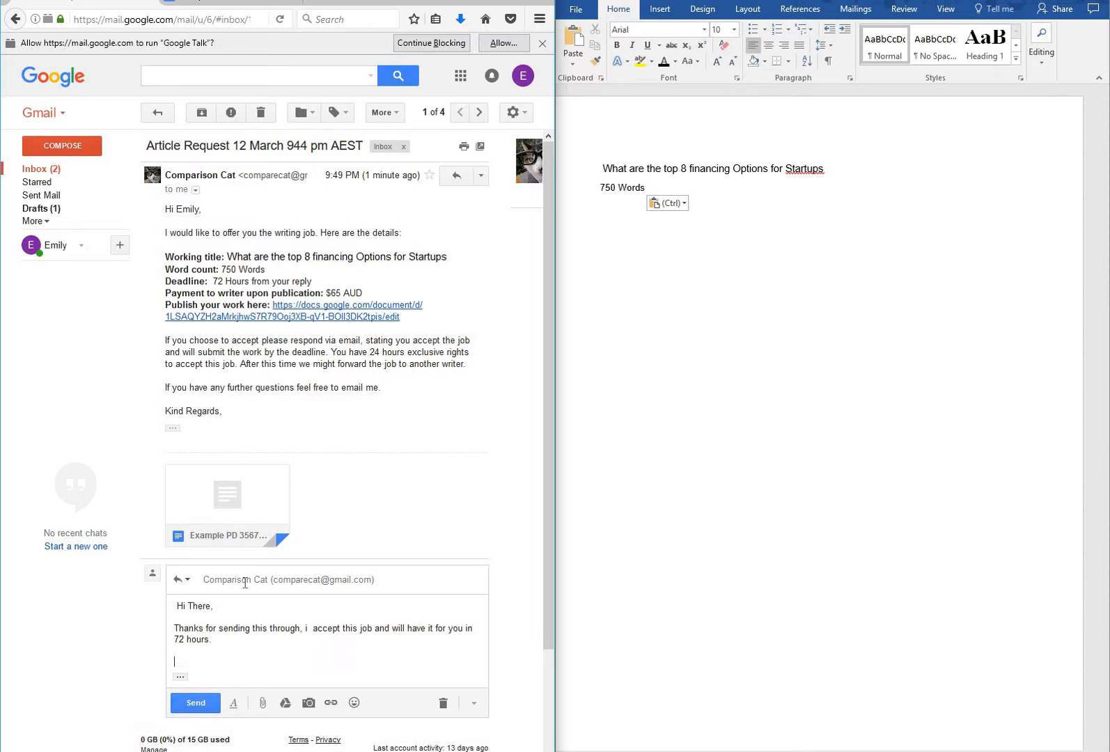
text(Best,)
click(201, 702)
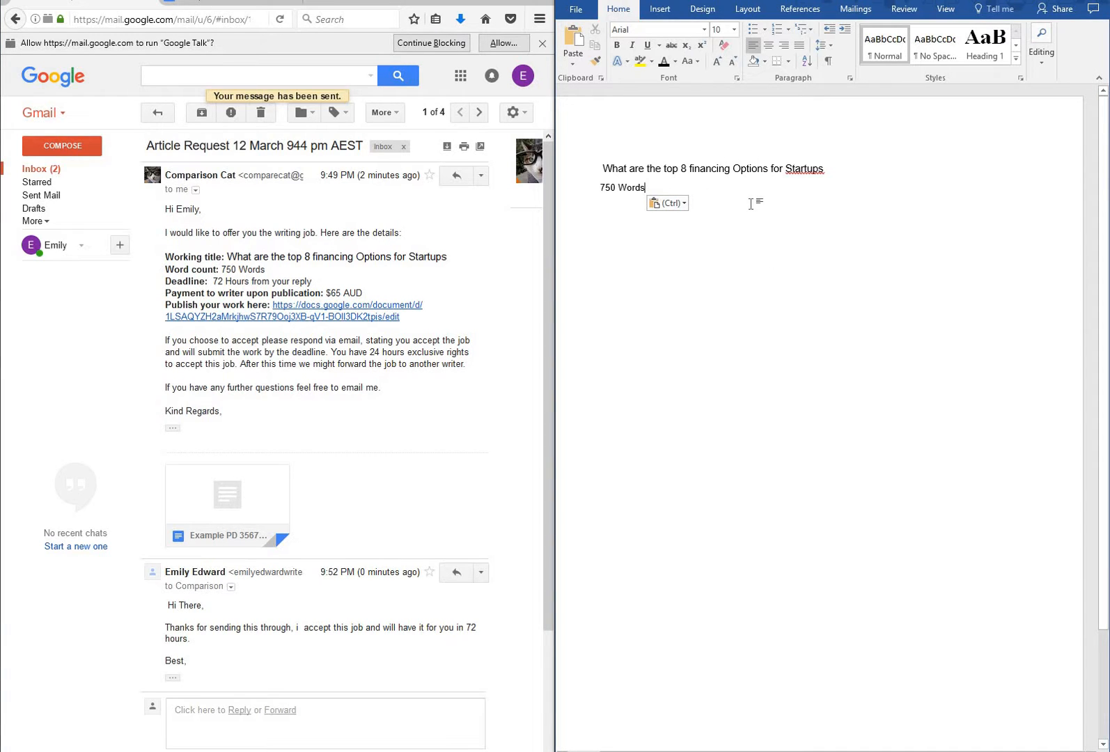
- Replace the flagged word "Startups" in the Word document's title with the suggested spelling "Start-ups"
click(662, 169)
drag(830, 170, 603, 170)
right_click(799, 172)
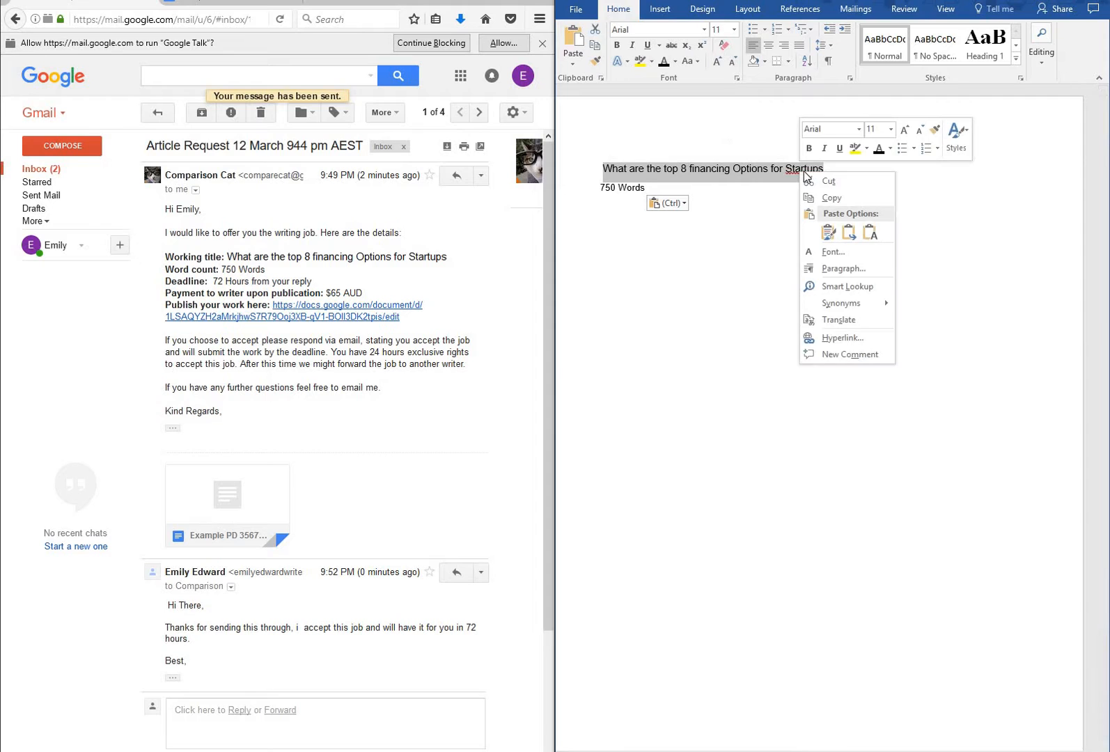
click(773, 176)
click(803, 171)
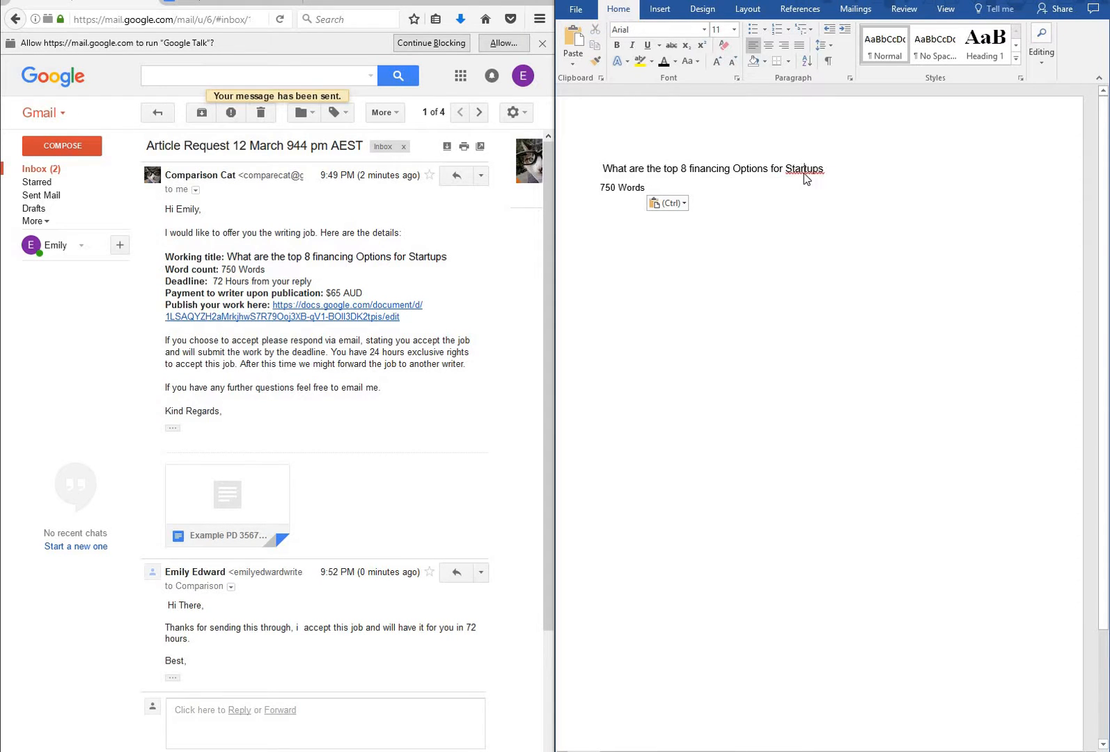
right_click(804, 171)
click(885, 201)
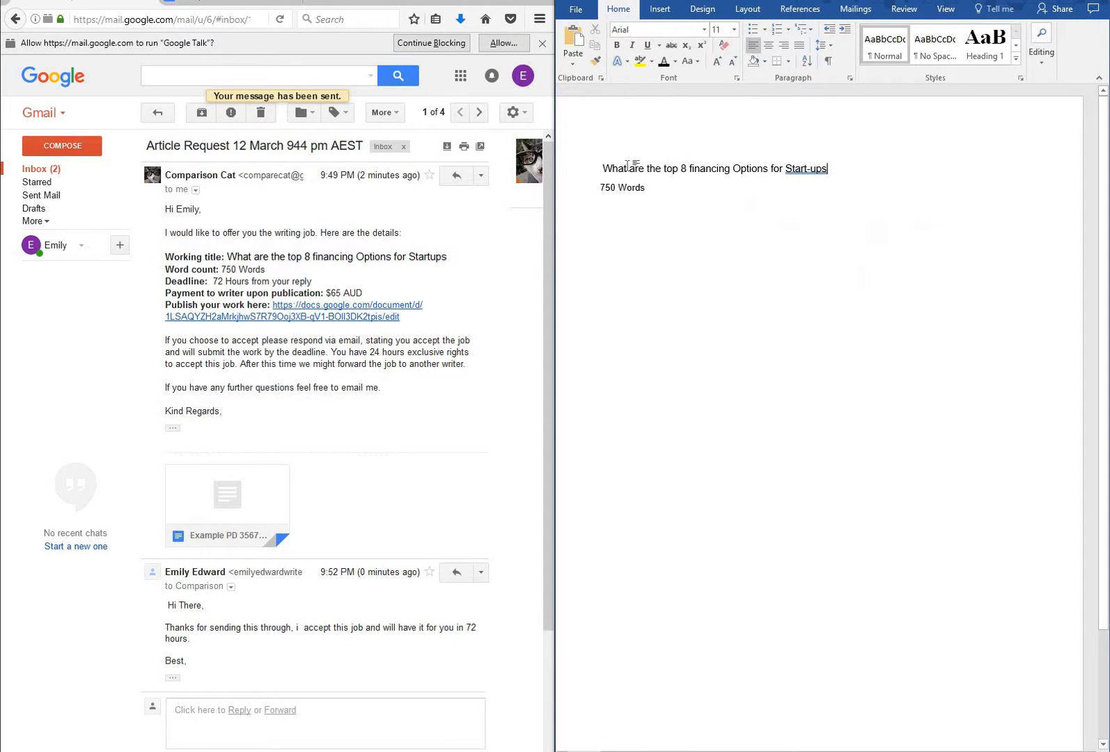
- Apply the Subtitle style to the article title line in the Word document
click(584, 172)
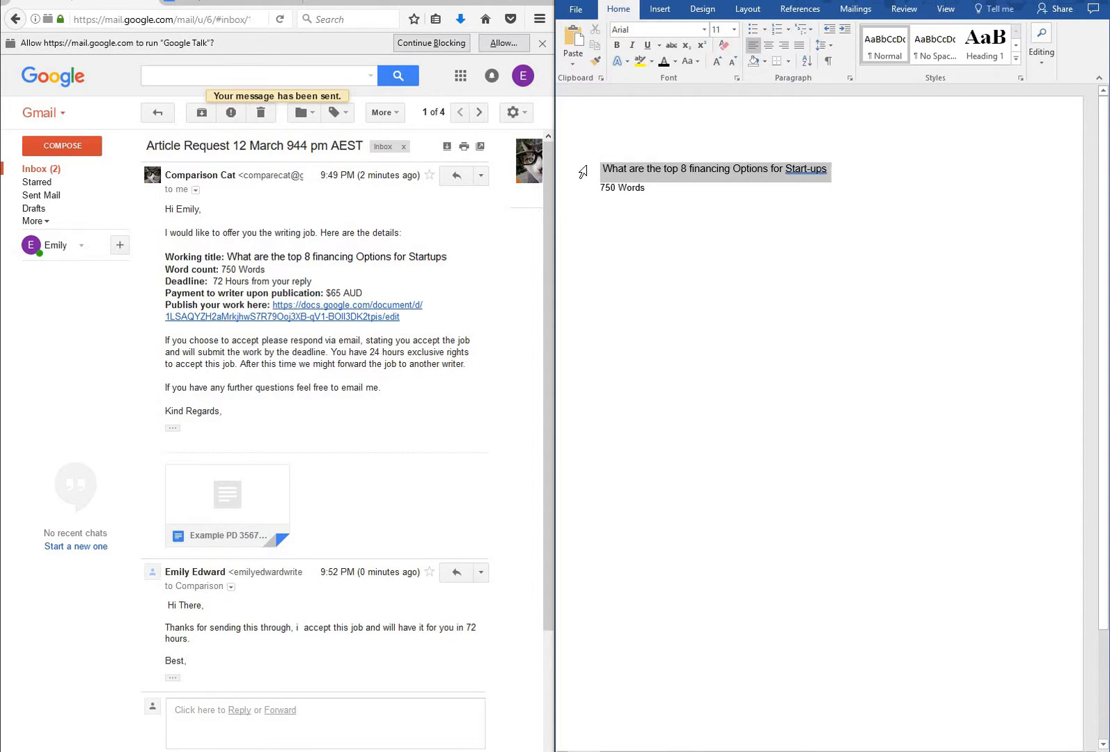
click(1016, 45)
click(985, 45)
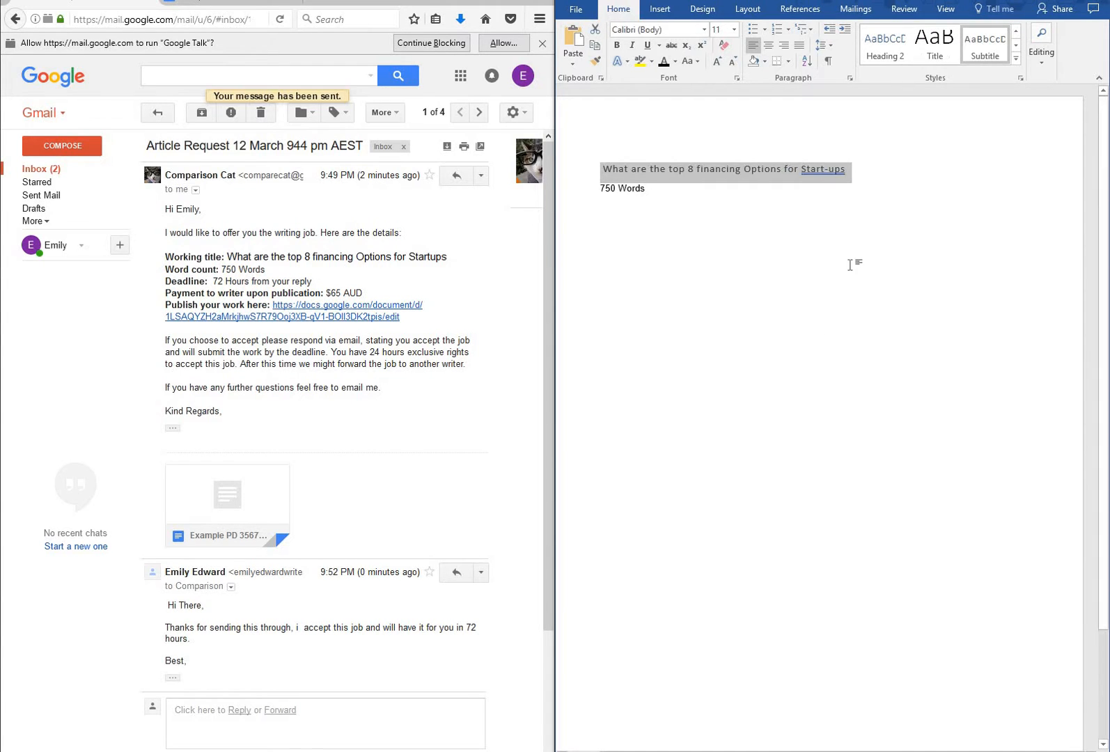
click(832, 244)
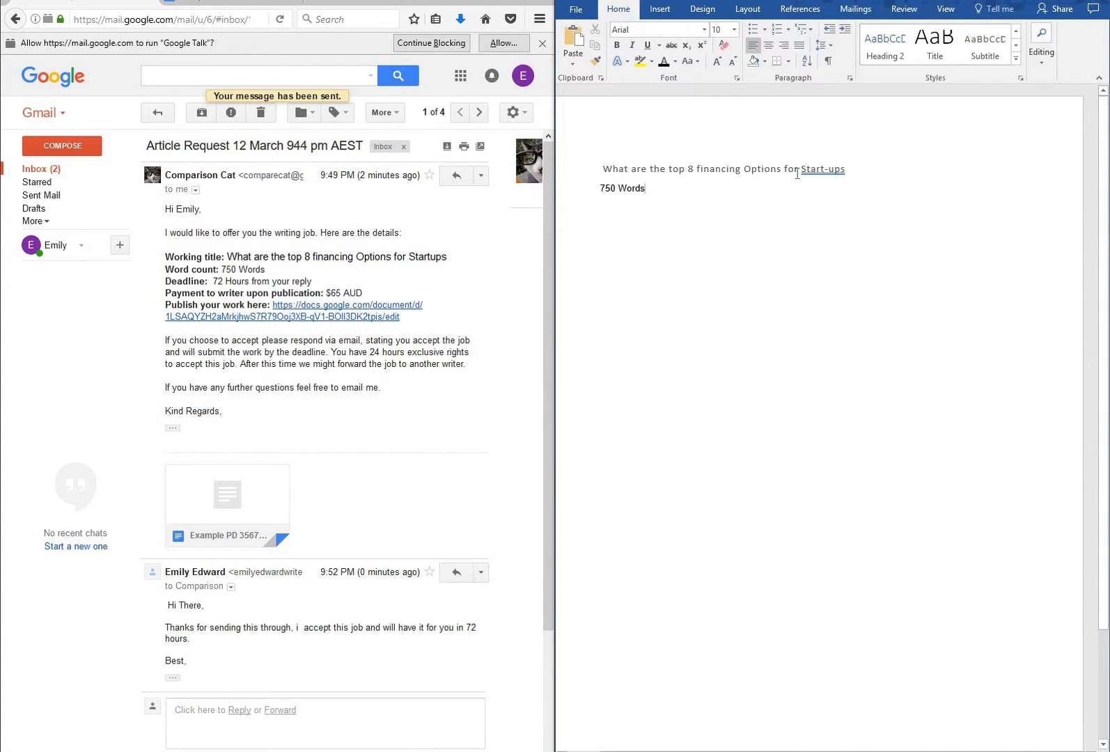
- Apply the Title style to the article title line by entering the style's name under Apply Styles
drag(798, 172, 603, 170)
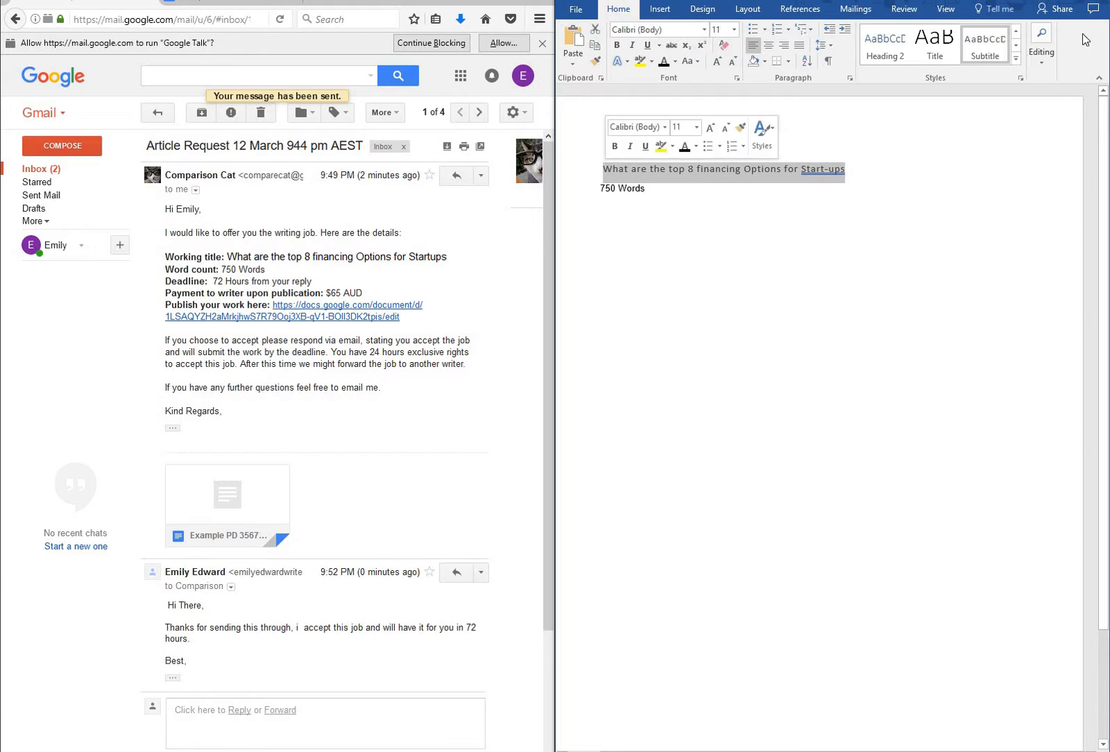
click(1016, 46)
click(1016, 45)
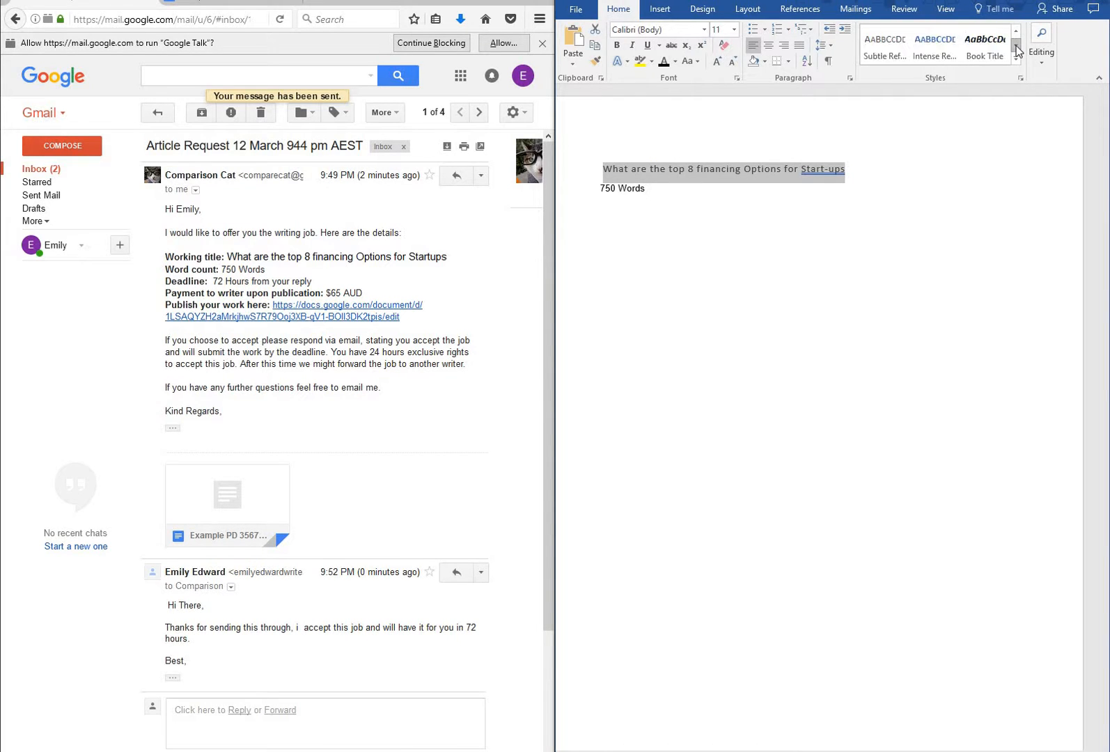
click(1016, 45)
click(1016, 33)
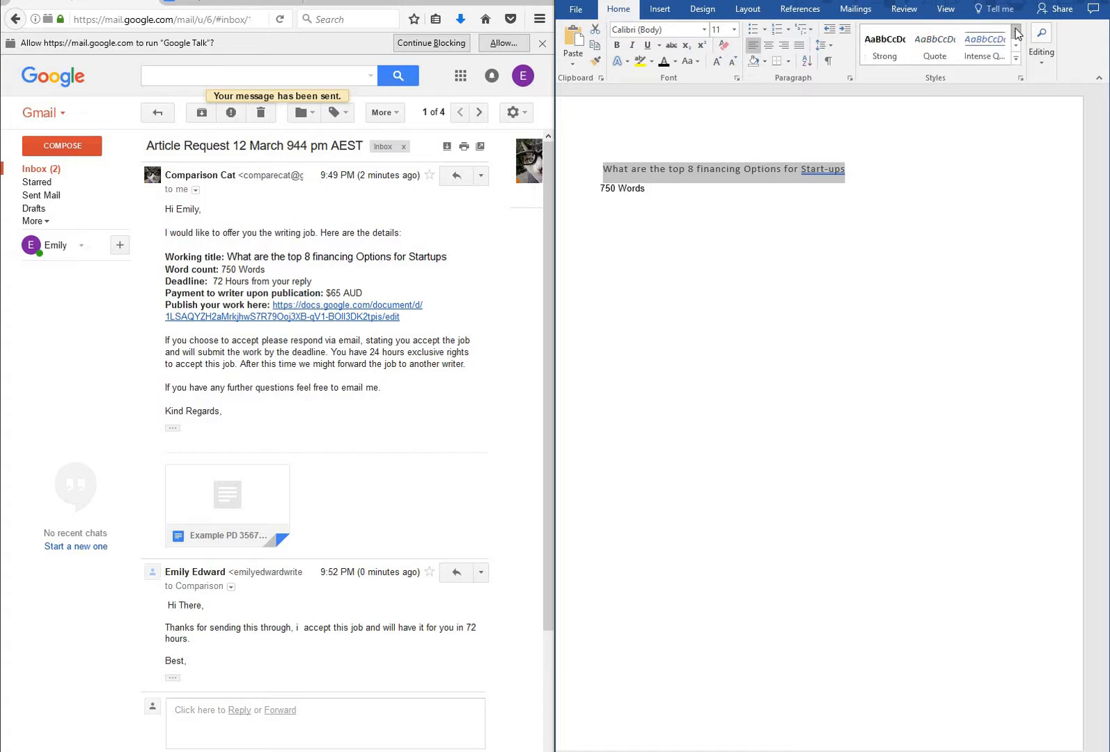
click(1016, 34)
click(1016, 33)
click(1016, 33)
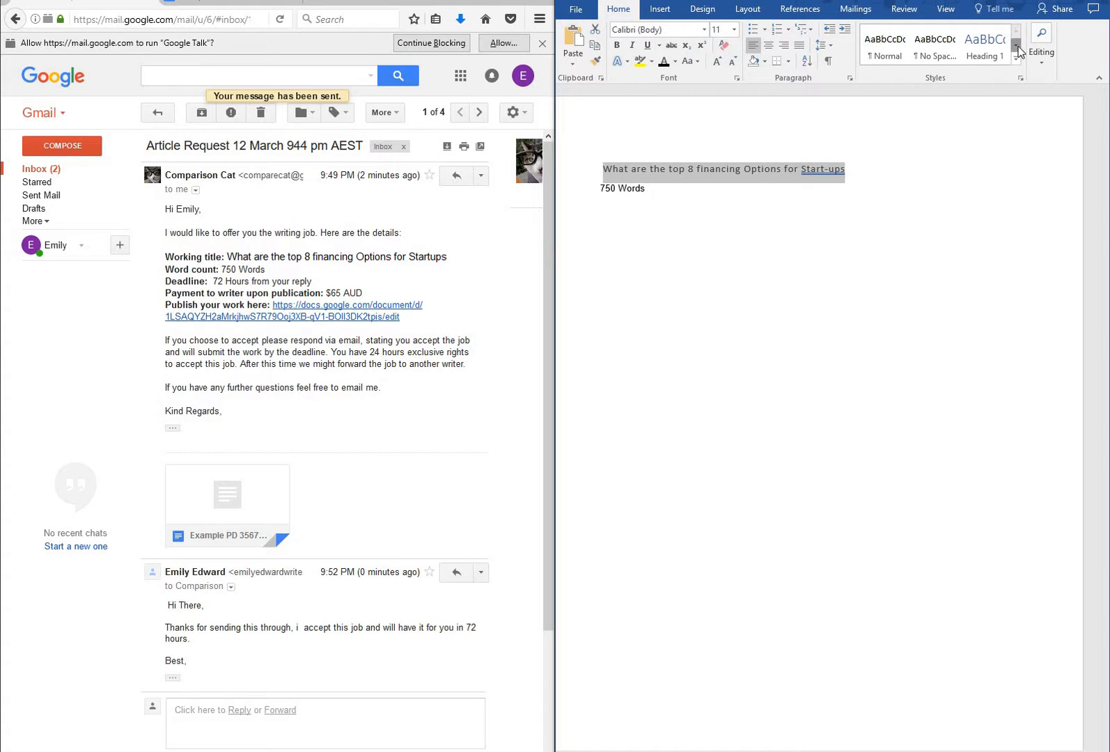
click(1016, 46)
click(1016, 46)
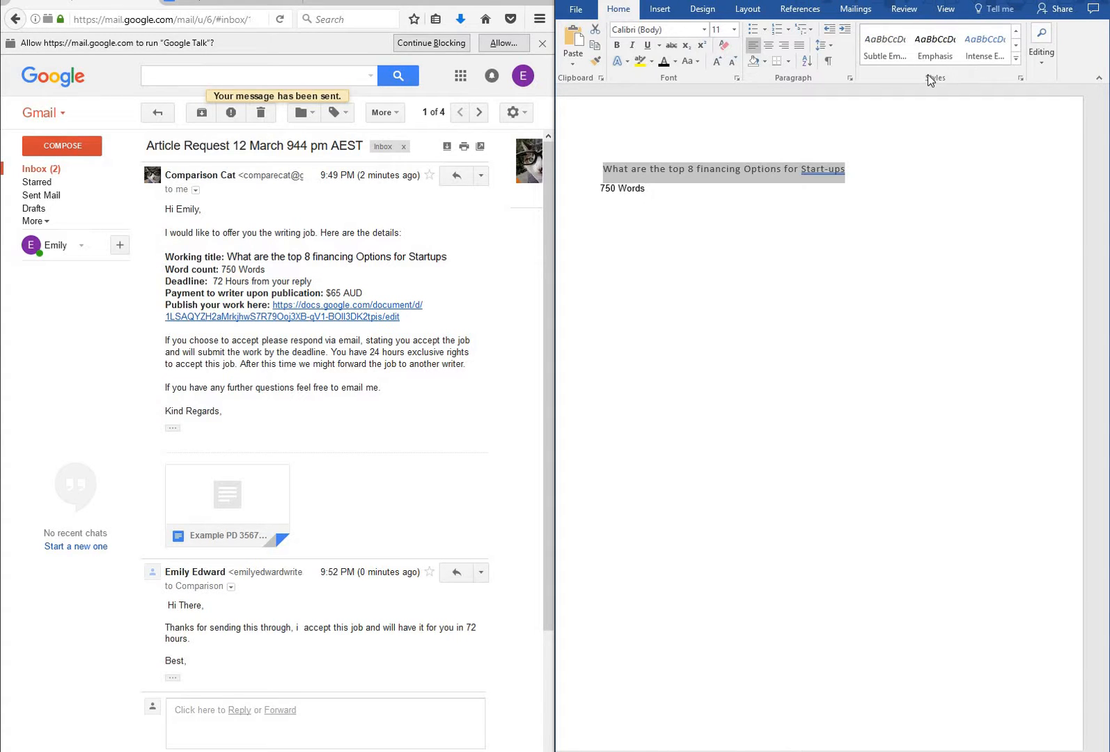
click(1016, 58)
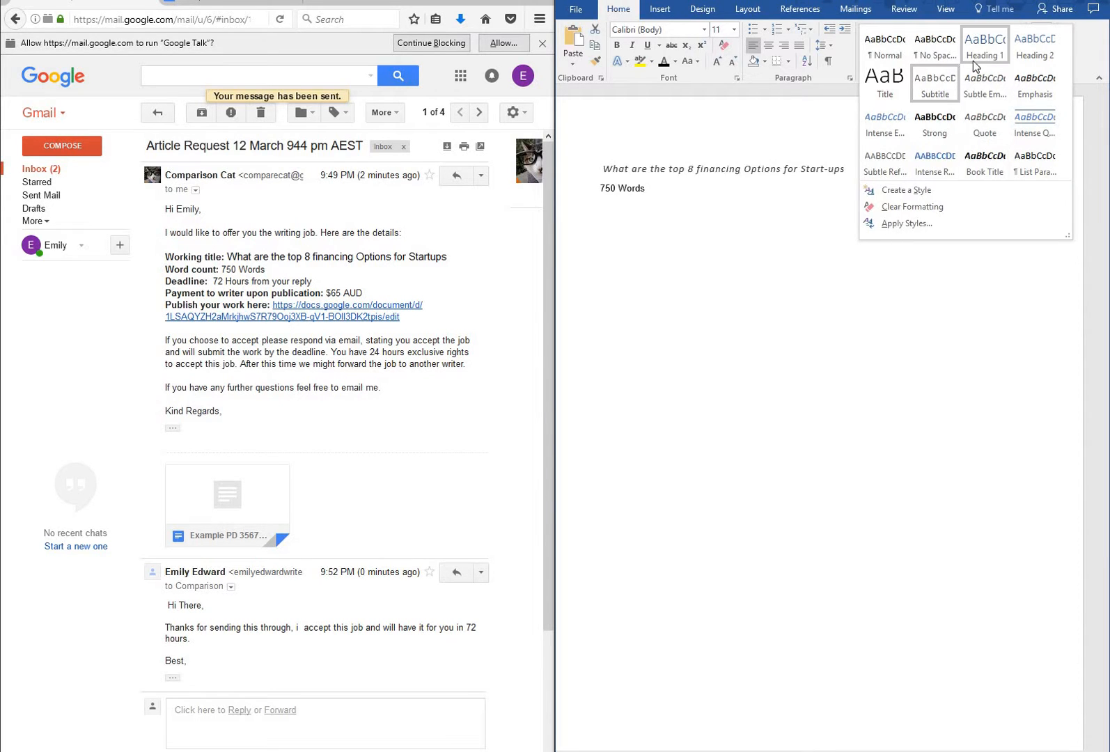
click(912, 222)
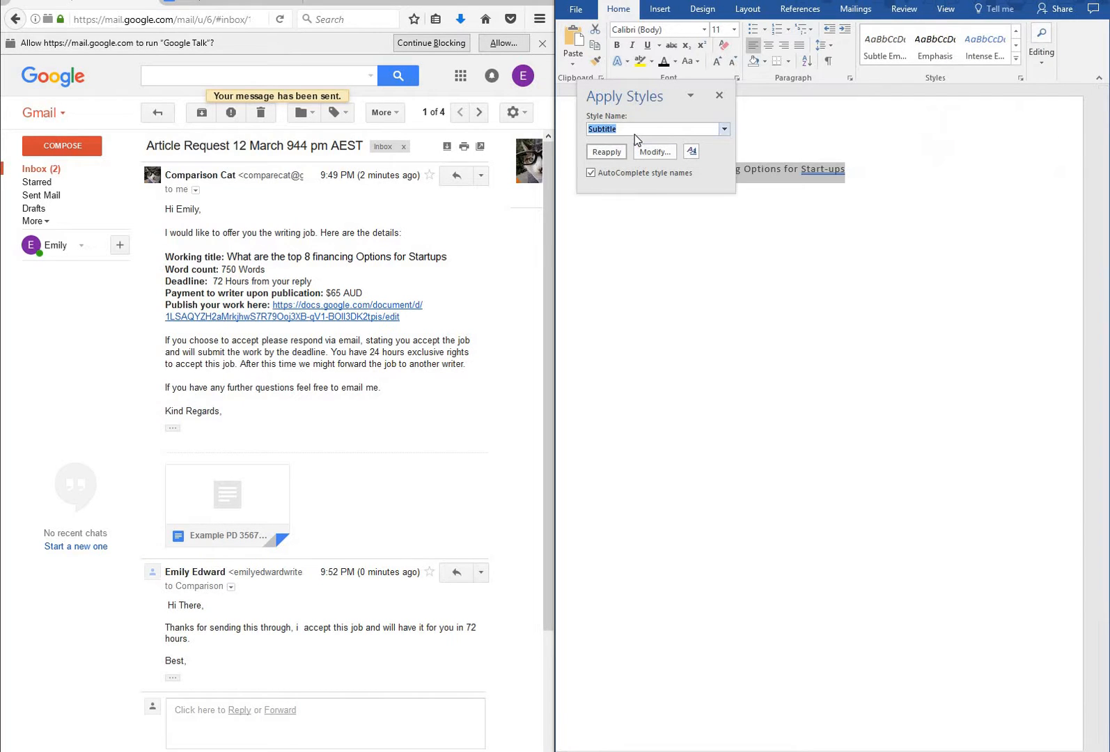
text(Tit)
key(Return)
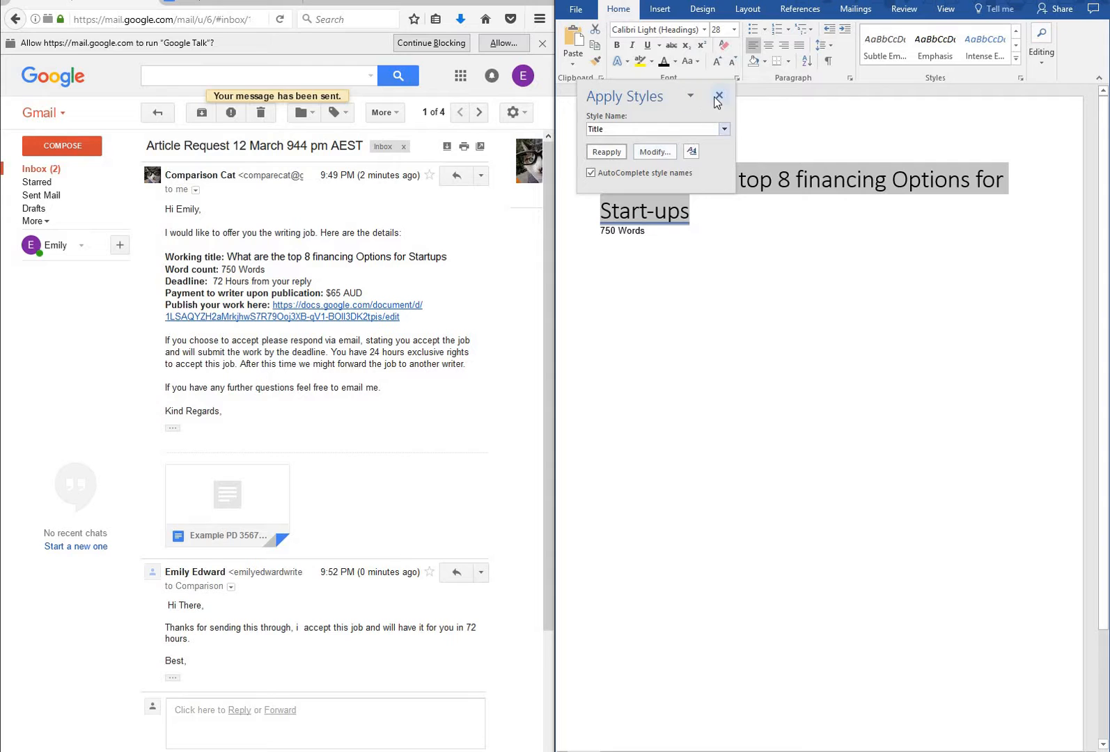
- Add an "Introduction" line and a "100 words" line between the article title and the 750 Words line
click(718, 96)
click(683, 234)
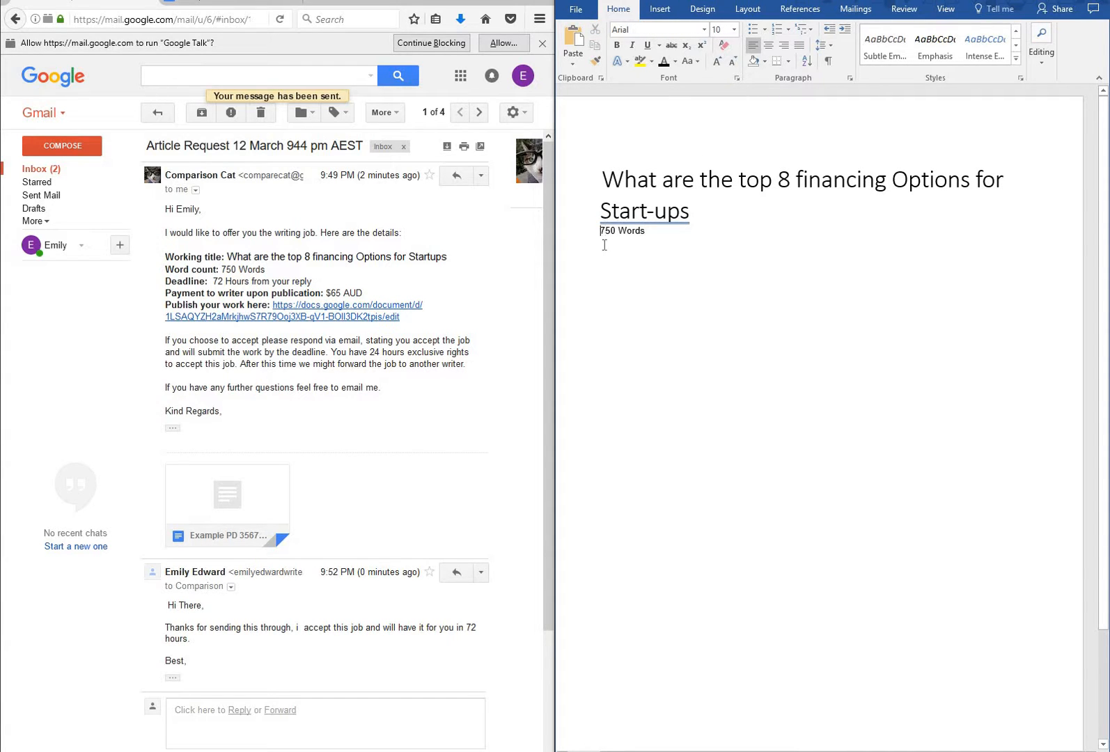
key(Return)
key(Return)
key(Return)
text(Intro)
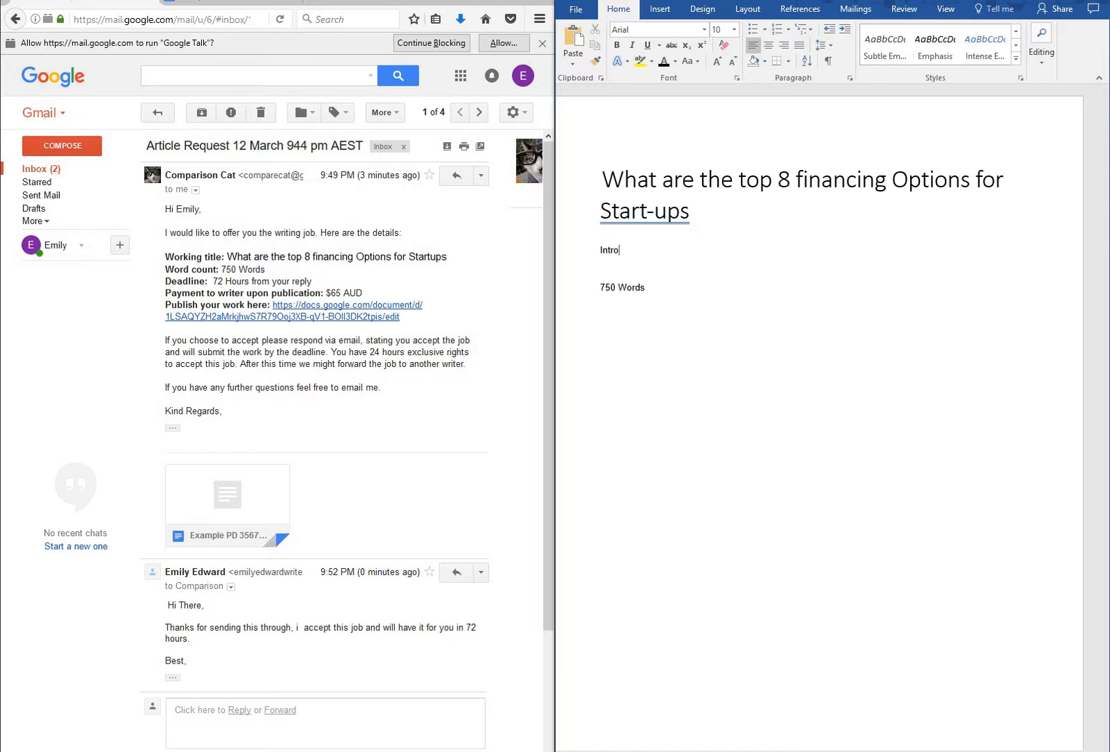
text(duction)
key(Return)
key(Return)
text(1)
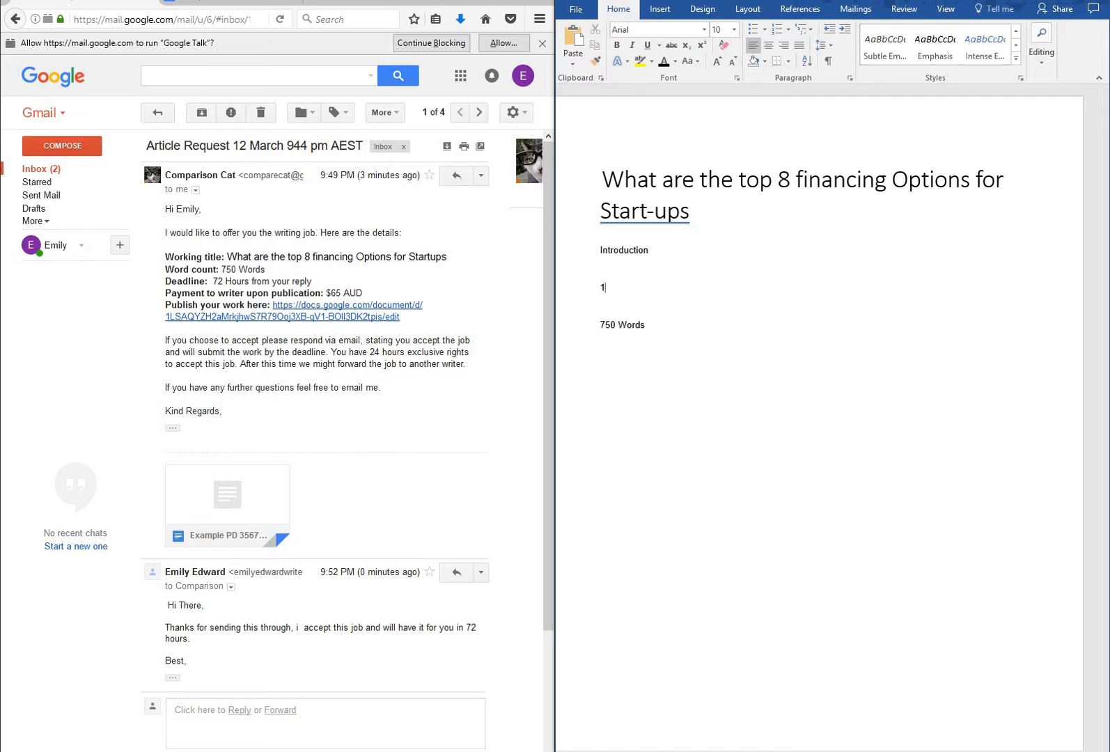
text(00 words)
key(Return)
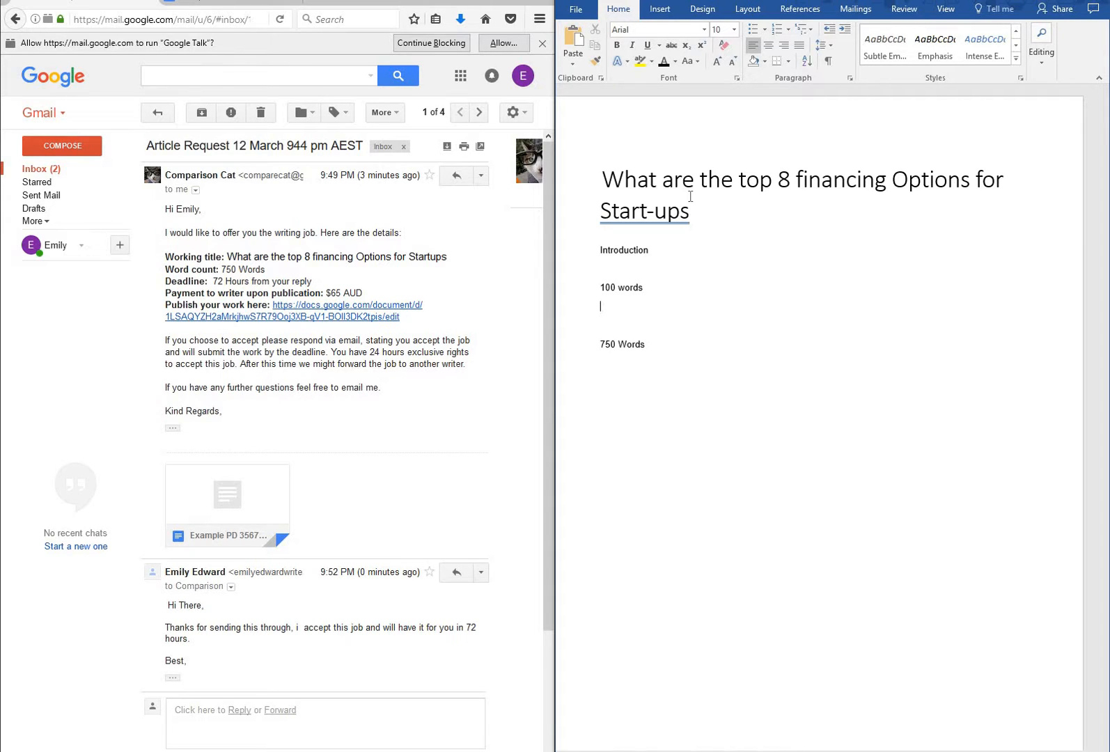
- Add the lines "Subheading 1", "Subheading 2" and "Subheading 3" below the introduction's 100 words line
drag(778, 183, 890, 184)
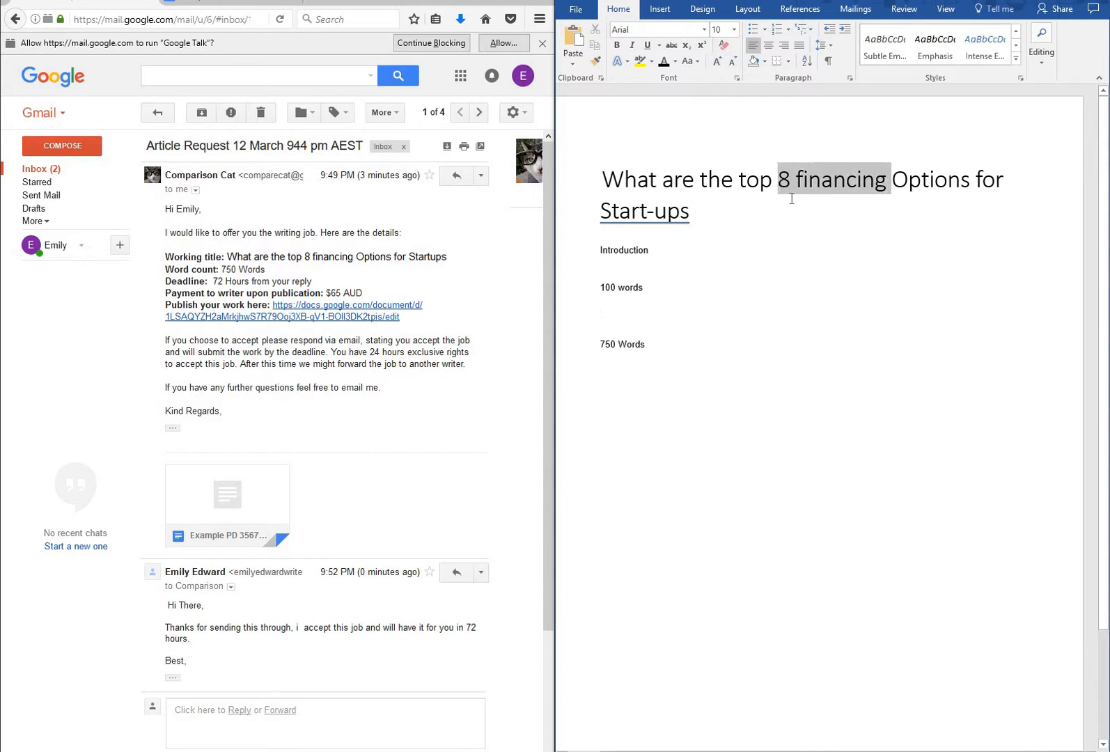
click(634, 325)
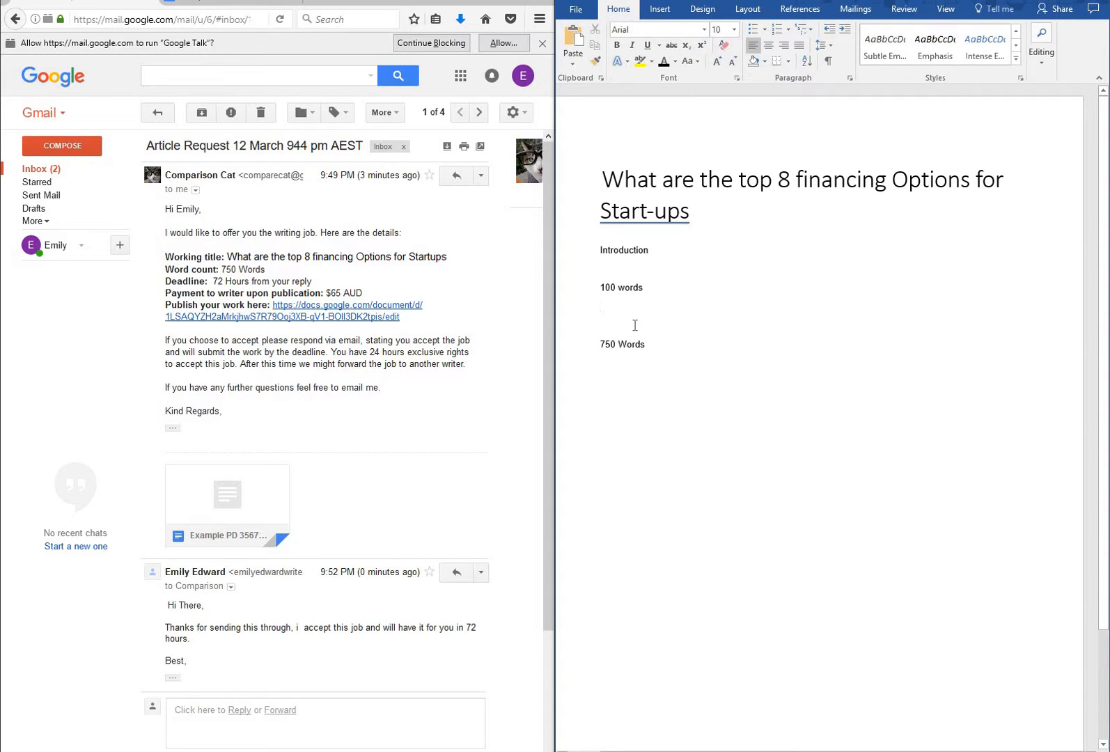
text(Su)
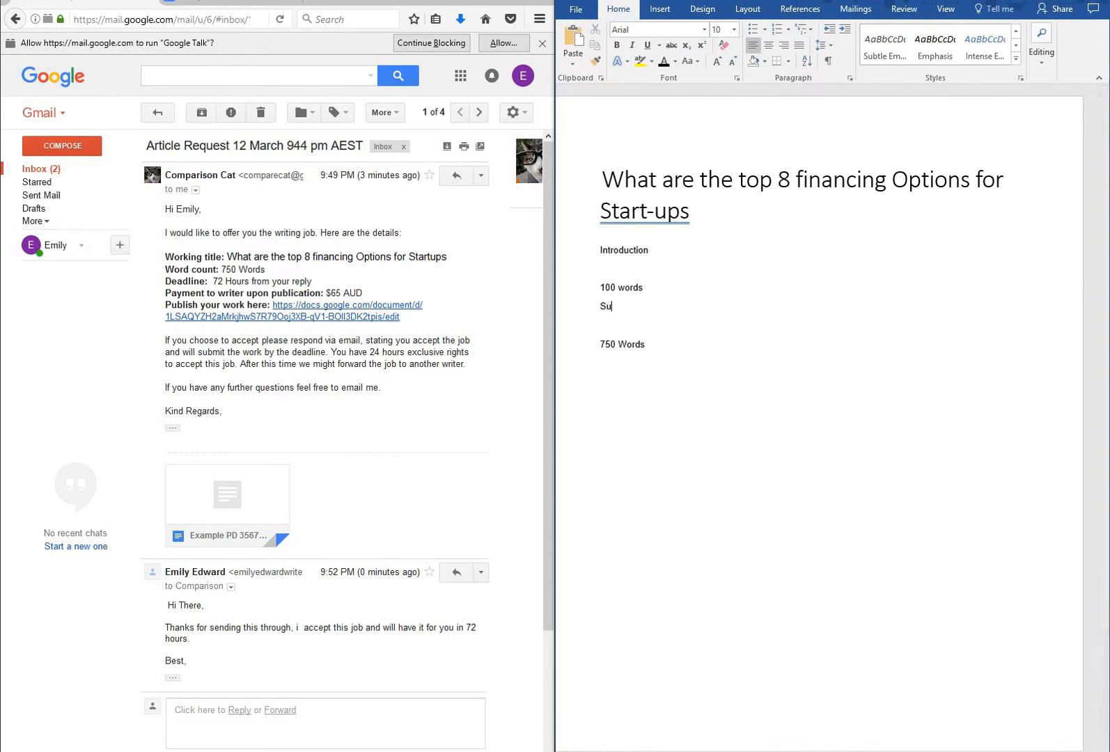
text(bheading 1)
key(Return)
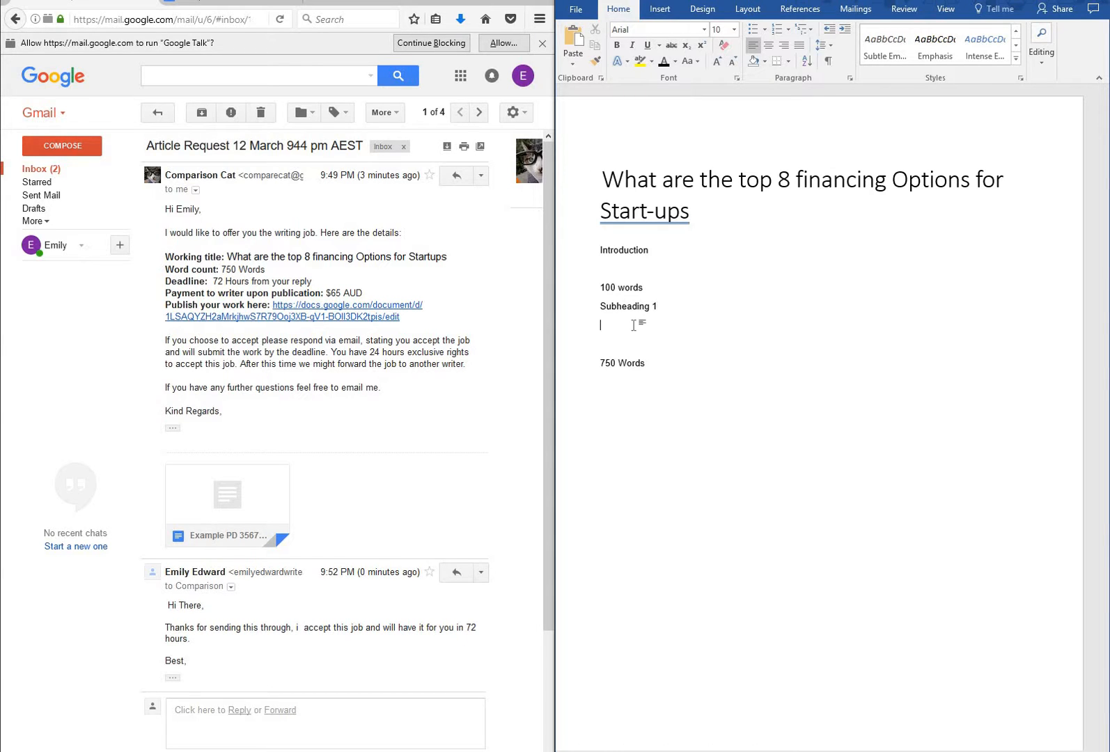
text(Subheading 2)
key(Return)
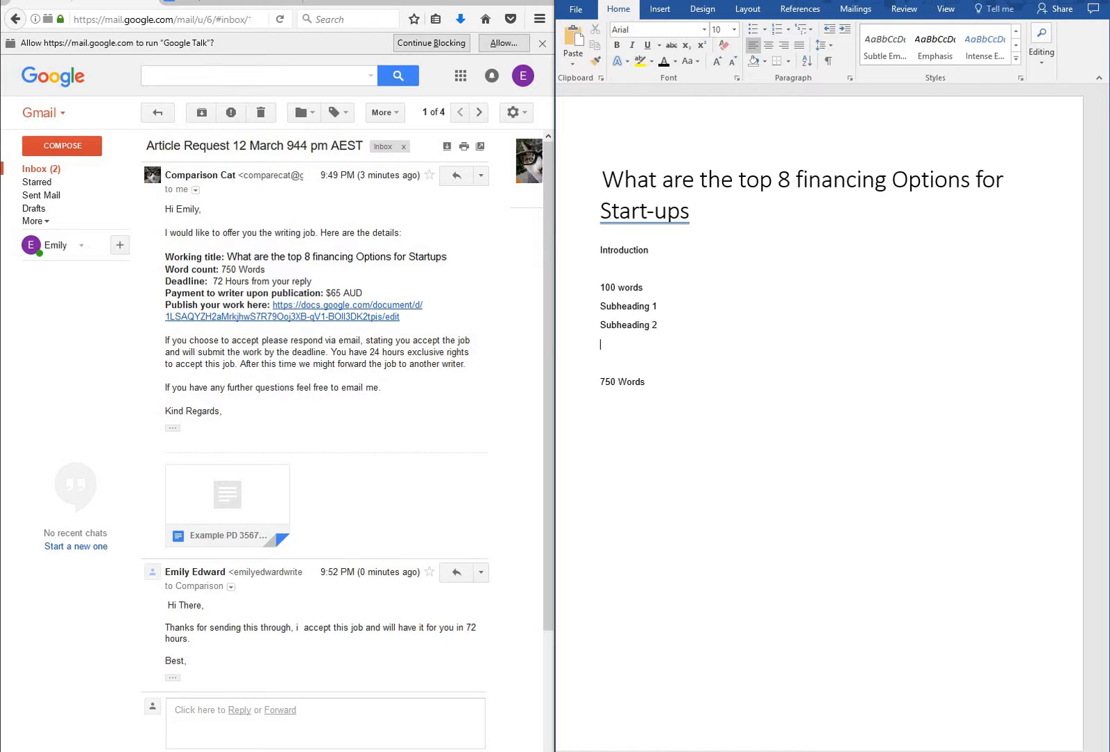
text(Subheading 3)
key(Return)
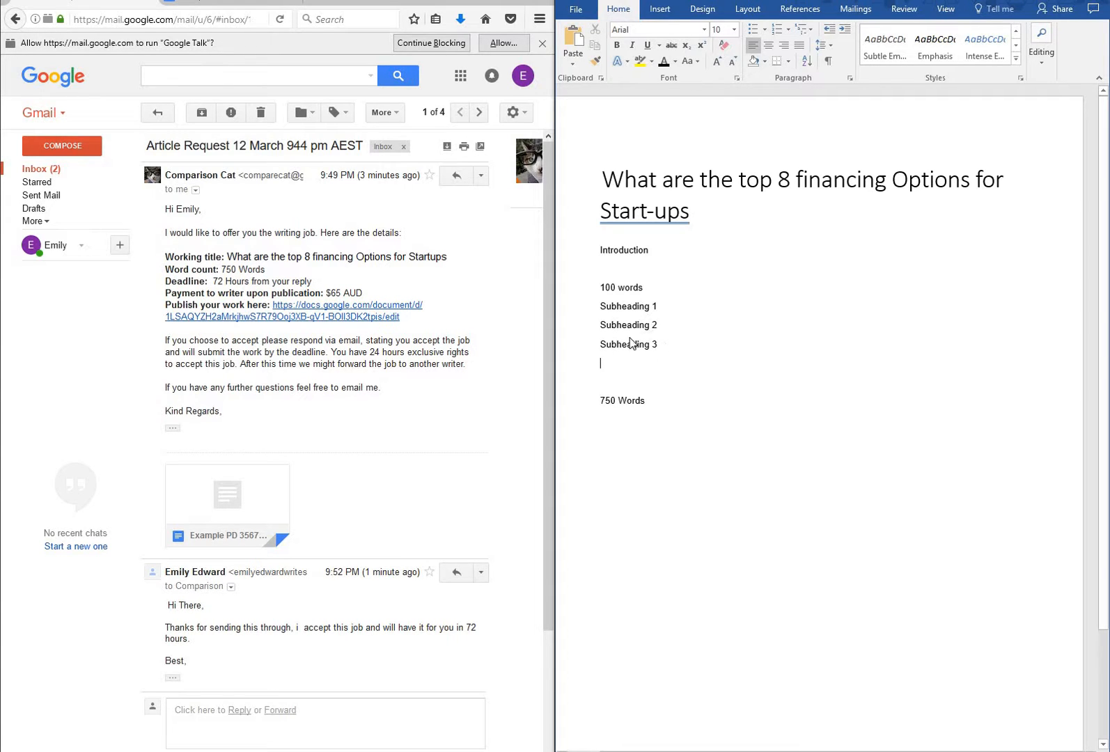
- Copy the Subheading 1 to 3 lines and paste them twice directly below the originals
drag(658, 348, 580, 314)
key(ctrl+c)
click(620, 359)
key(ctrl+v)
key(ctrl+v)
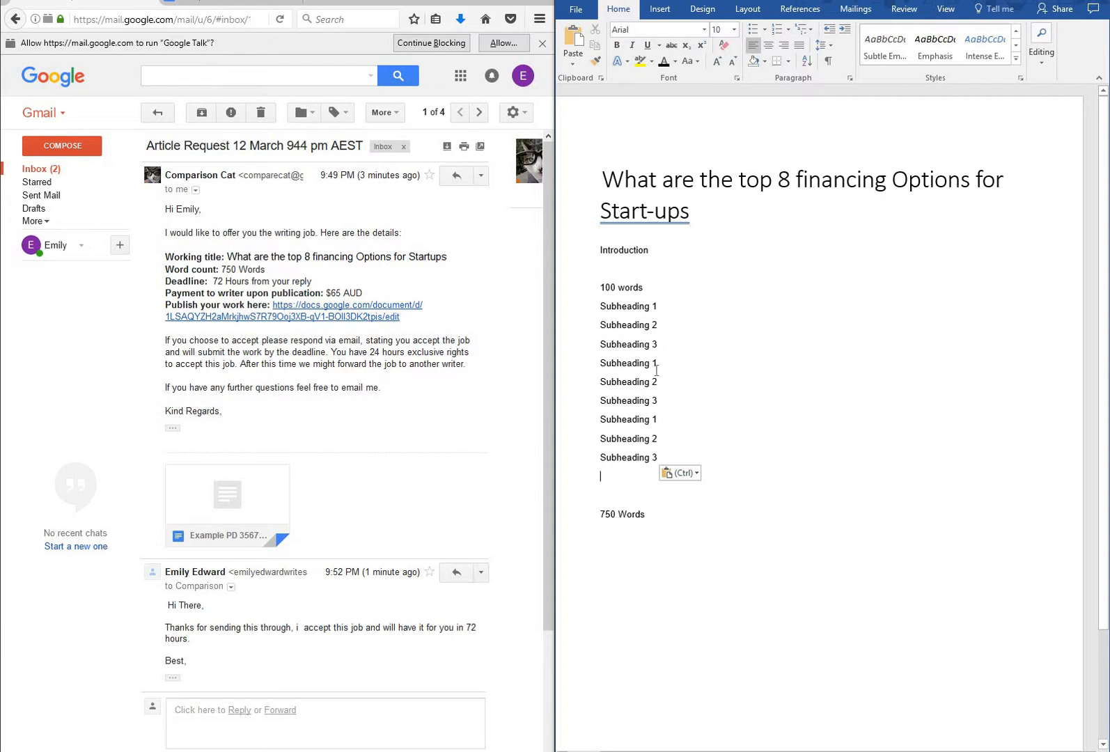
- Renumber the first five copied subheadings 4 to 8 and delete the surplus Subheading 3 line at the end
double_click(655, 363)
text(4)
double_click(656, 382)
text(5)
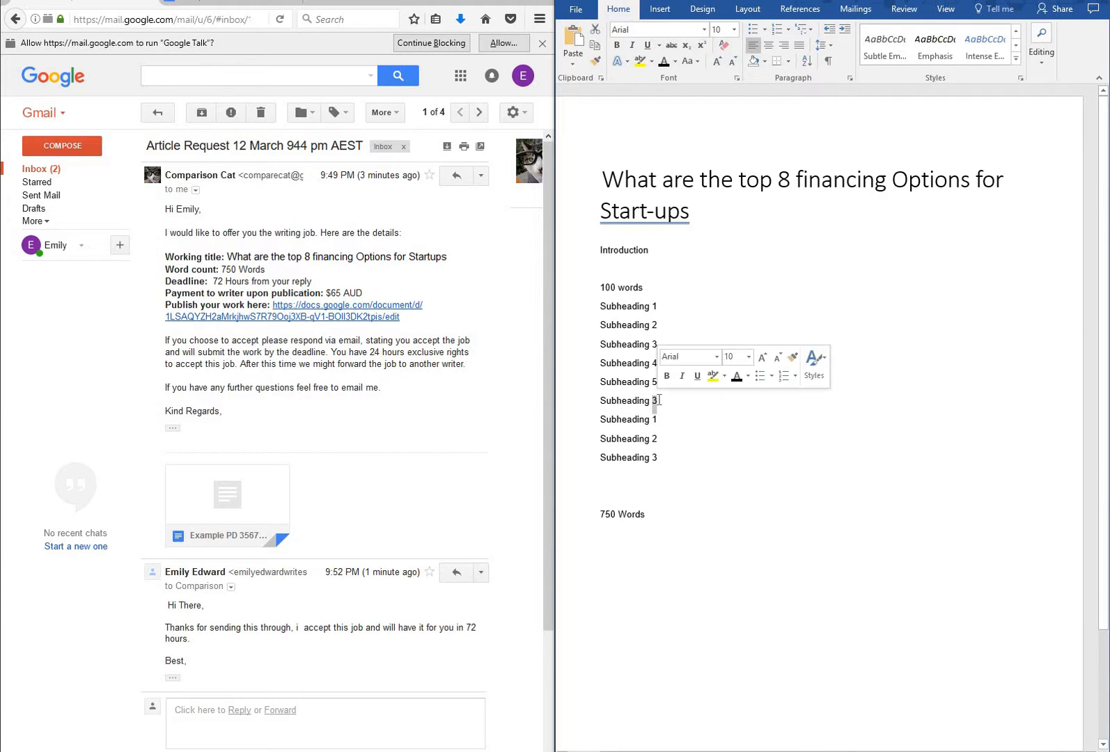
text(6)
double_click(656, 419)
text(7)
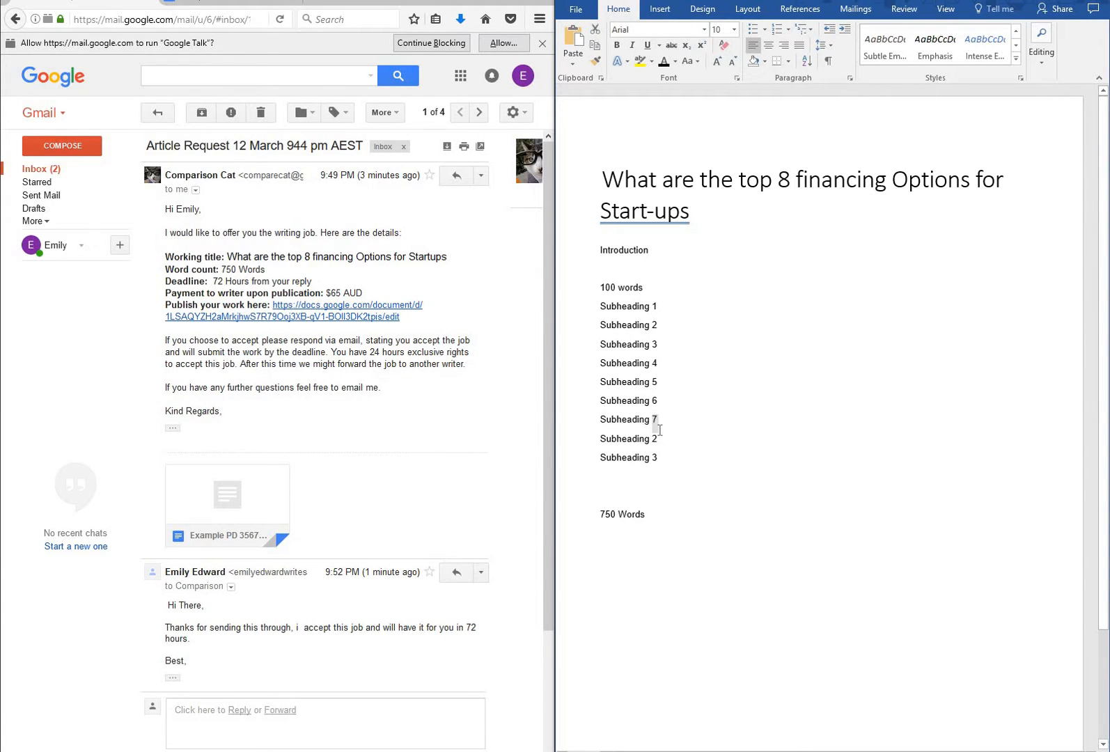
double_click(656, 438)
text(8)
click(585, 460)
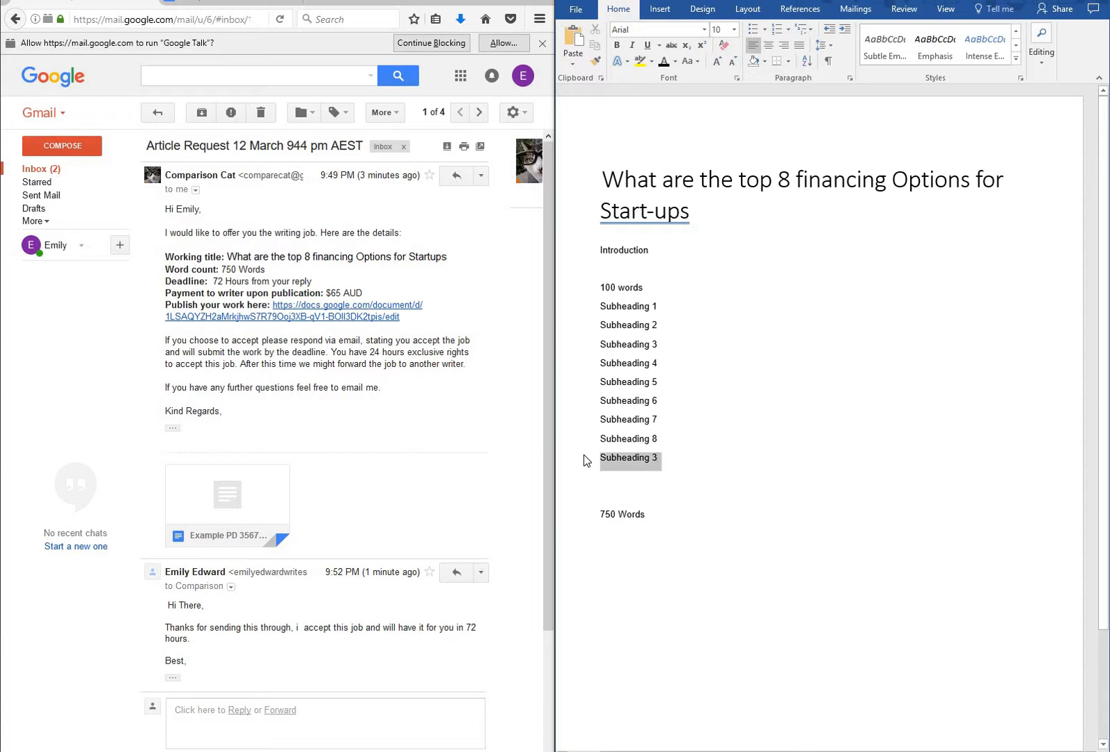
key(BackSpace)
- Add a "Summary" line with "100 words" beneath it, between Subheading 8 and the 750 Words line
click(624, 473)
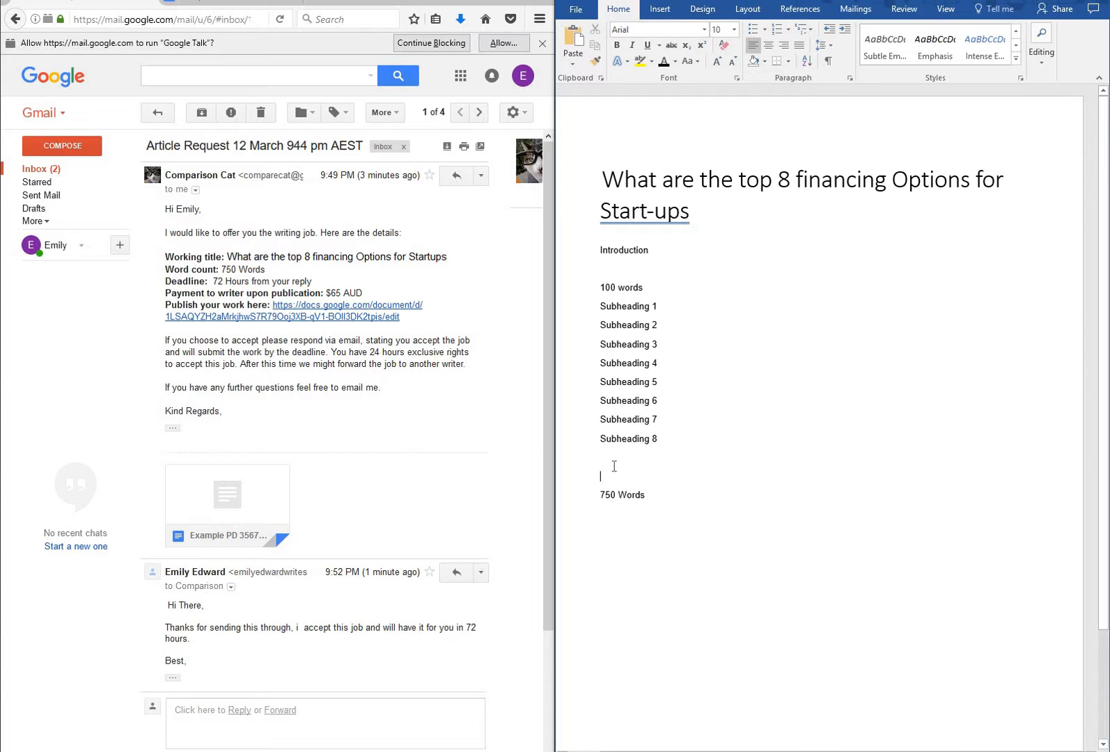
key(Return)
text(Summar)
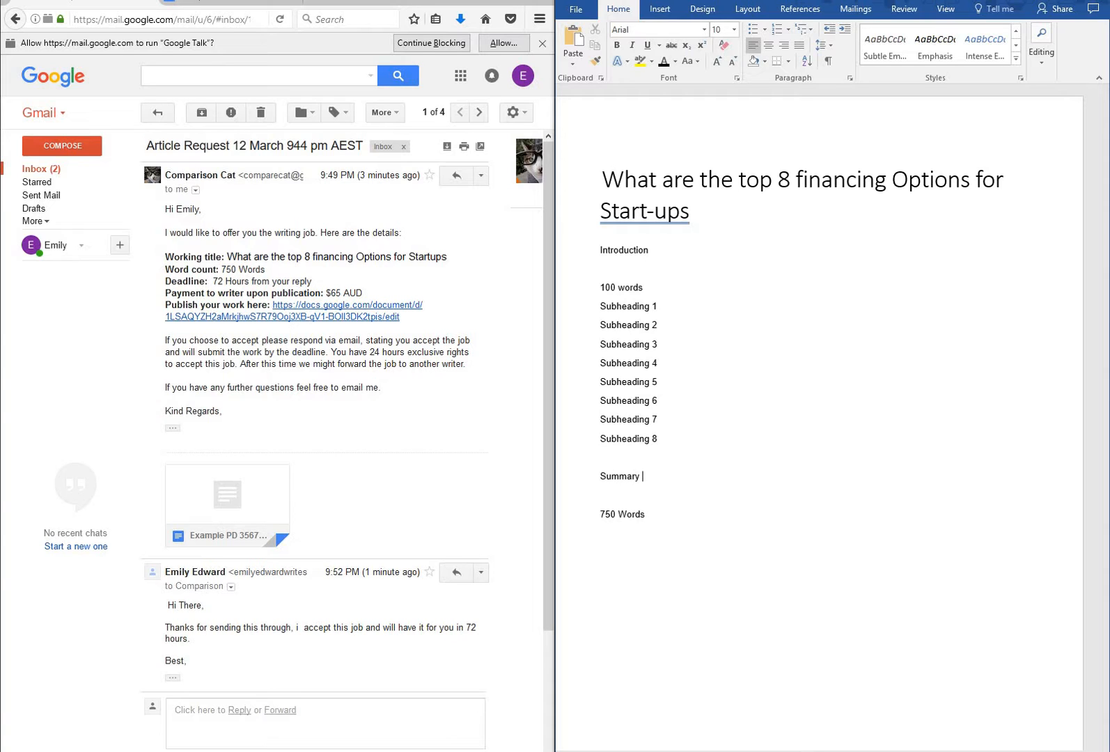
text(y)
key(Return)
key(Return)
key(Delete)
text(100 w)
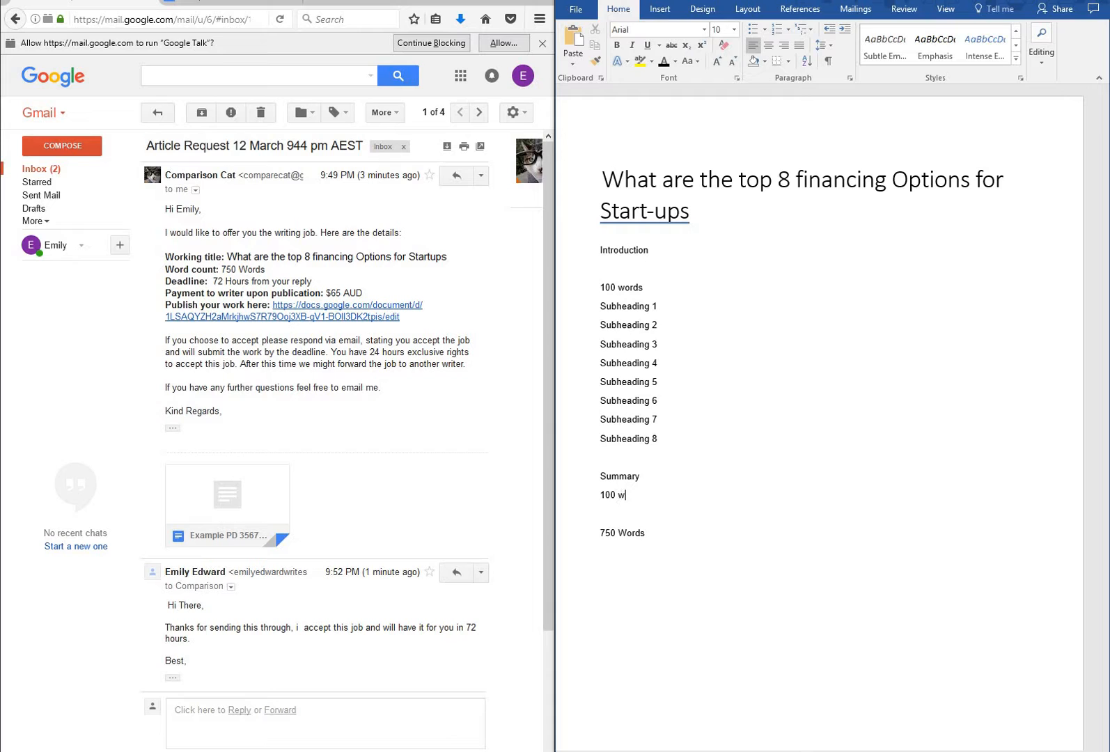
text(ords)
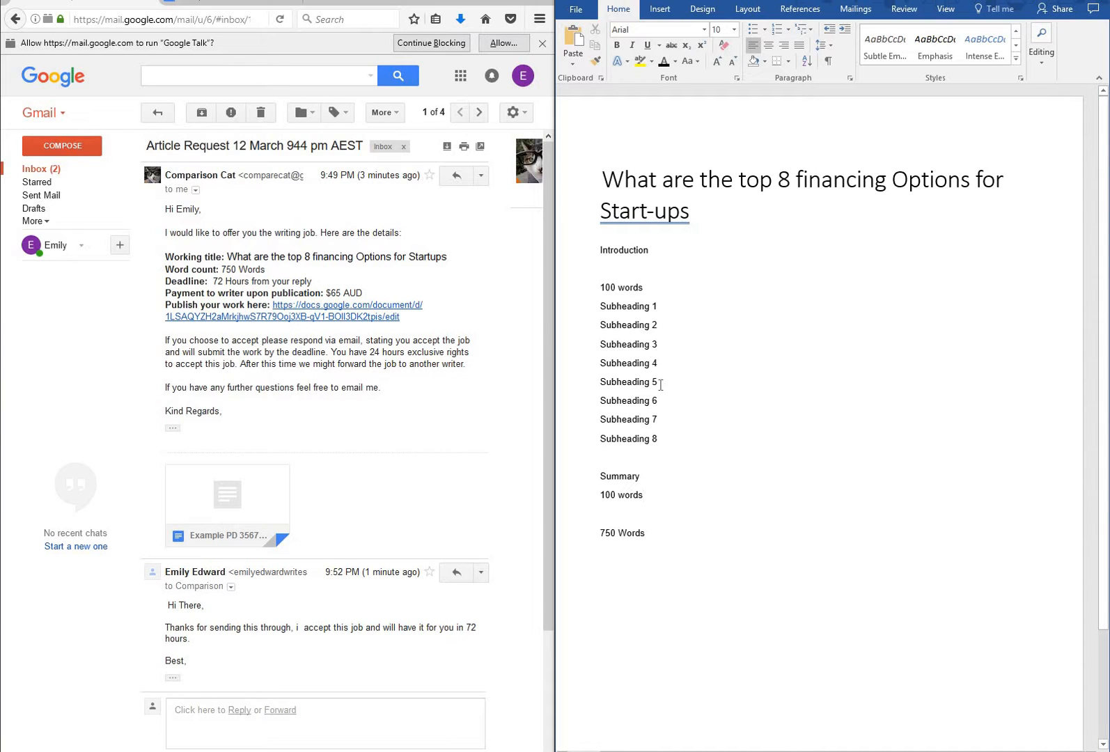
- Insert a blank line after the introduction's 100 words and add "70 words" on a new line under Subheading 1
click(656, 287)
key(Return)
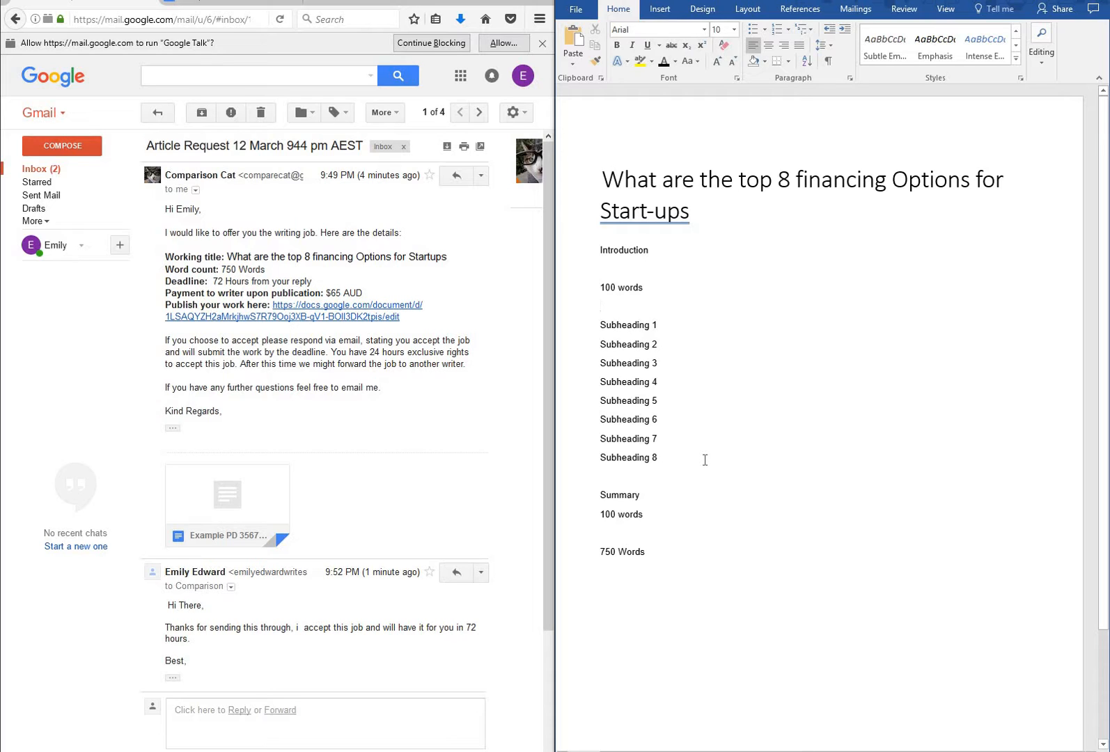
click(678, 324)
key(Return)
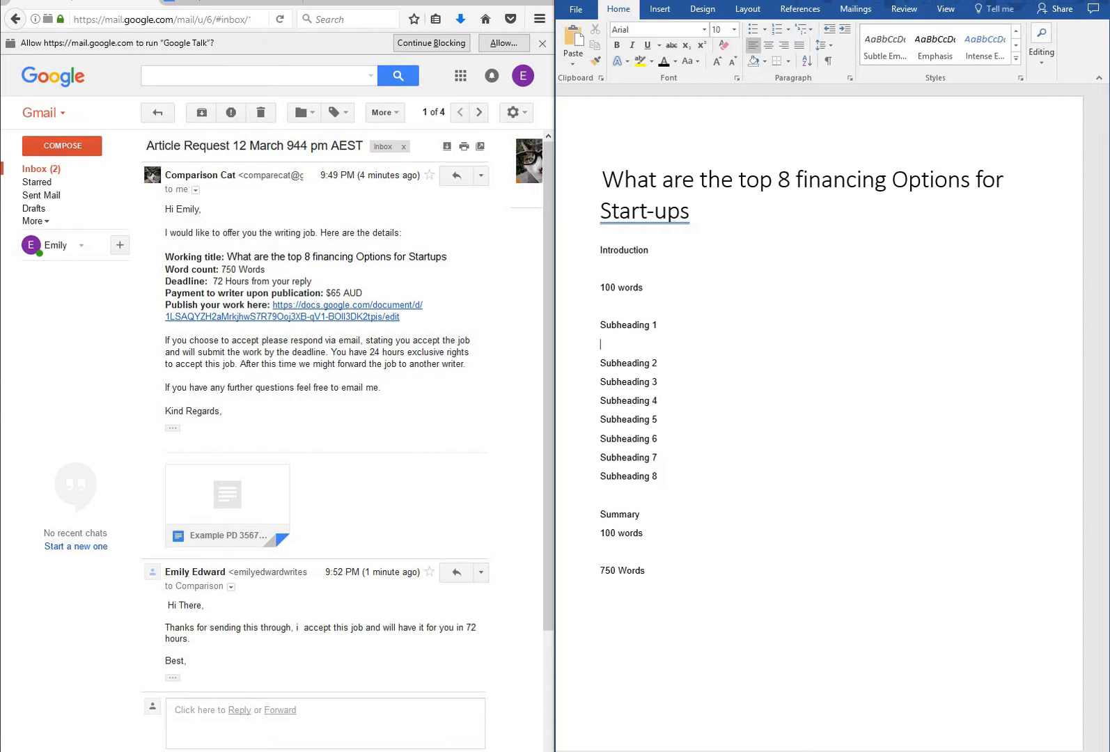
text(70 words)
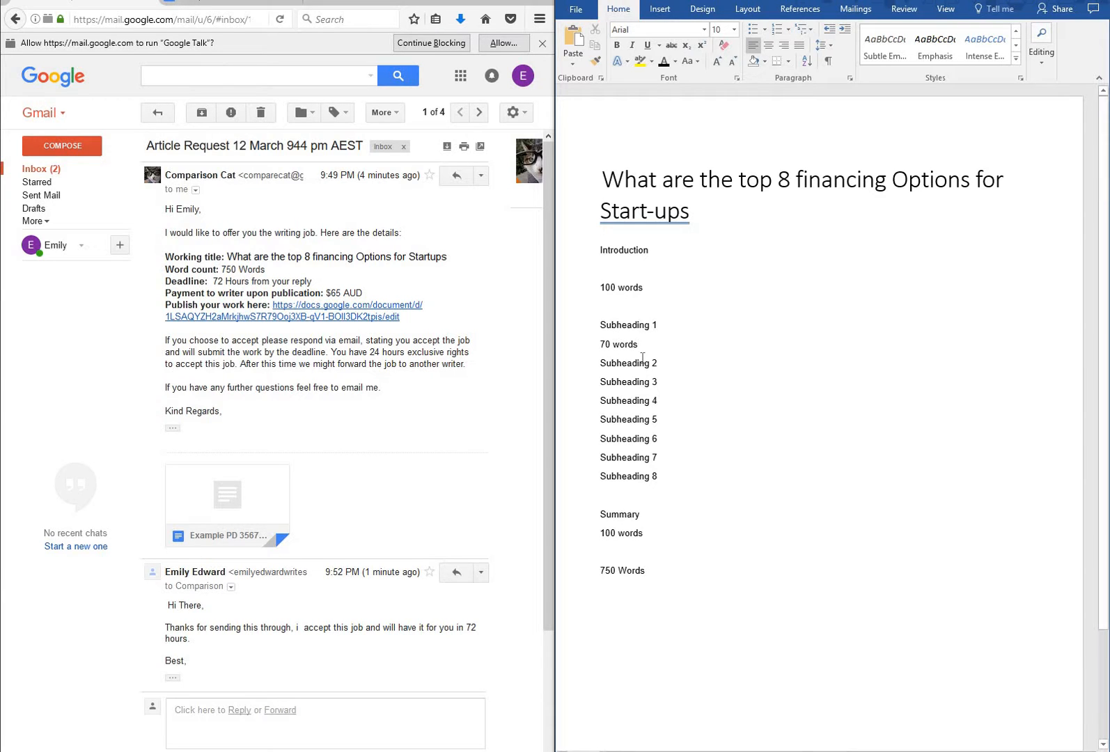
- Copy the "70 words" line onto a new line under Subheading 2, without leaving an extra blank line
drag(642, 345, 600, 345)
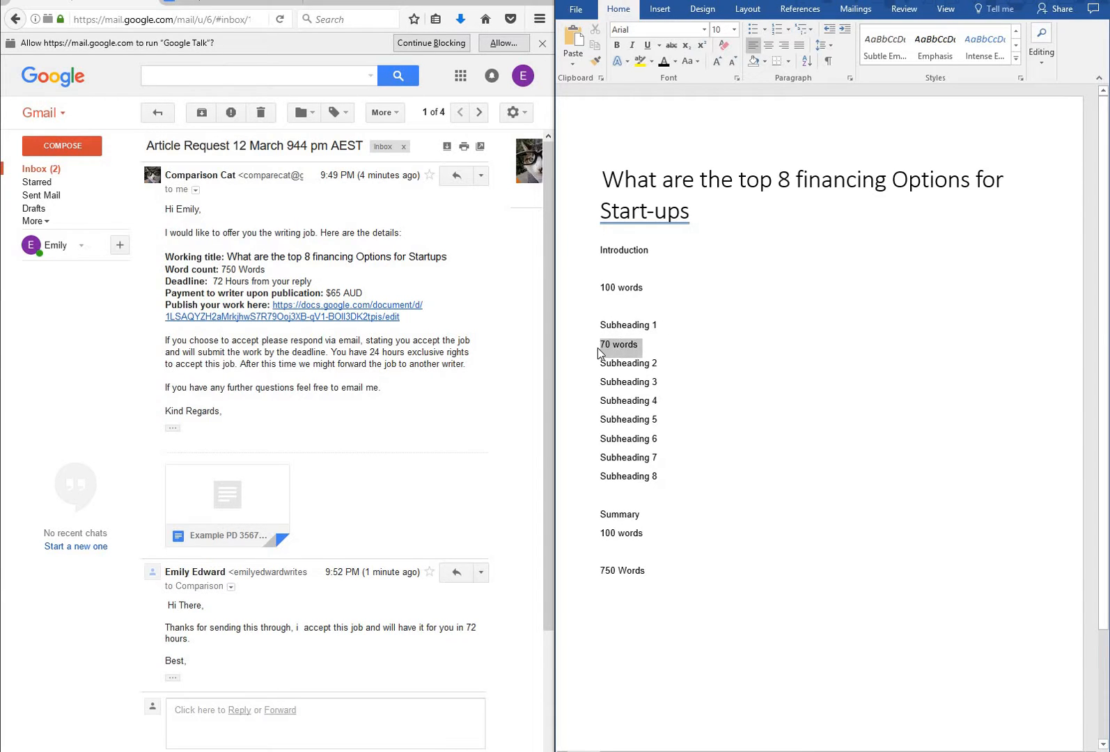
key(ctrl+c)
click(663, 367)
key(Return)
key(ctrl+v)
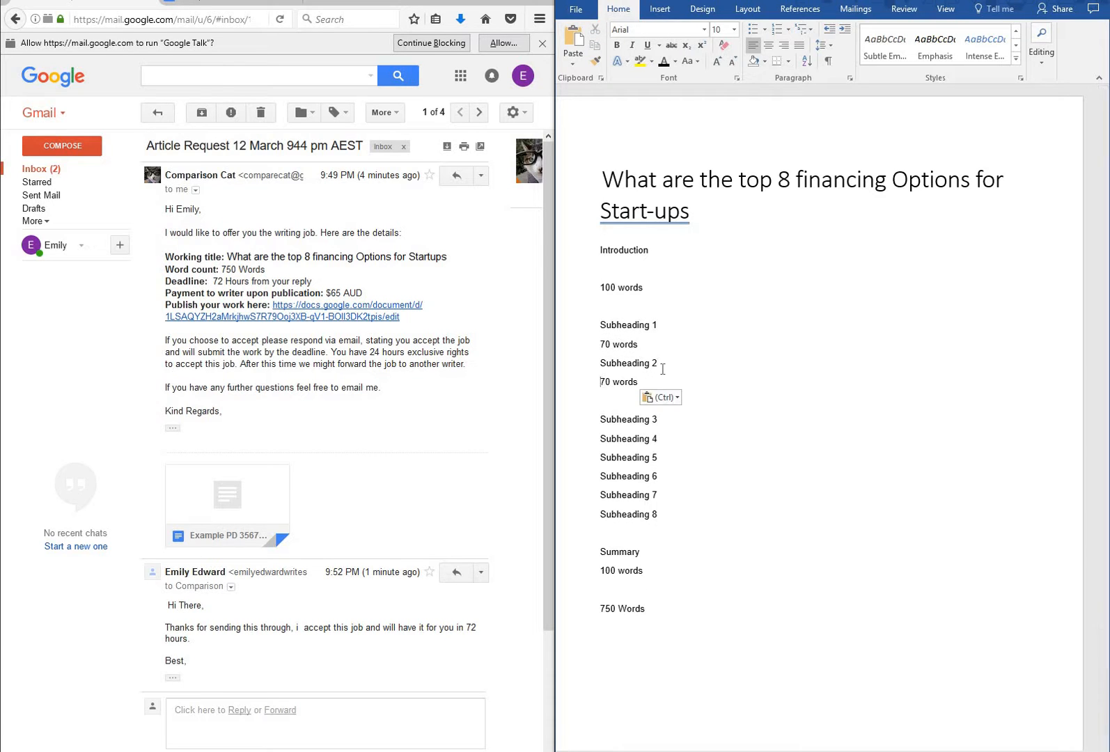
key(BackSpace)
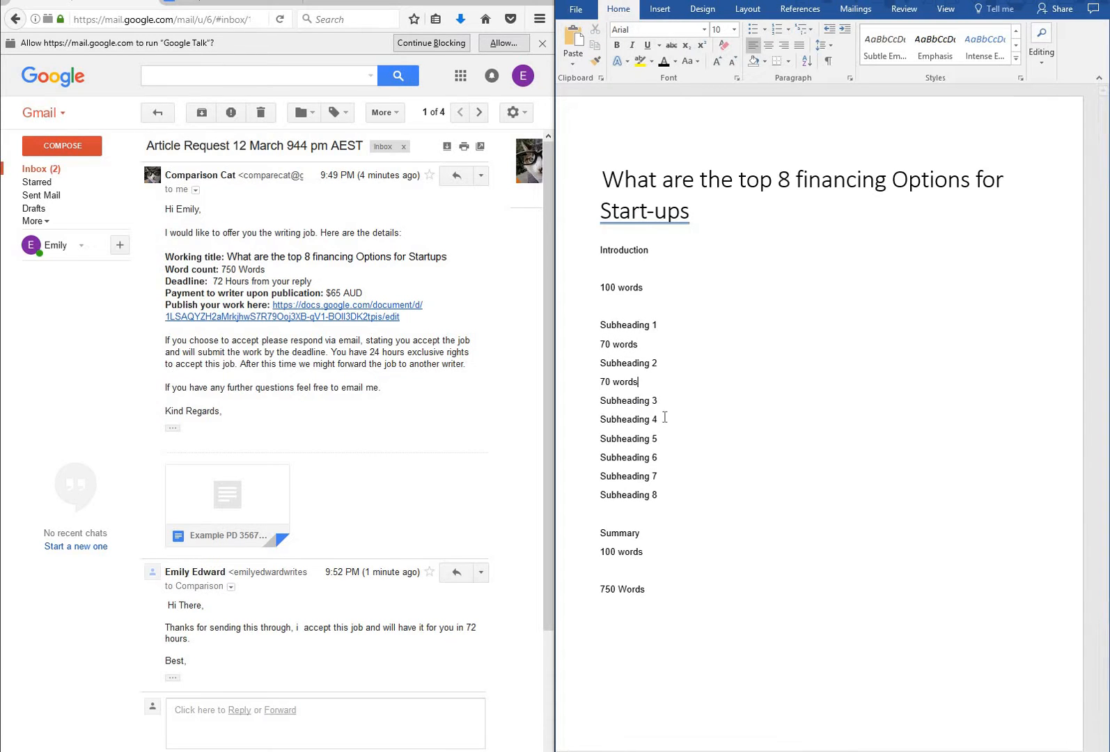
- Paste "70 words" on a new line under Subheading 3 and Subheading 4, removing the extra blank lines
click(665, 399)
key(Return)
key(ctrl+v)
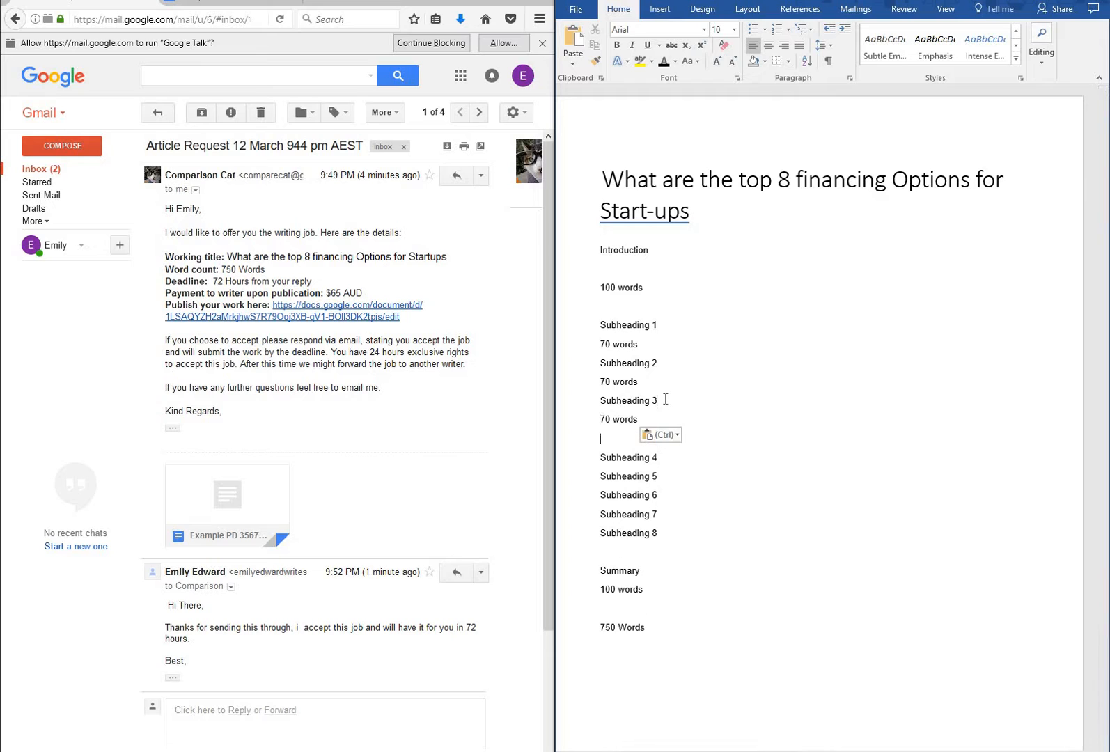
key(BackSpace)
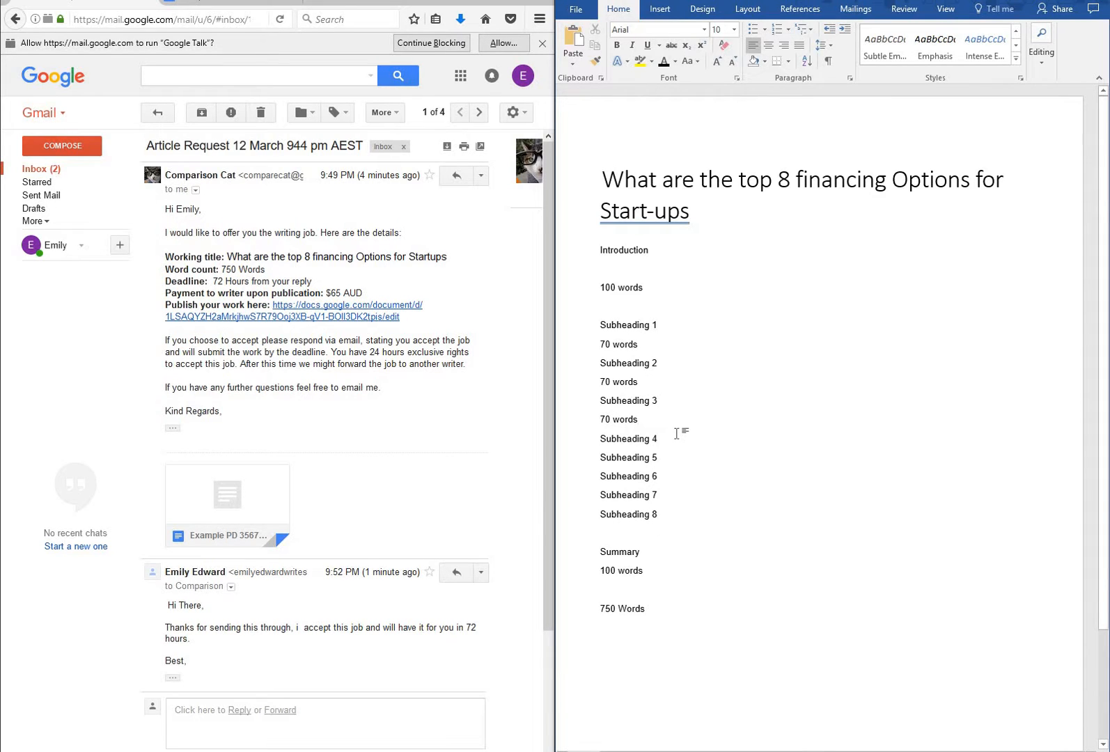
key(Return)
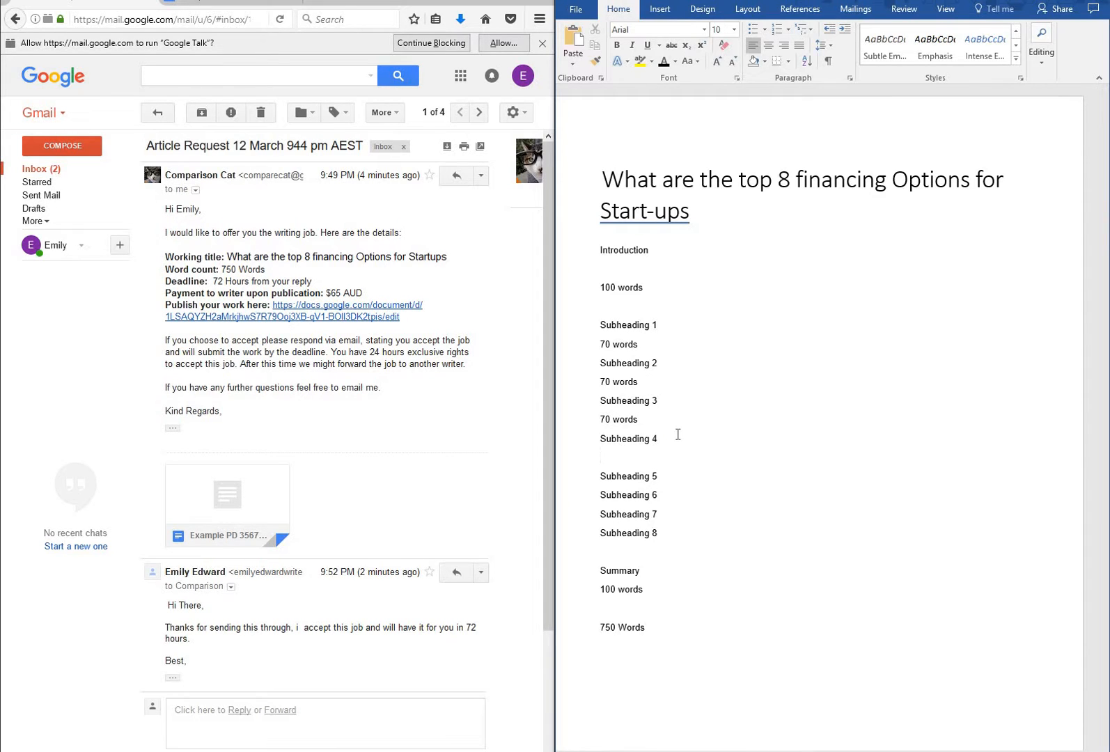
key(ctrl+v)
key(BackSpace)
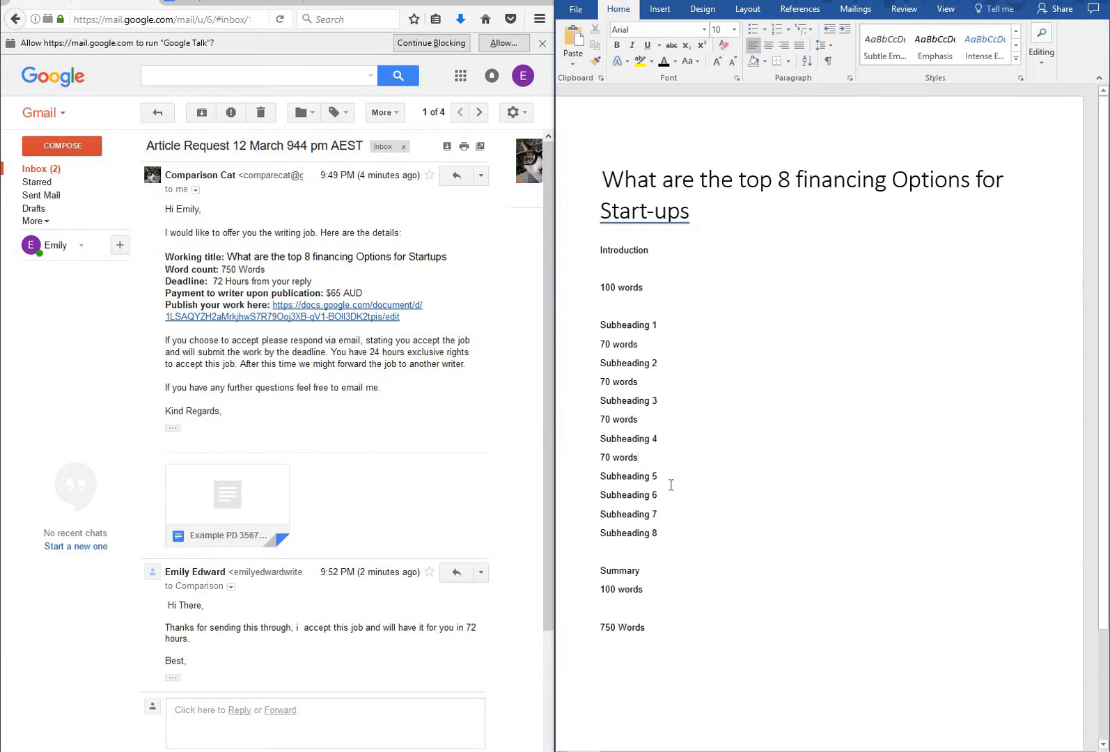
- Paste "70 words" on a new line under Subheading 5 and Subheading 6, removing the extra blank lines
click(665, 476)
key(Return)
key(ctrl+v)
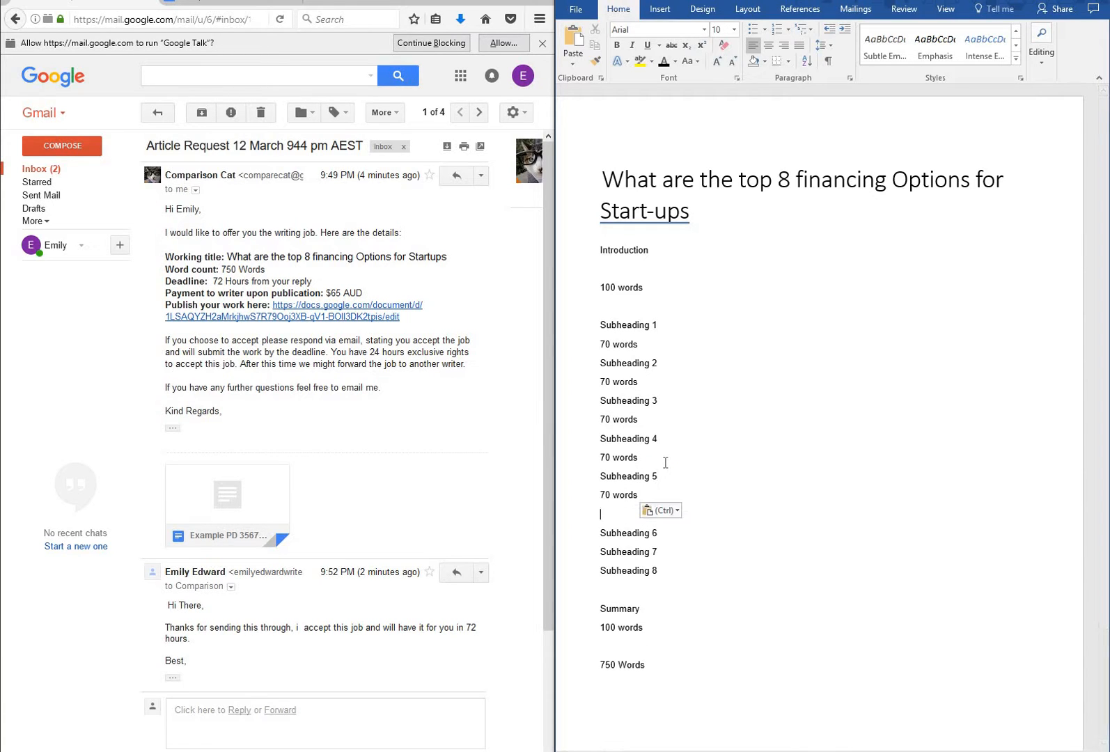
key(BackSpace)
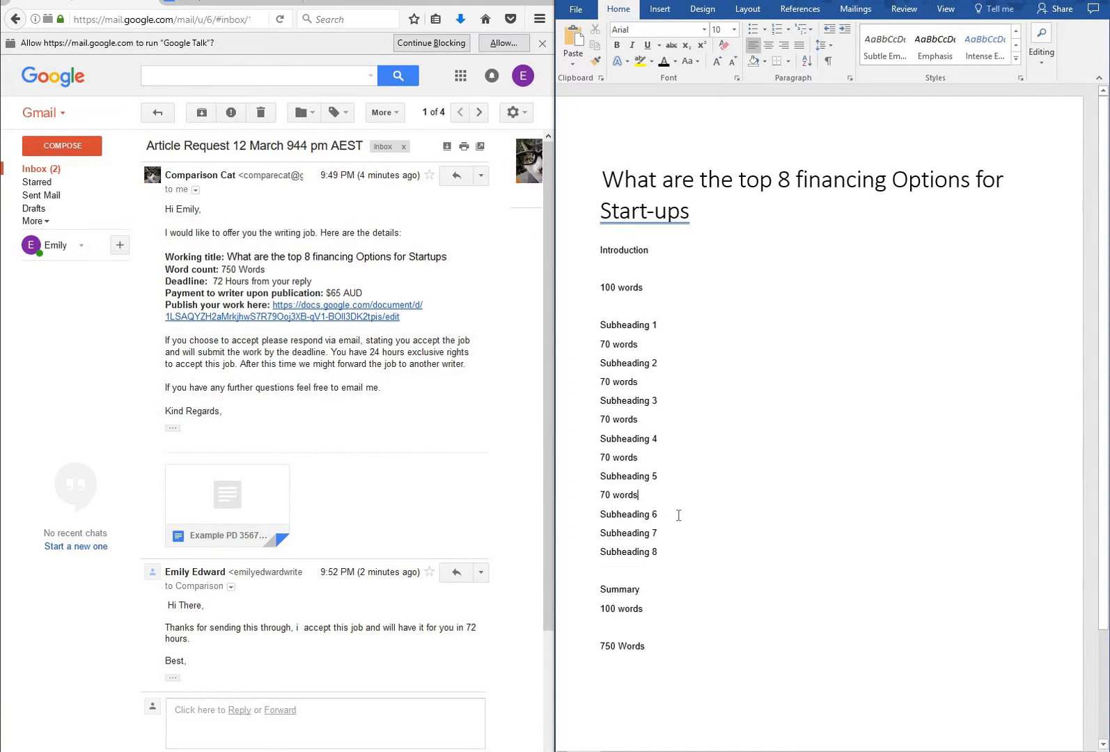
key(Return)
key(ctrl+v)
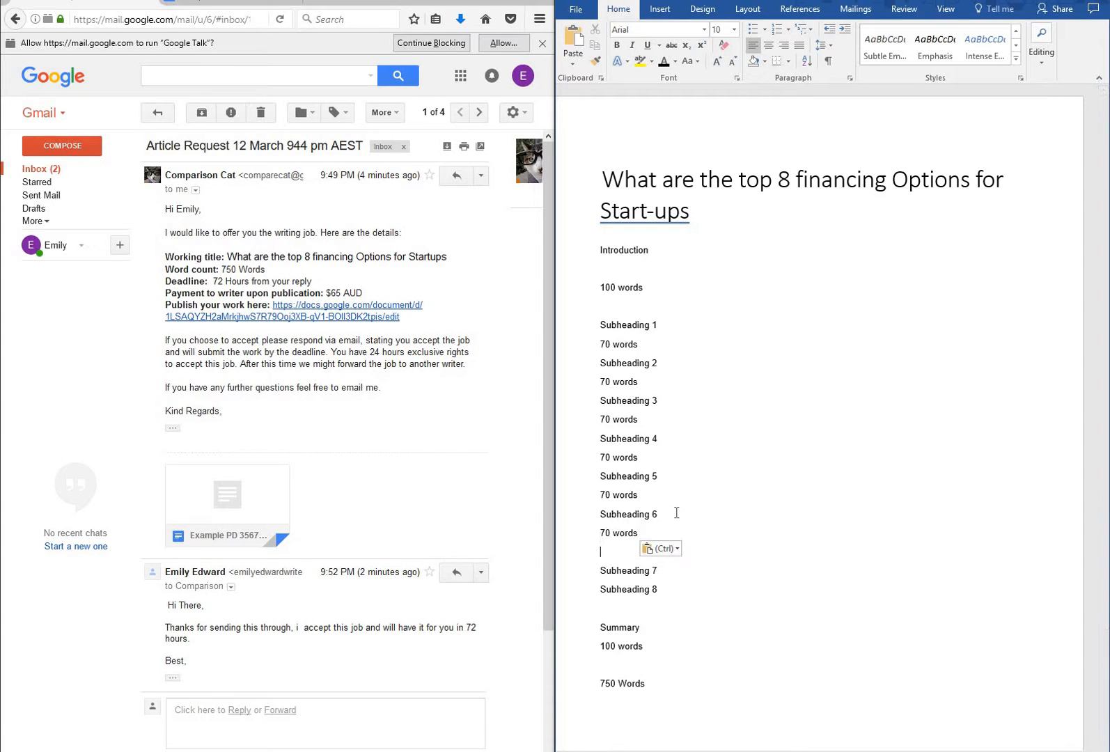
key(BackSpace)
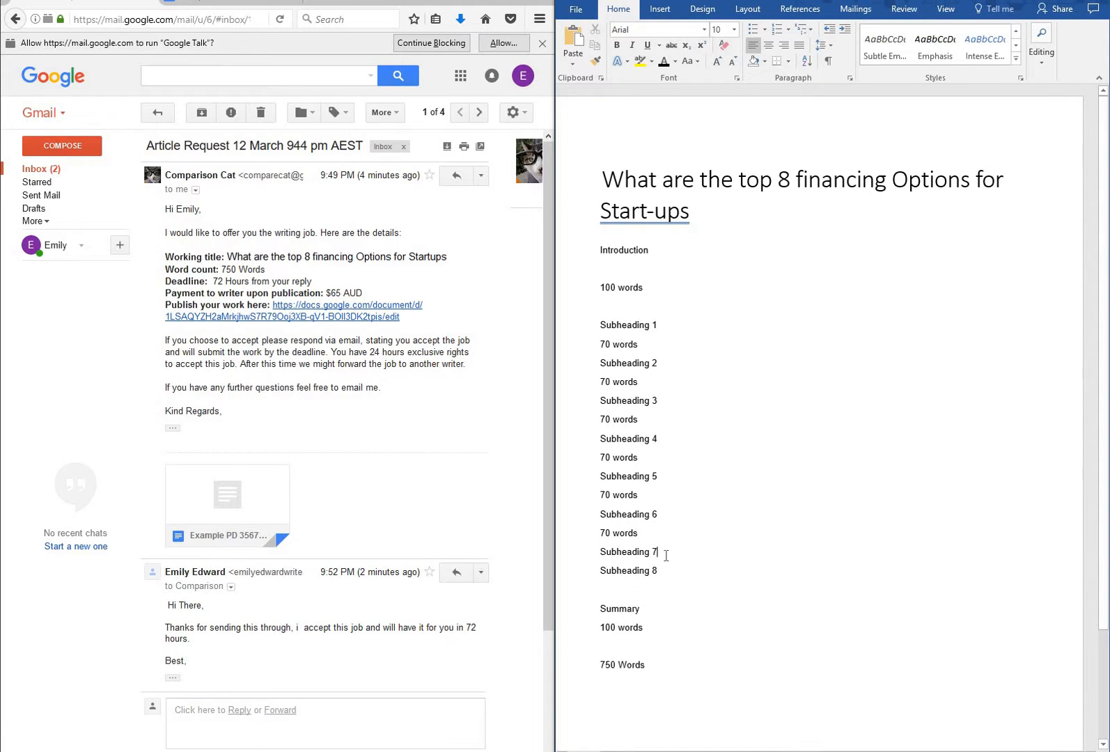
- Paste "70 words" on a new line under Subheading 7 and Subheading 8, removing the extra blank lines
click(666, 555)
key(Return)
key(ctrl+v)
key(BackSpace)
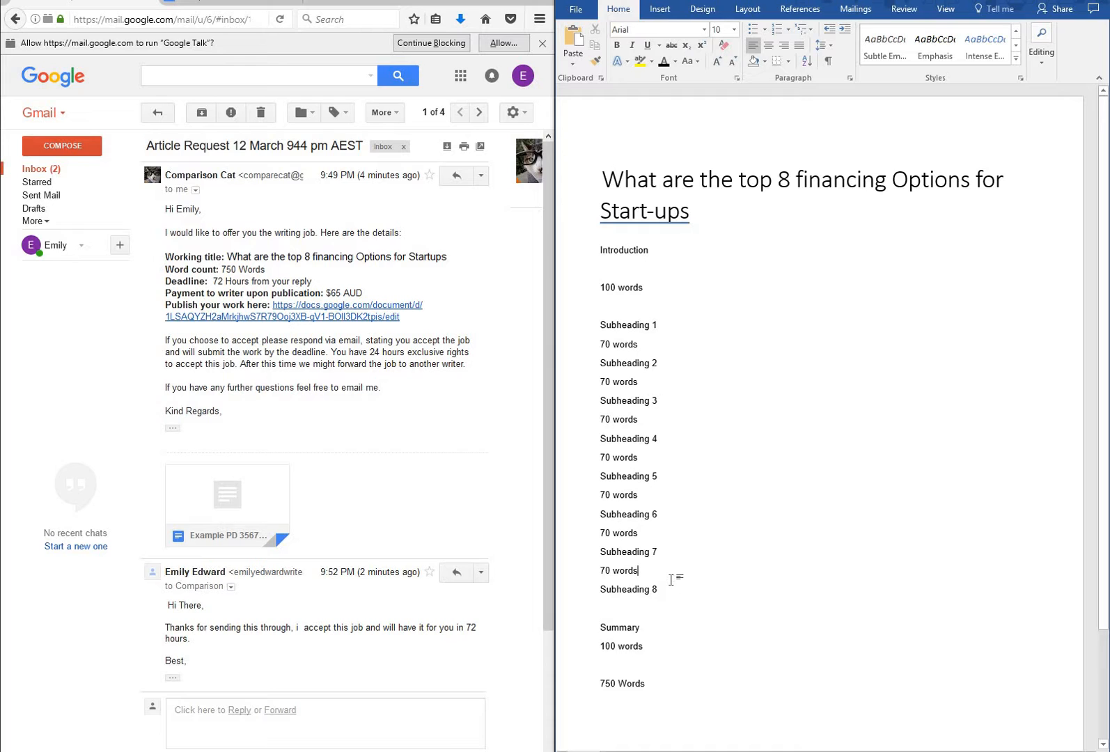
click(665, 585)
key(Return)
key(ctrl+v)
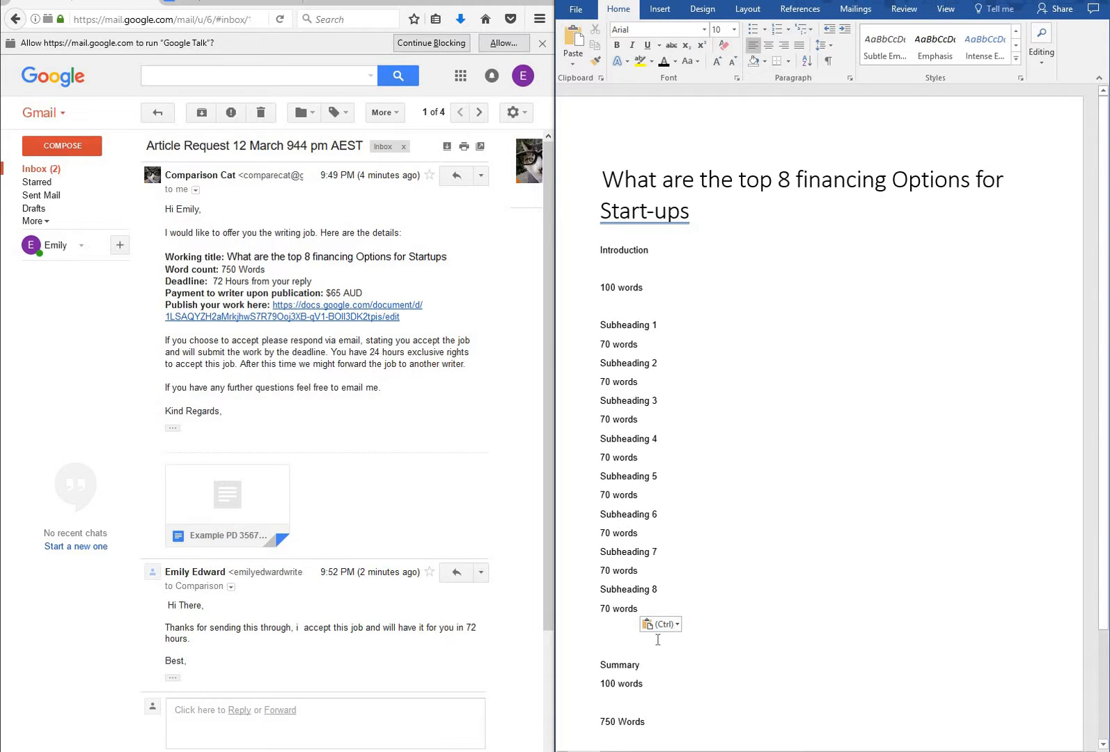
key(BackSpace)
key(BackSpace)
text(s)
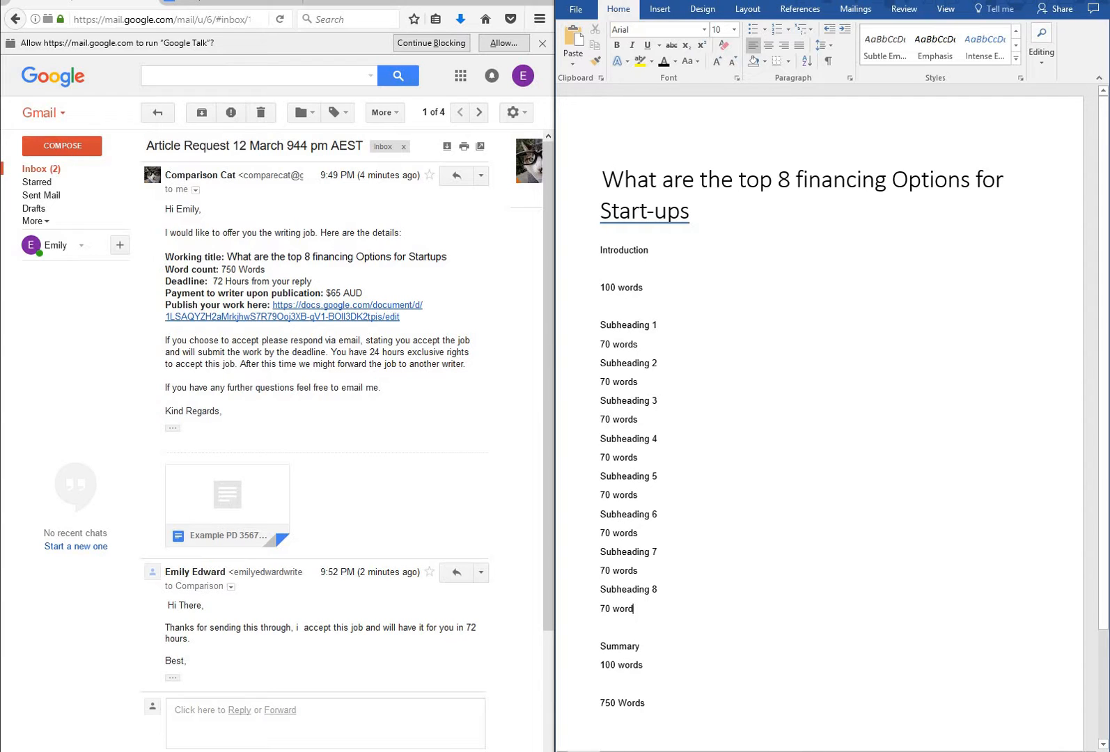
- Remove the blank line between Subheading 8's "70 words" line and the Summary heading
click(618, 629)
key(BackSpace)
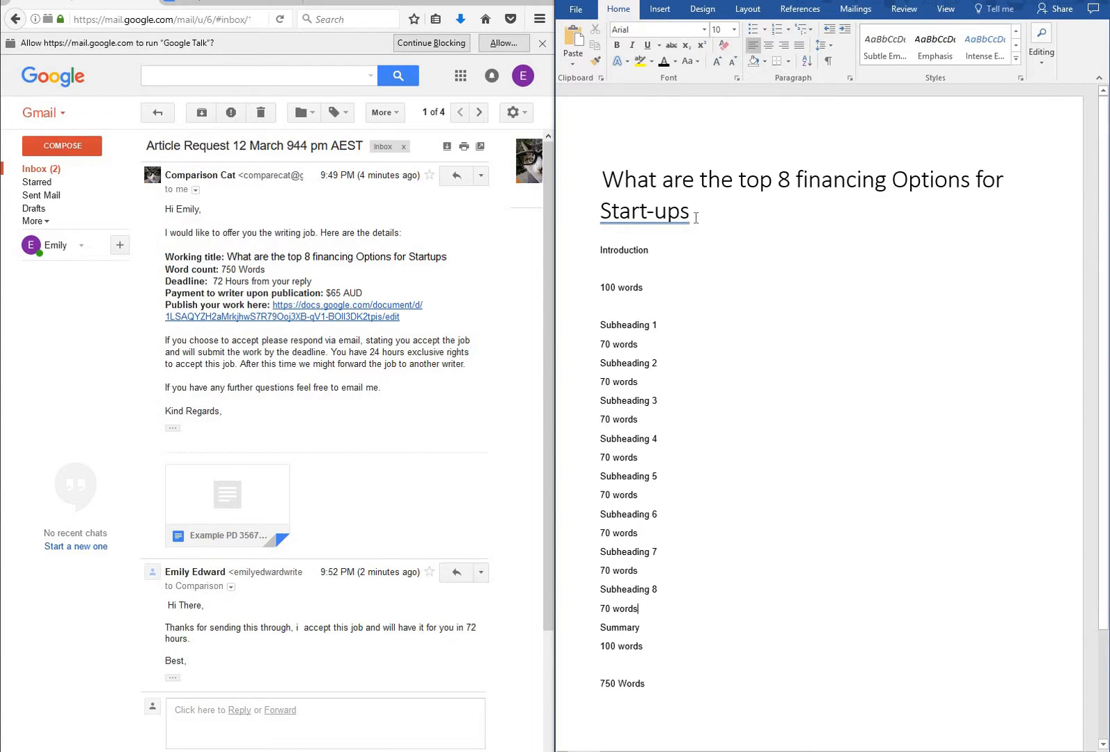
- Search Google for the copied article title "What are the top 8 financing Options for Start-ups" and dismiss the homepage suggestion
drag(694, 218, 600, 180)
key(ctrl+c)
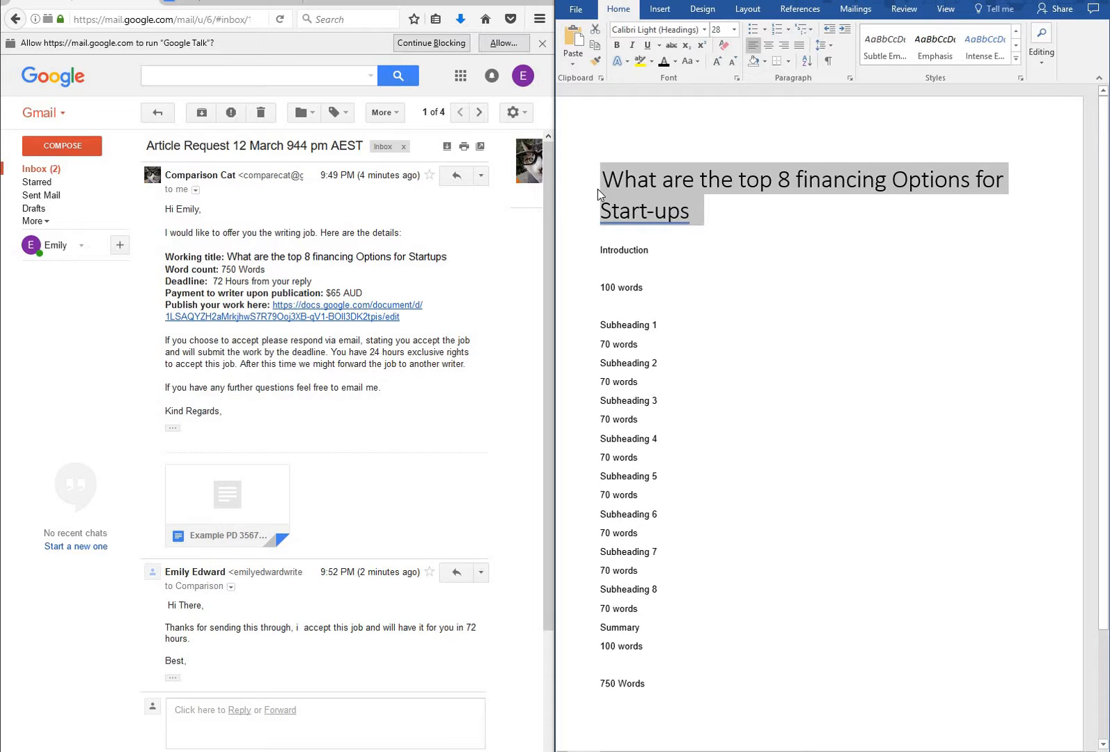
click(316, 2)
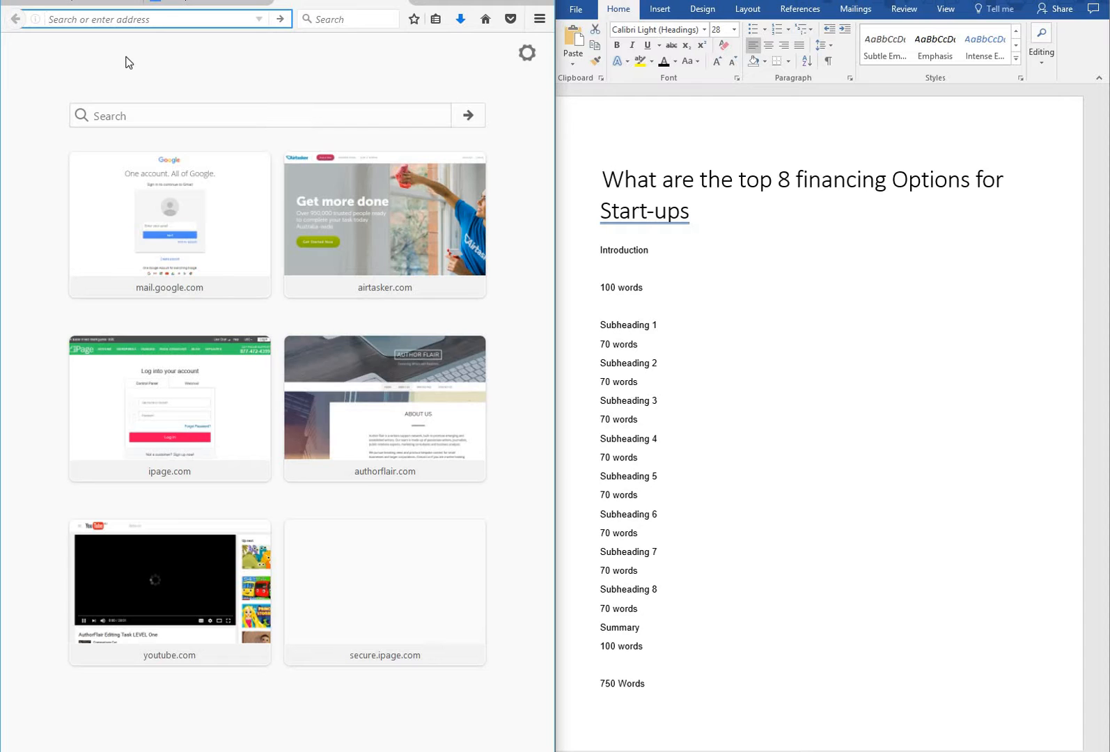
text(google.com/)
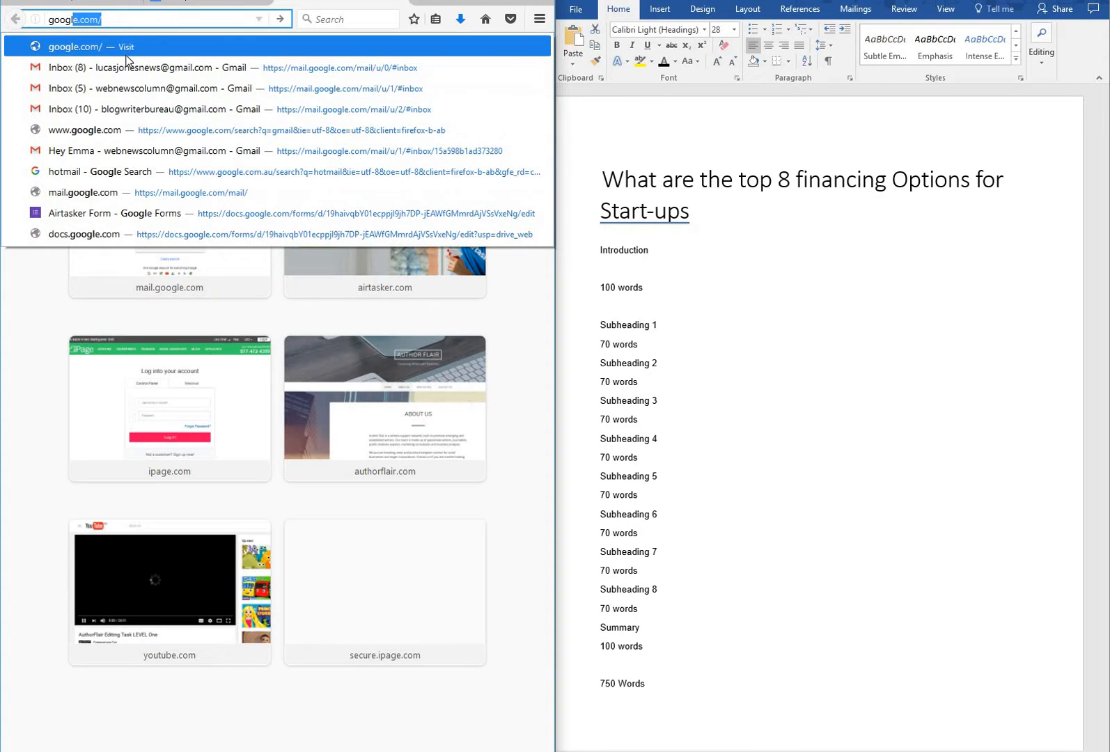
key(Return)
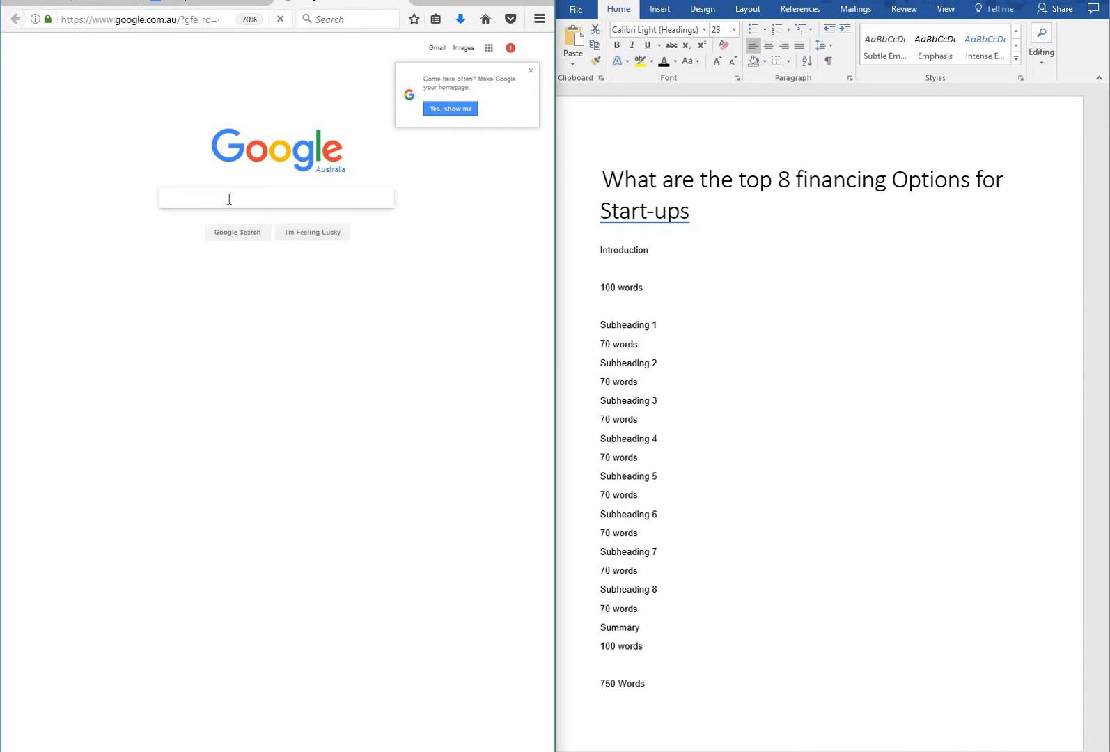
key(ctrl+v)
key(Return)
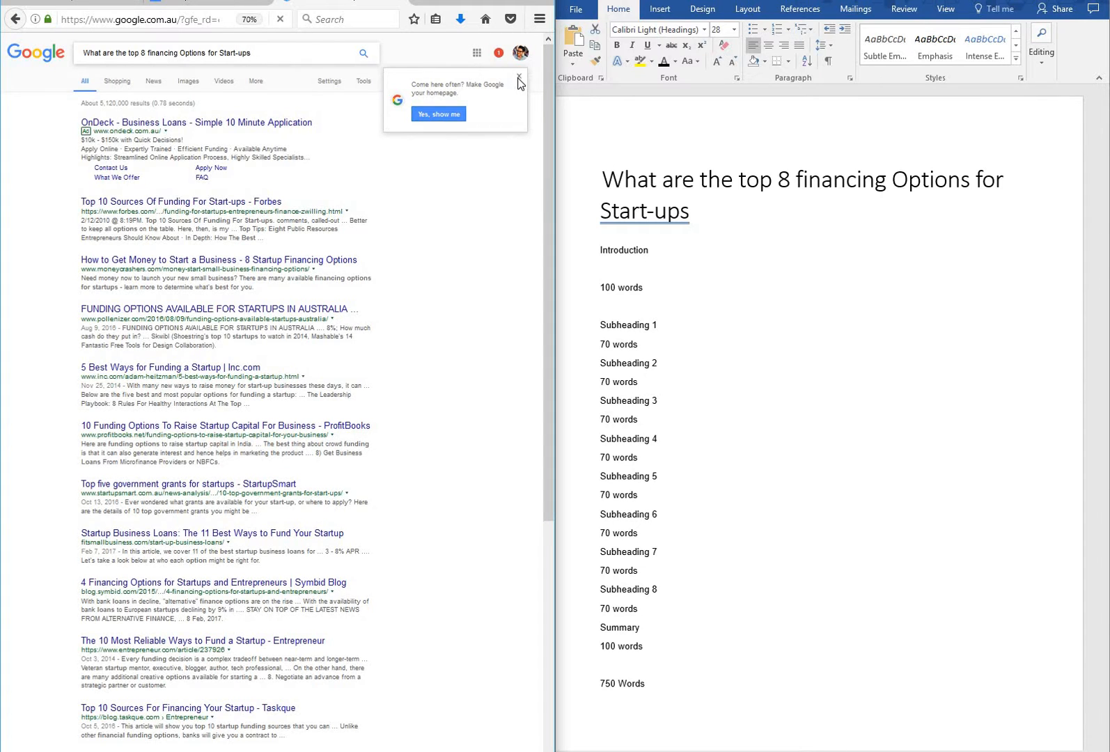
click(518, 79)
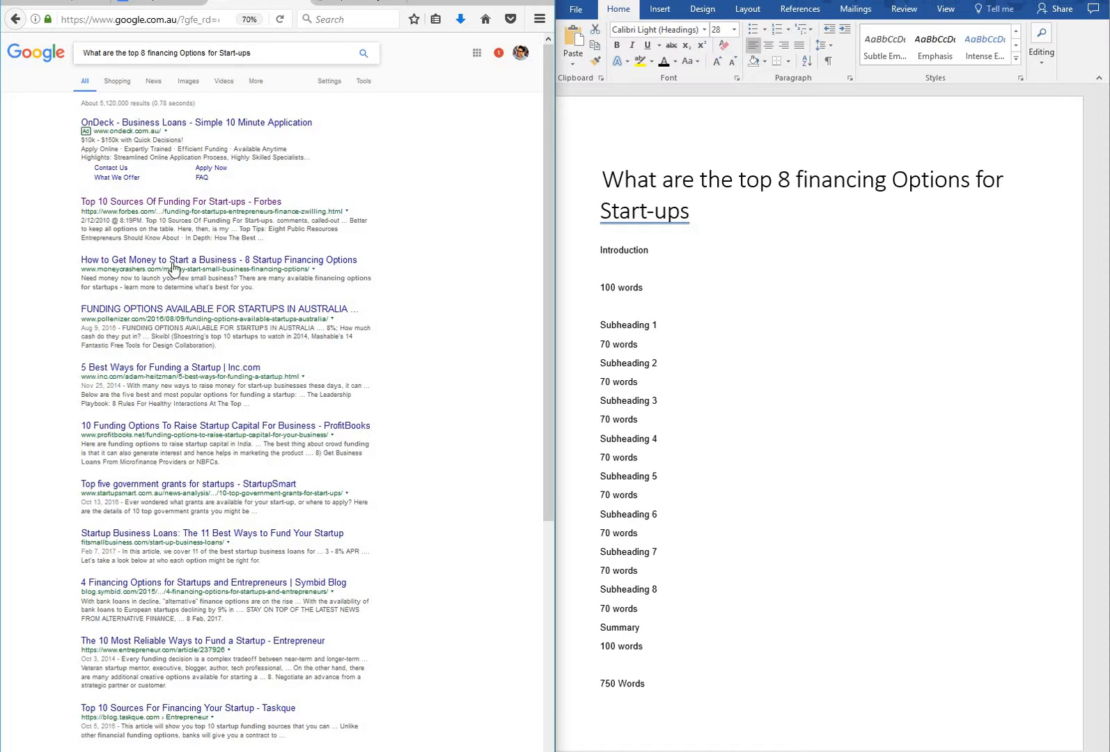
- Open the Money Crashers result "How to Get Money to Start a Business – 8 Startup Financing Options" and copy its heading "Self-Financing"
middle_click(278, 265)
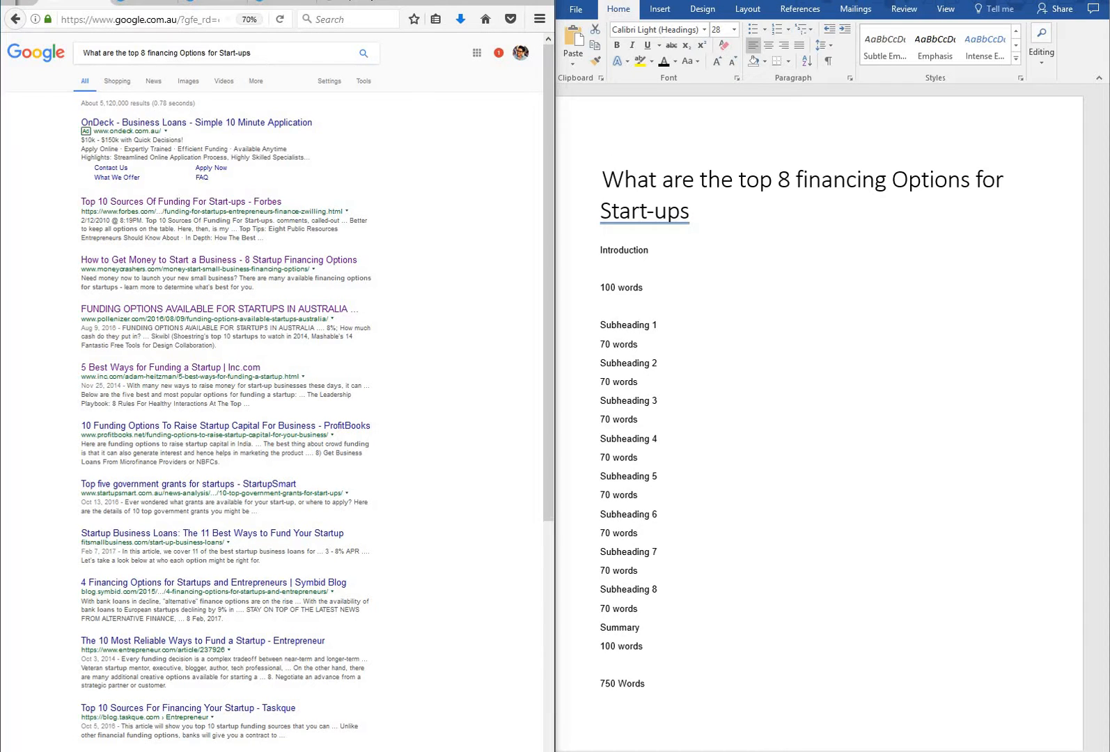
click(148, 1)
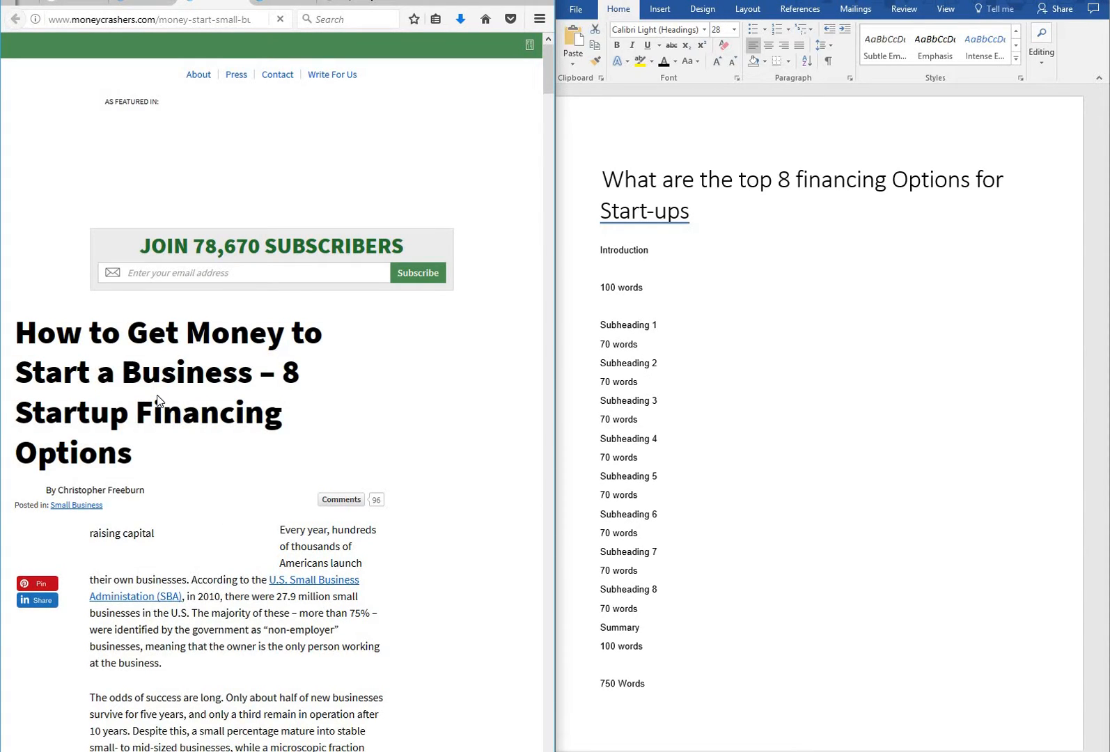
scroll(154, 406, down, 5)
scroll(160, 400, up, 3)
scroll(160, 400, down, 15)
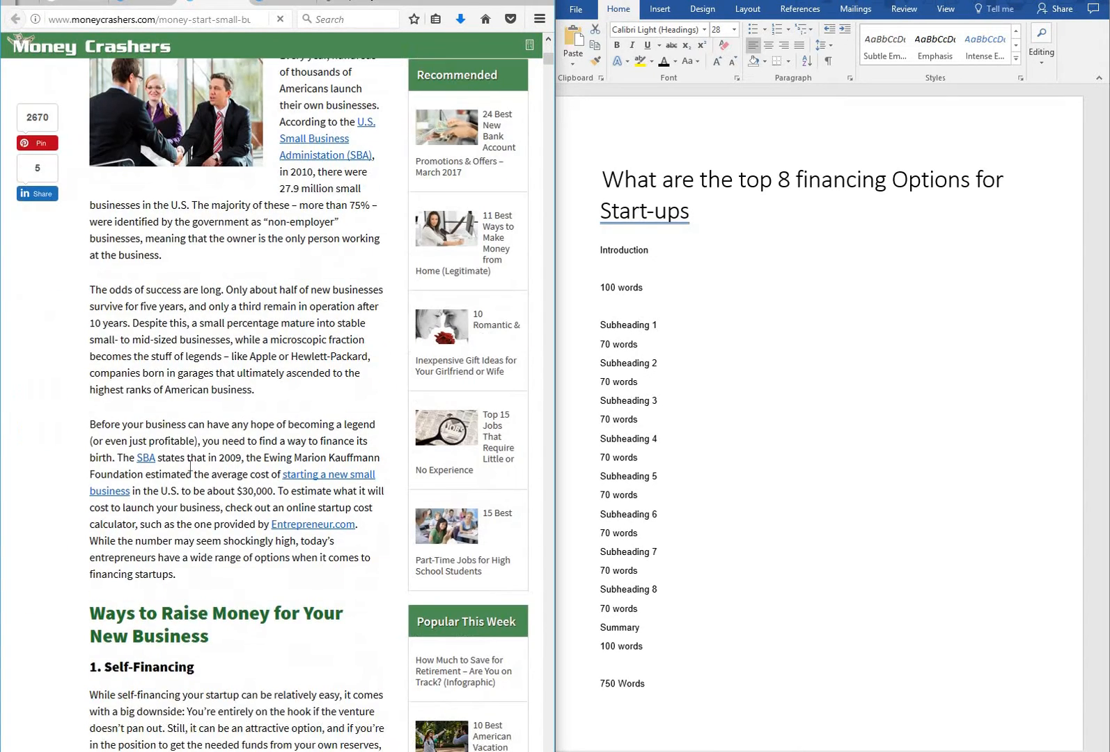
drag(195, 350, 106, 351)
key(ctrl+c)
- Try to paste "Self-Financing" directly after Subheading 1 in the Word outline
click(700, 327)
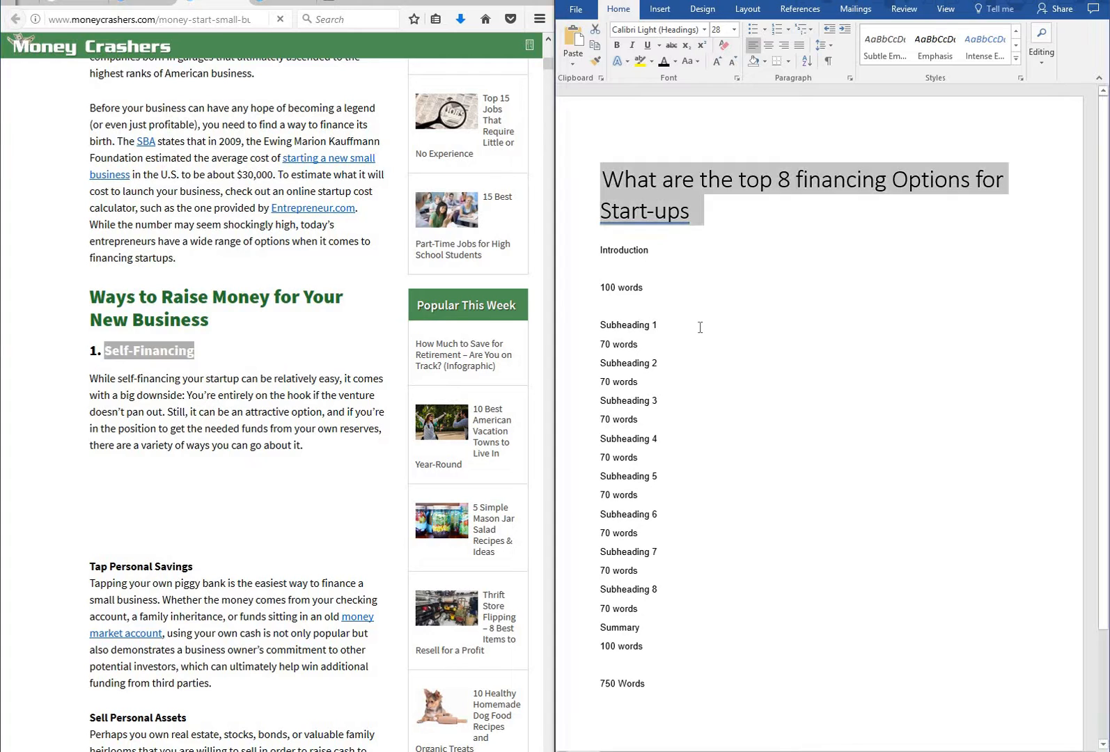
key(ctrl+v)
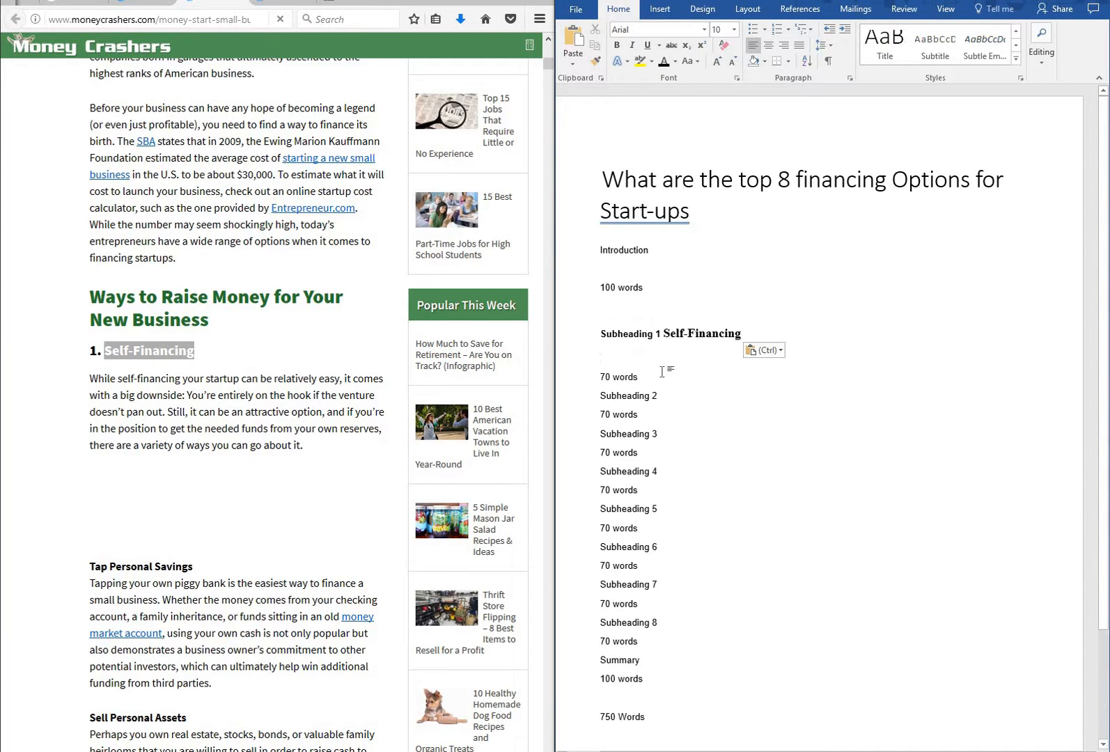
triple_click(653, 331)
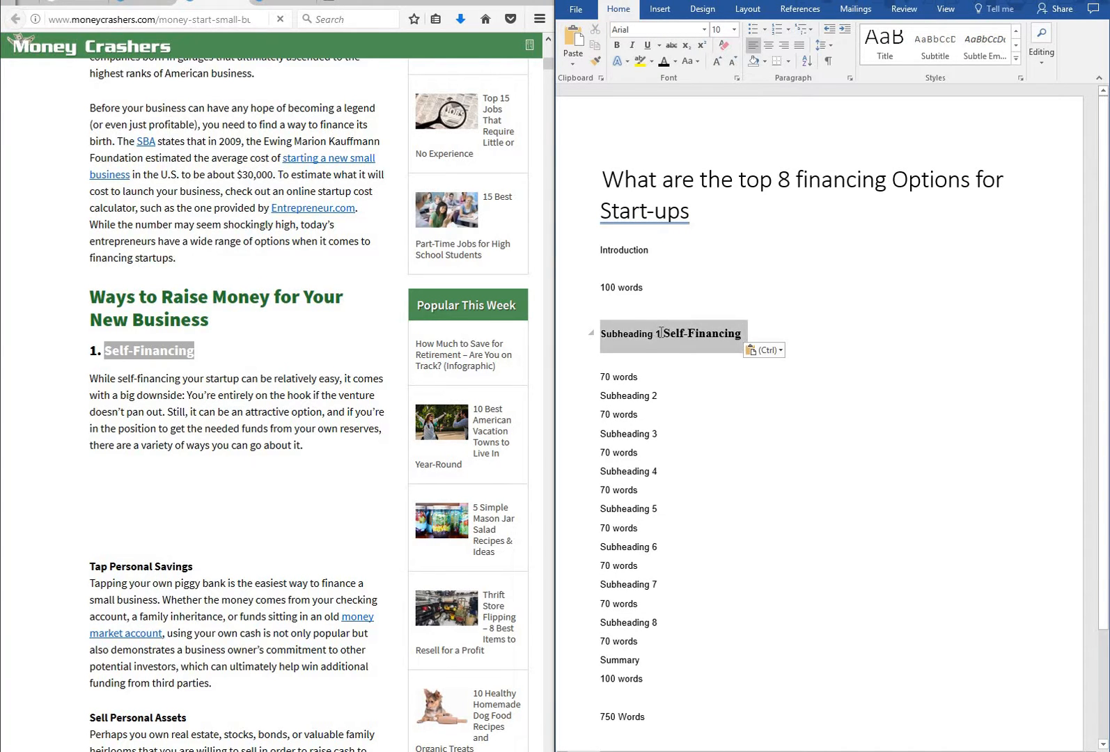
key(ctrl+z)
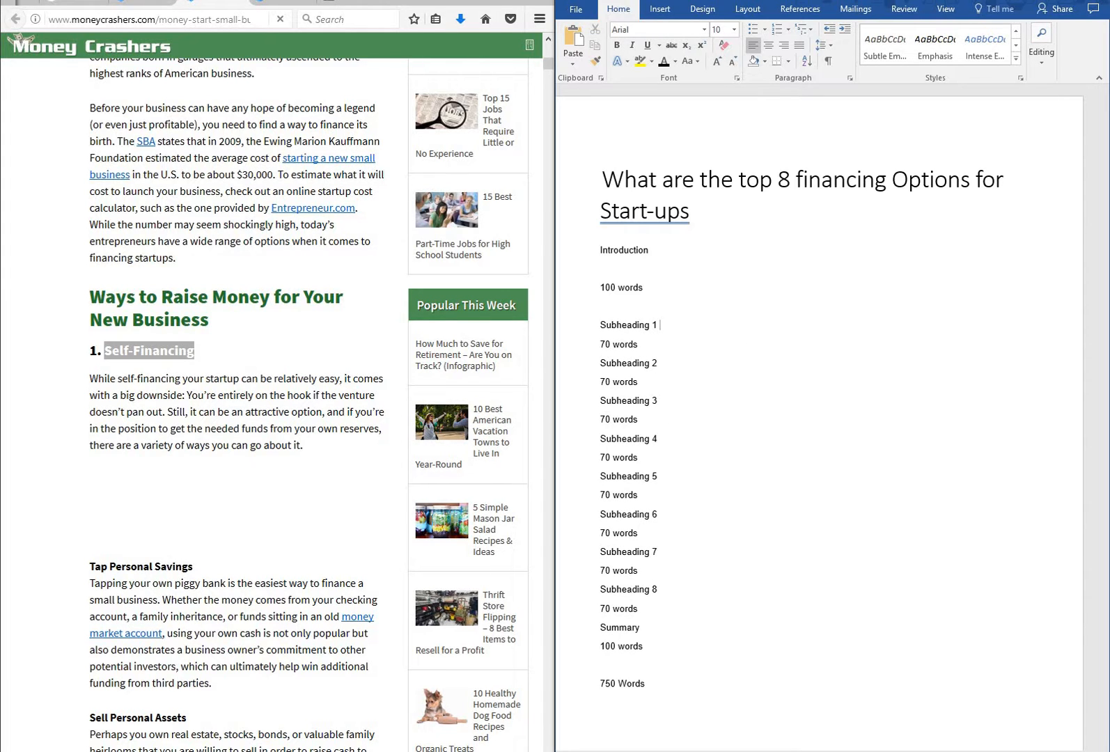
- Open Notepad and paste the copied heading "Self-Financing" into a blank note
key(super)
text(no)
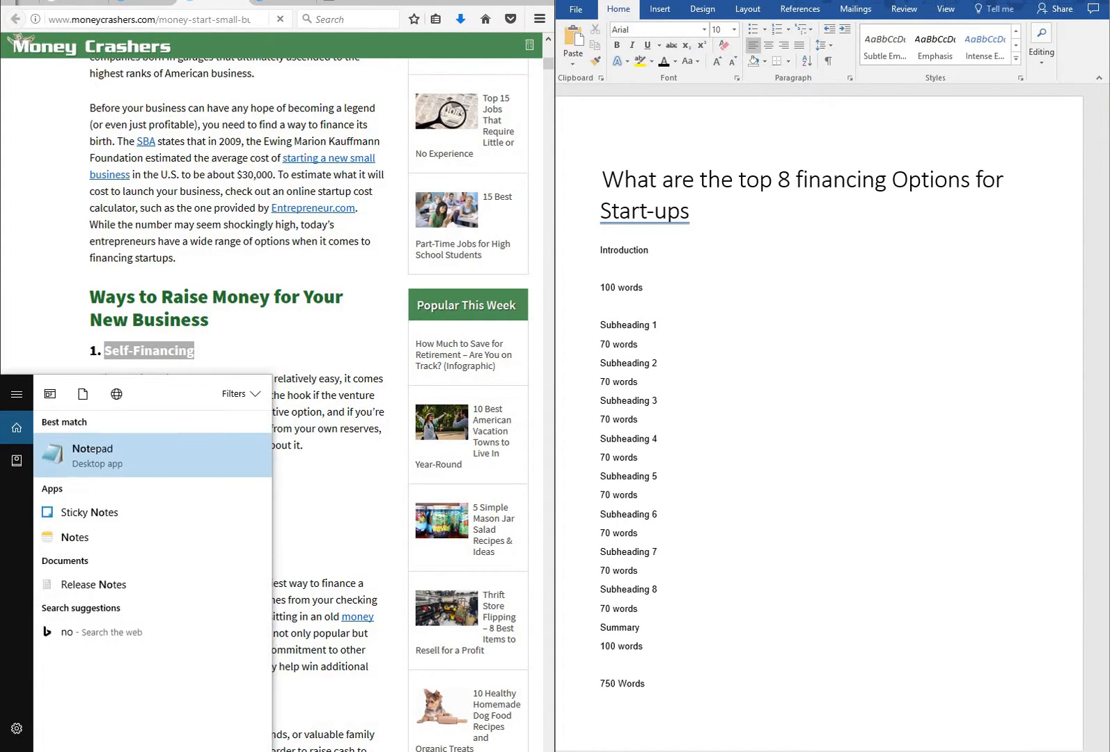
text(tep)
key(Return)
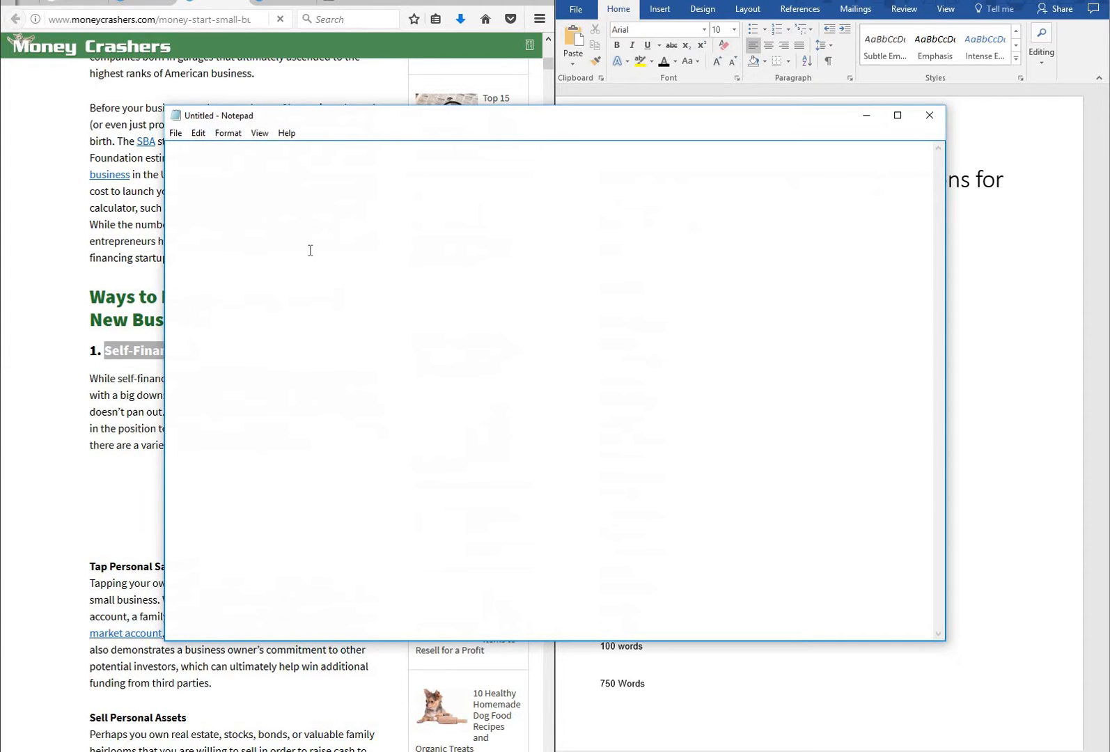
key(ctrl+v)
- Narrow the Notepad window and place it over the Word document, clear of the subheading list
drag(945, 304, 339, 324)
drag(209, 117, 741, 136)
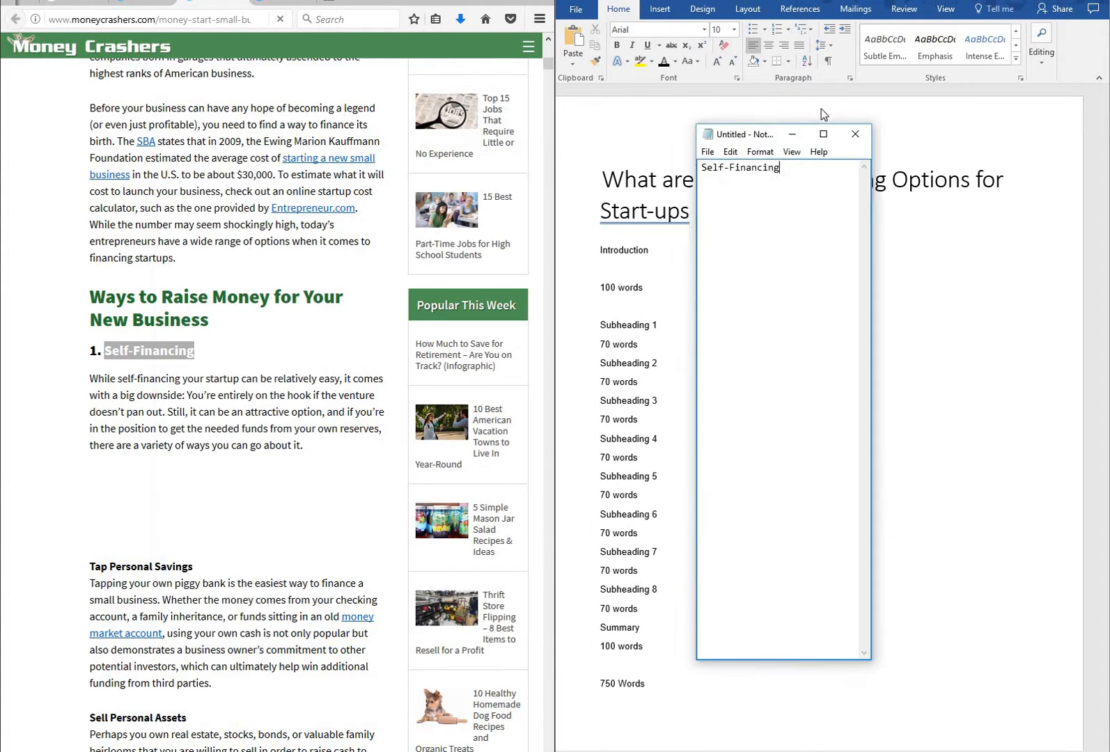
drag(824, 114, 822, 109)
- Copy "Personal Savings" from the article's "Tap Personal Savings" heading onto a new line in the note
scroll(227, 479, down, 4)
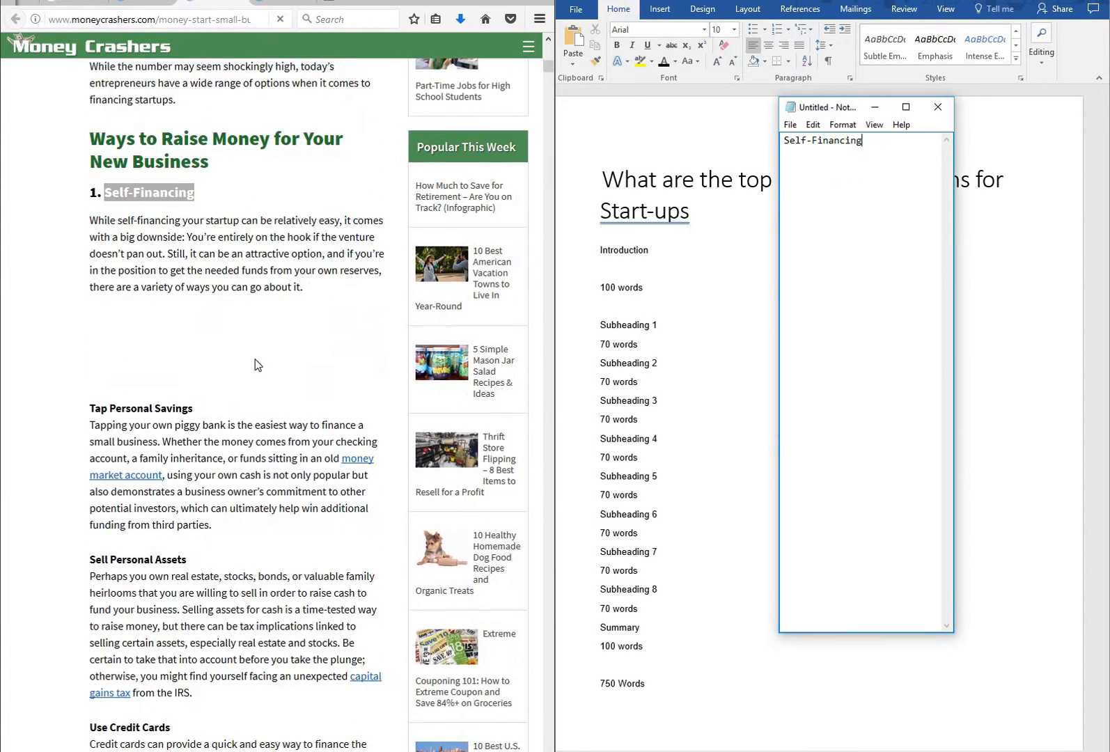
click(161, 195)
click(192, 369)
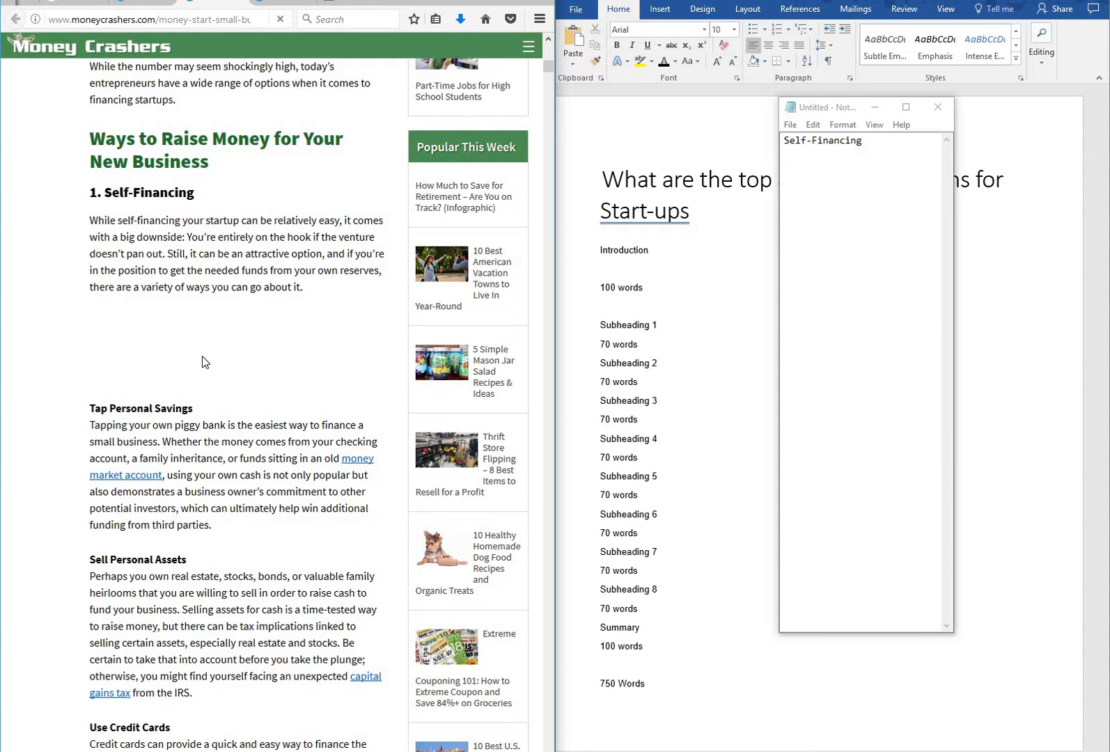
drag(203, 411, 94, 409)
key(ctrl+c)
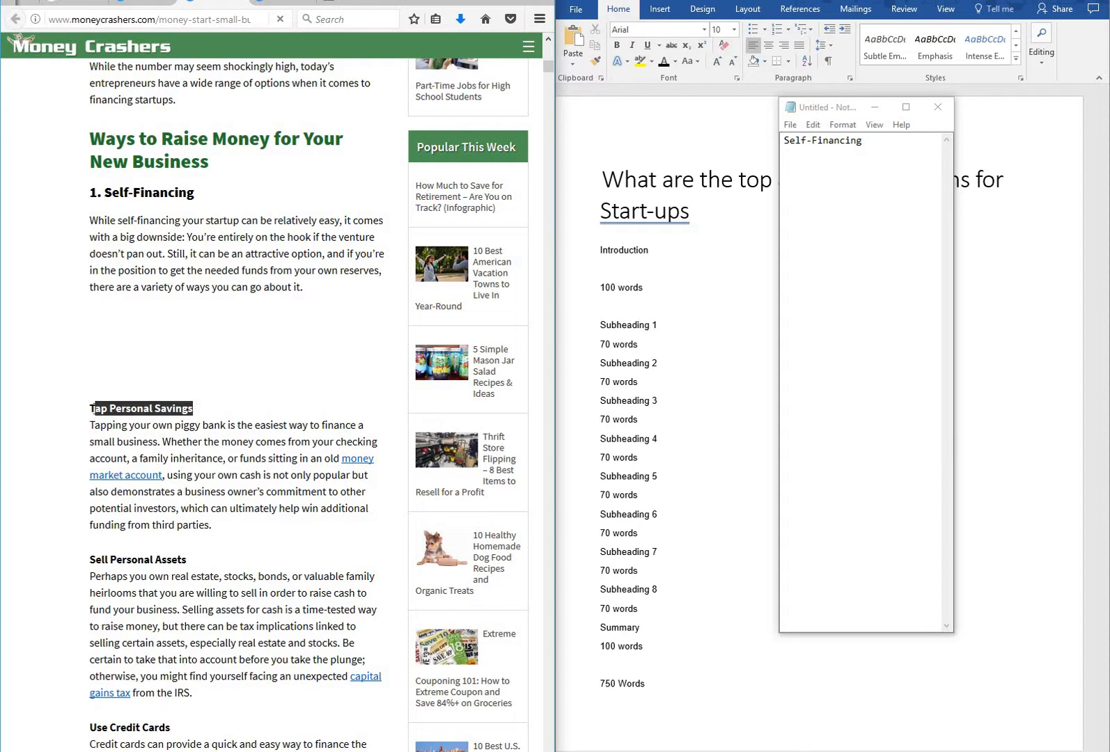
drag(223, 409, 114, 411)
click(881, 149)
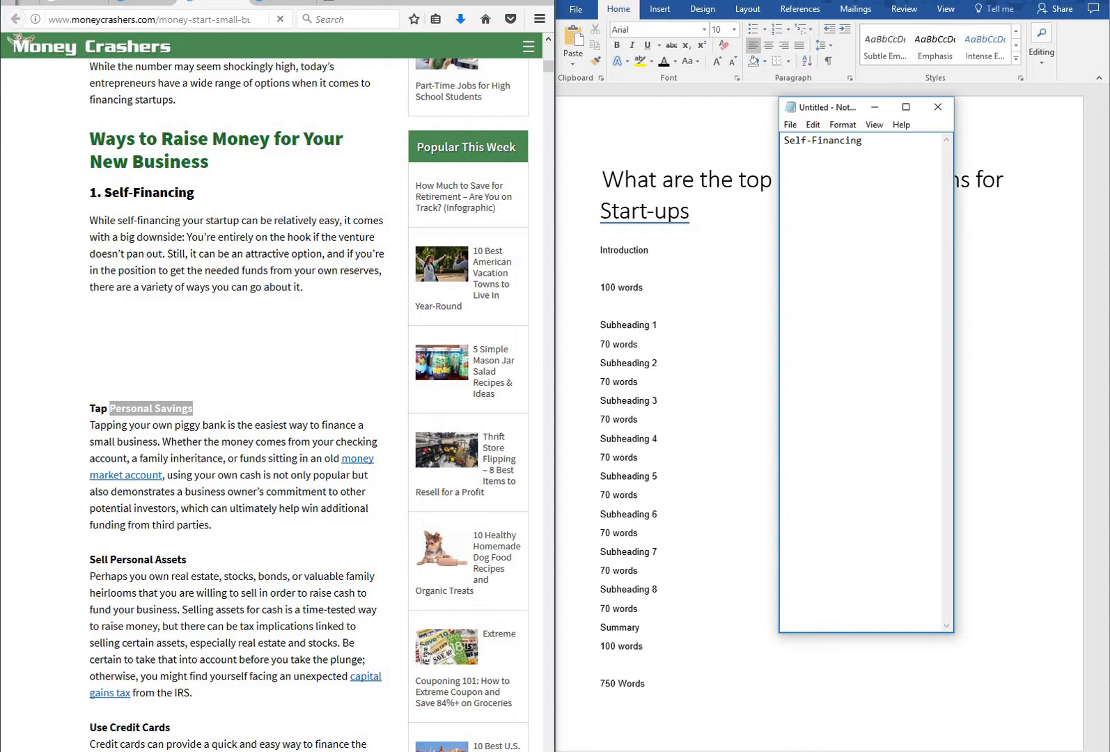
key(Return)
key(ctrl+v)
- Copy "Personal Assets" from the article's "Sell Personal Assets" heading onto a new line in the note
click(131, 560)
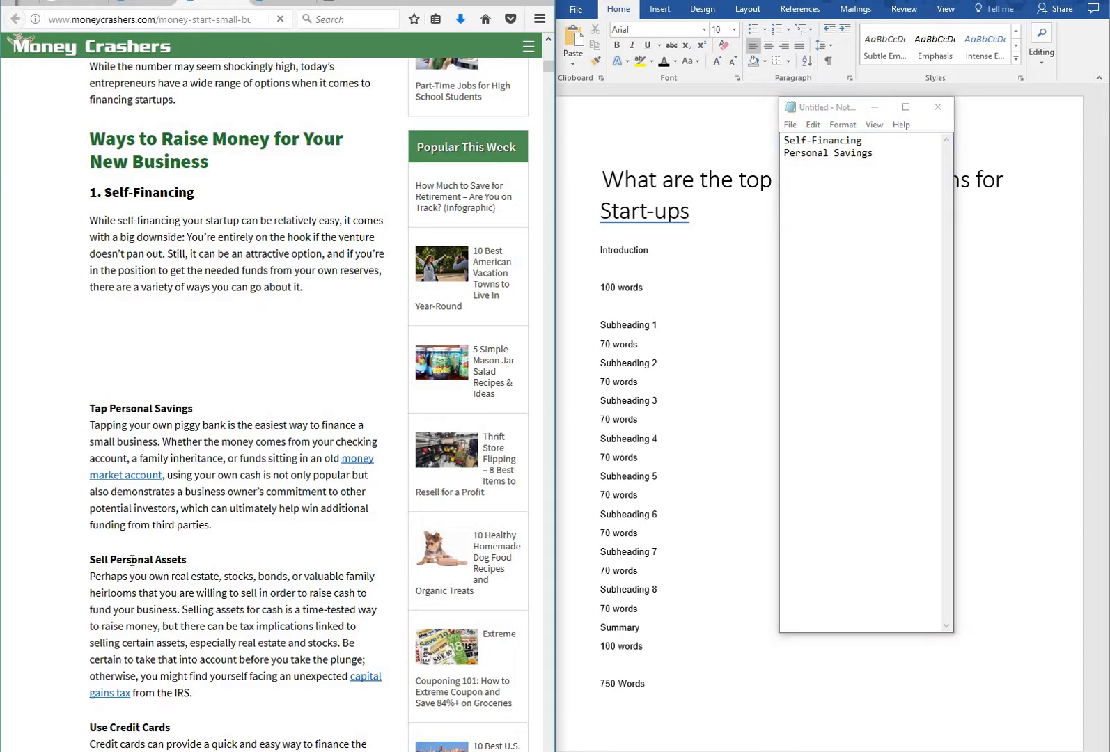
drag(187, 560, 112, 563)
key(ctrl+c)
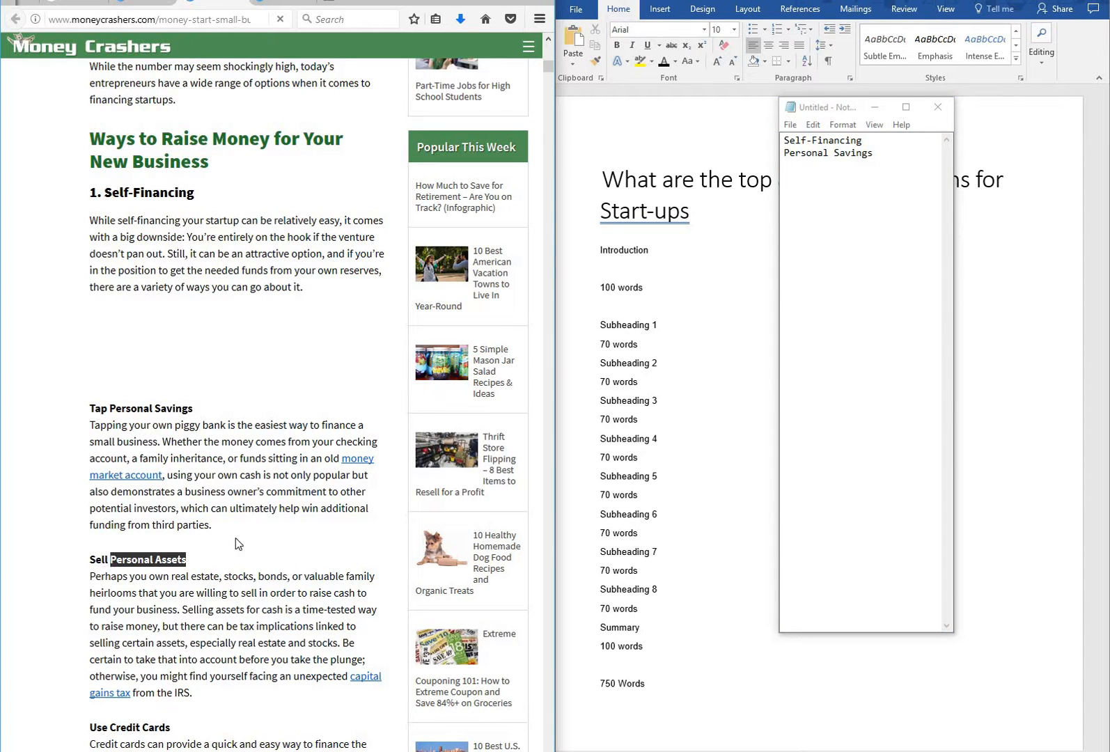
click(877, 176)
click(885, 157)
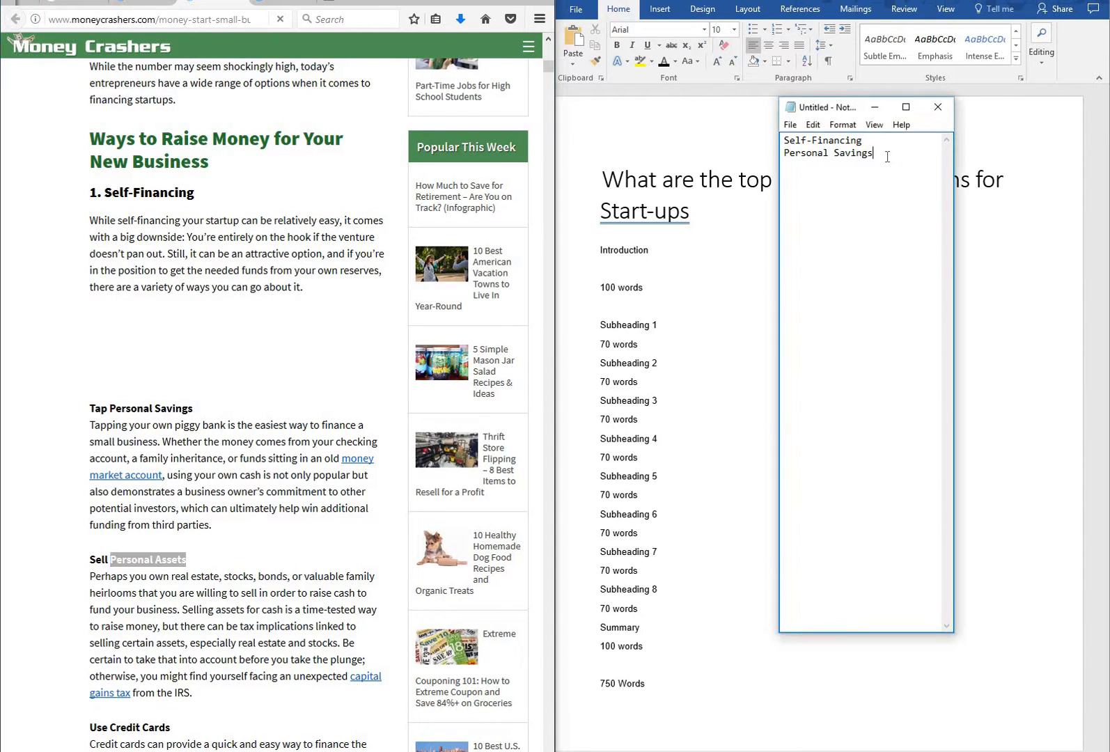
key(Return)
key(ctrl+v)
- Add "Credit Cards" from the article's "Use Credit Cards" heading on a new line in the note
scroll(143, 567, down, 3)
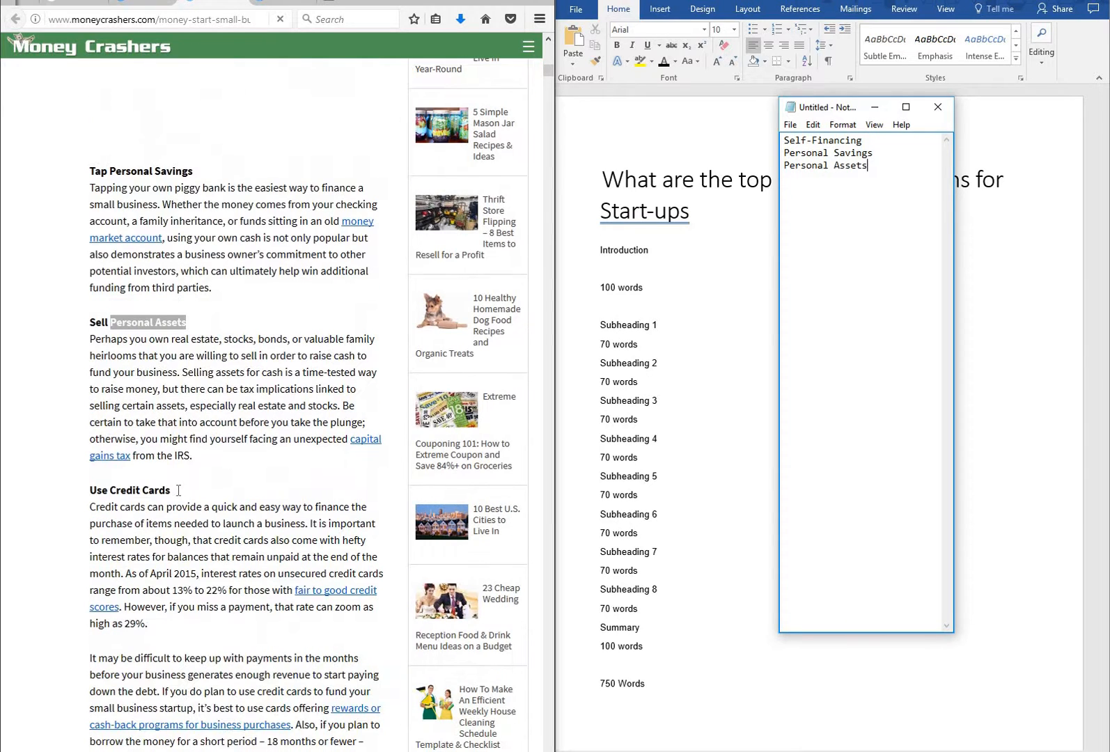
drag(176, 492, 115, 488)
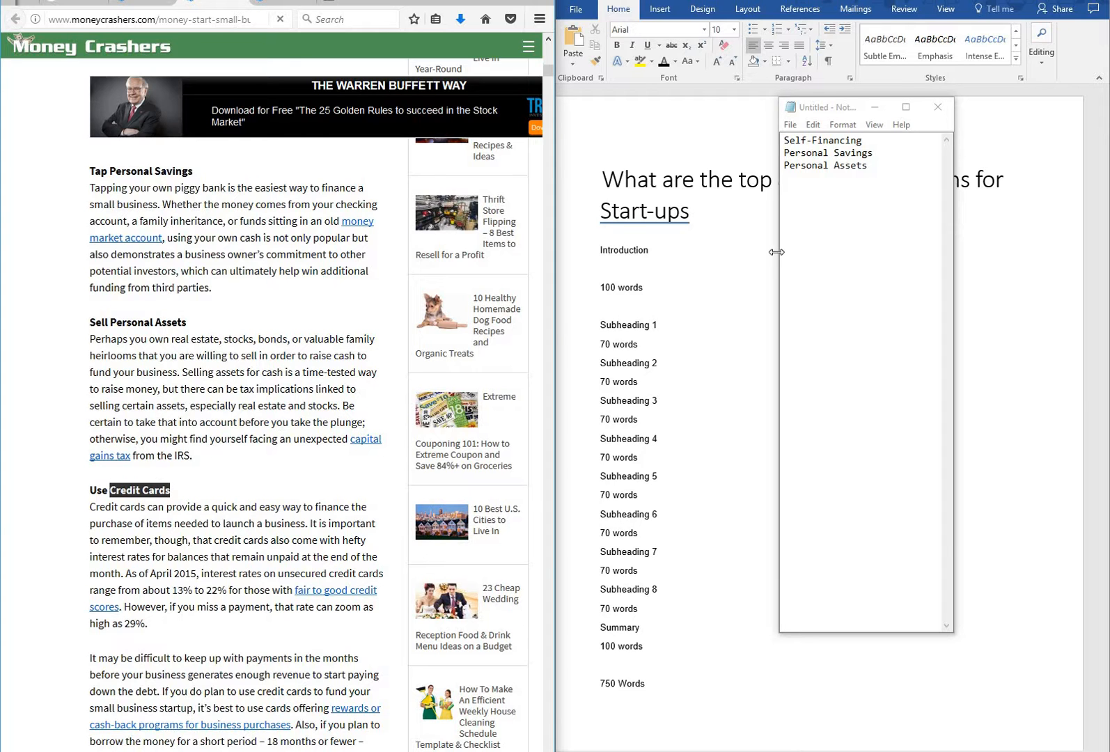
click(885, 170)
key(Return)
text(Credit Cards)
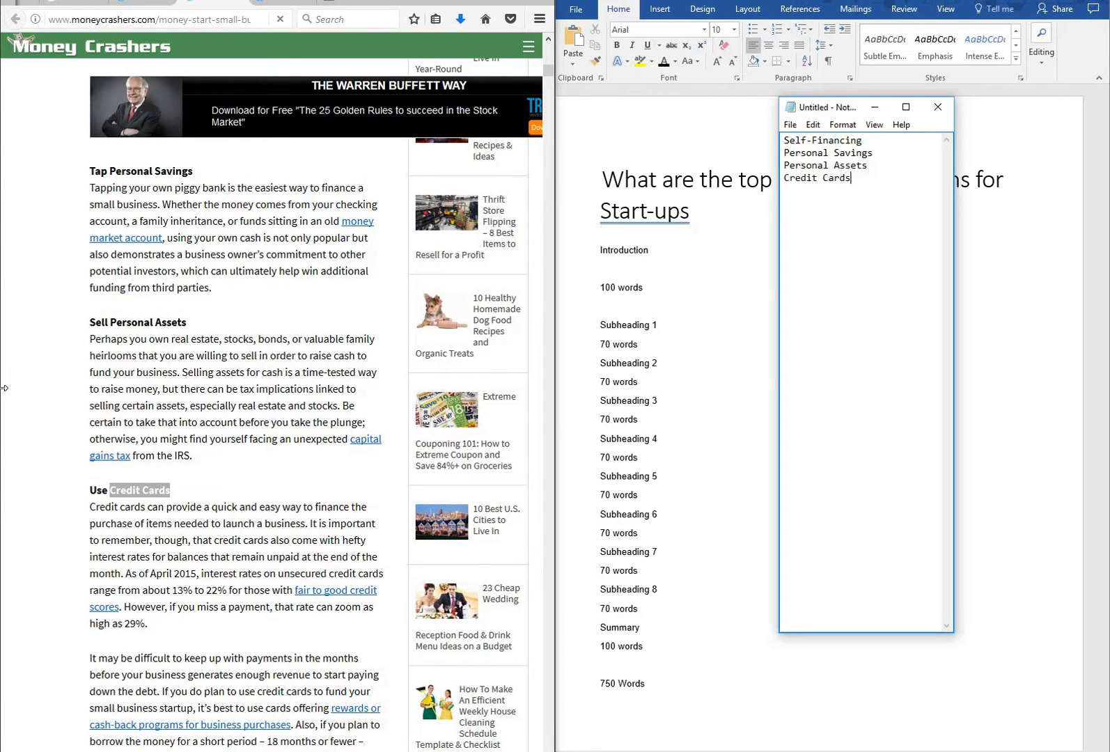
- Copy the article heading "Borrow Against Your Home" onto a new line in the note
scroll(227, 516, down, 4)
scroll(228, 515, down, 2)
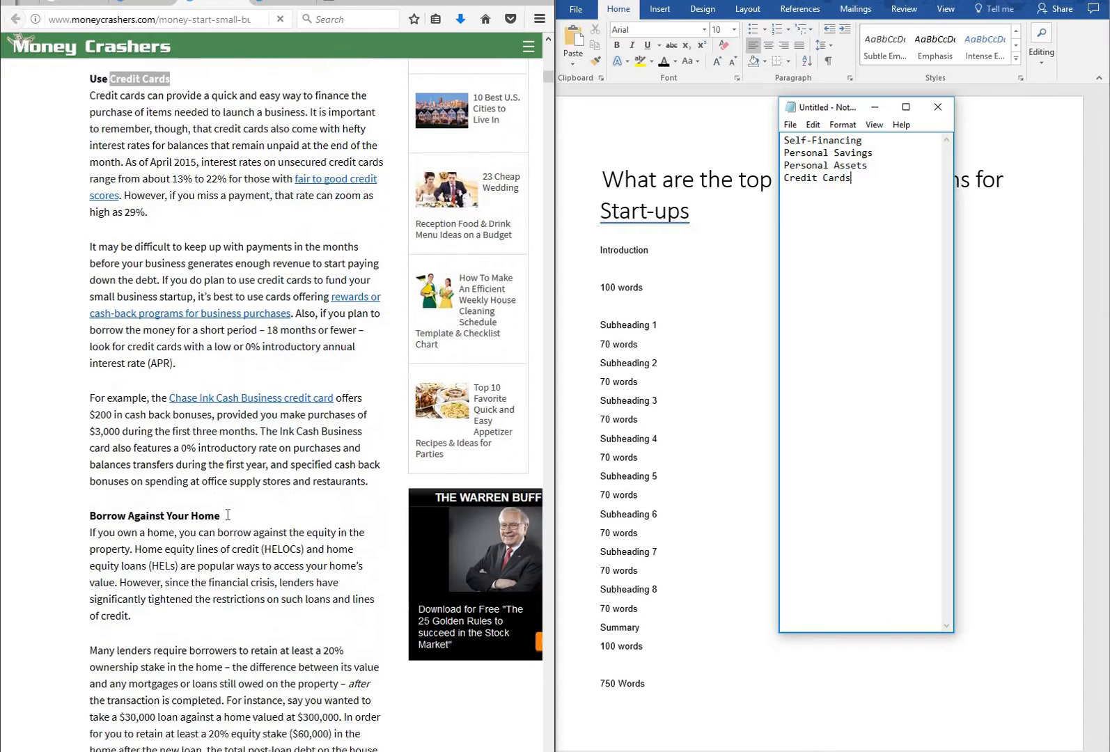
drag(230, 453, 89, 452)
key(ctrl+c)
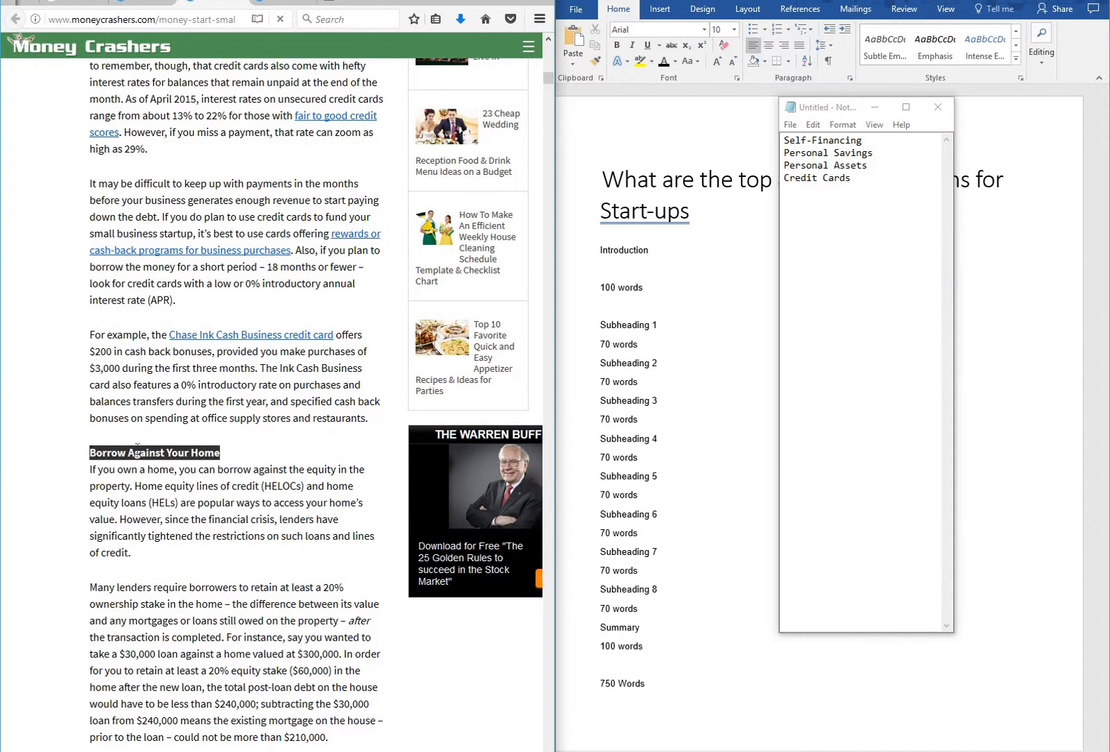
scroll(152, 461, down, 3)
scroll(152, 461, down, 14)
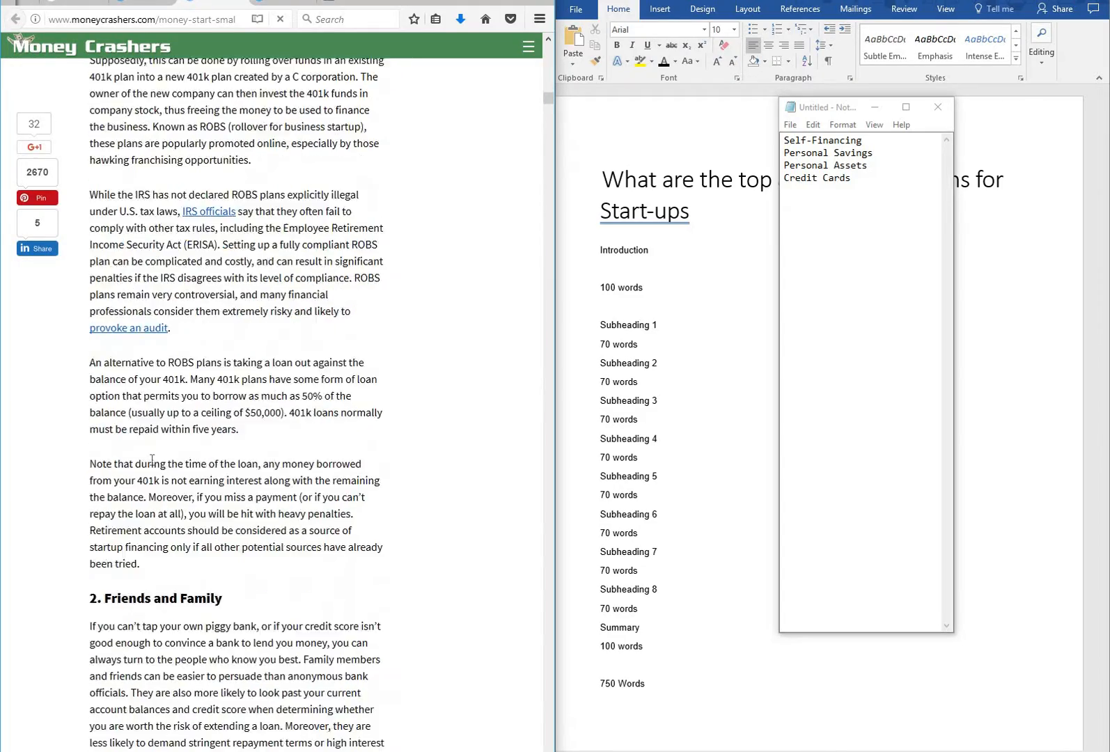
scroll(152, 456, up, 5)
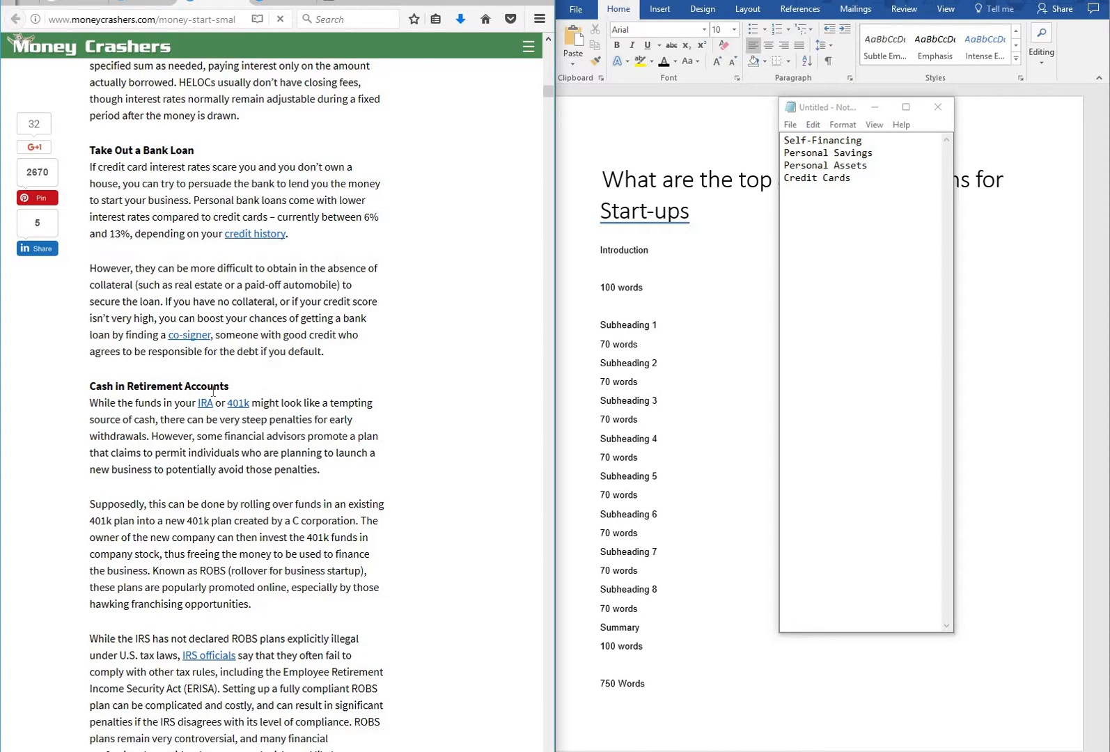
scroll(145, 290, up, 9)
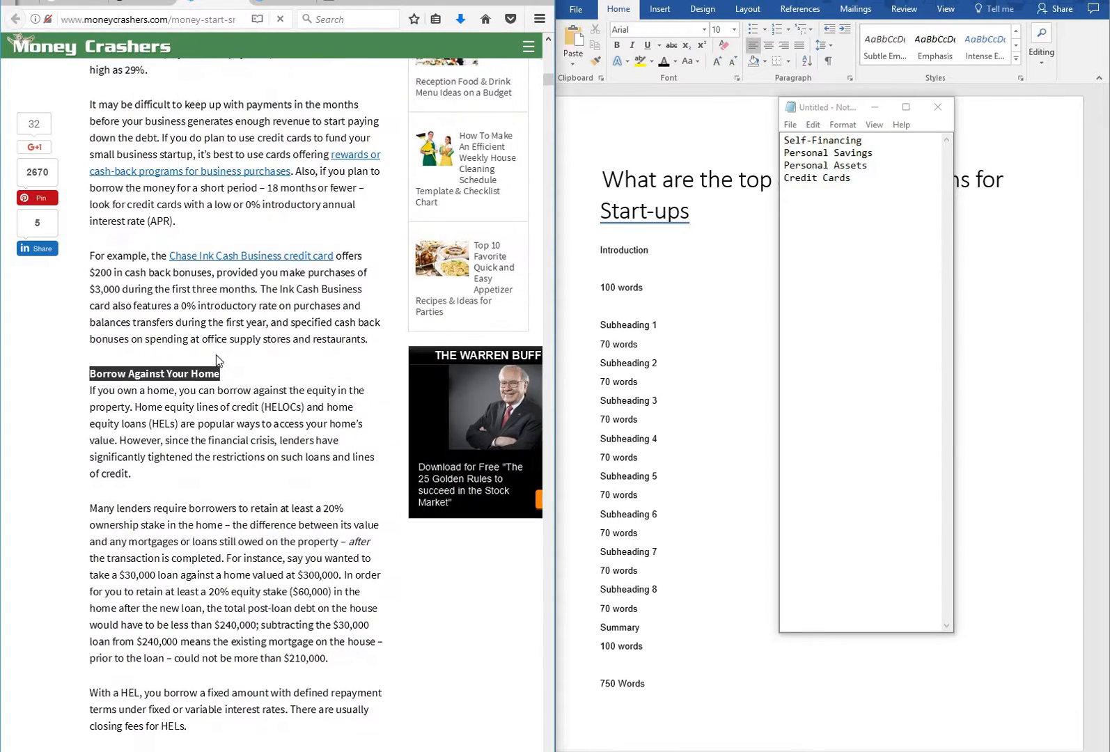
drag(230, 372, 94, 373)
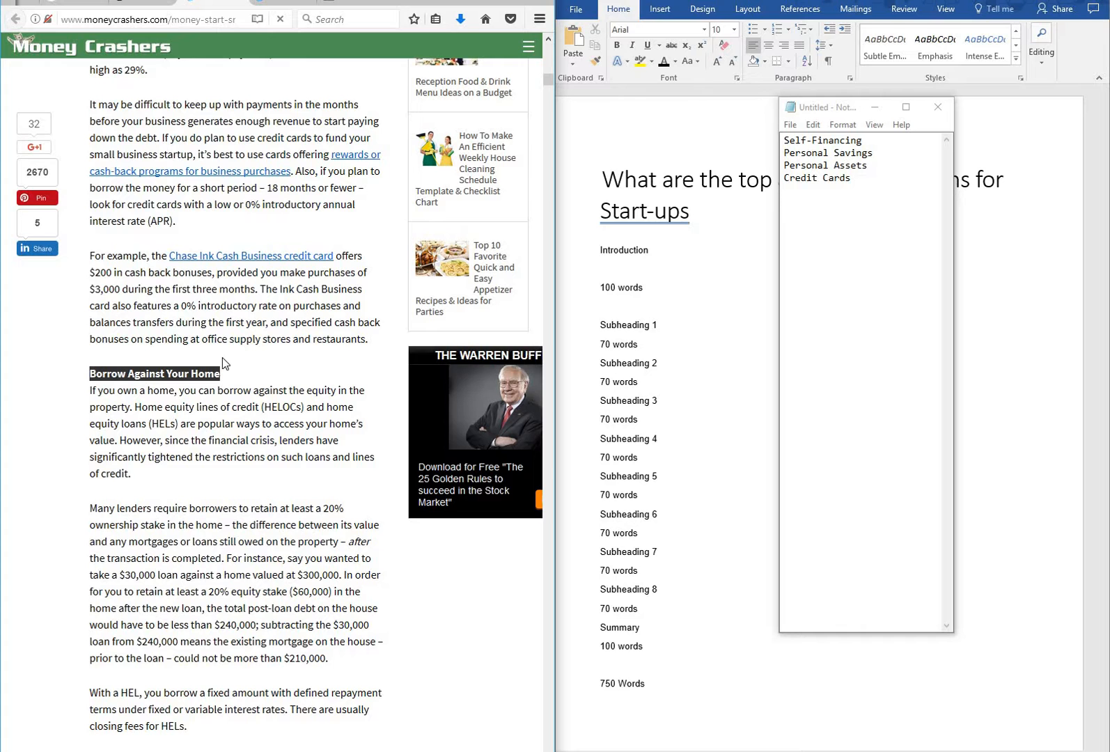
click(871, 175)
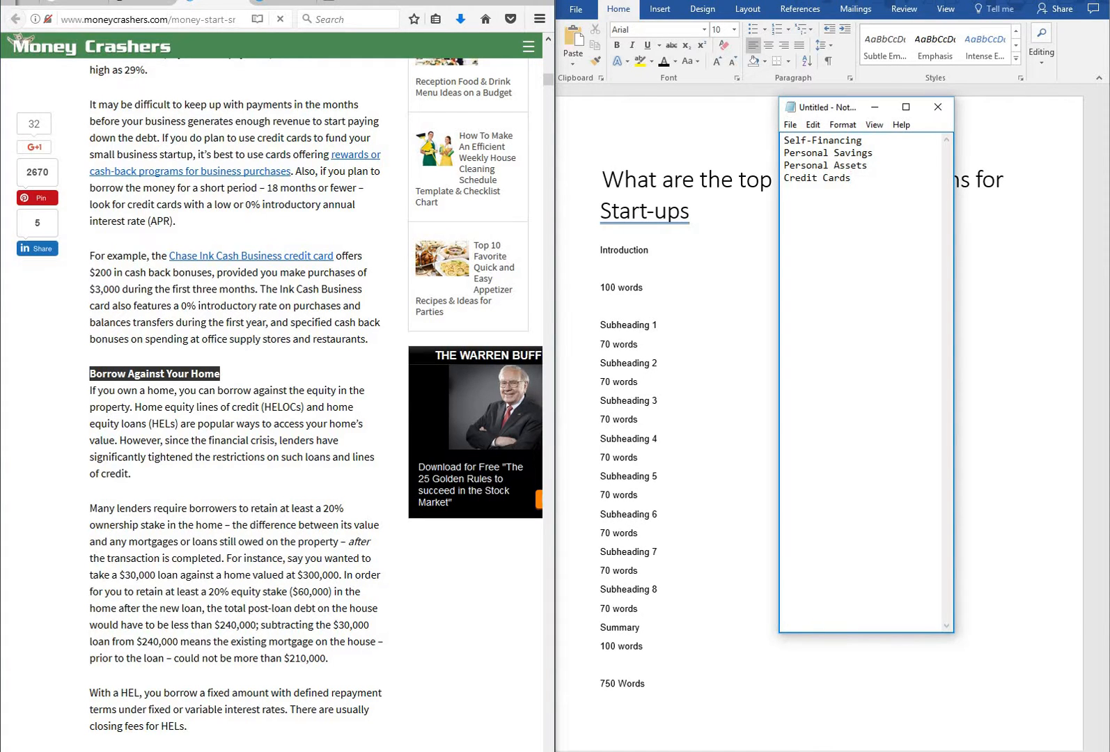
key(Return)
key(ctrl+v)
scroll(188, 533, down, 2)
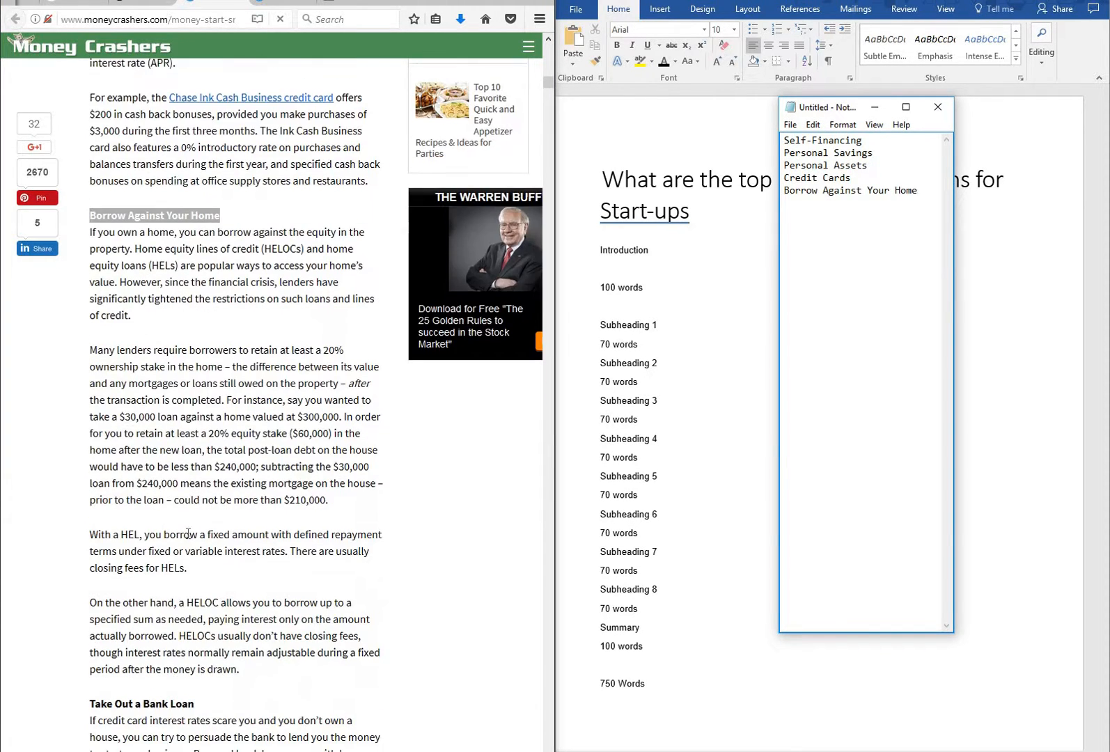
- Copy the article heading "Take Out a Bank Loan" onto a new line in the note
scroll(188, 533, down, 3)
drag(196, 467, 89, 467)
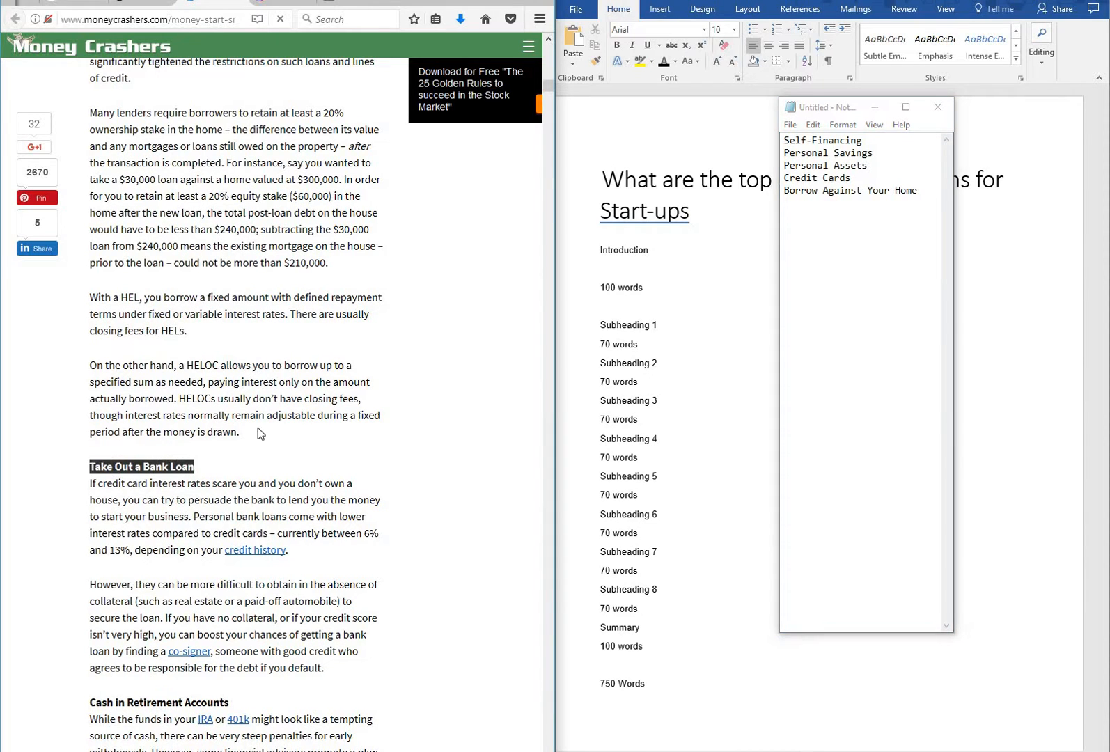
key(ctrl+c)
click(939, 193)
key(Return)
key(ctrl+v)
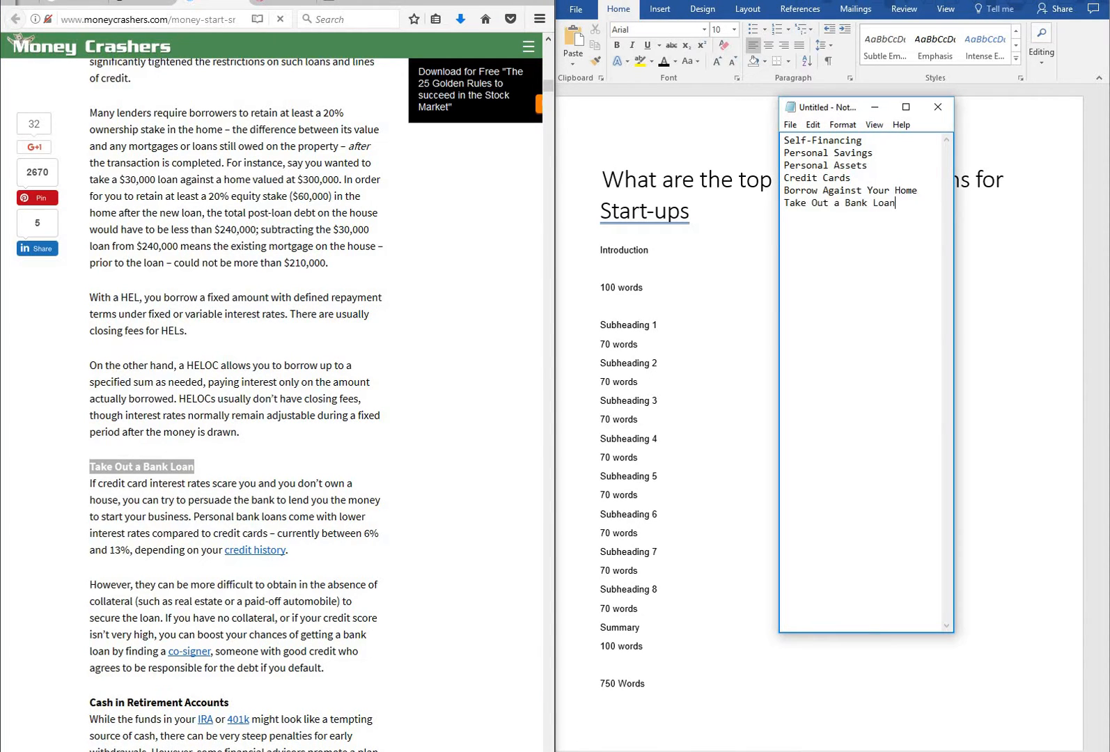
- Copy the article heading "Cash in Retirement Accounts" onto a new line in the note
scroll(90, 543, down, 2)
drag(230, 544, 89, 544)
key(ctrl+c)
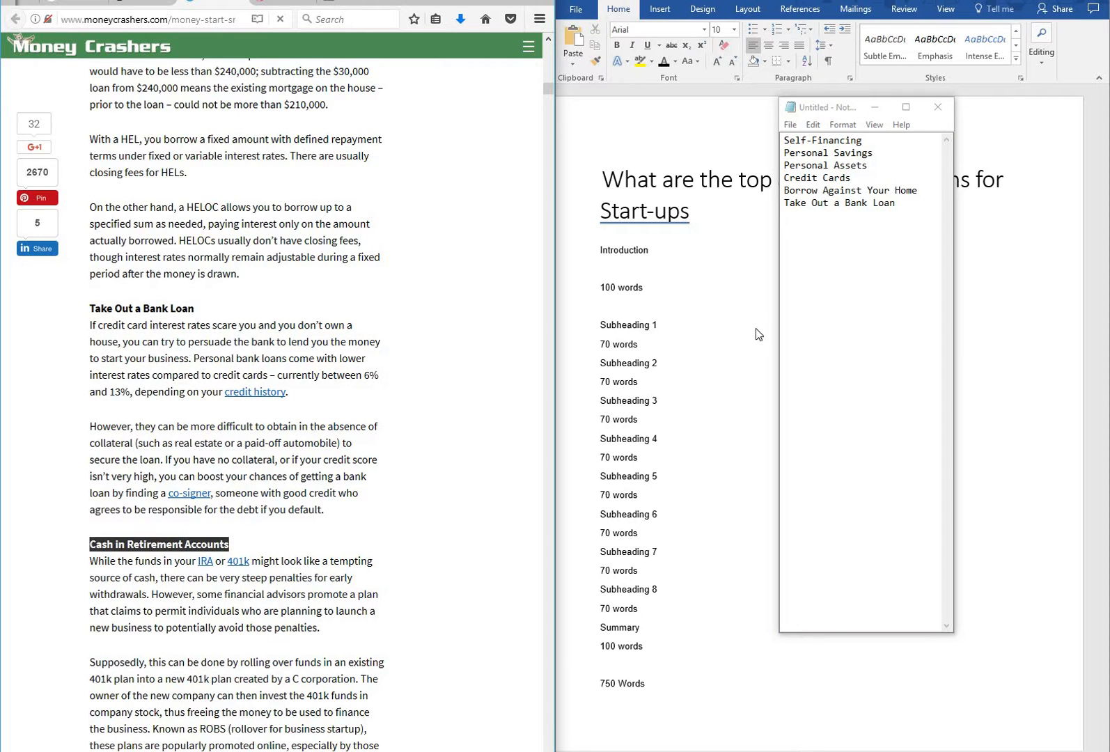
click(904, 208)
key(Return)
key(ctrl+v)
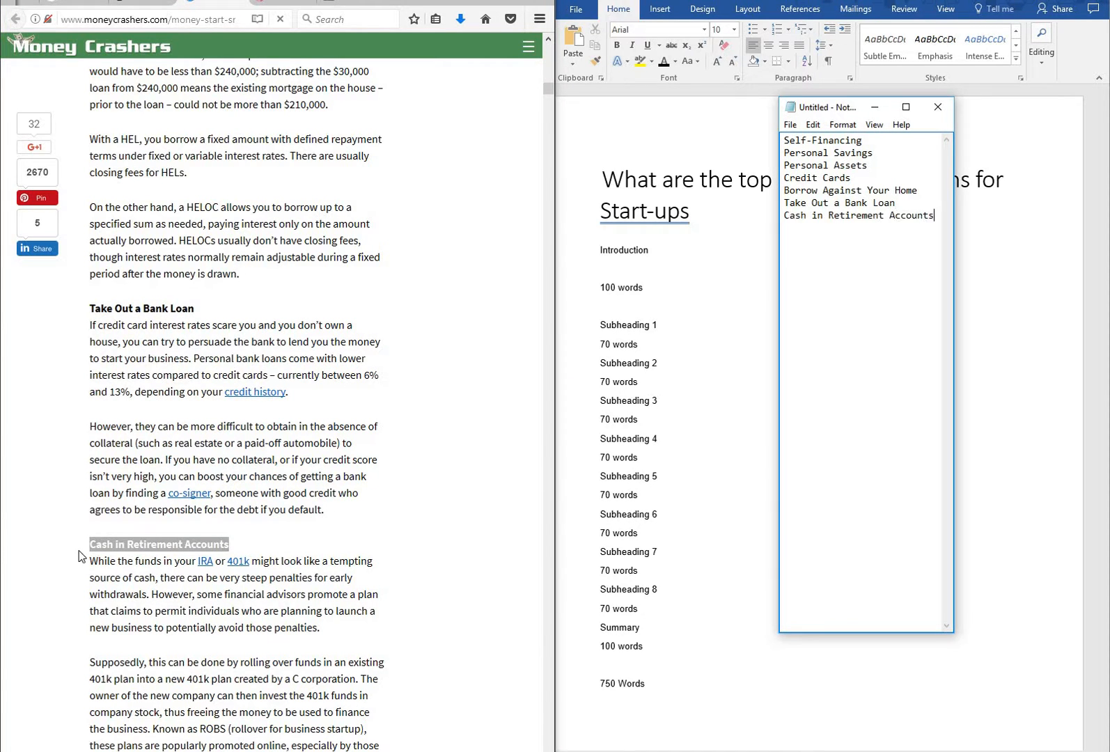
- Prefix the note's Self-Financing line with "1." and copy the article heading "2. Friends and Family" below the list after a blank line
scroll(146, 539, down, 8)
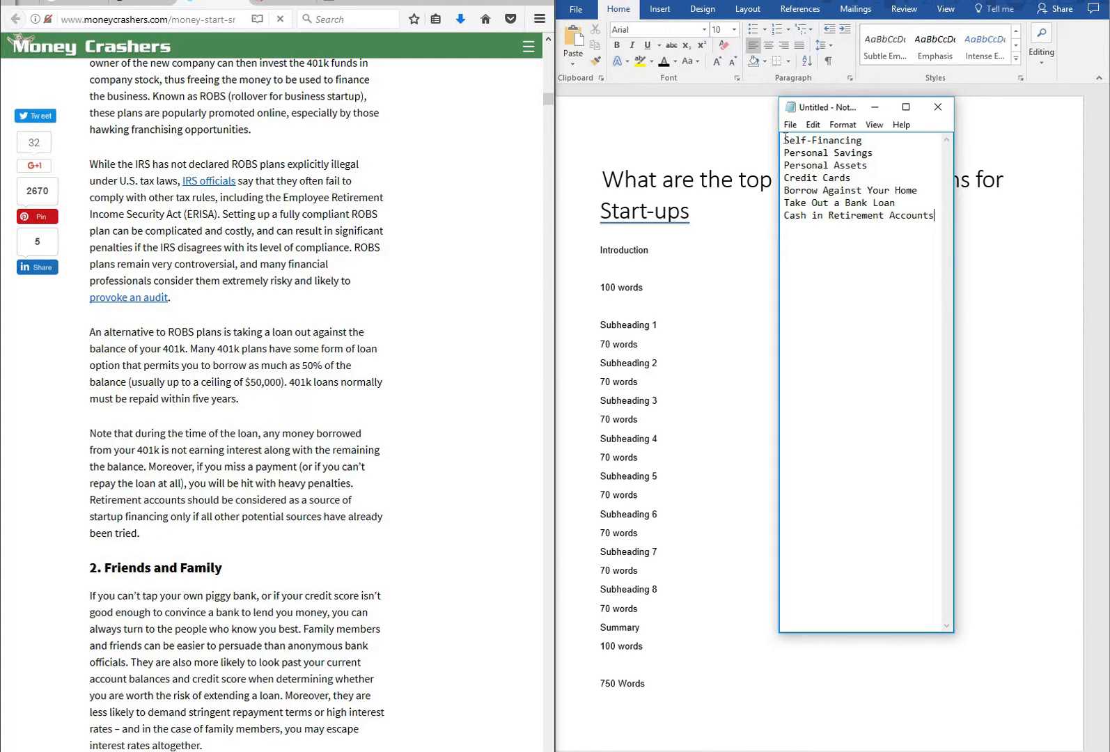
key(ctrl+Home)
text(1.)
drag(223, 567, 89, 567)
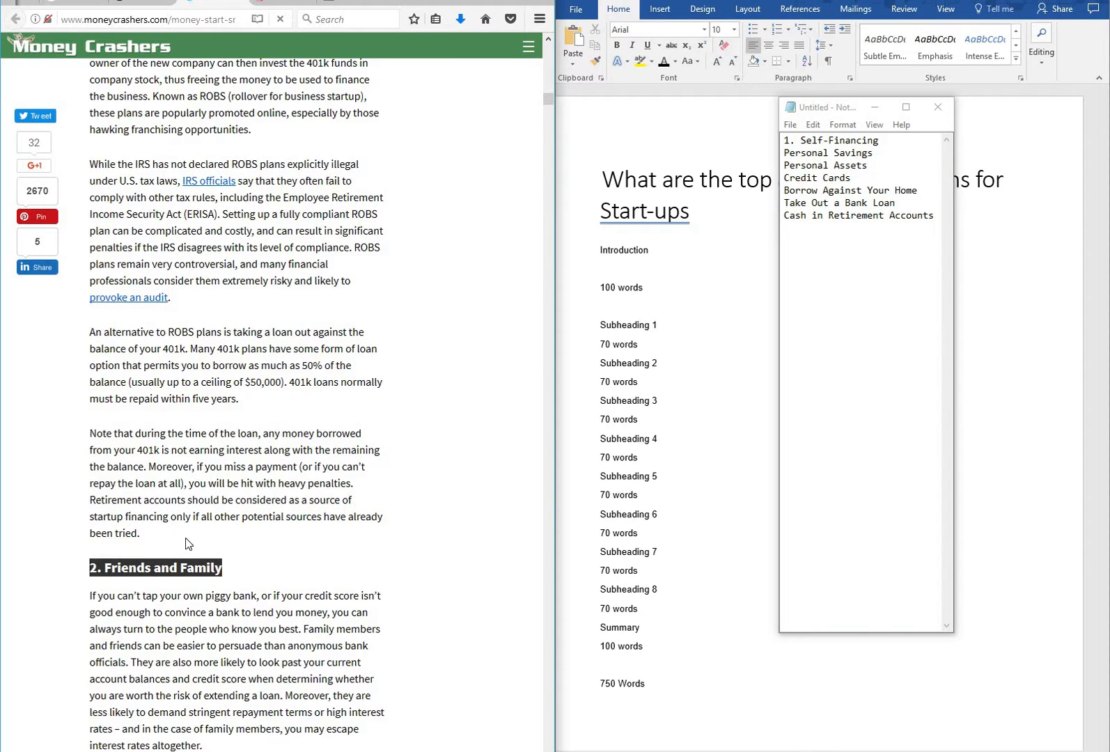
click(935, 216)
key(ctrl+v)
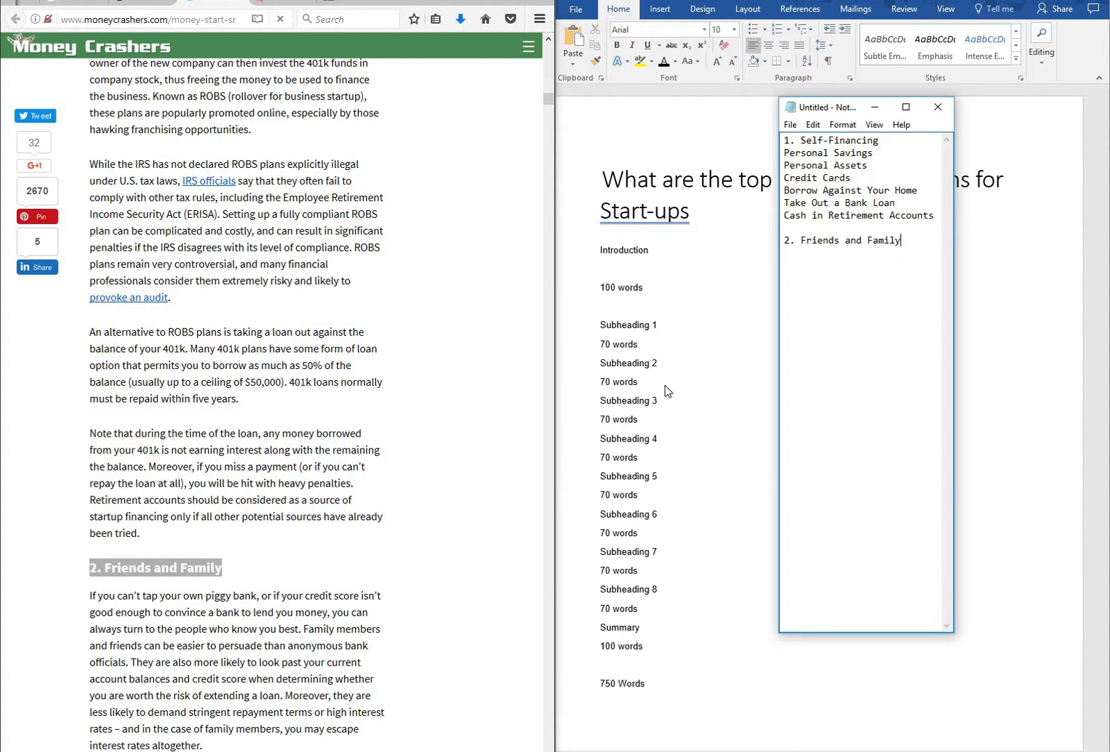
- Copy the article's third numbered heading into the note after a blank line and shorten it to "3. Small Business Loans"
scroll(244, 541, down, 8)
scroll(152, 385, down, 14)
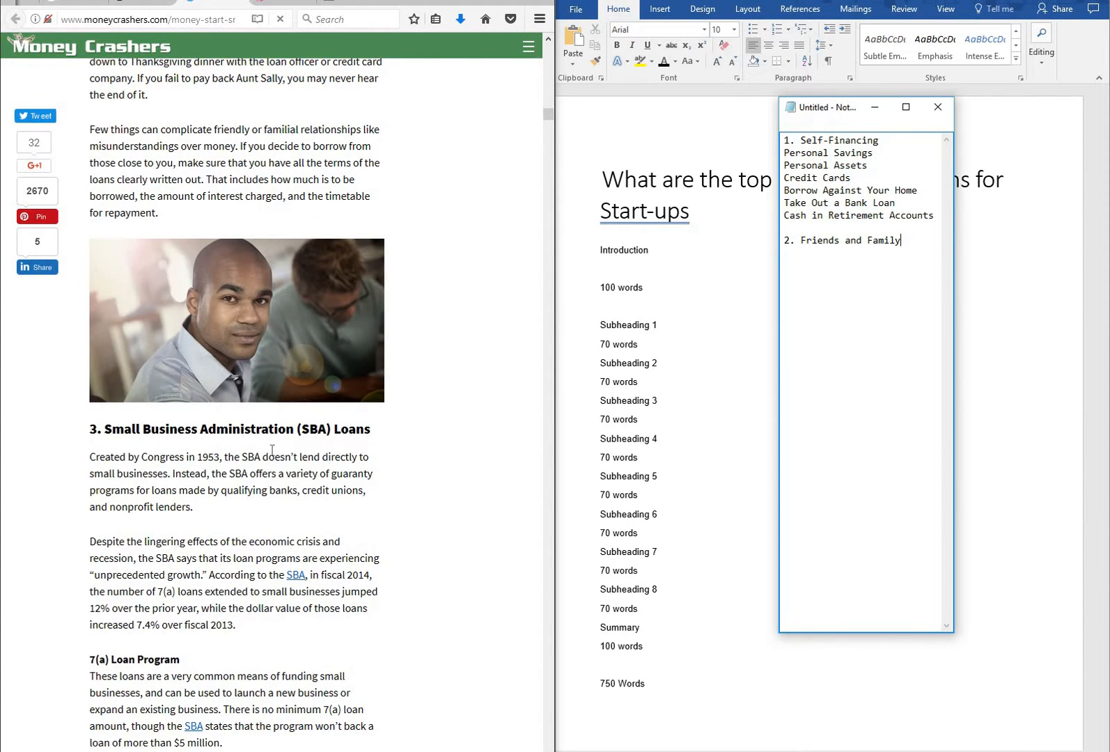
click(311, 436)
drag(371, 431, 90, 435)
click(915, 371)
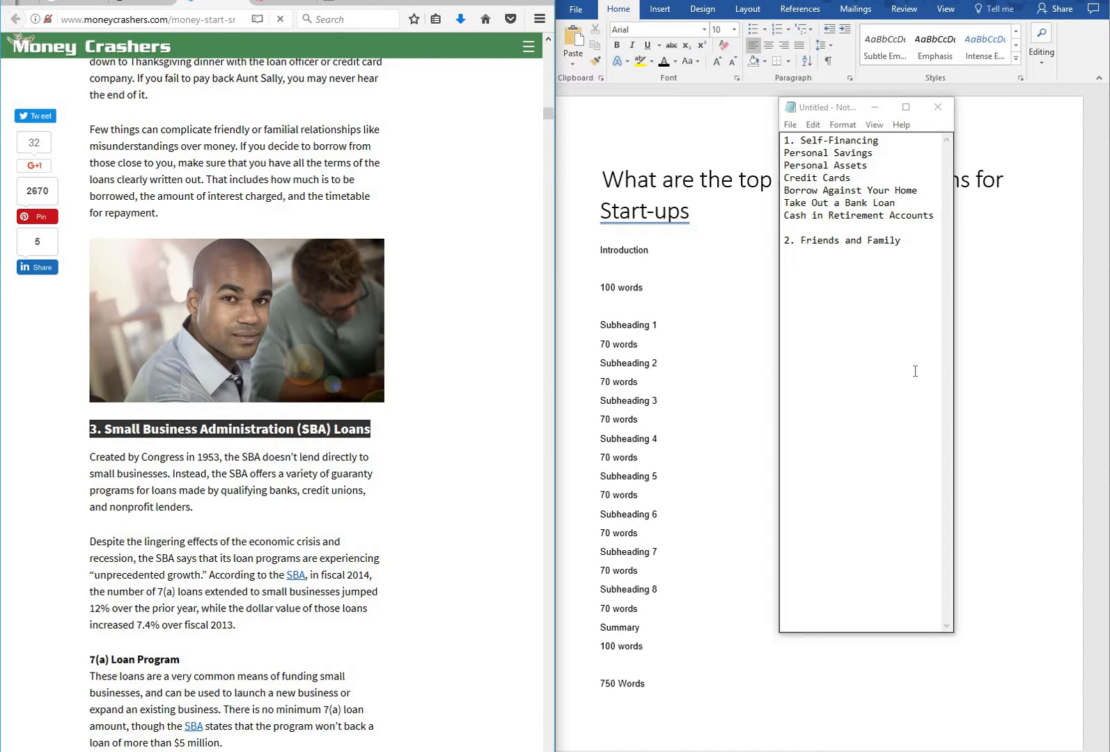
click(908, 241)
key(Return)
key(Return)
key(ctrl+v)
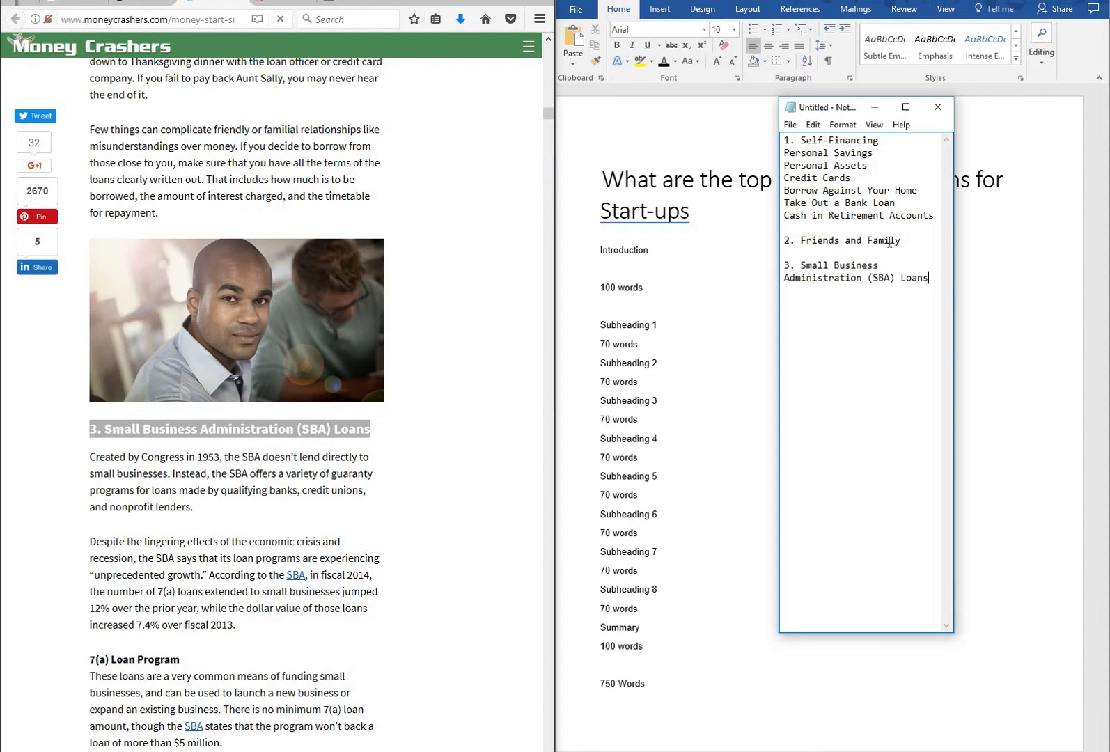
drag(902, 278, 781, 283)
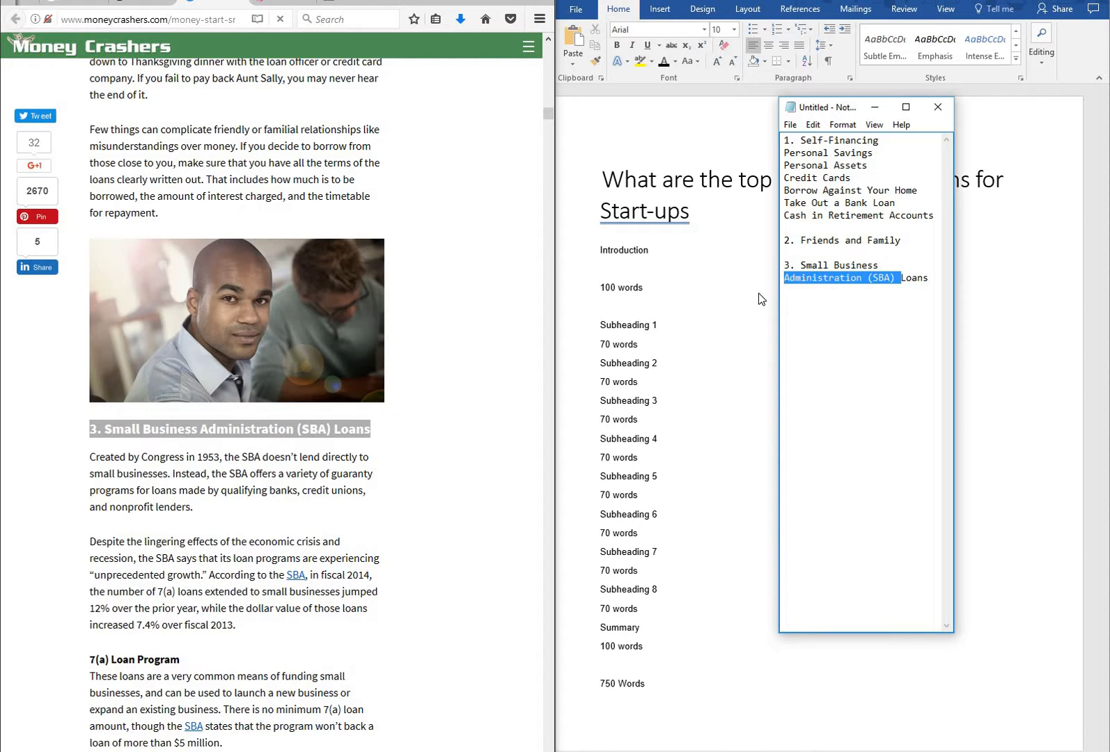
key(BackSpace)
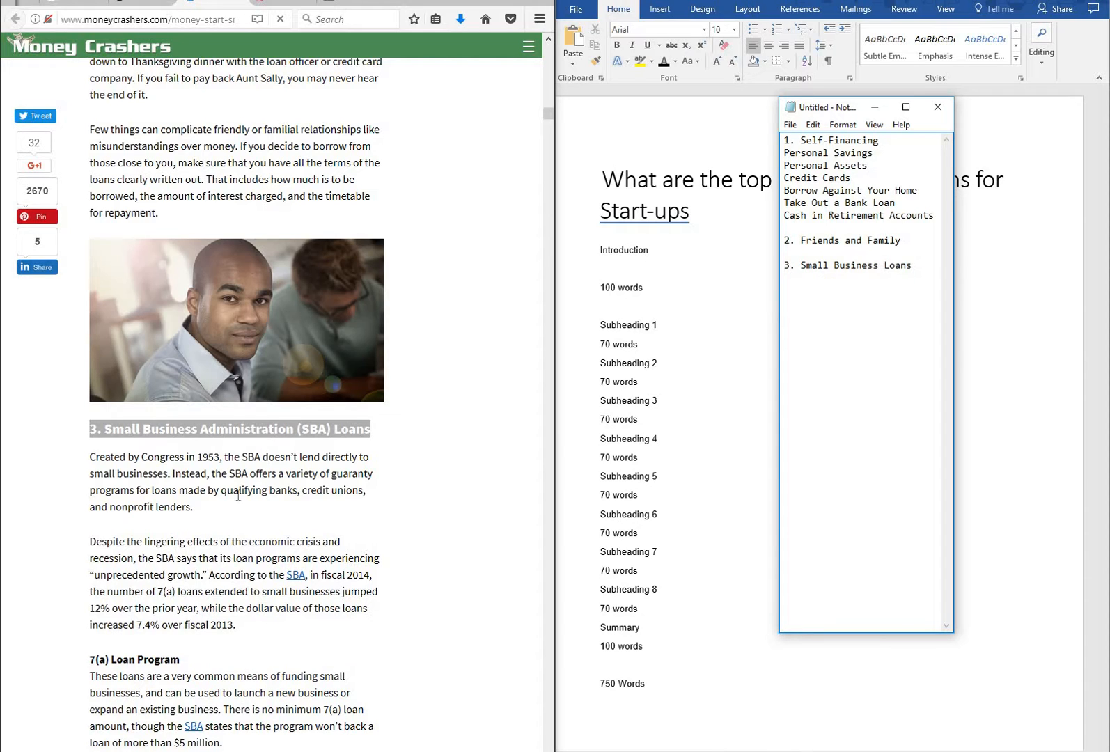
- Examine the article's Small Business Administration loans section and its 7(a) Loan Program subsection for usable subheadings
scroll(182, 540, down, 5)
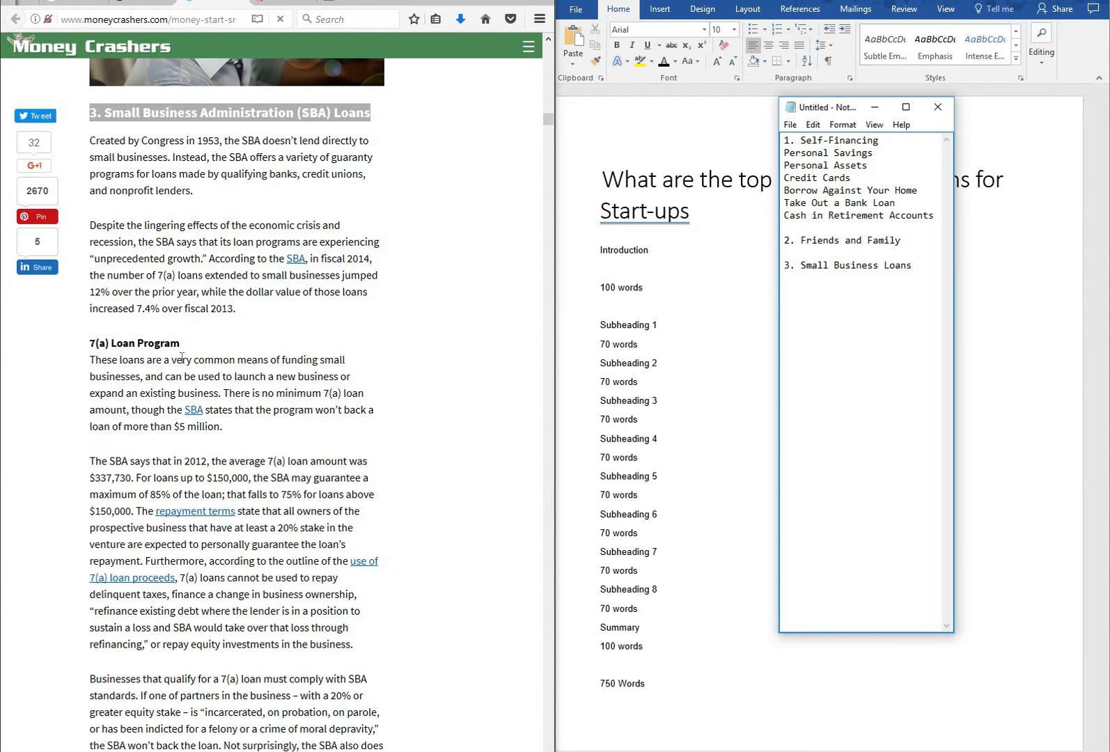
scroll(160, 373, down, 3)
scroll(146, 321, up, 7)
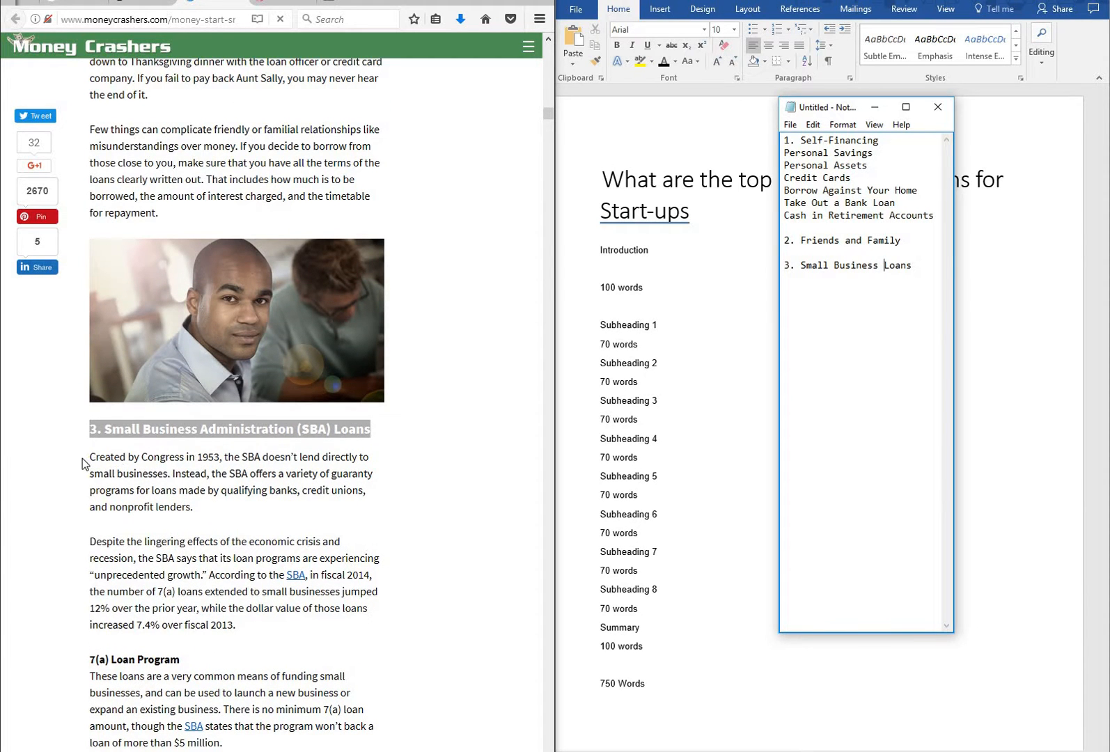
drag(91, 458, 228, 457)
click(156, 457)
double_click(180, 457)
scroll(281, 449, down, 2)
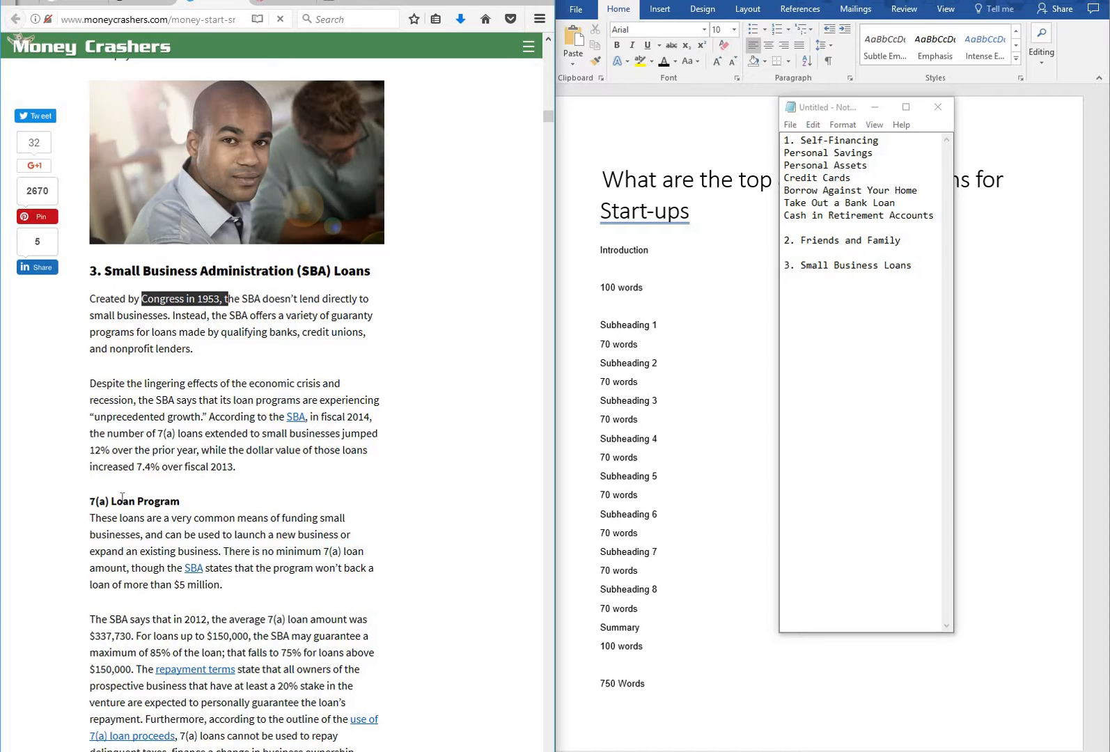
drag(92, 501, 180, 511)
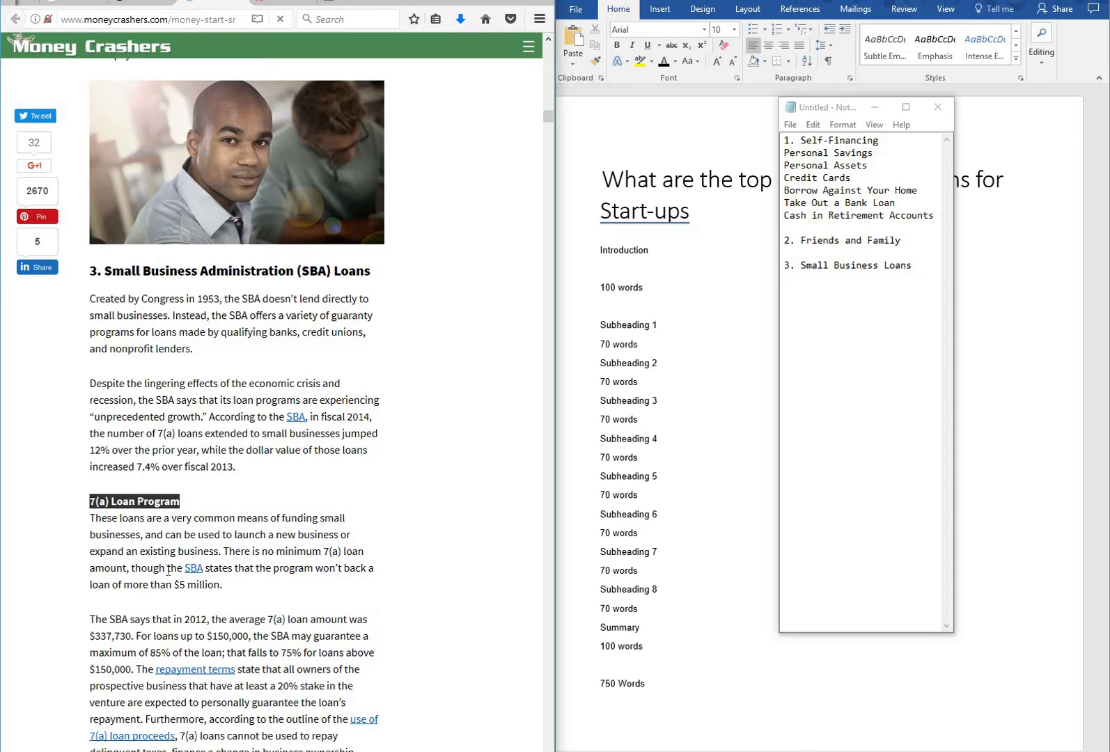
scroll(197, 585, down, 3)
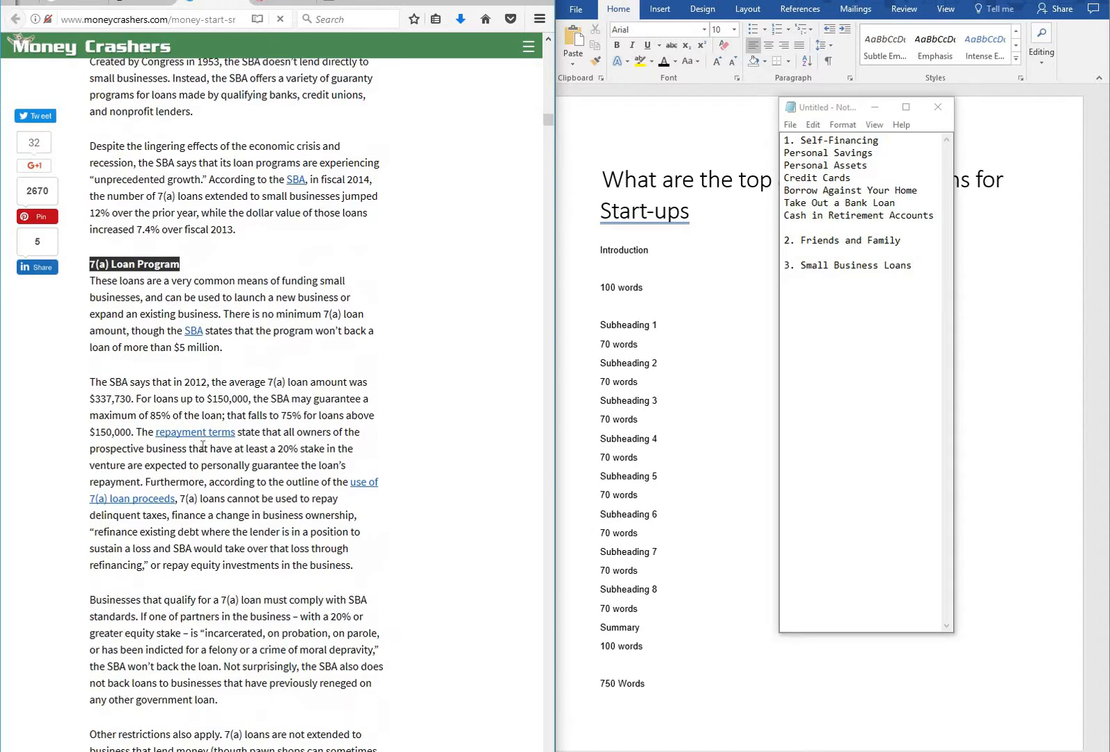
- Add "Microloans" from the article's subheading on a new line under "3. Small Business Loans" in the note
scroll(167, 460, down, 9)
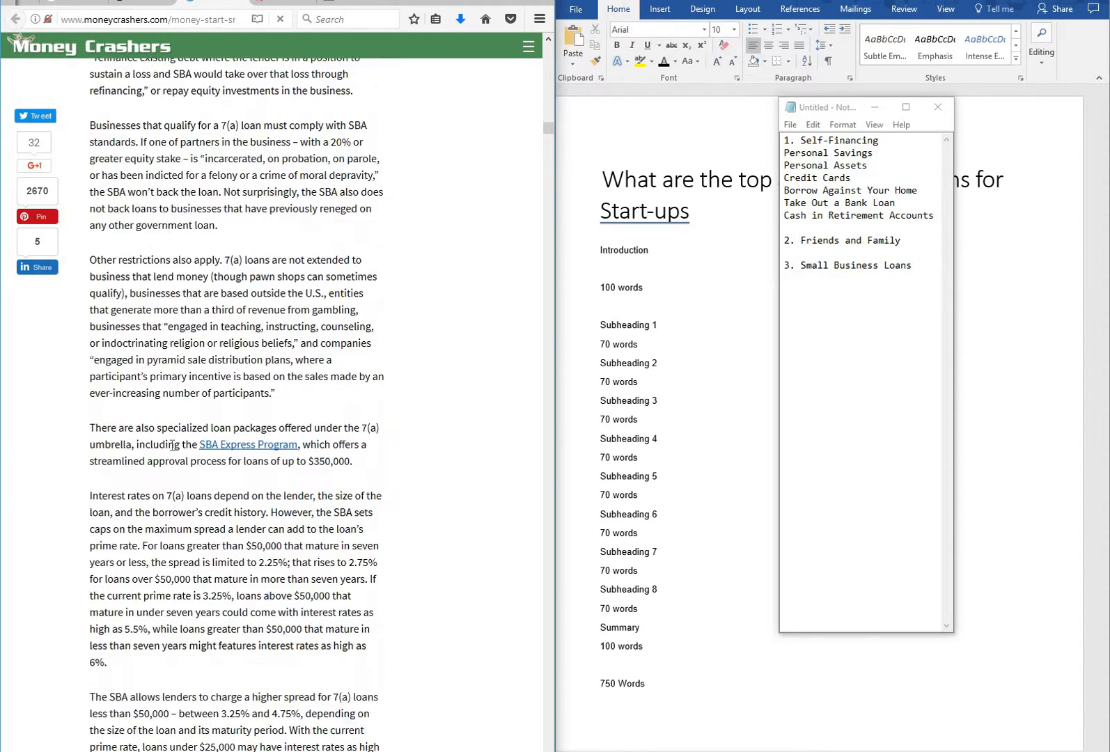
scroll(172, 452, down, 8)
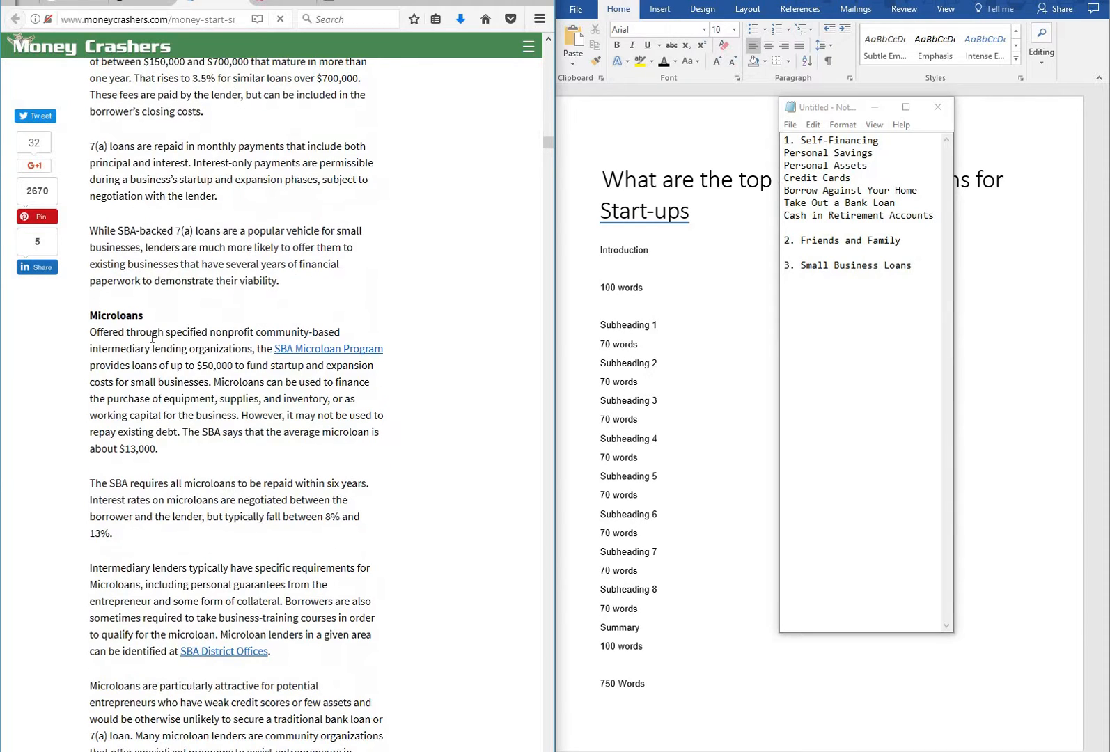
drag(144, 315, 91, 319)
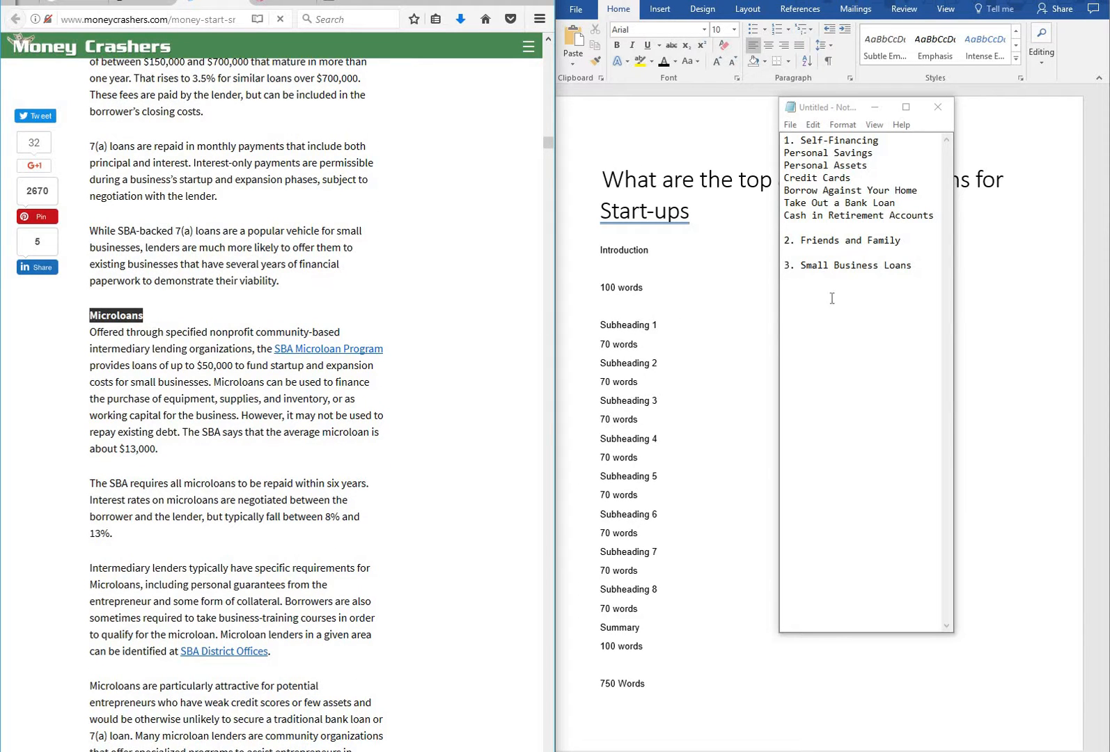
click(915, 268)
key(Return)
text(Microloans)
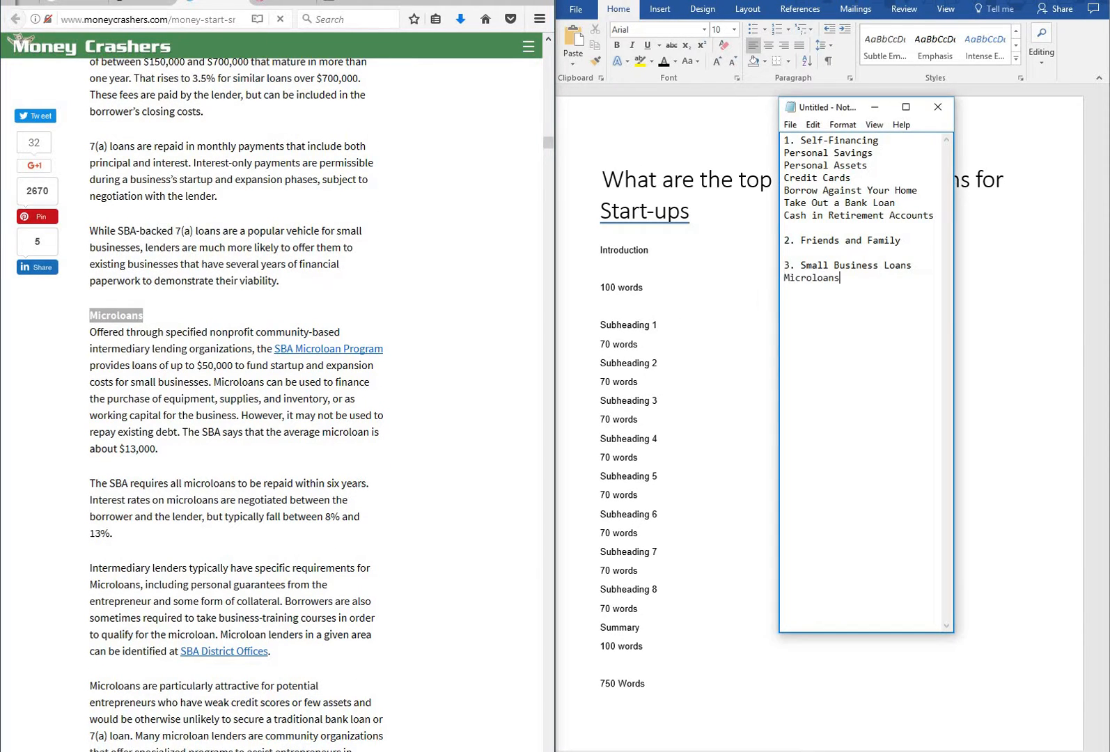
- Copy the article heading "4. Venture Capital (VC)" into the note below Microloans, separated by a blank line
scroll(165, 393, down, 3)
scroll(165, 392, down, 2)
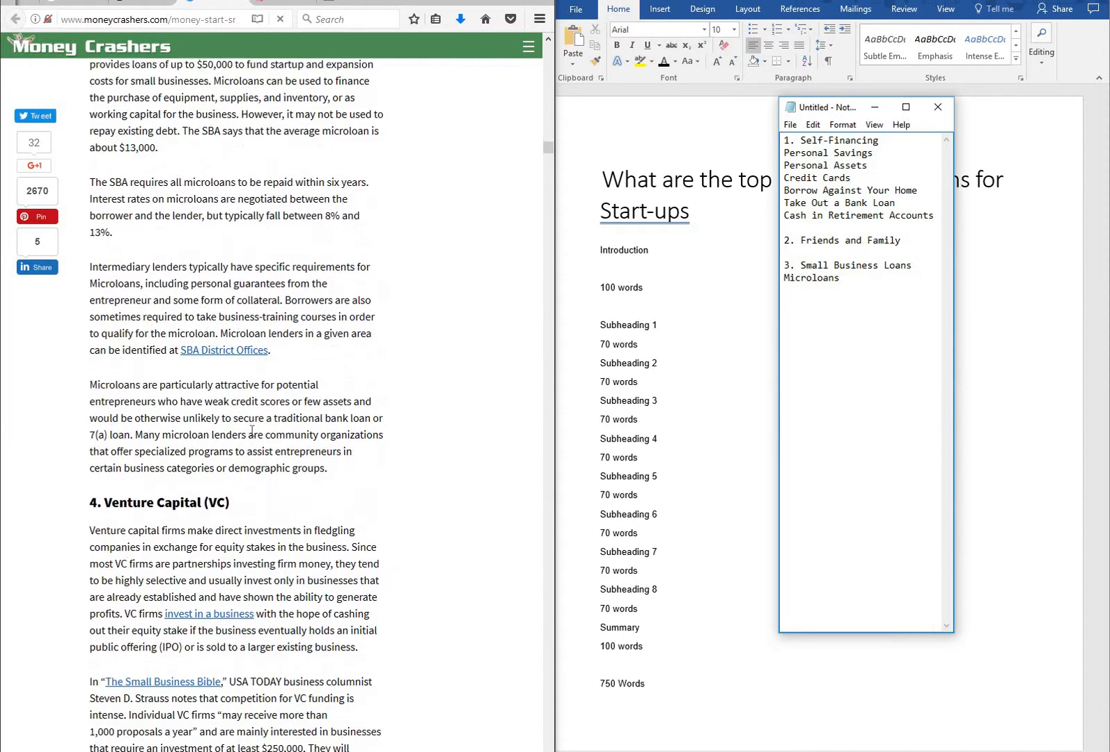
click(119, 410)
drag(119, 409, 89, 417)
key(ctrl+c)
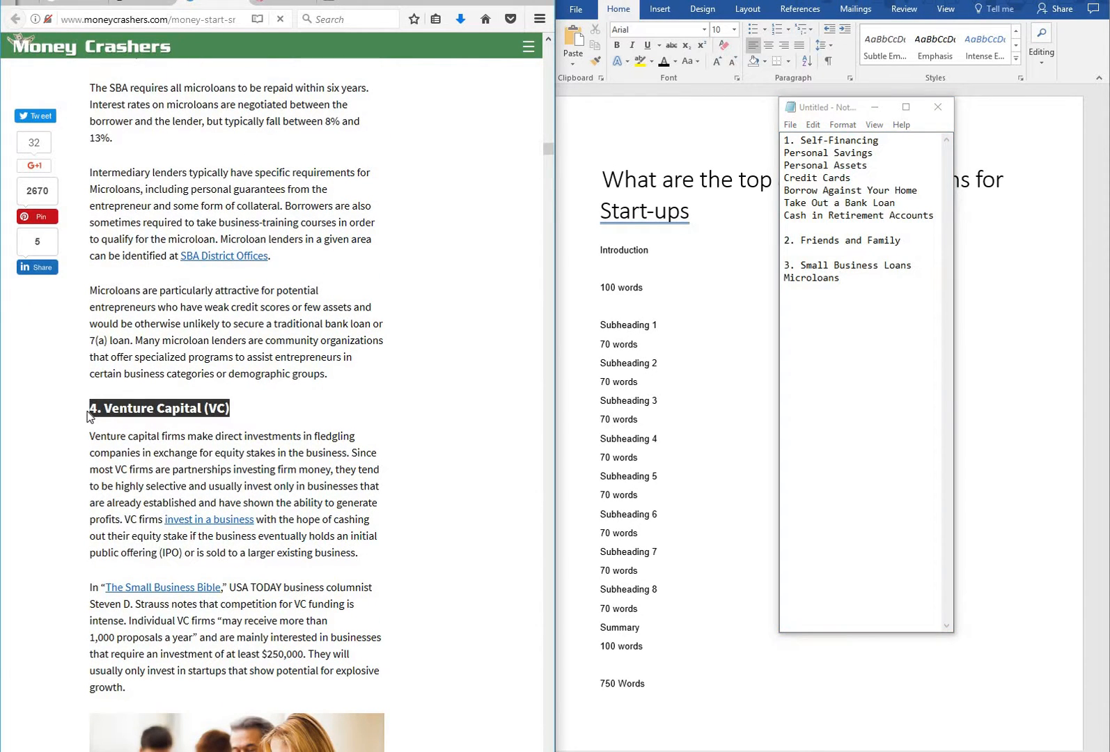
click(841, 292)
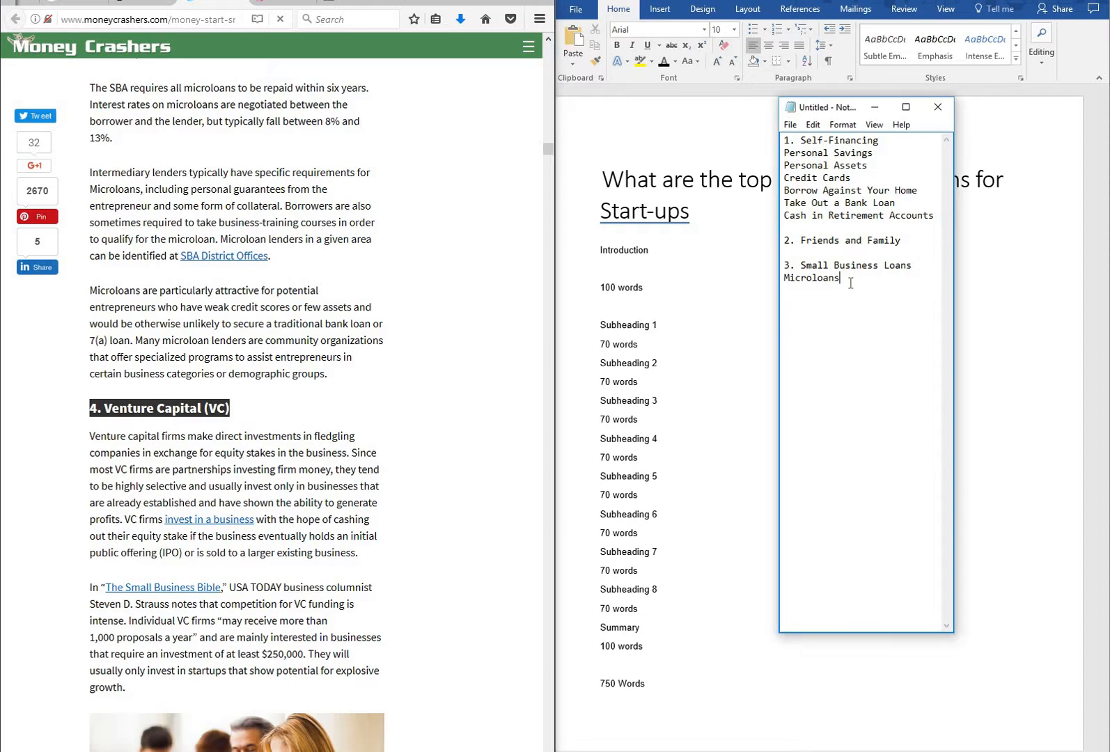
key(Return)
key(ctrl+v)
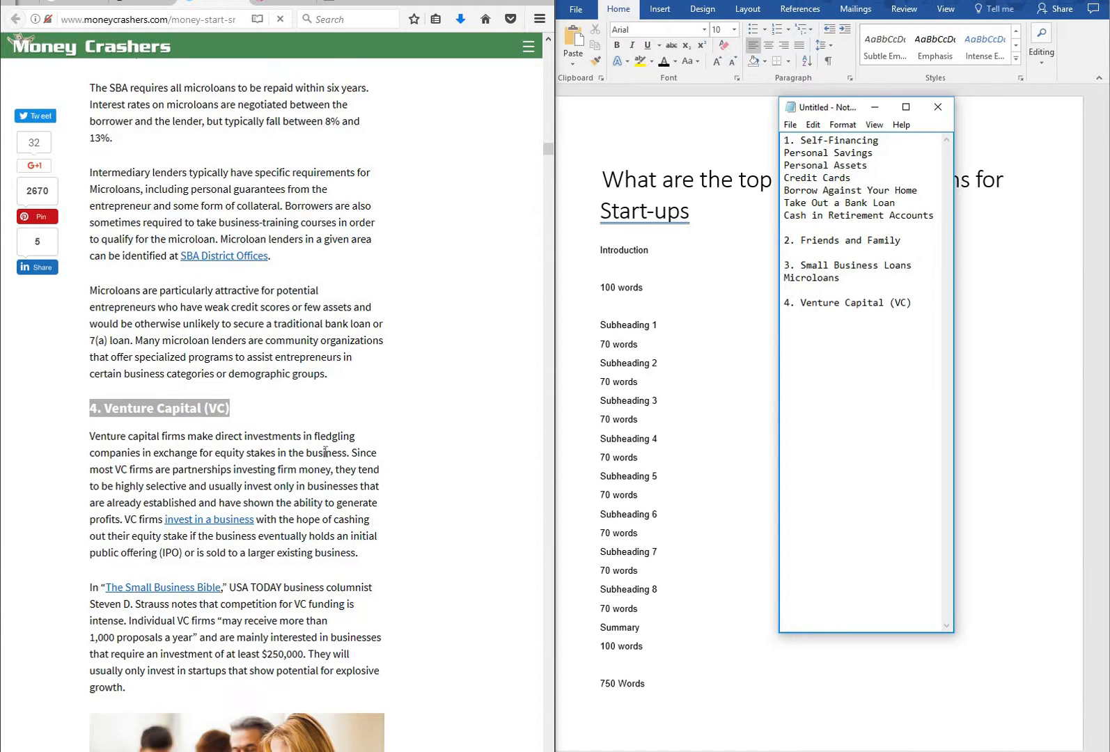
- Copy the article heading "5. Angel Investors" into the note below the Venture Capital line, separated by a blank line
scroll(293, 466, down, 8)
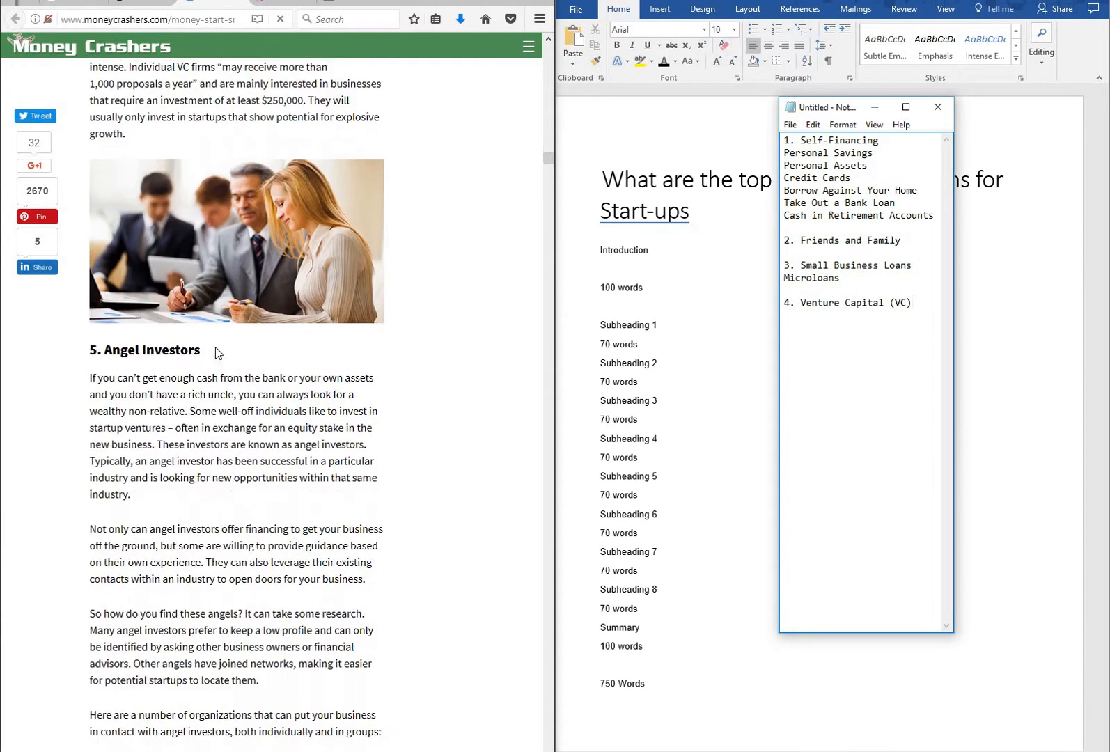
drag(201, 351, 72, 339)
key(ctrl+c)
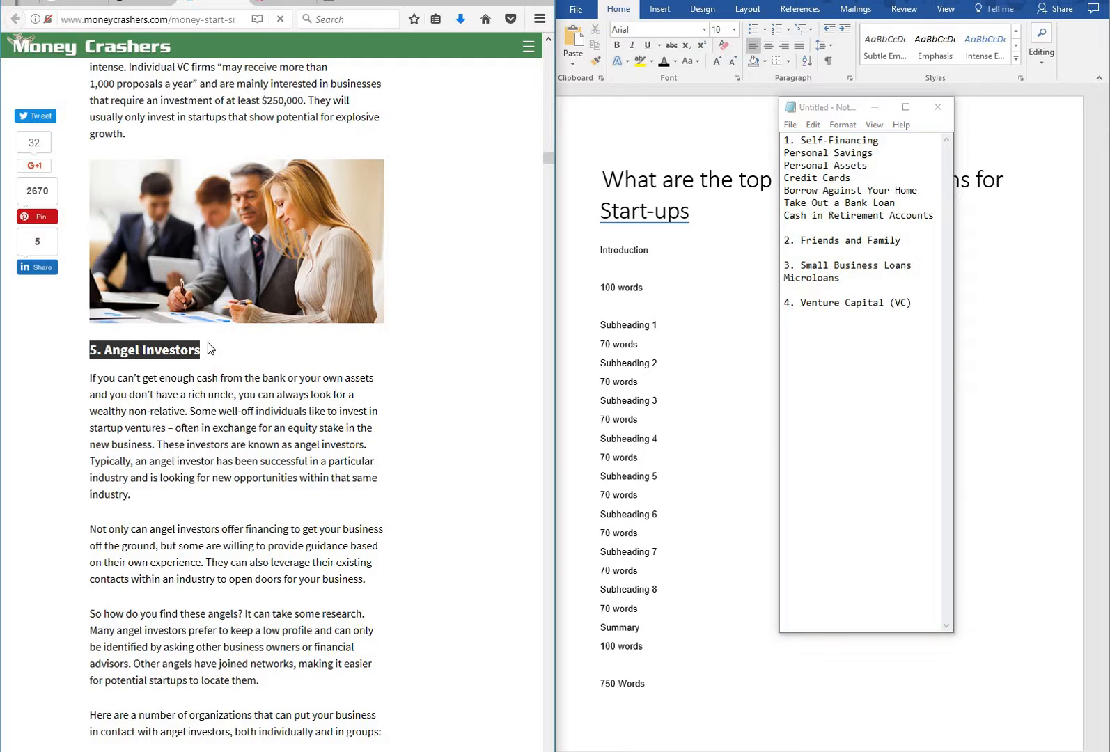
click(916, 302)
key(Return)
key(ctrl+v)
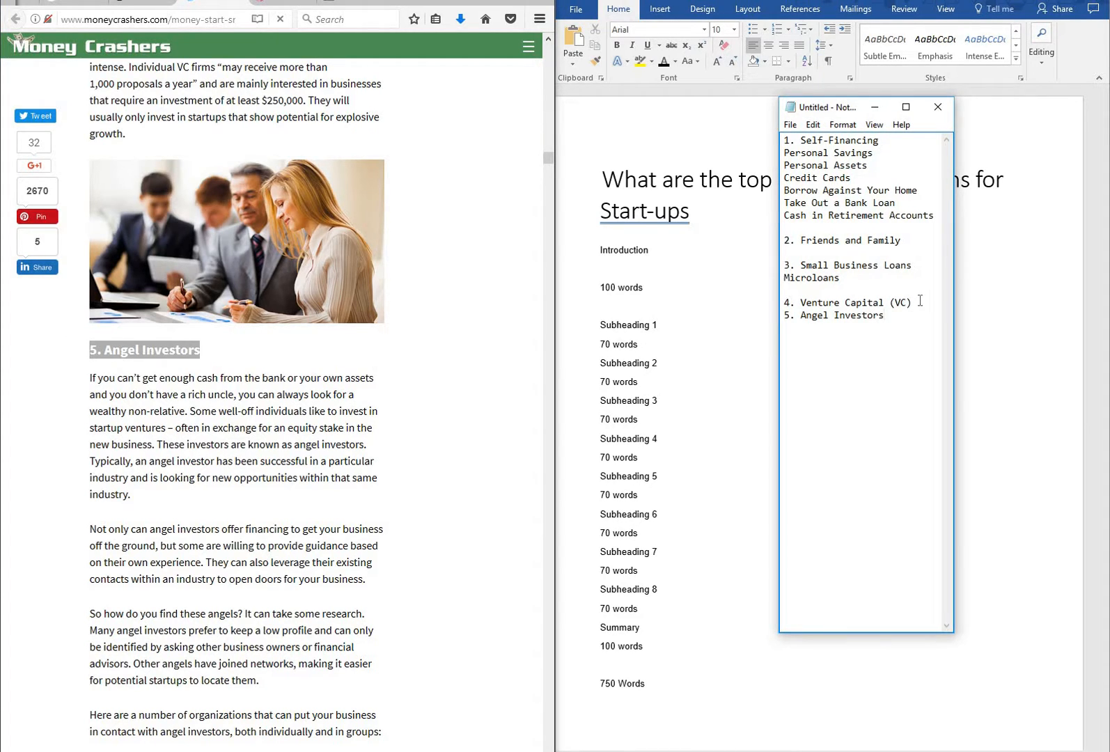
key(Return)
key(ctrl+v)
key(ctrl+z)
key(Return)
- Copy the article's list of angel investor organizations, from Go4Funding to Angel Capital Association, under "5. Angel Investors" in the note
scroll(237, 480, down, 15)
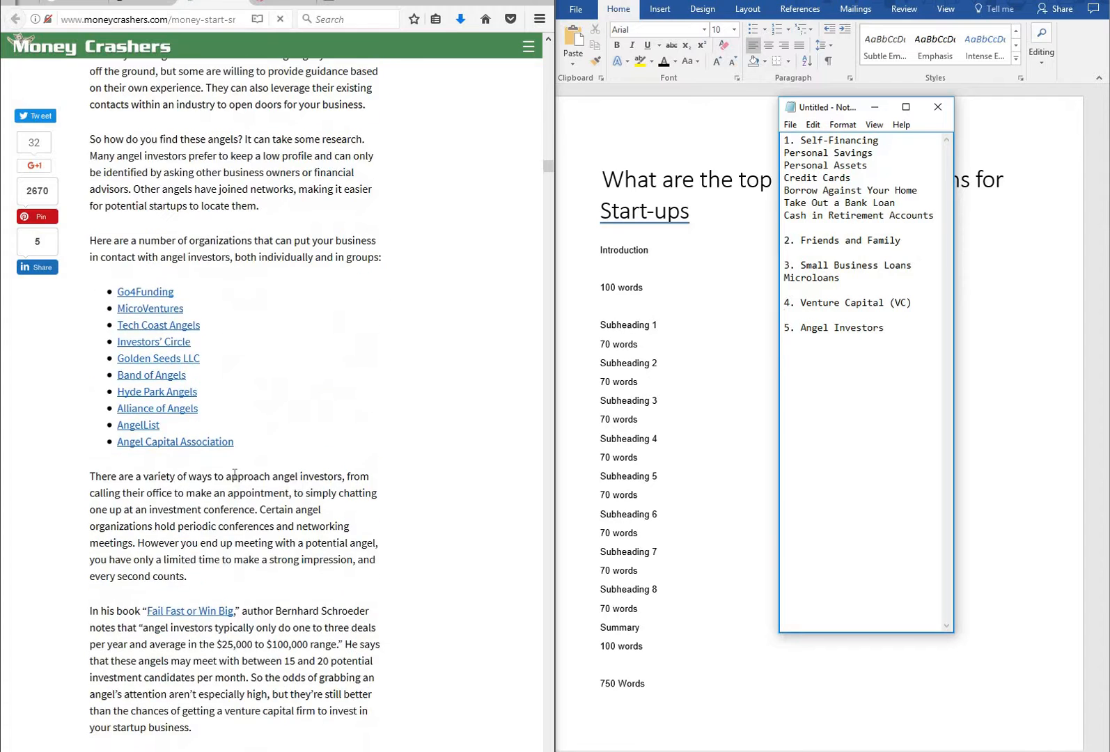
scroll(165, 334, up, 1)
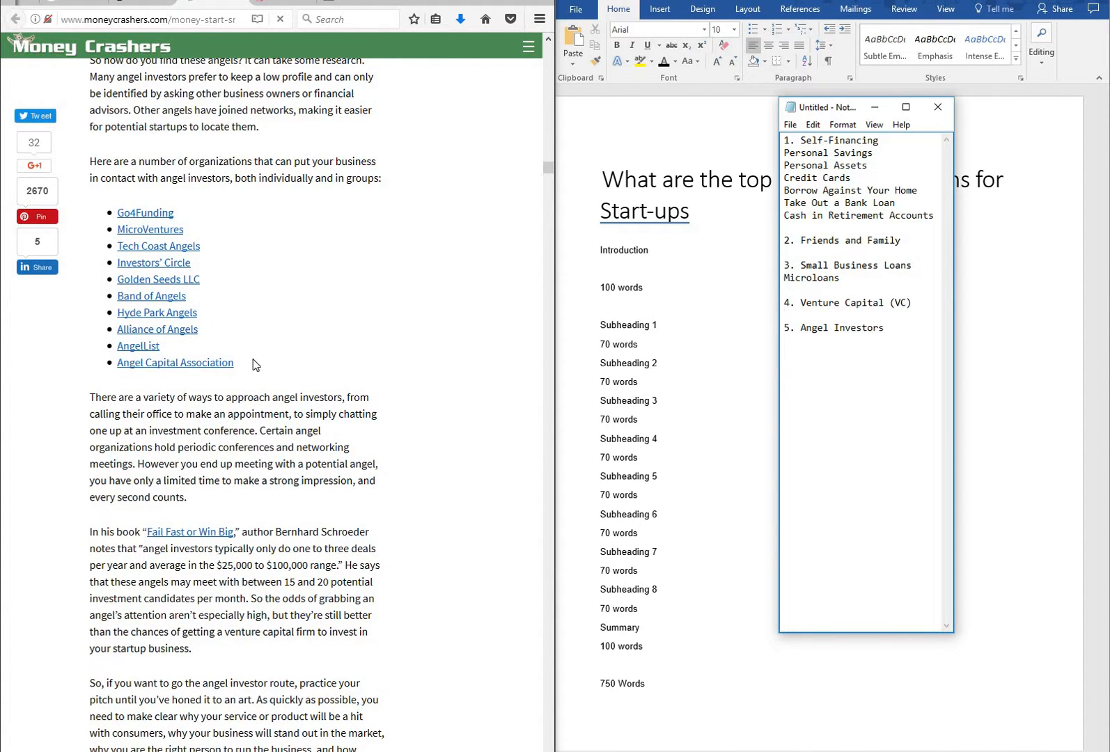
drag(265, 368, 85, 213)
key(ctrl+c)
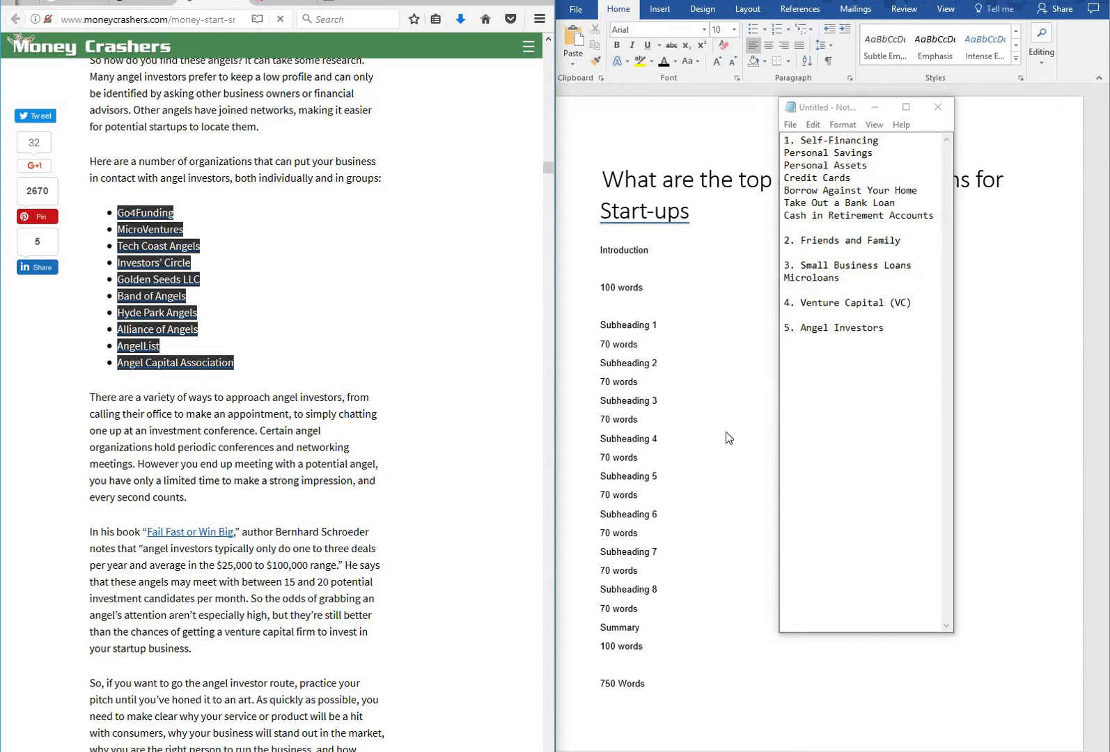
click(890, 335)
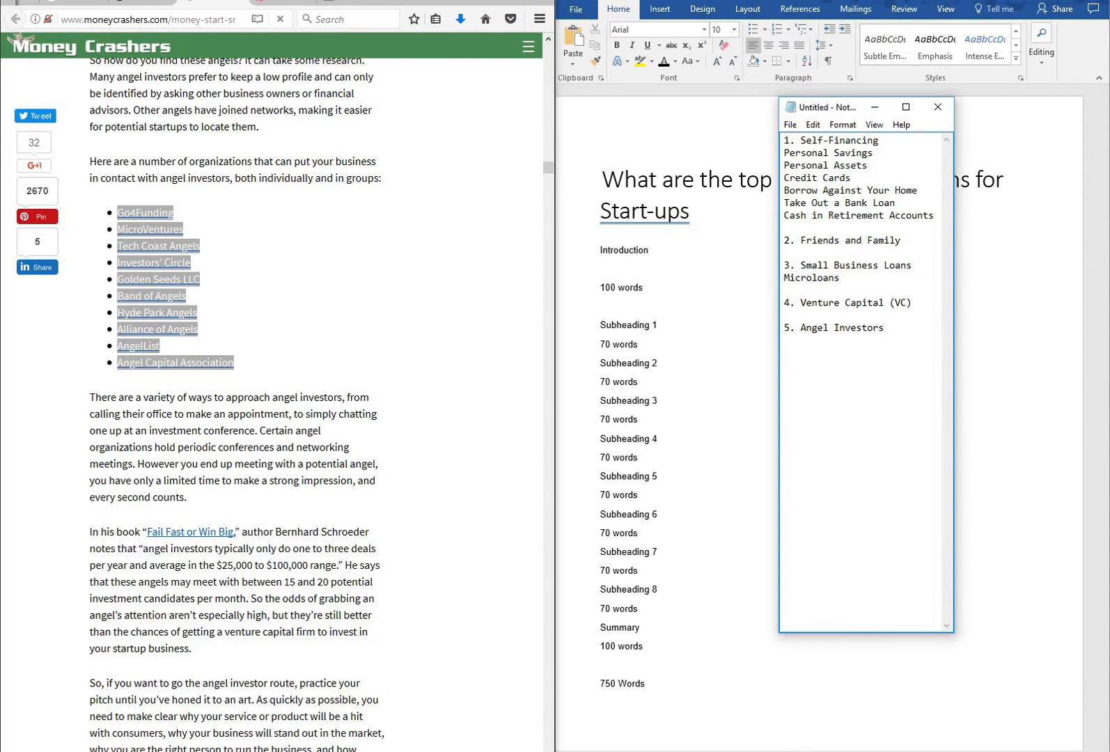
key(ctrl+v)
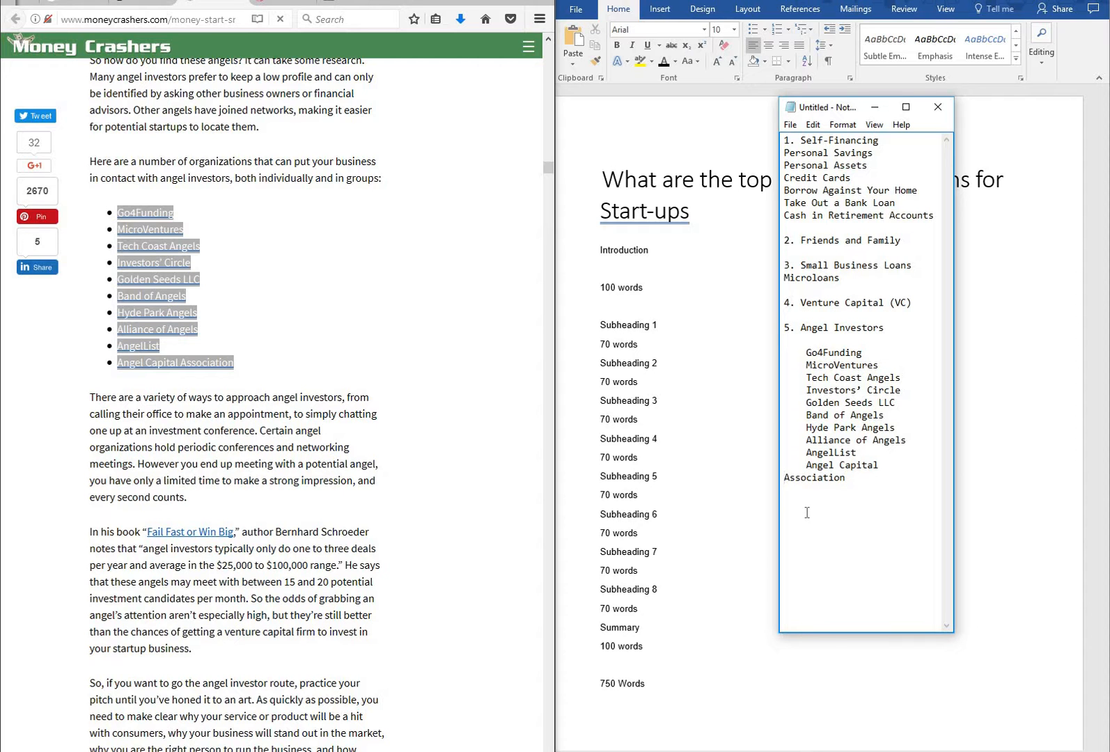
key(BackSpace)
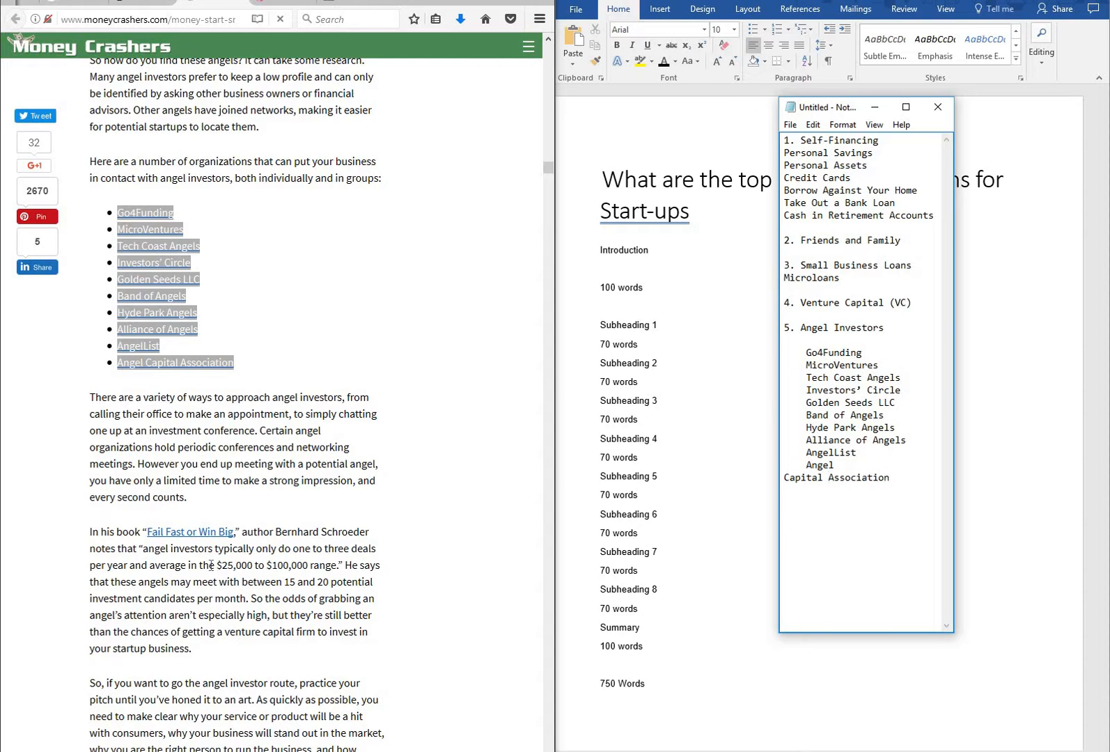
- Copy the article heading "6. Crowdfunding" into the note below the angel investor list, separated by a blank line
scroll(191, 503, down, 7)
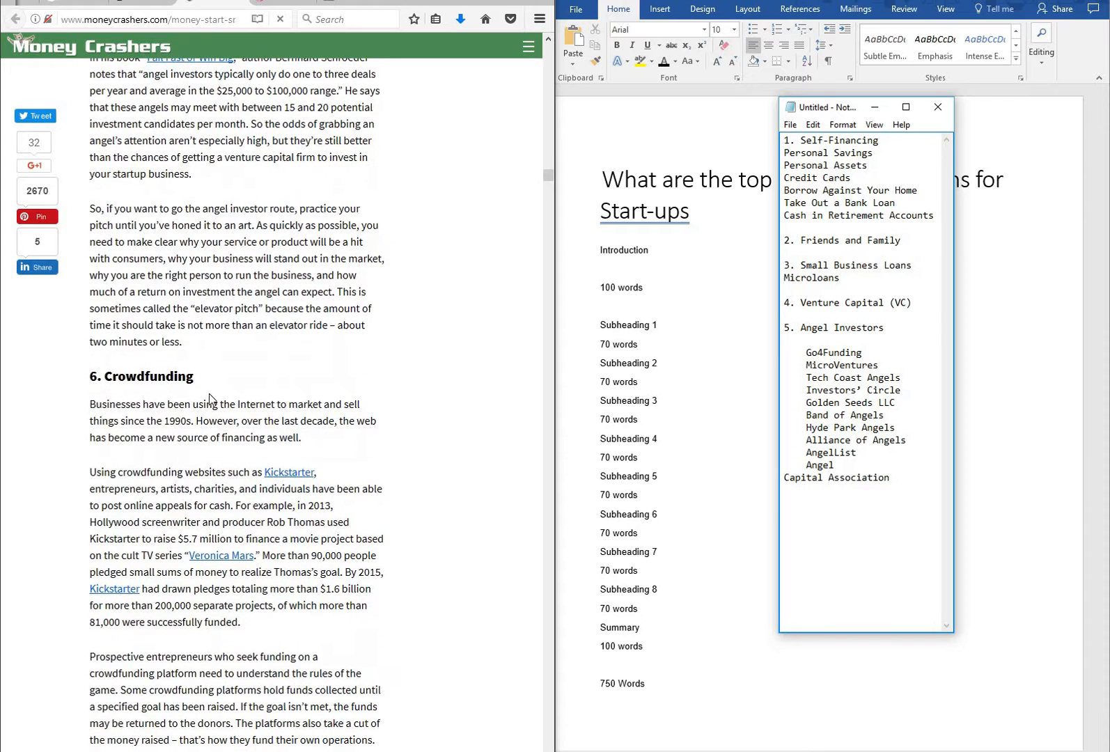
triple_click(124, 375)
key(ctrl+c)
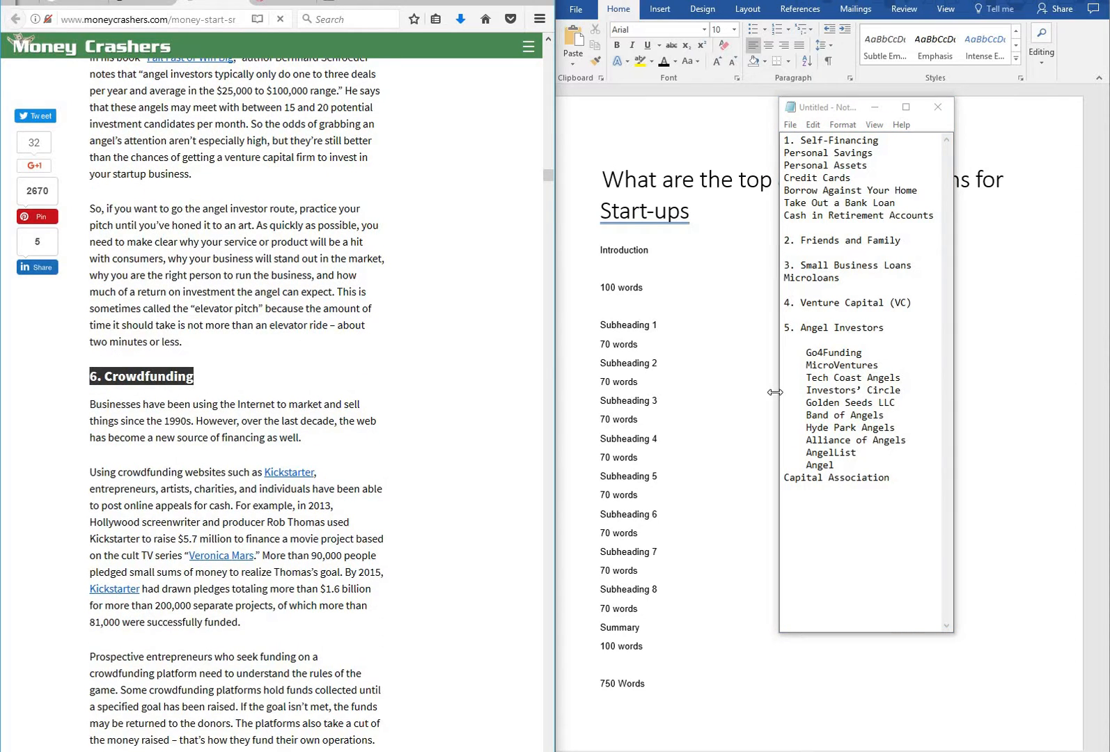
click(921, 476)
key(Return)
key(Return)
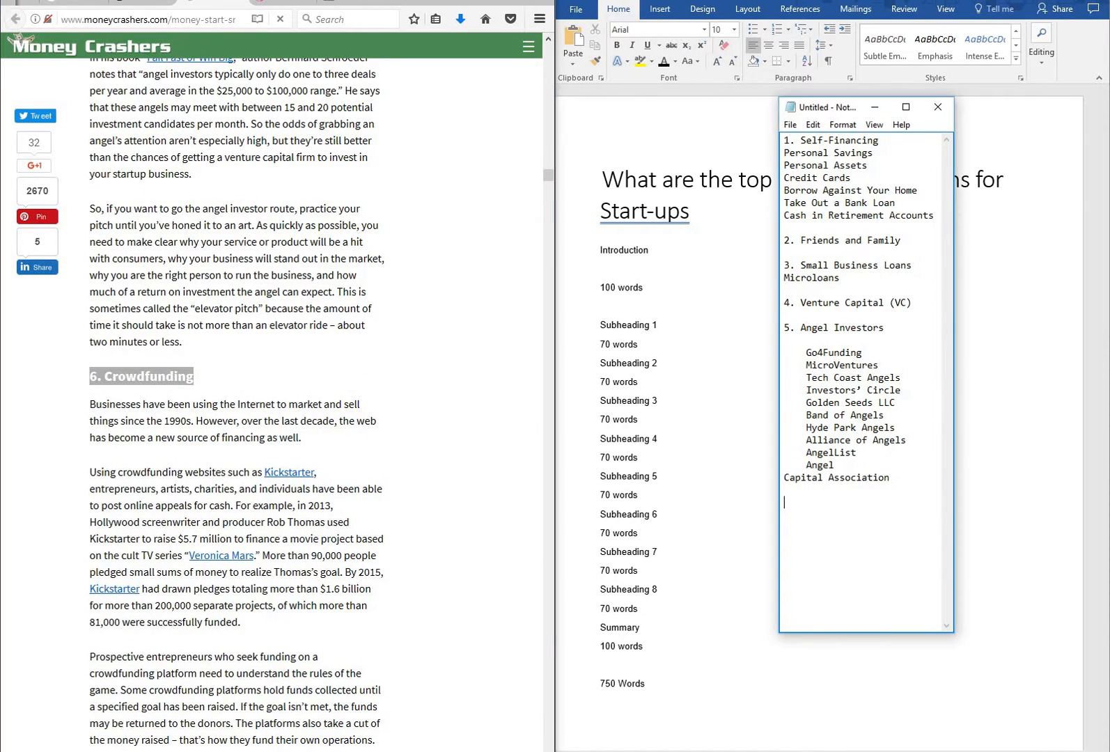
key(ctrl+v)
- Copy the article's list of crowdfunding platforms, from EquityNet to SeedInvest, under "6. Crowdfunding" in the note
scroll(240, 252, down, 5)
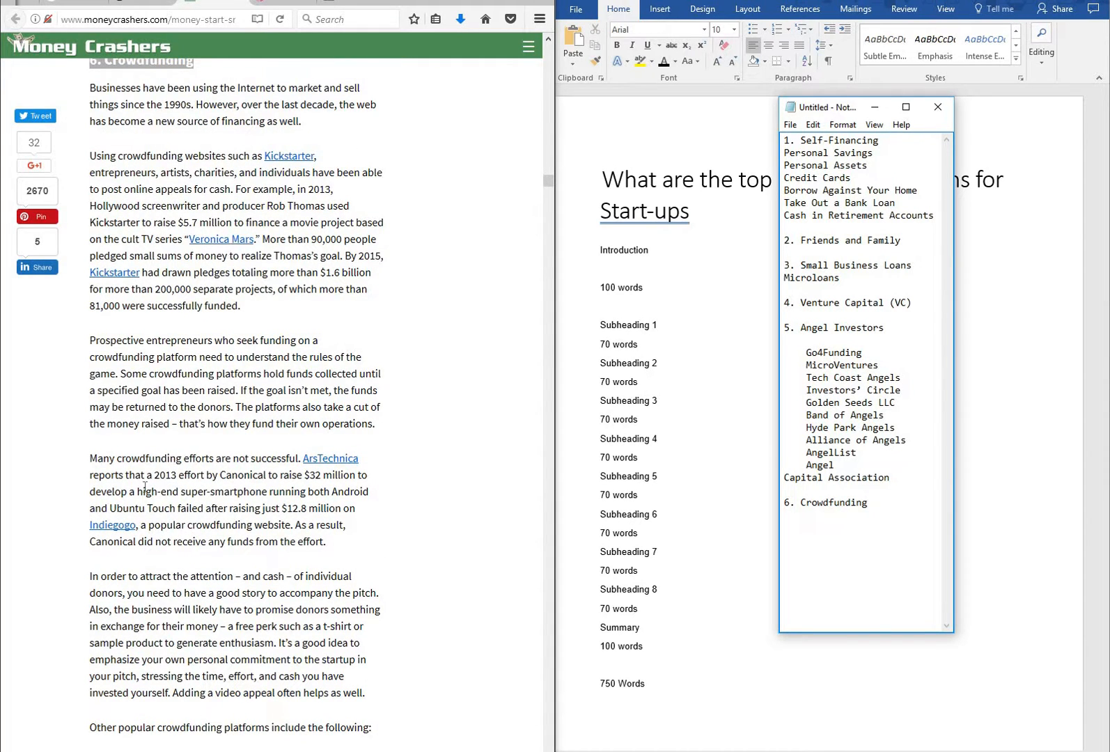
scroll(123, 529, down, 6)
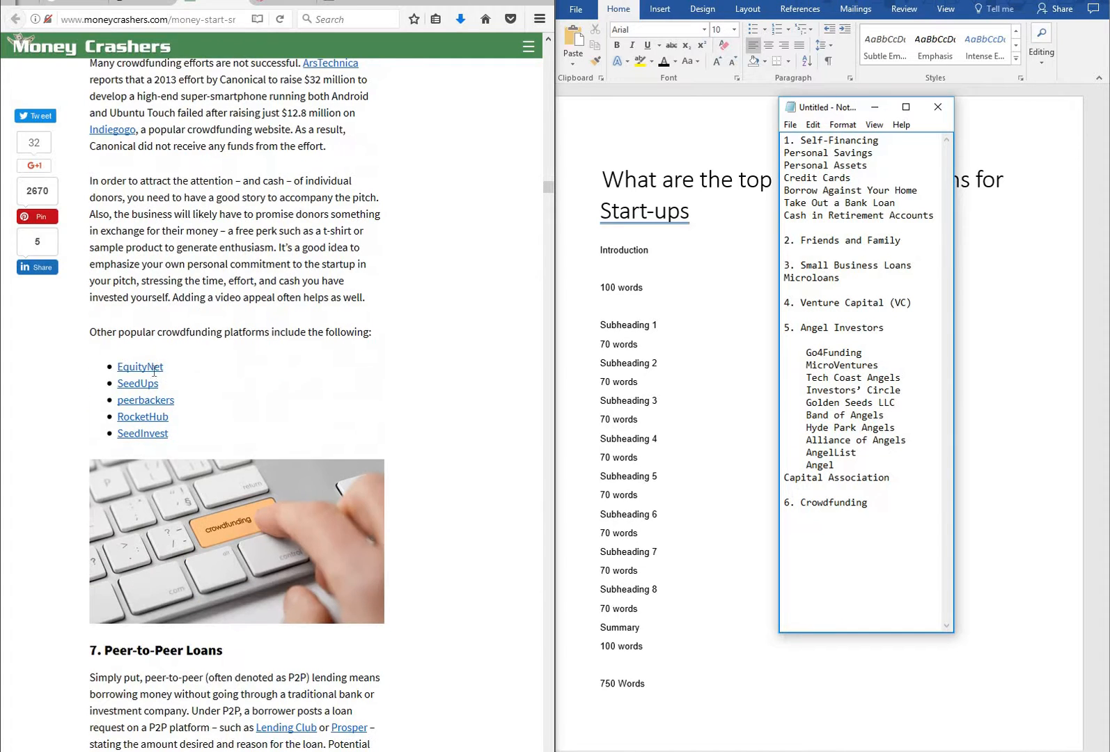
drag(206, 434, 70, 369)
key(ctrl+c)
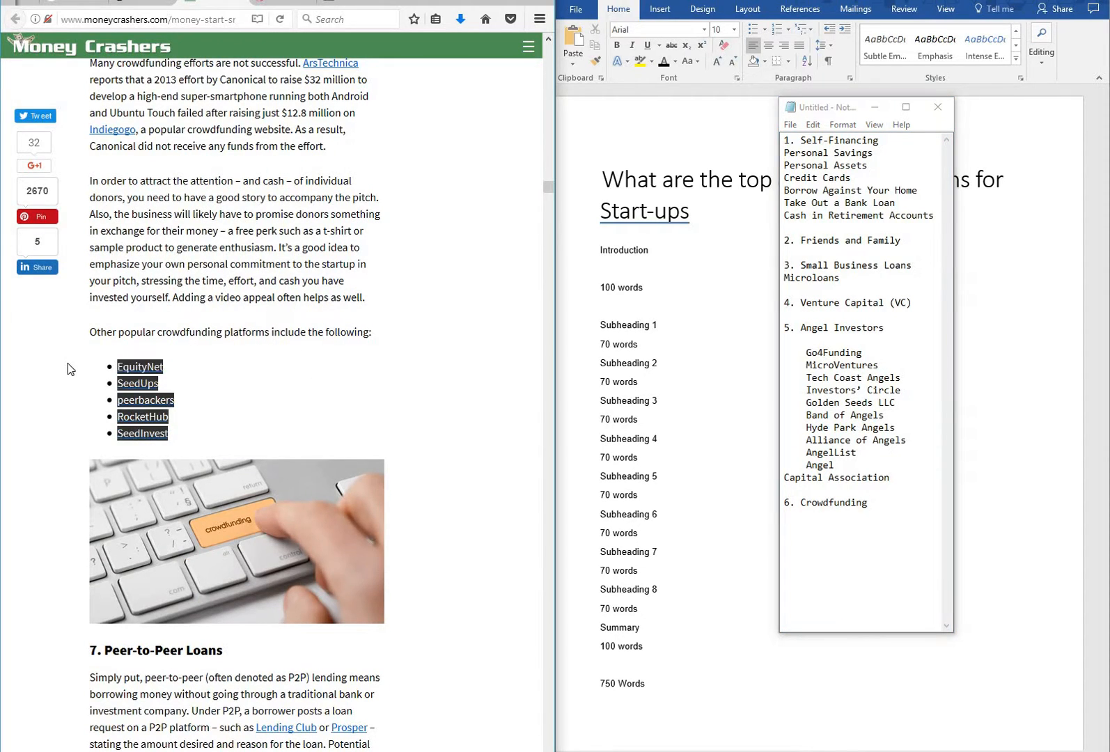
click(894, 501)
key(ctrl+v)
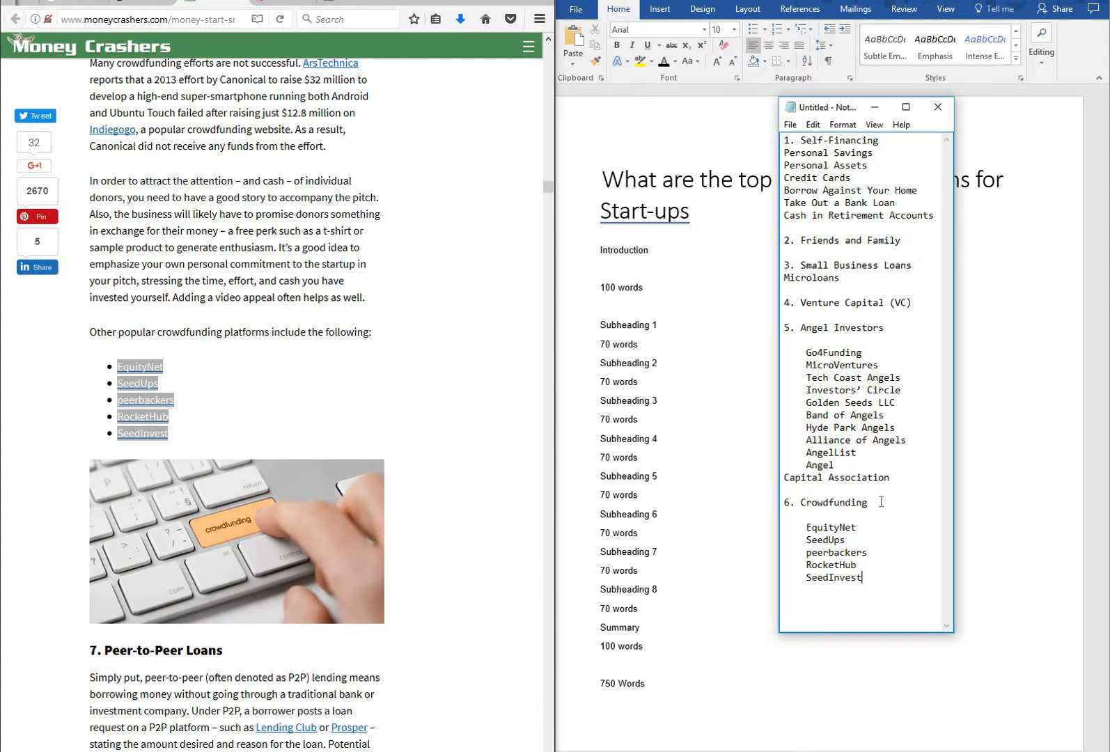
- Copy "Kickstarter" from the article's crowdfunding section onto a new line below SeedInvest in the note
scroll(215, 230, up, 8)
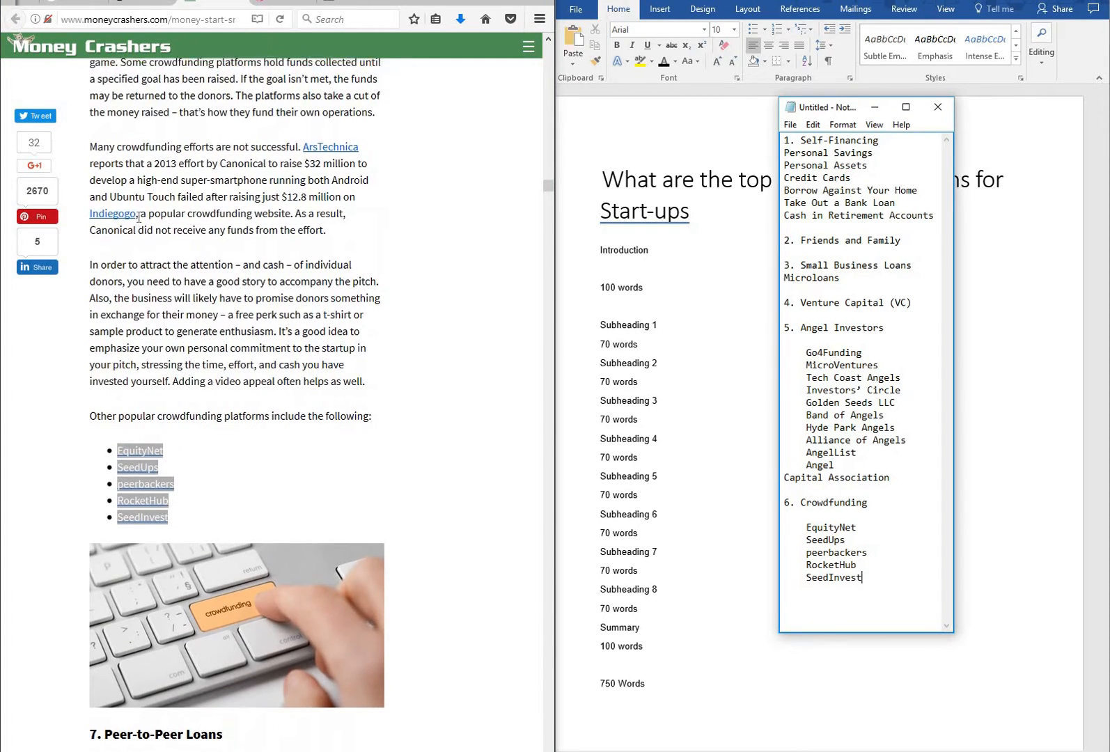
drag(142, 193, 89, 194)
key(ctrl+c)
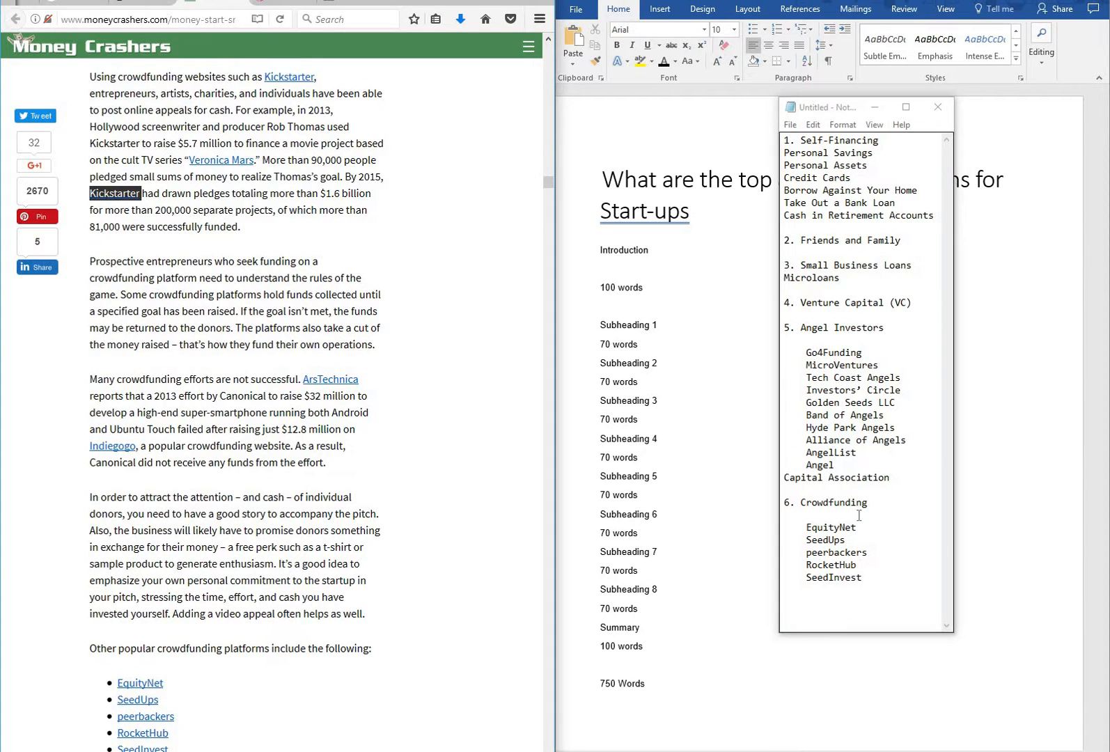
click(881, 580)
key(Return)
key(ctrl+v)
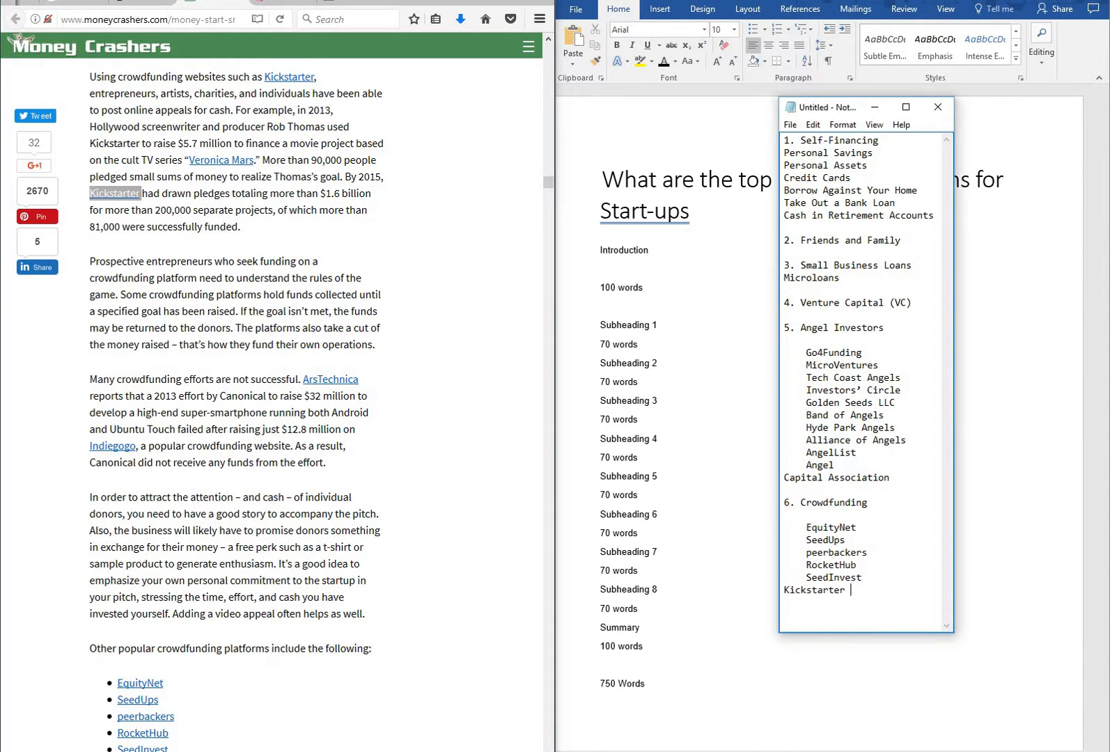
- Copy "Indiegogo" from the article's crowdfunding section onto a new line below Kickstarter in the note
key(alt+Tab)
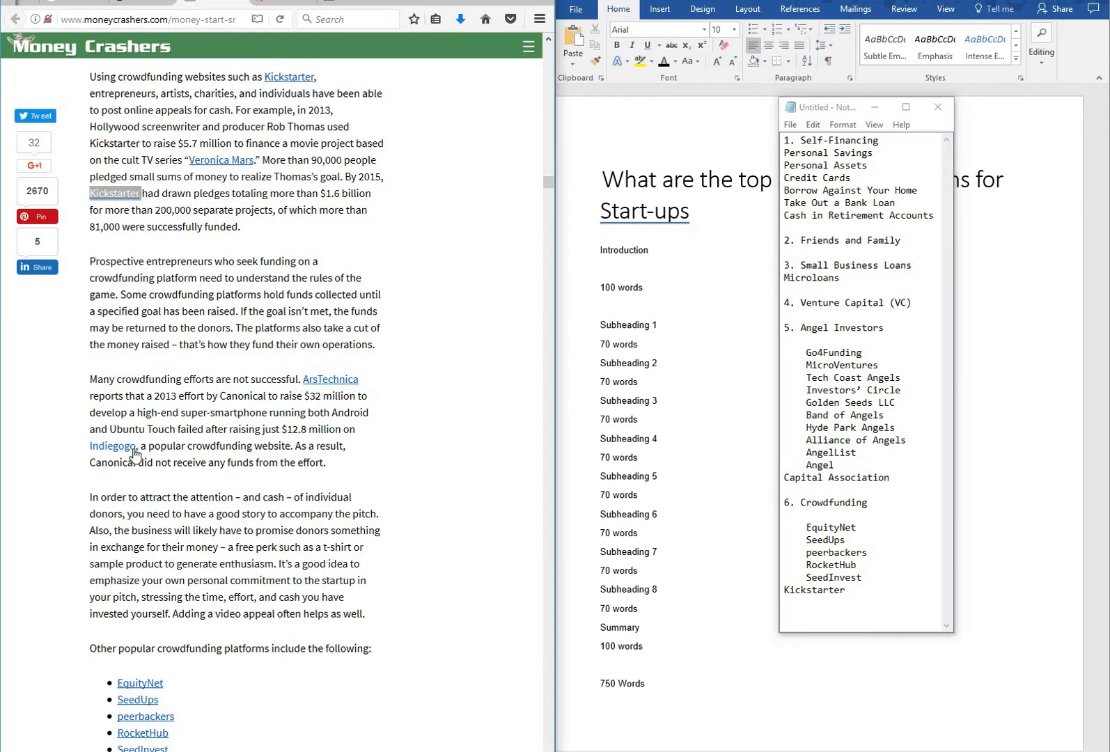
drag(90, 446, 137, 456)
key(ctrl+c)
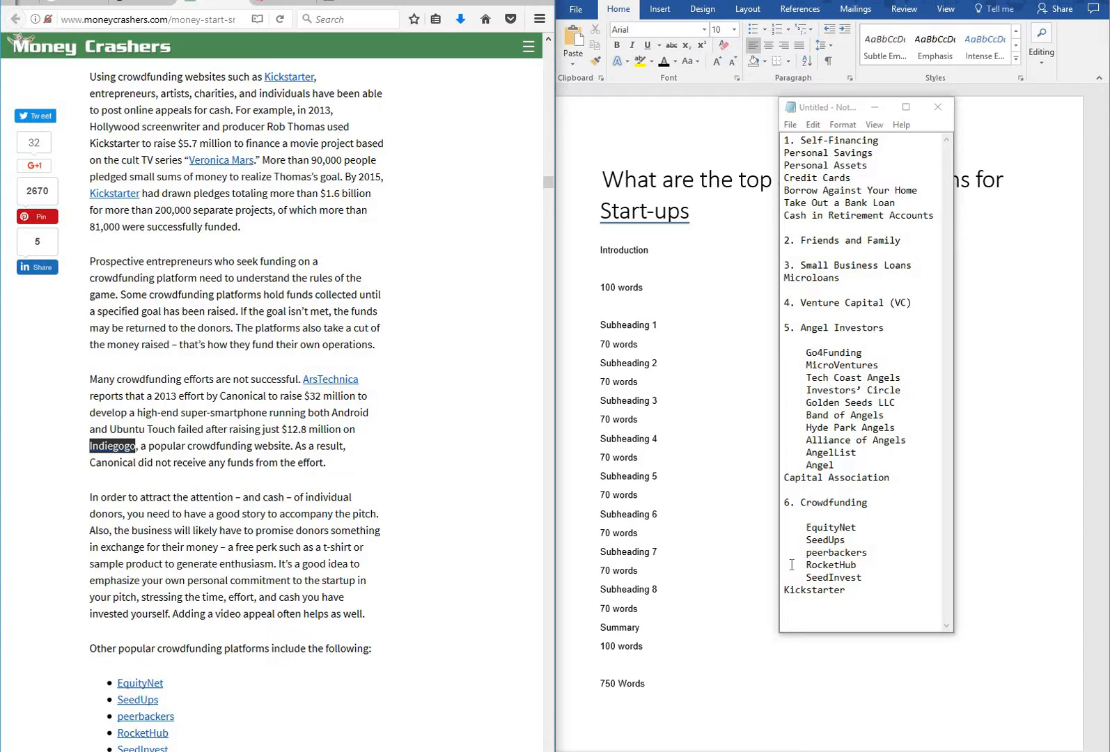
click(858, 591)
key(Return)
key(ctrl+v)
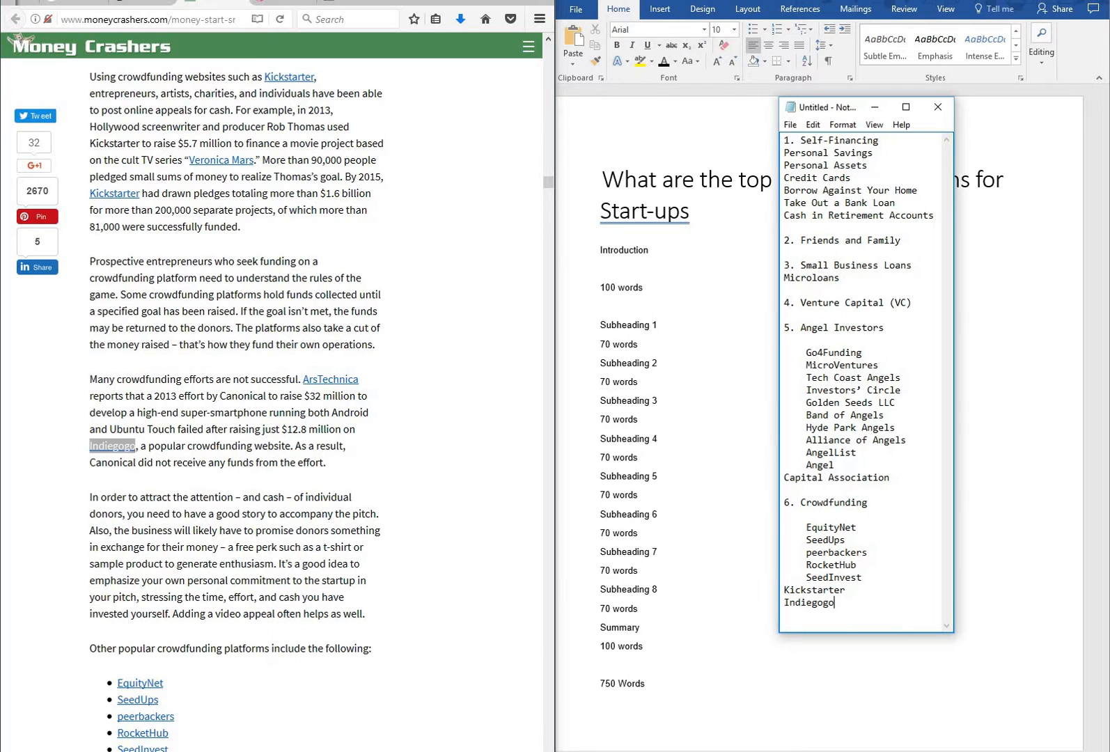
- Copy the article heading "7. Peer-to-Peer Loans" into the note below Indiegogo, separated by a blank line
scroll(122, 580, down, 9)
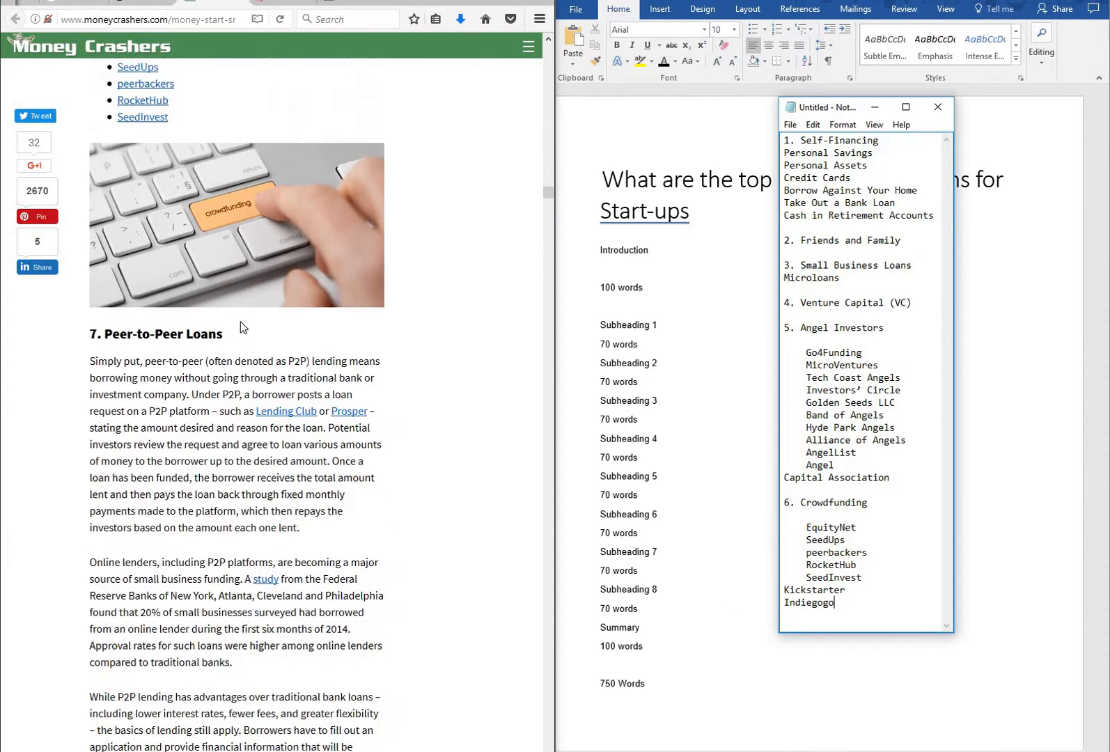
drag(235, 337, 54, 351)
key(ctrl+c)
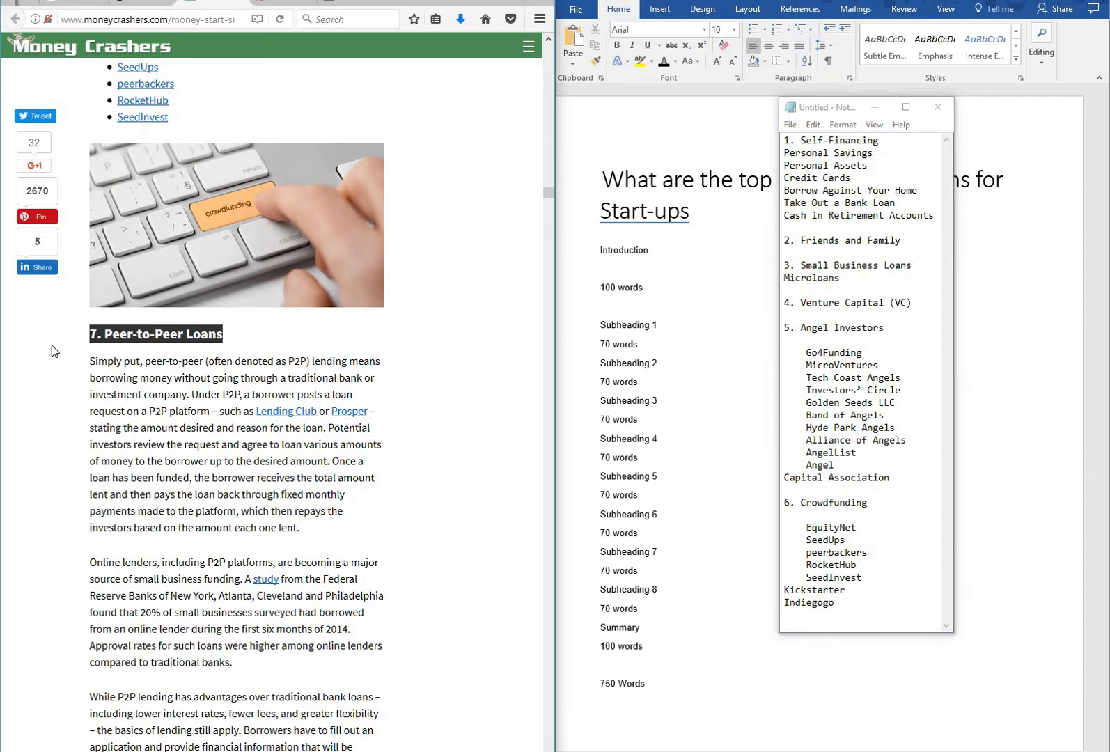
click(872, 603)
key(Return)
key(ctrl+v)
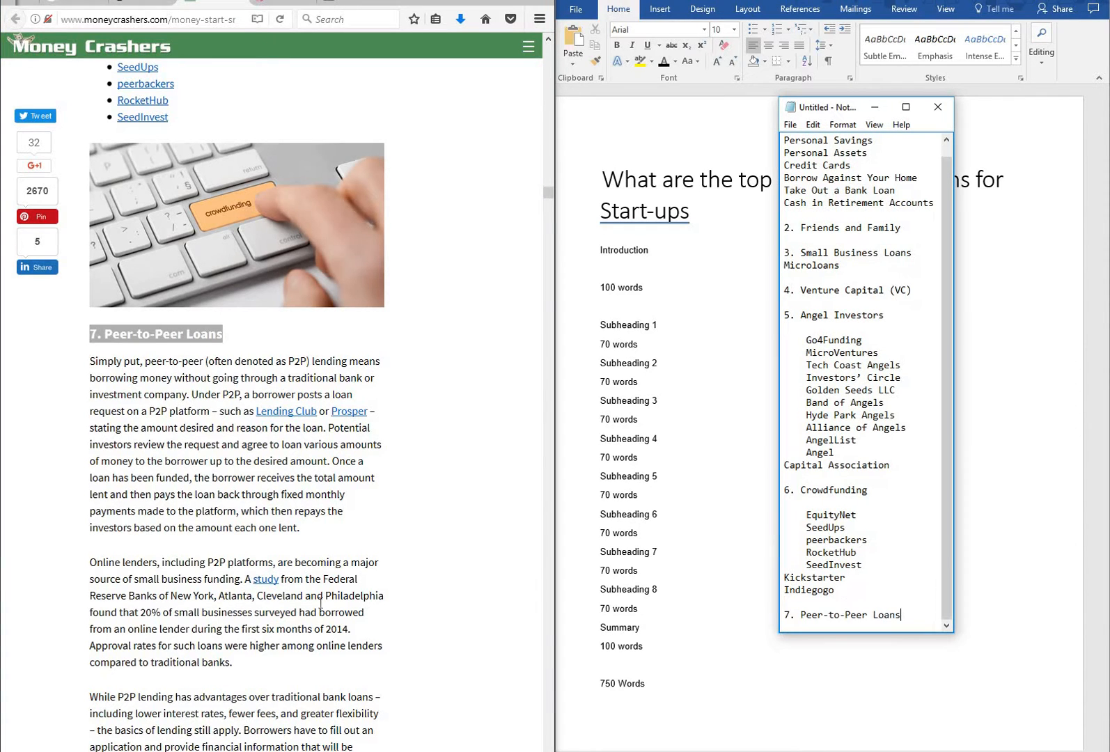
- Copy the article heading "8. Incubators" into the note below the Peer-to-Peer Loans line, separated by a blank line
scroll(184, 492, down, 7)
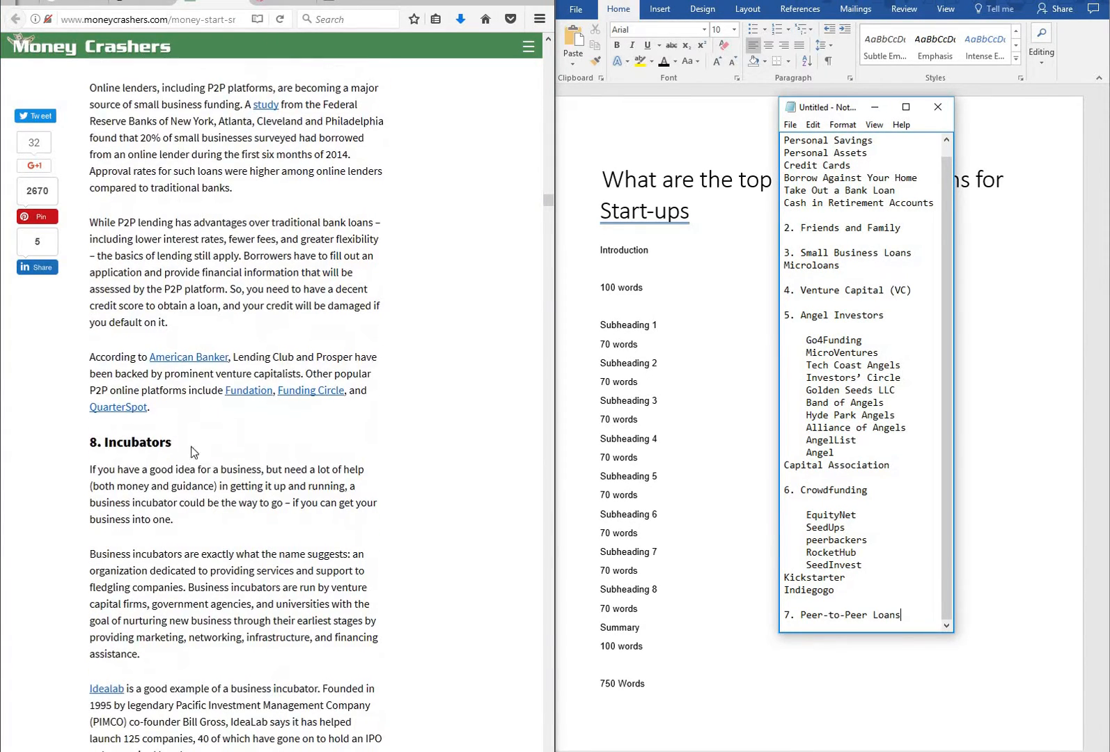
drag(191, 447, 82, 445)
key(ctrl+c)
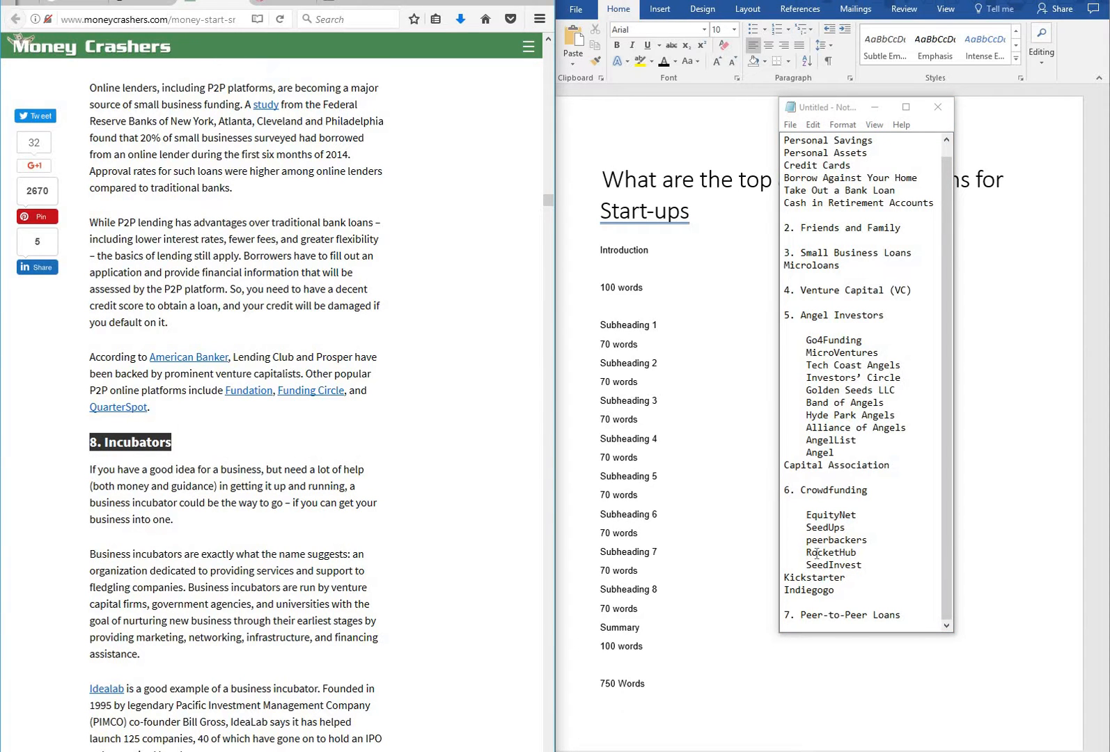
click(906, 615)
key(Return)
key(Return)
key(ctrl+v)
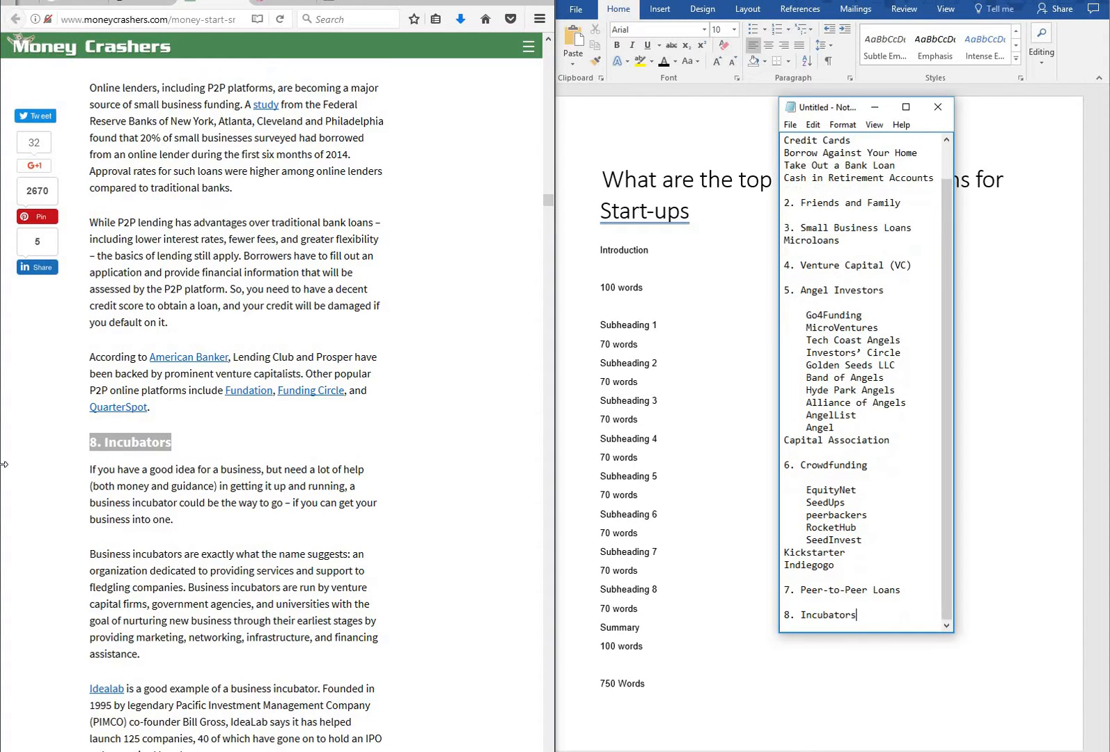
- Check the rest of the Money Crashers article, then bring up the Forbes article "Top 10 Sources Of Funding For Start-ups" beside the Word document
scroll(185, 486, down, 15)
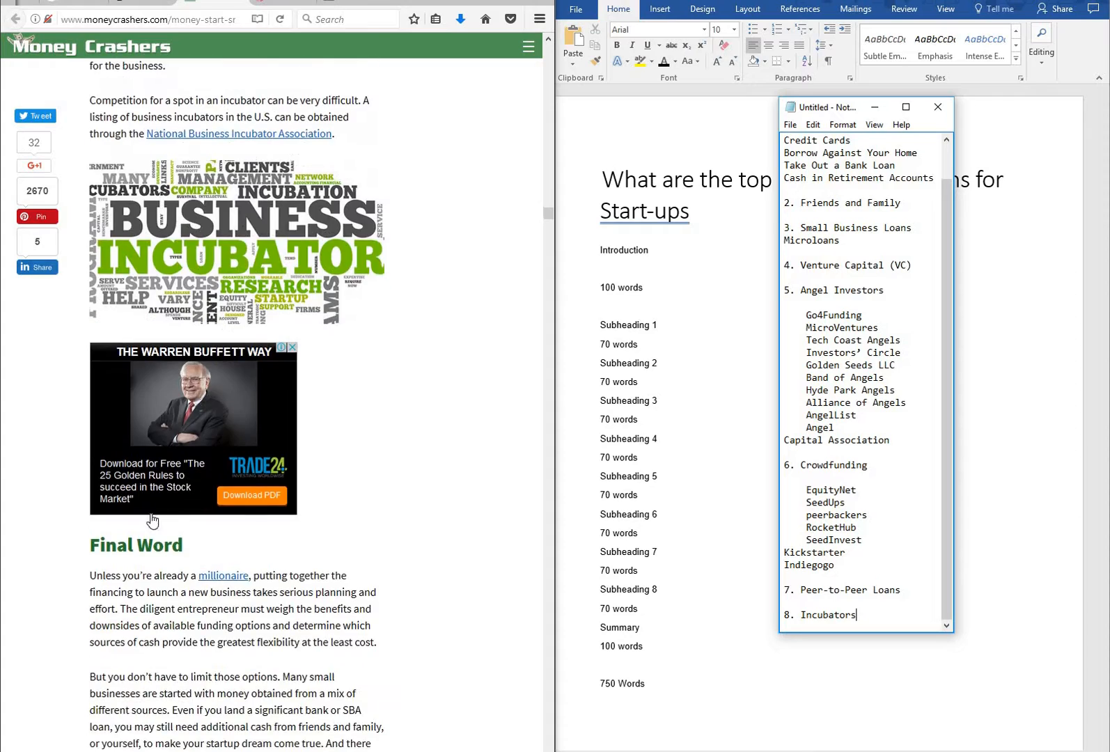
scroll(169, 470, down, 6)
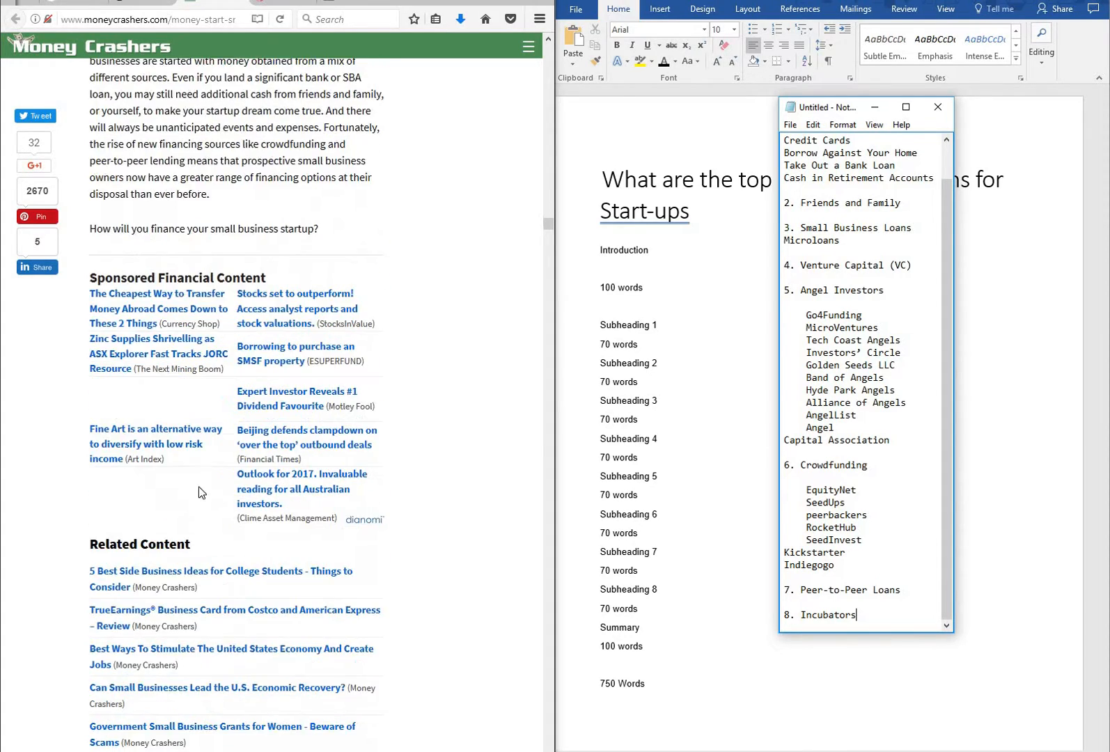
scroll(185, 225, up, 11)
scroll(185, 225, up, 7)
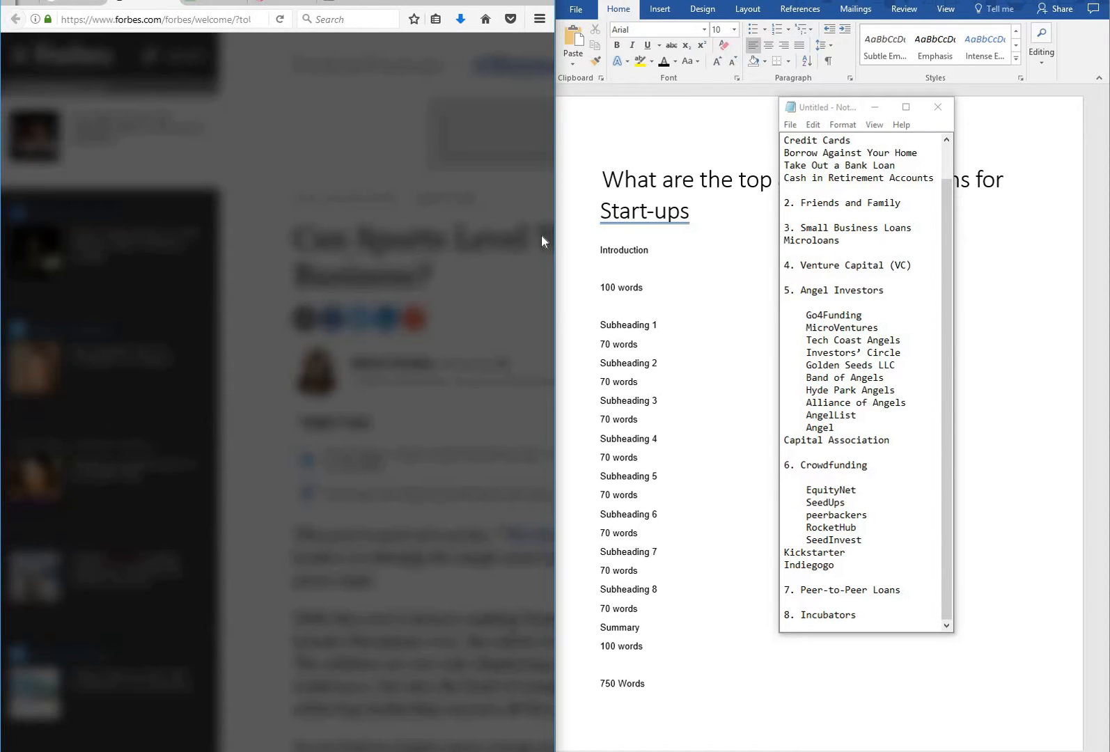
drag(555, 238, 1080, 248)
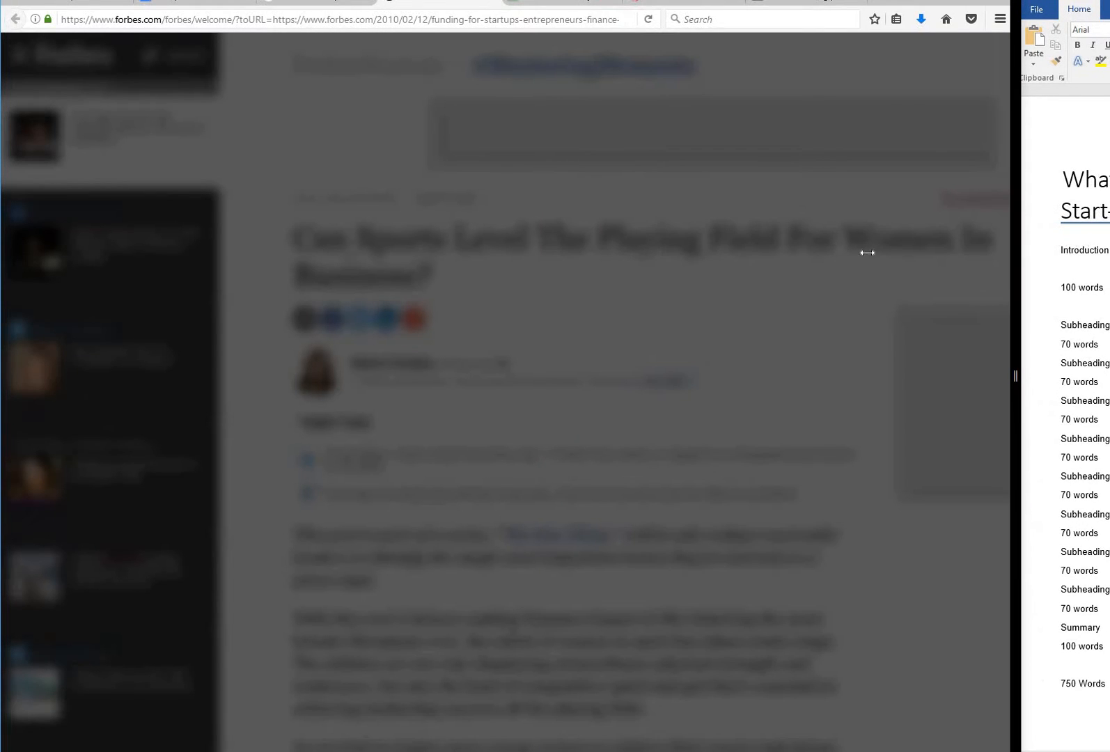
drag(867, 252, 538, 255)
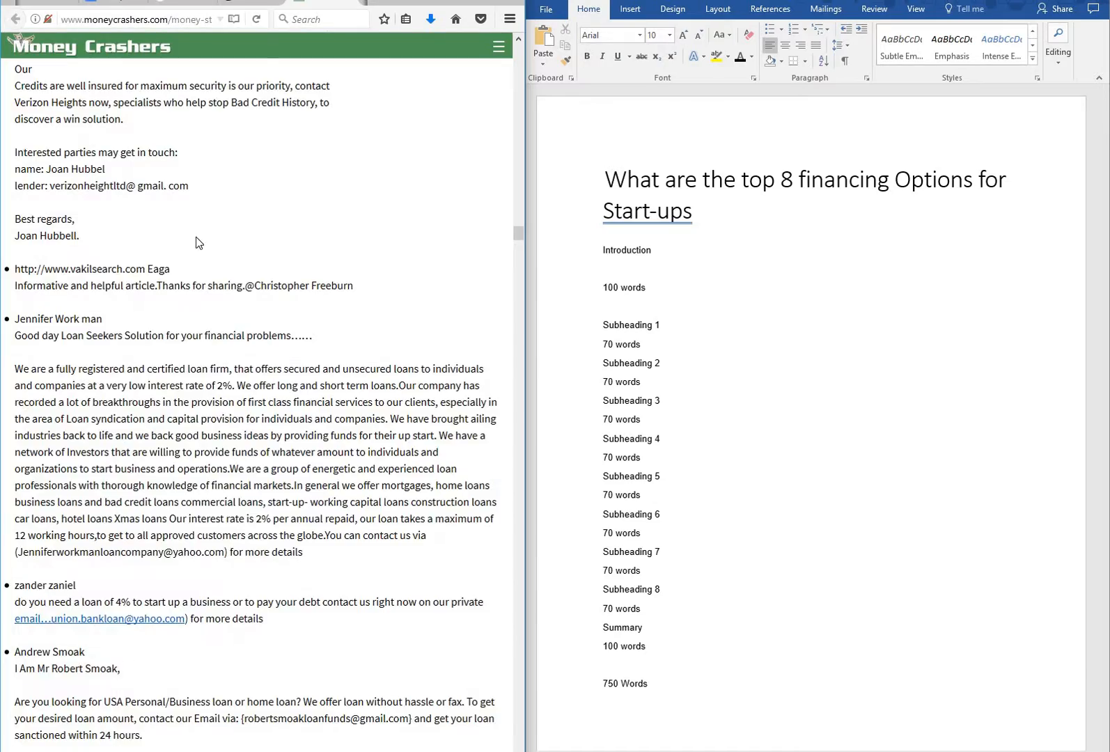
scroll(210, 262, up, 15)
scroll(217, 299, up, 15)
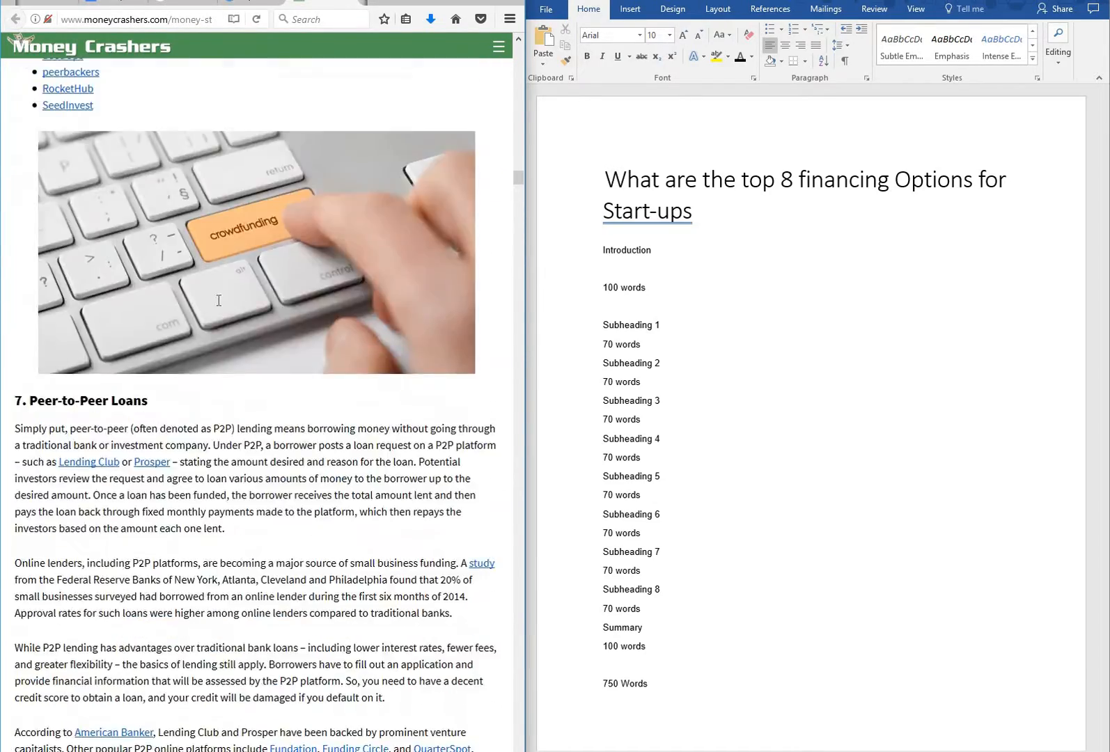
click(250, 2)
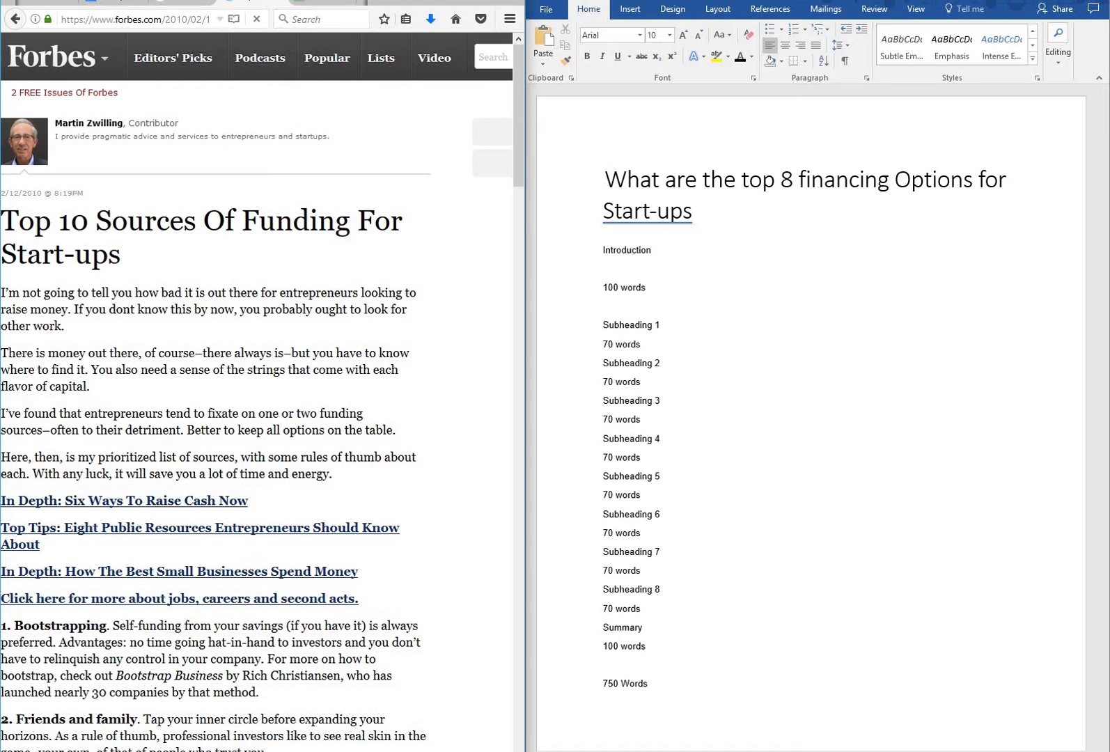
drag(390, 1, 401, 1)
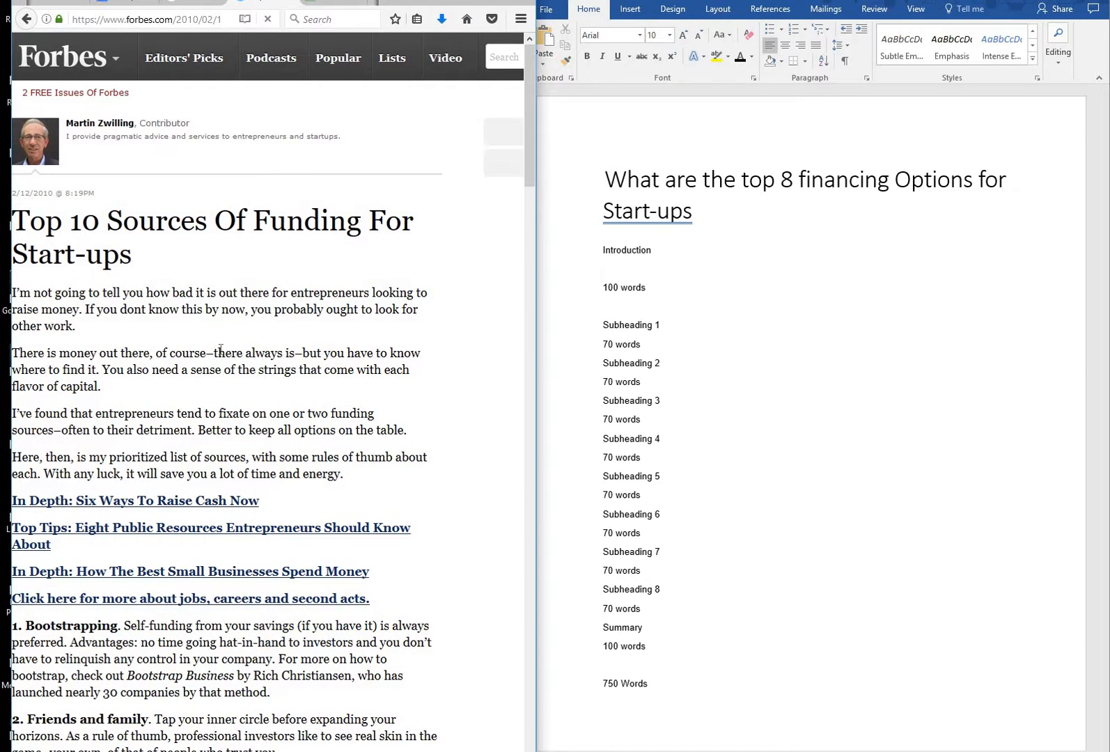
- Copy the heading "Bootstrapping" from the Forbes article into the note below "8. Incubators", separated by a blank line
scroll(209, 519, down, 10)
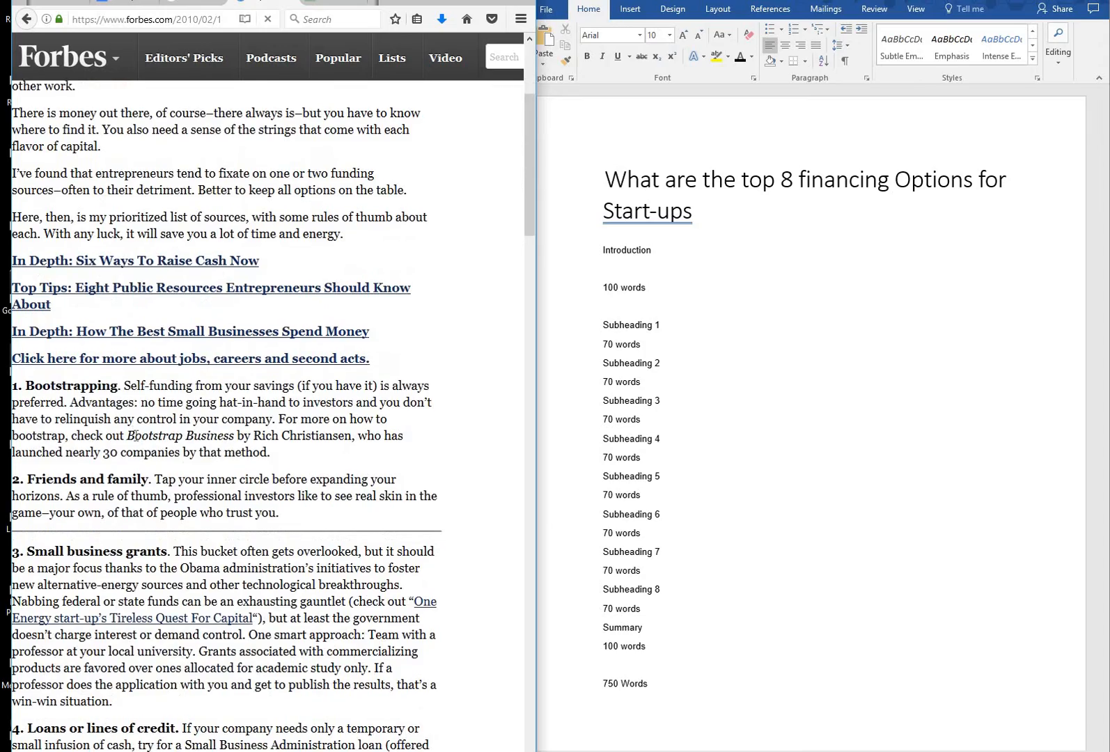
scroll(135, 351, up, 3)
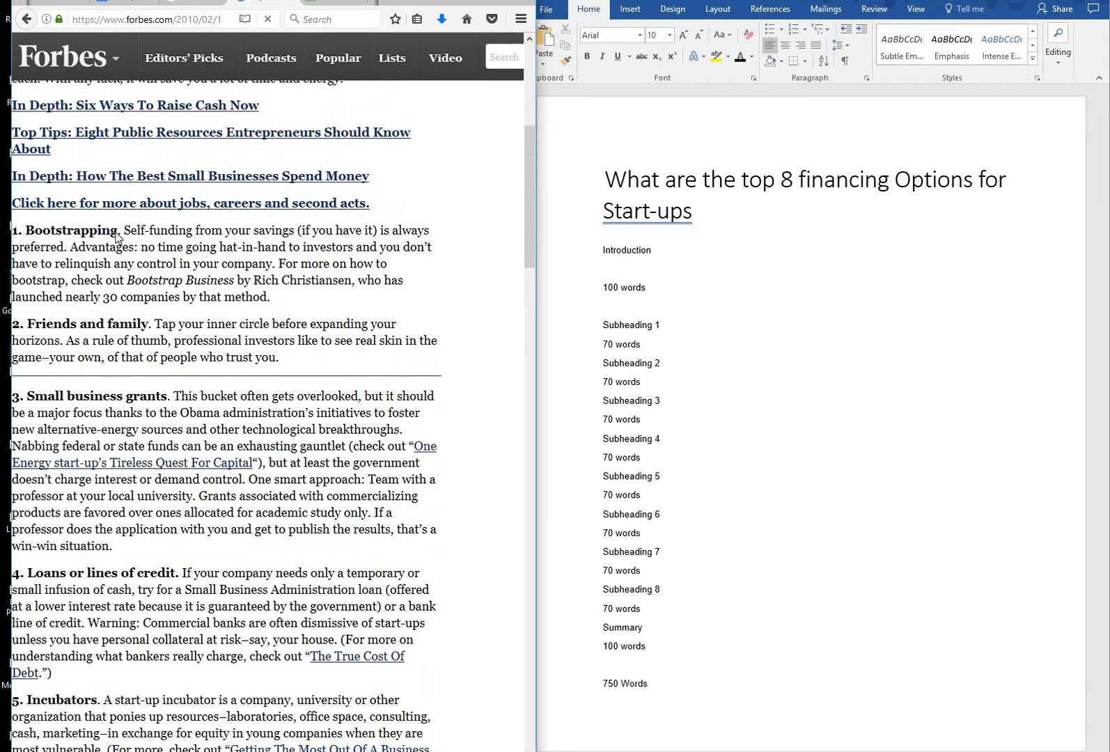
scroll(116, 237, up, 1)
drag(118, 308, 28, 302)
key(ctrl+c)
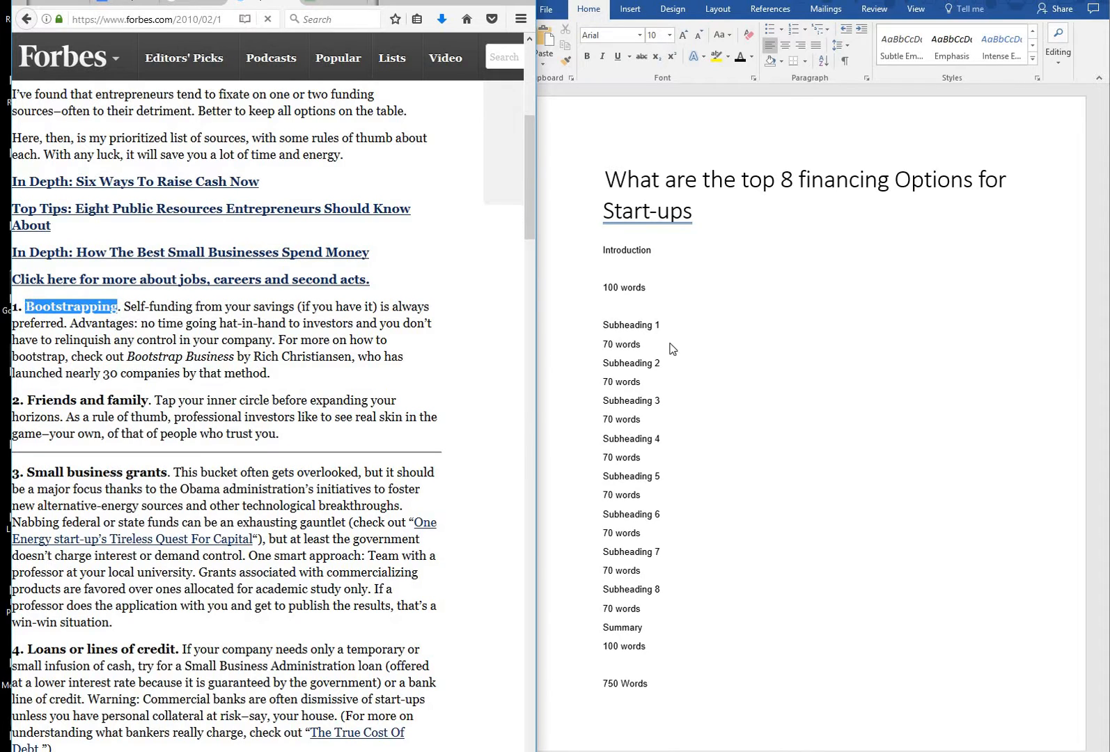
scroll(595, 703, down, 1)
scroll(595, 703, down, 1)
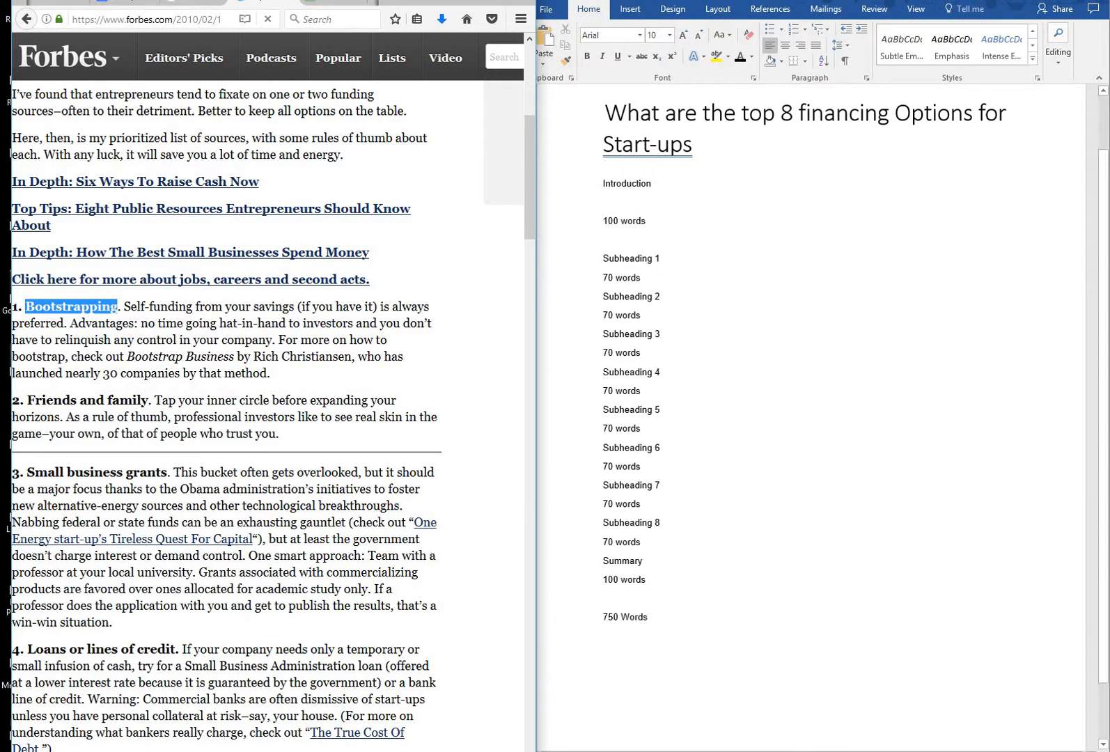
key(alt+Tab)
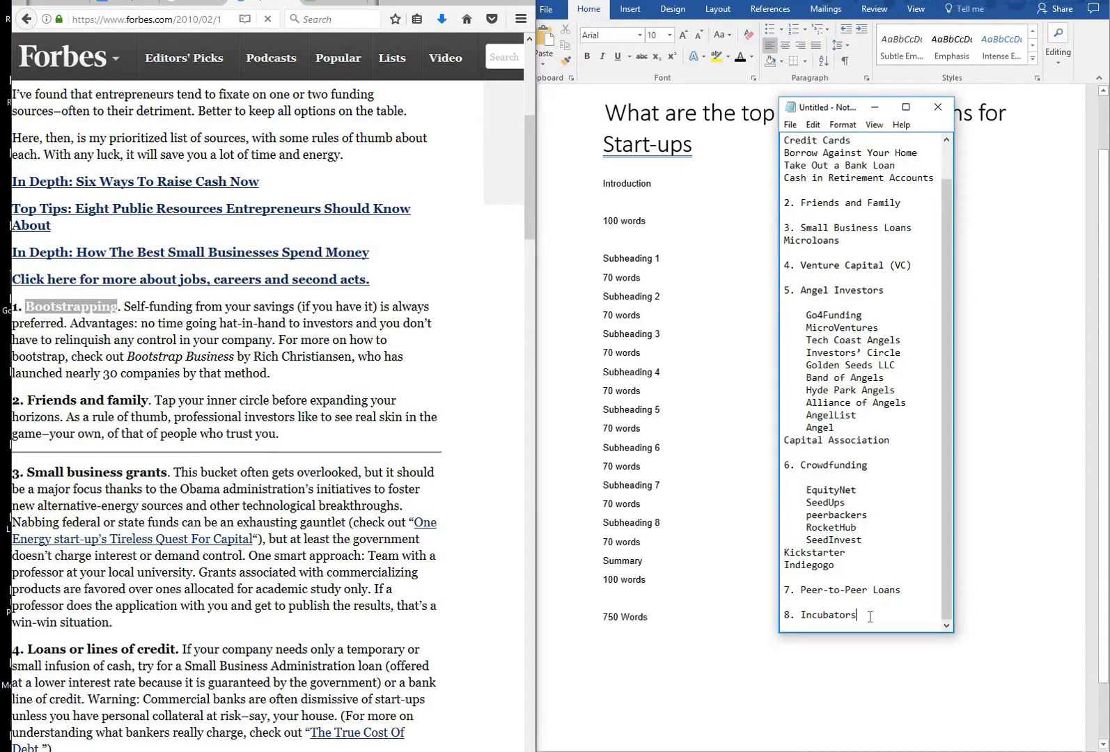
key(Return)
key(Return)
key(ctrl+v)
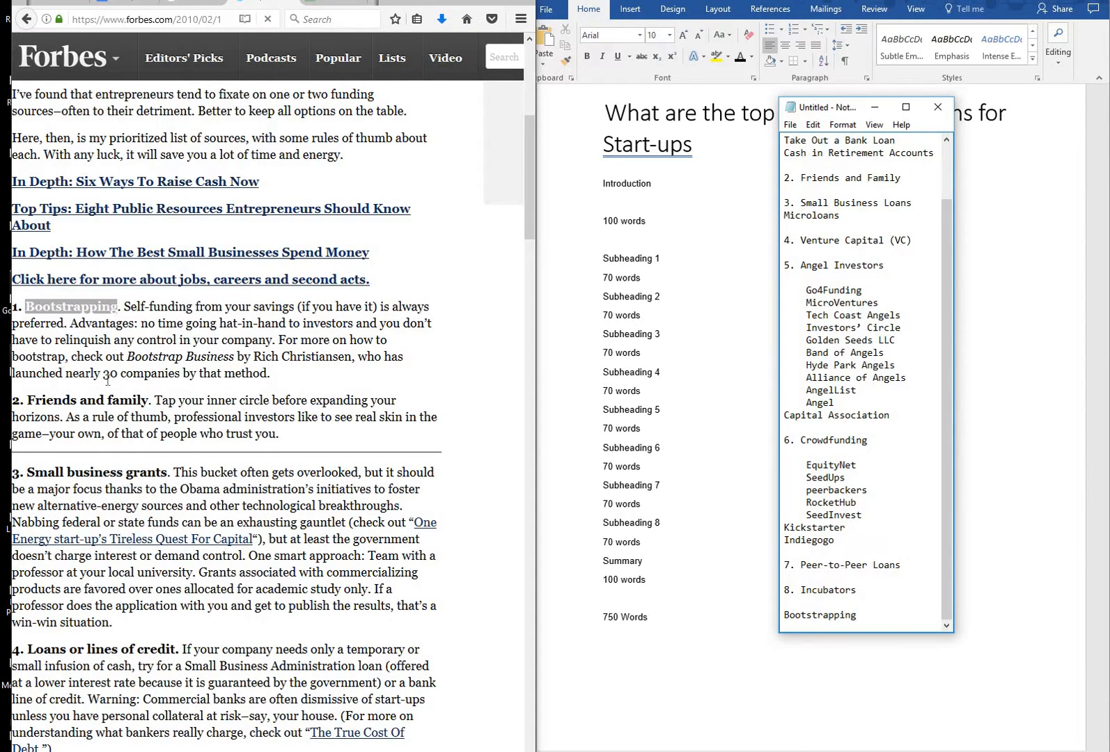
- Copy the heading "Small business grants" from the Forbes article into the note below "Bootstrapping", separated by a blank line
drag(167, 473, 28, 472)
key(ctrl+c)
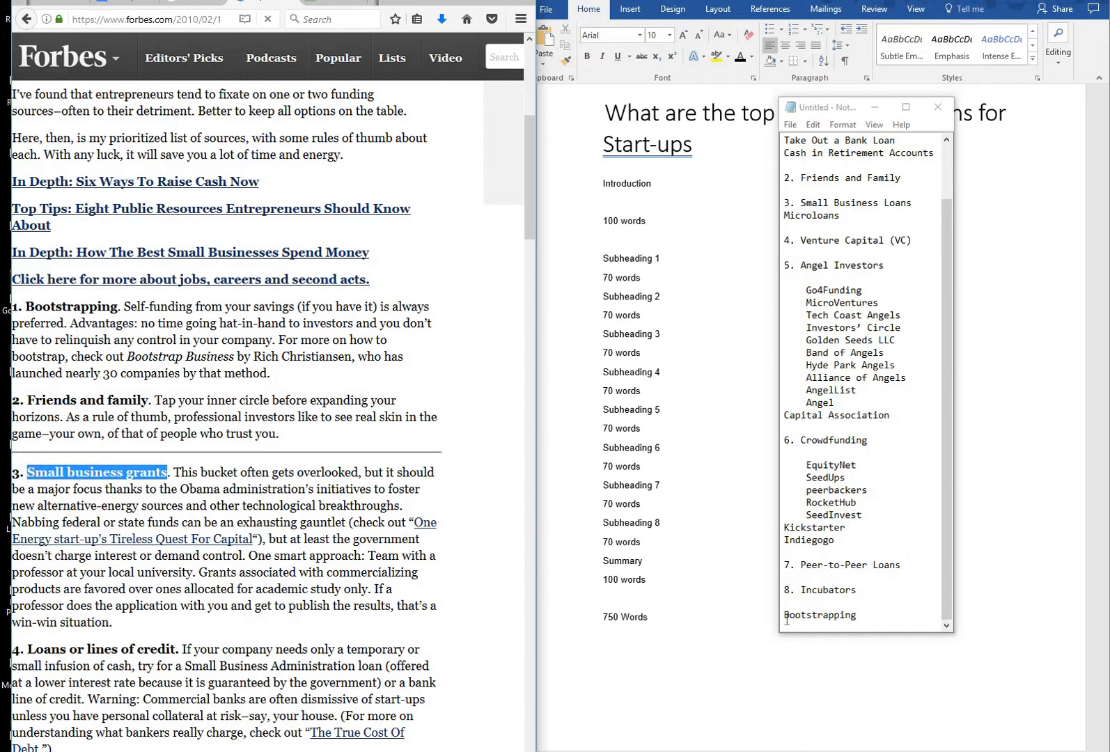
click(863, 610)
key(Return)
key(Return)
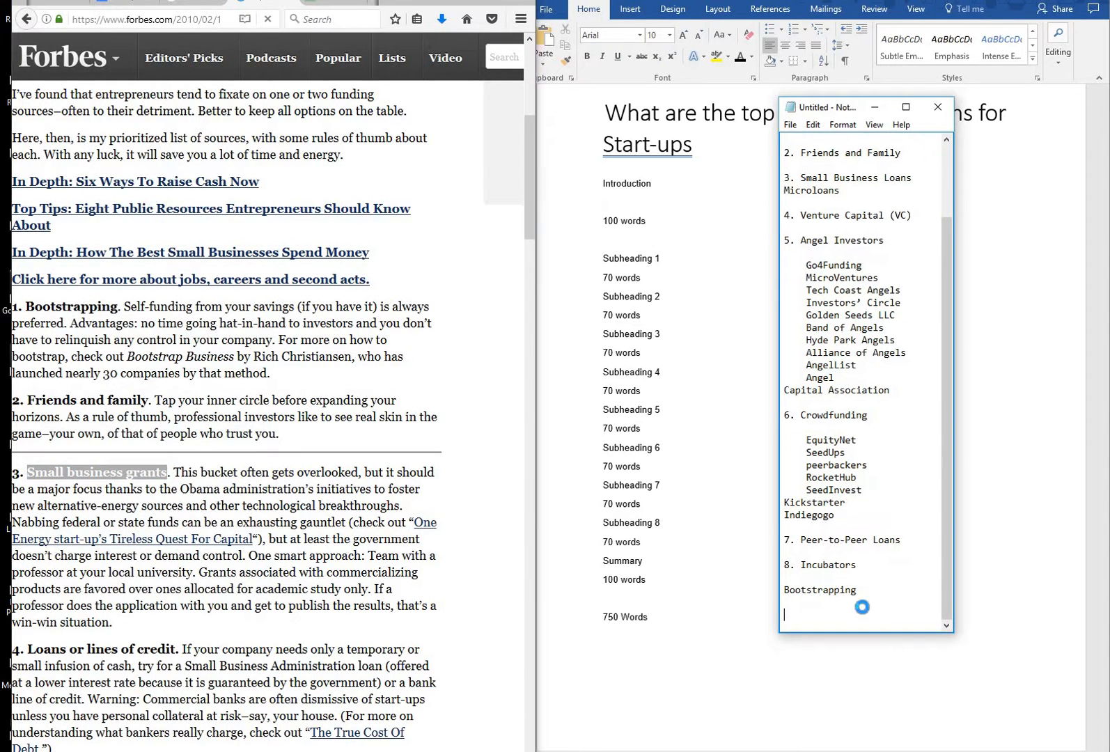
key(ctrl+v)
- Copy the Forbes article heading "Bartering" into the note below "Small business grants", separated by a blank line
scroll(199, 572, down, 4)
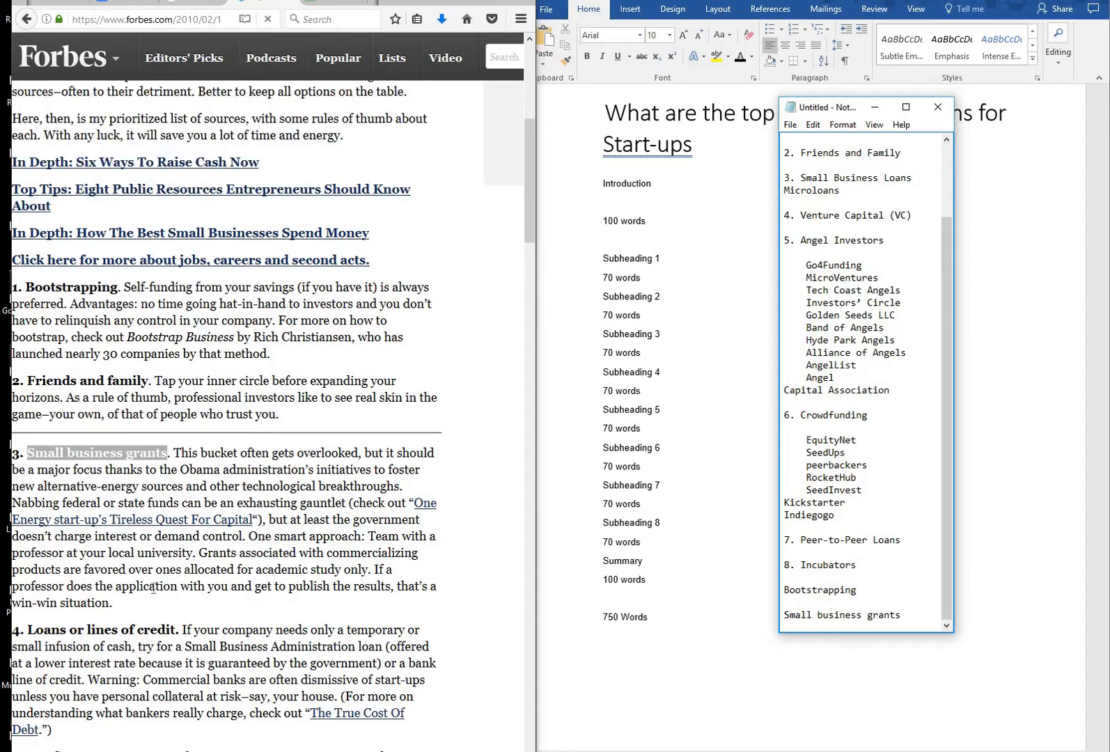
scroll(105, 521, down, 4)
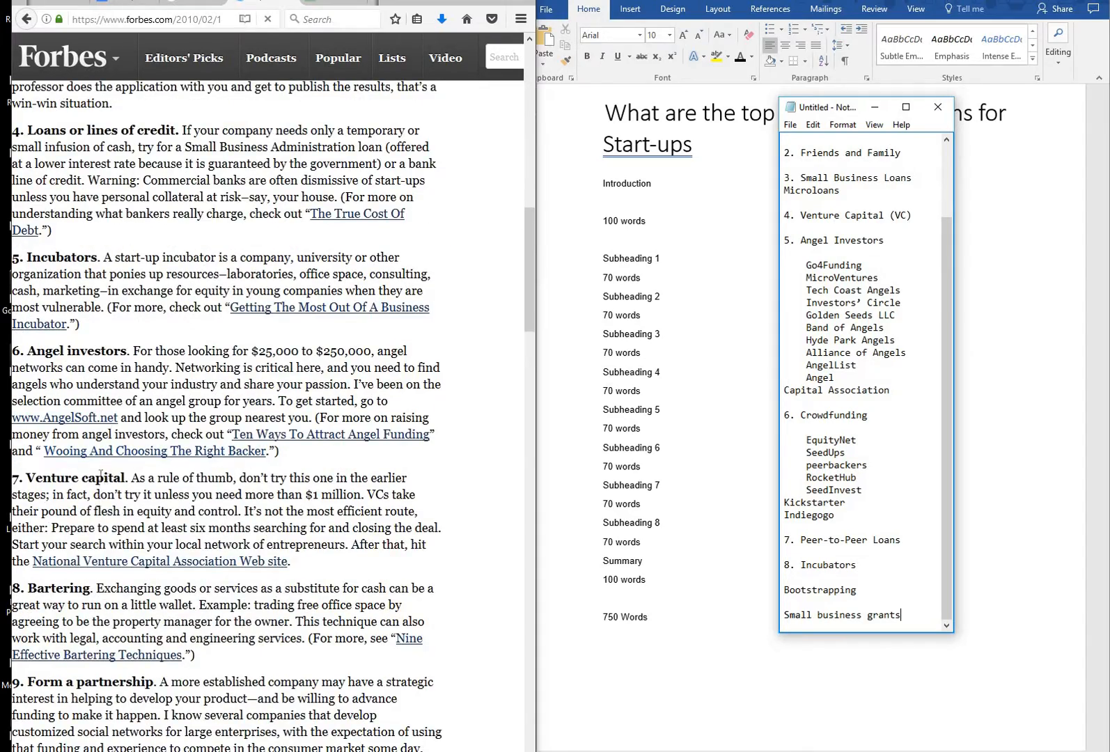
scroll(125, 524, down, 3)
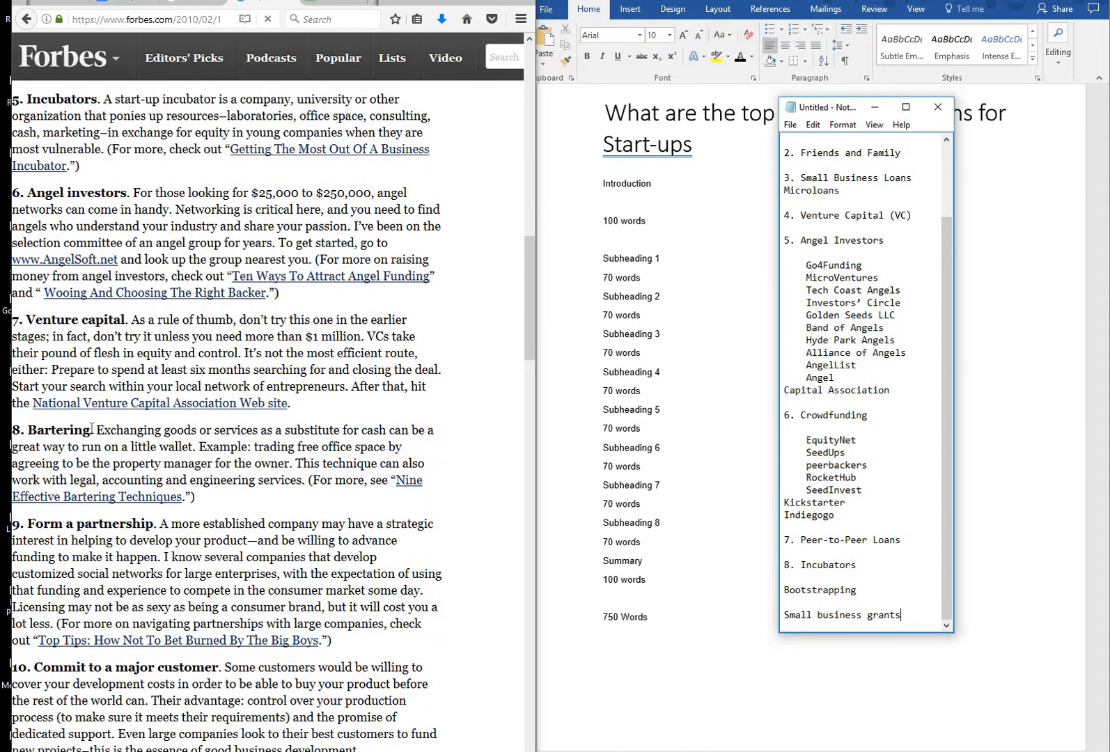
drag(91, 428, 32, 425)
key(ctrl+c)
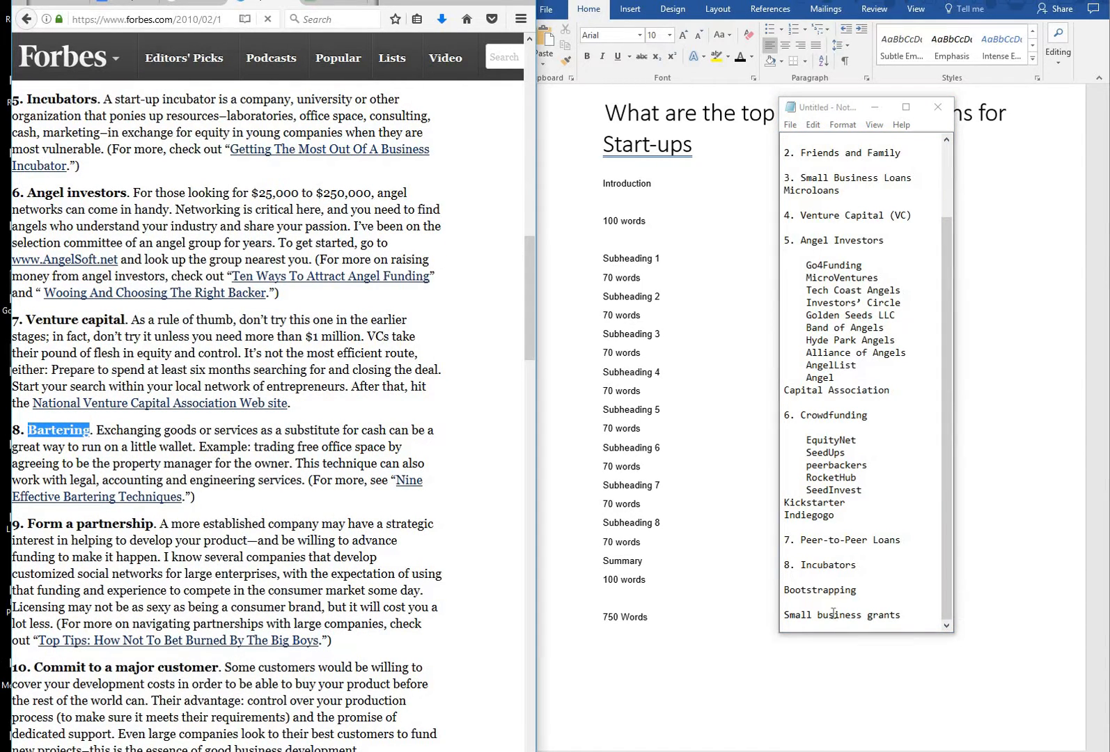
click(909, 611)
key(Return)
key(Return)
key(ctrl+v)
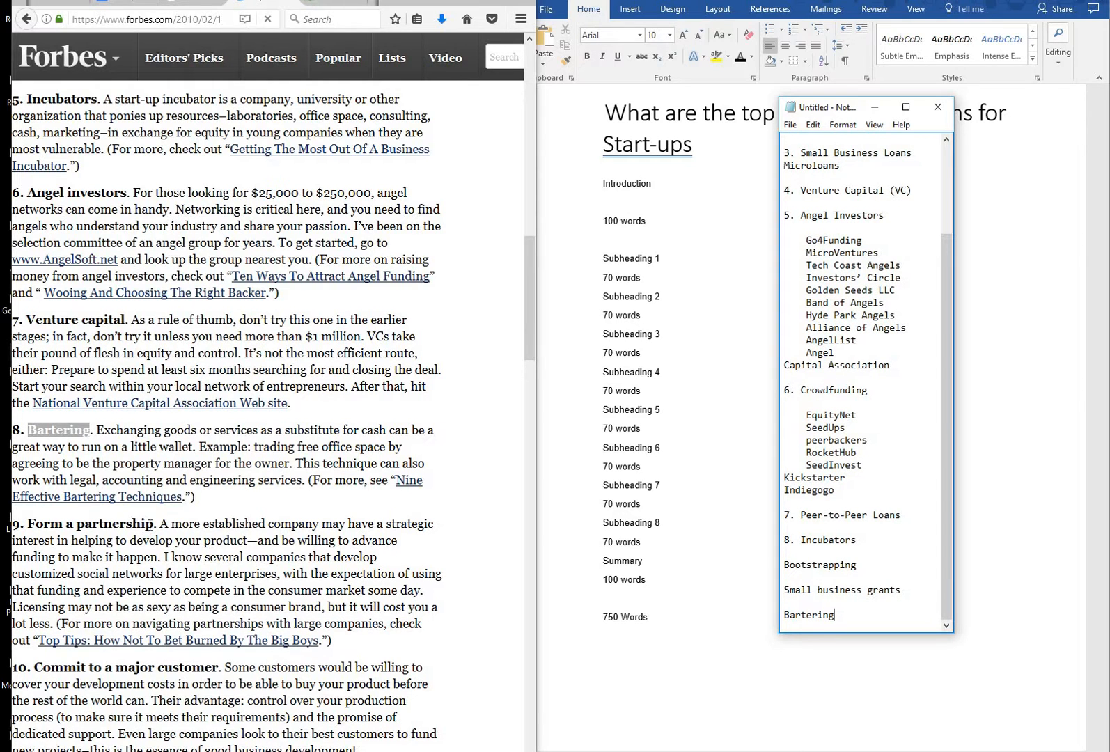
- Copy the Forbes article heading "Form a partnership" into the note below "Bartering", separated by a blank line
drag(150, 523, 31, 521)
key(ctrl+c)
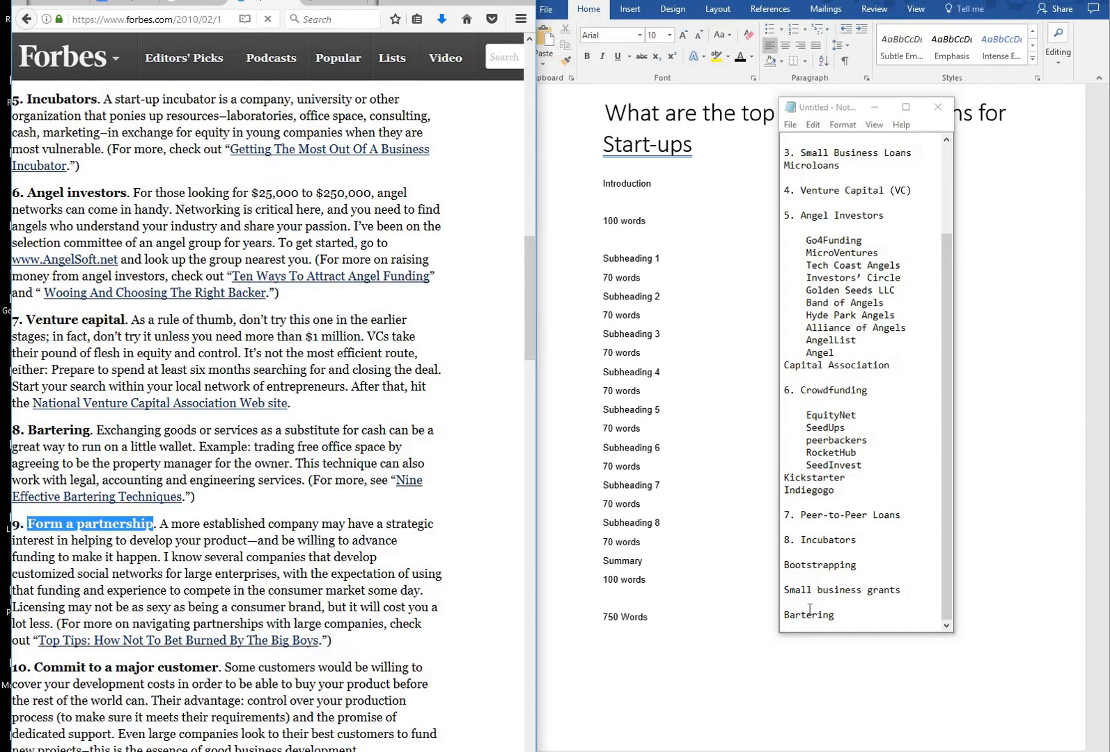
click(851, 615)
key(Return)
key(Return)
key(ctrl+v)
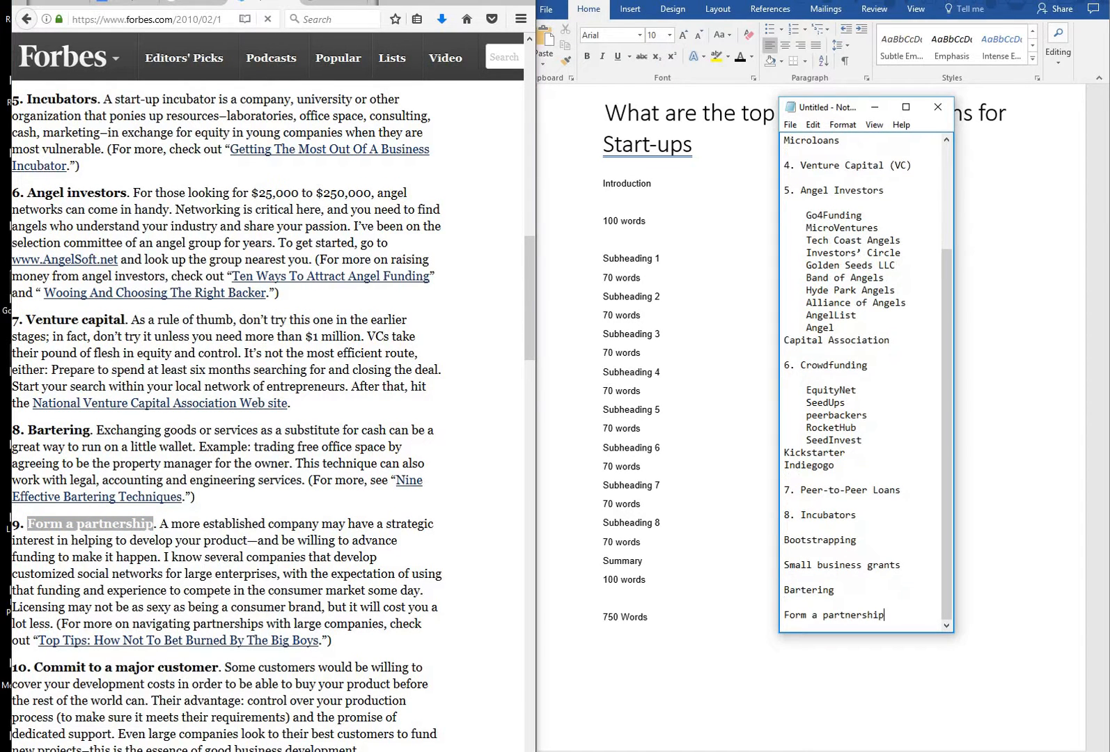
- Copy the Forbes article heading "Commit to a major customer" into the note below "Form a partnership", separated by a blank line
scroll(202, 532, down, 3)
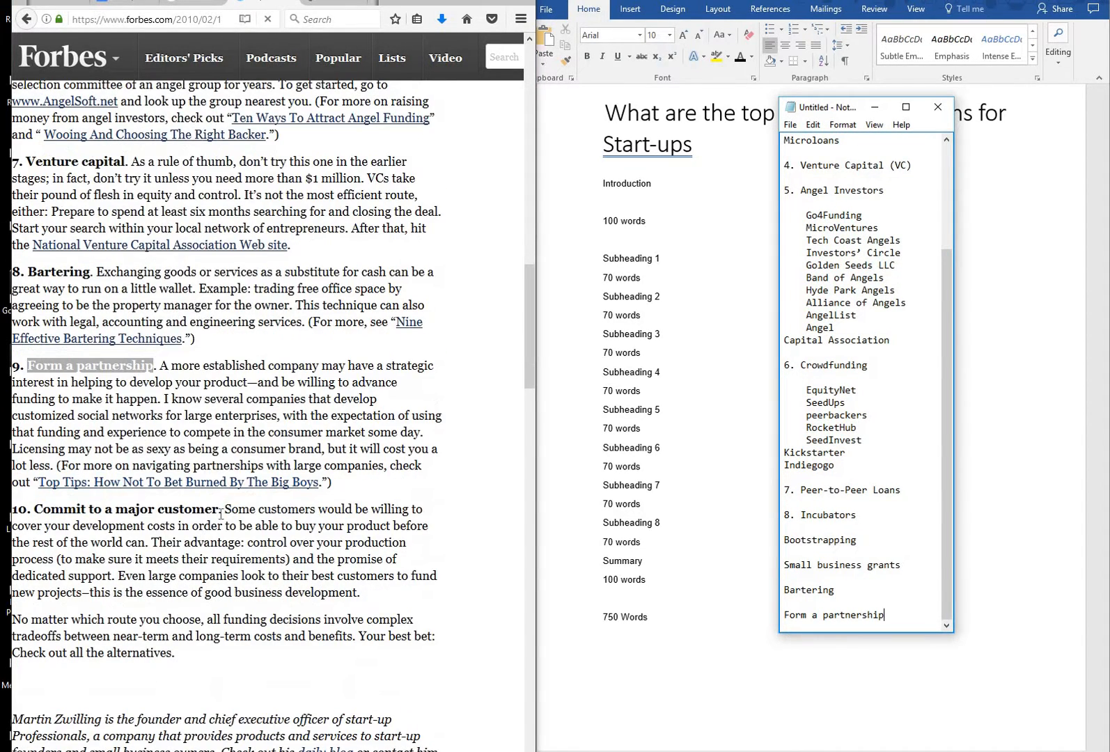
drag(219, 509, 34, 510)
key(ctrl+c)
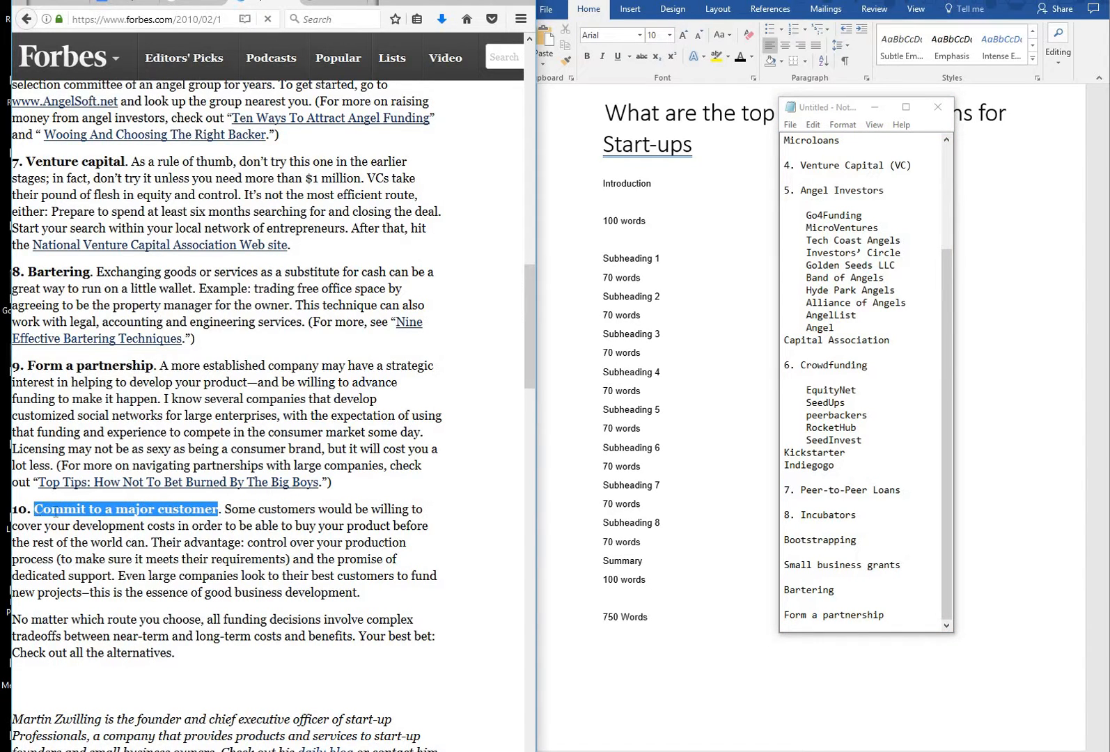
click(893, 613)
key(Return)
key(Return)
key(ctrl+v)
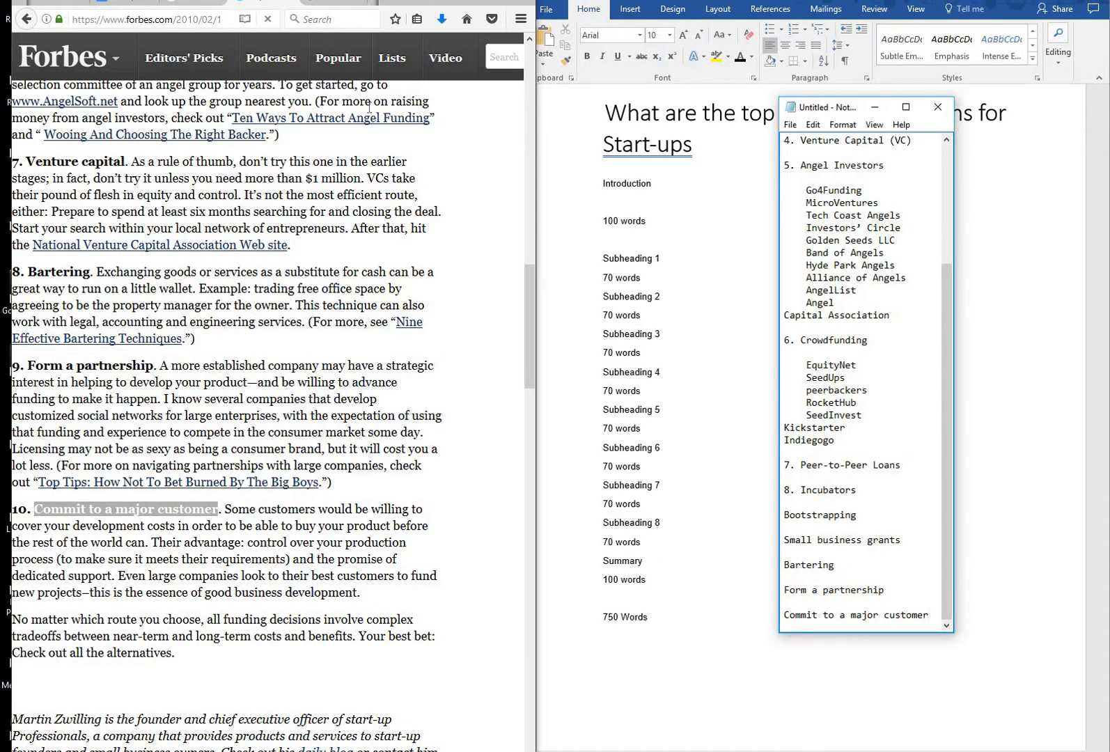
- Go past the Money Crashers article to Pollenizer's "Funding Options Available for Startups in Australia" and look through its sections for further funding ideas
click(322, 9)
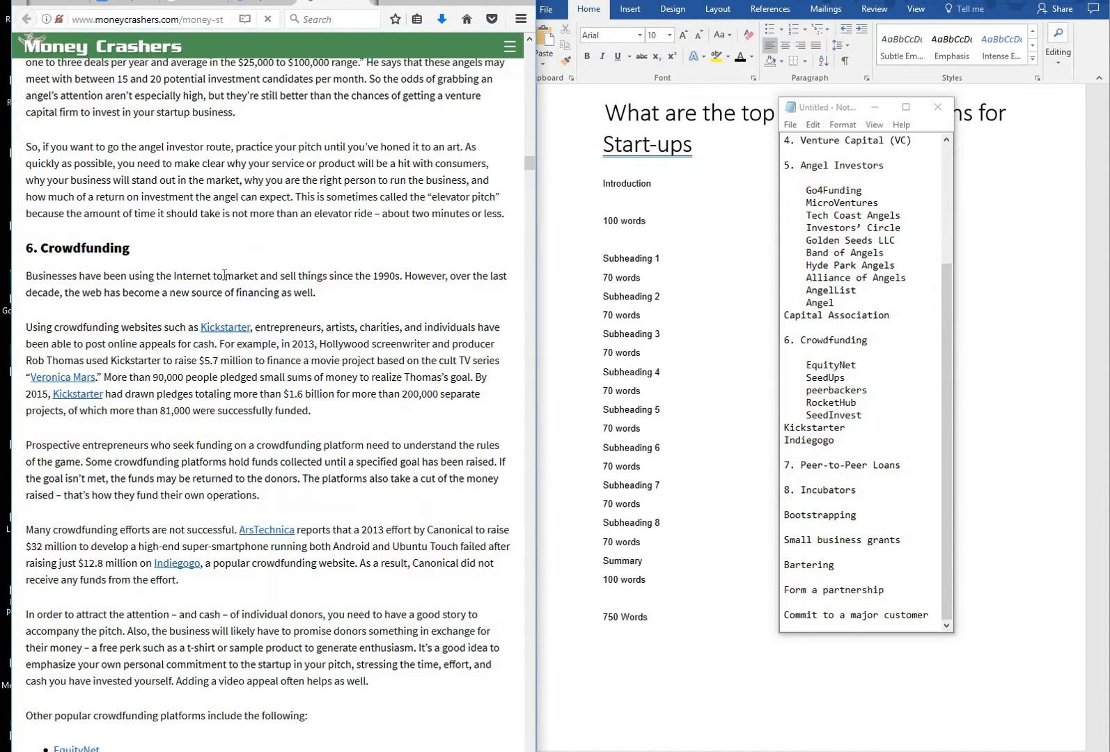
scroll(194, 106, up, 10)
scroll(195, 106, up, 8)
click(334, 2)
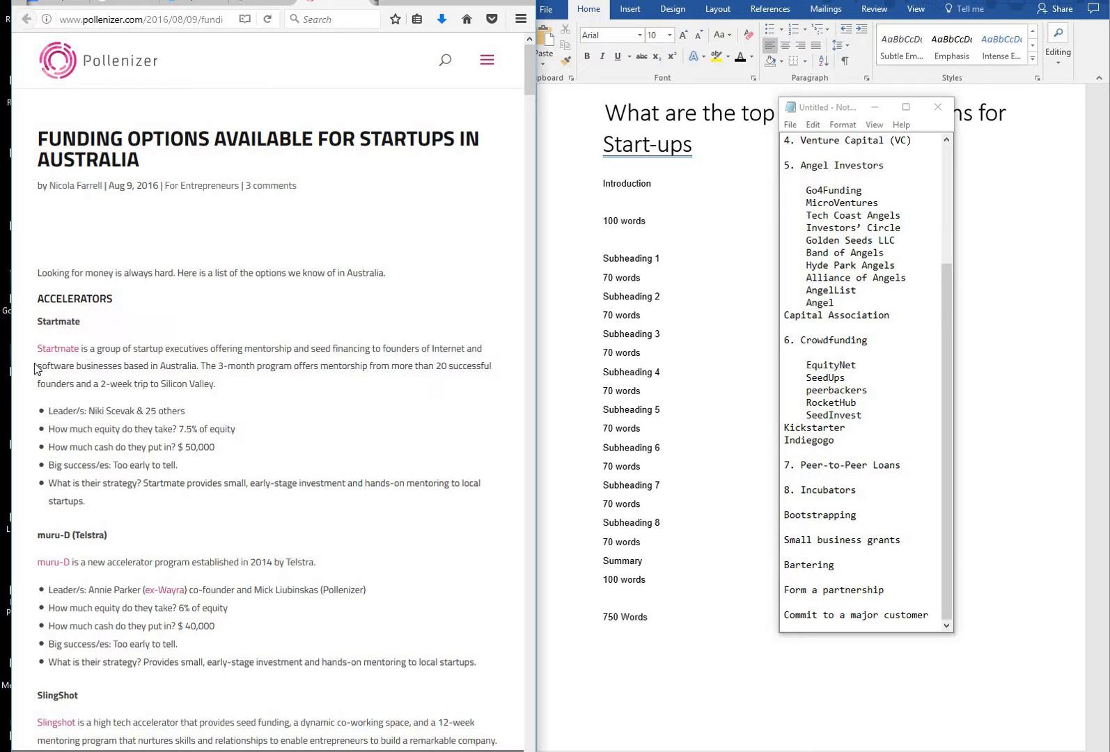
scroll(84, 359, down, 2)
scroll(82, 360, down, 4)
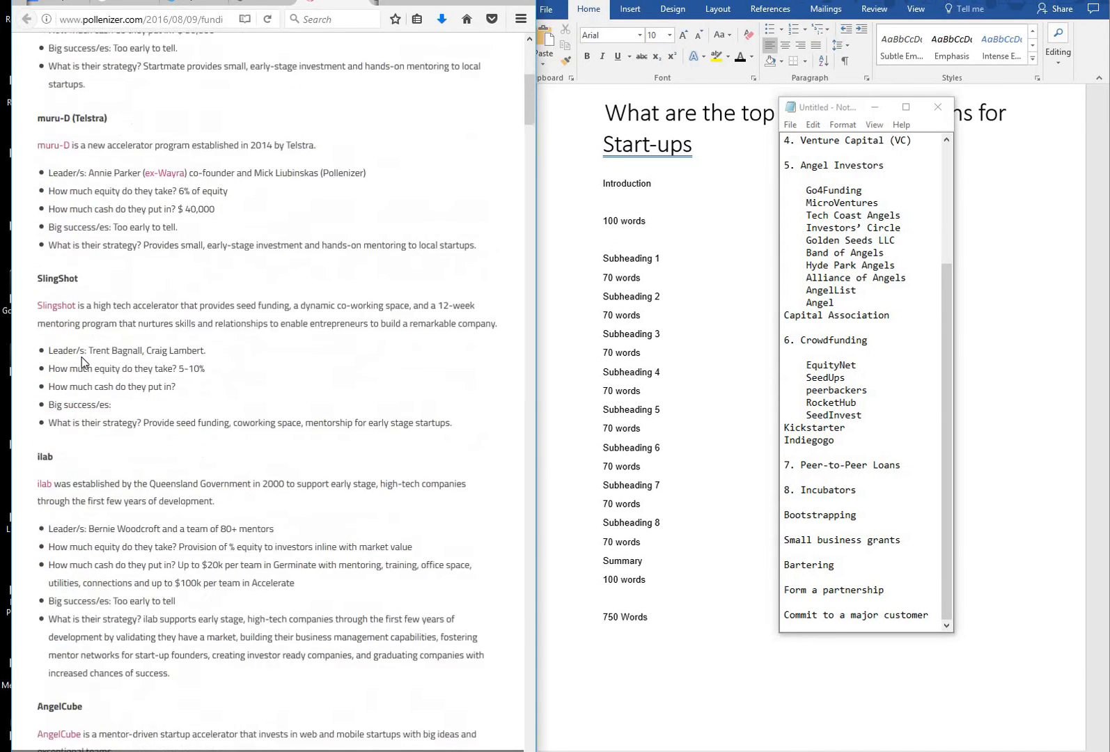
scroll(117, 478, down, 8)
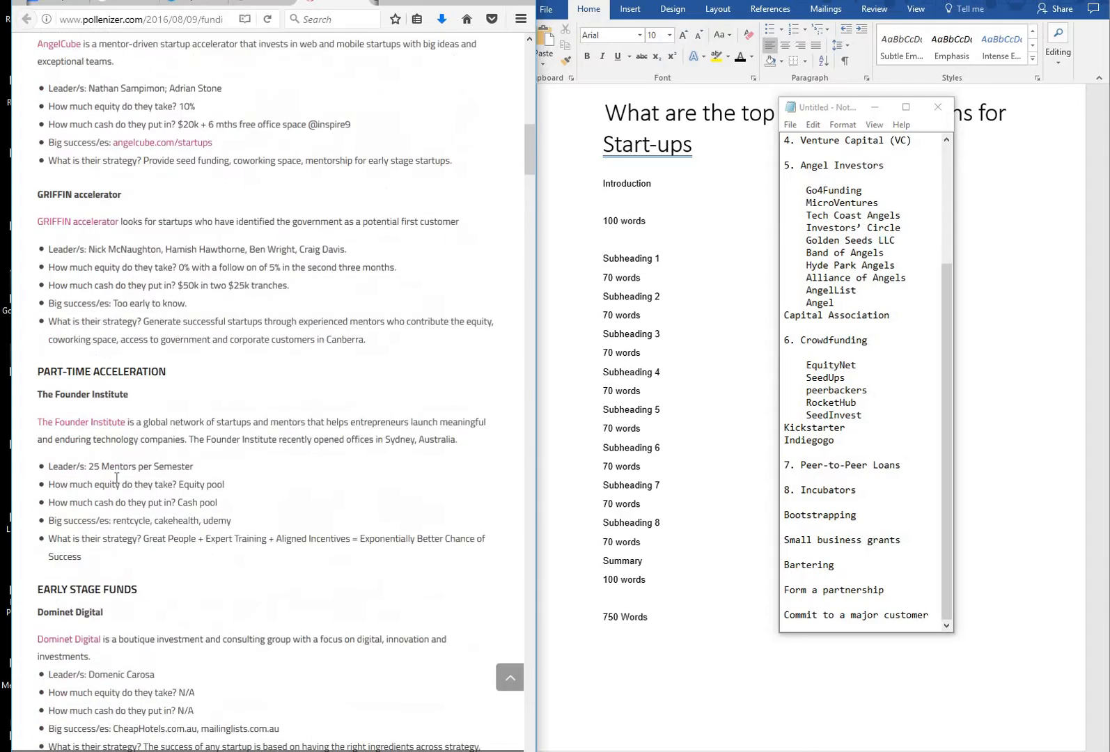
scroll(117, 403, down, 4)
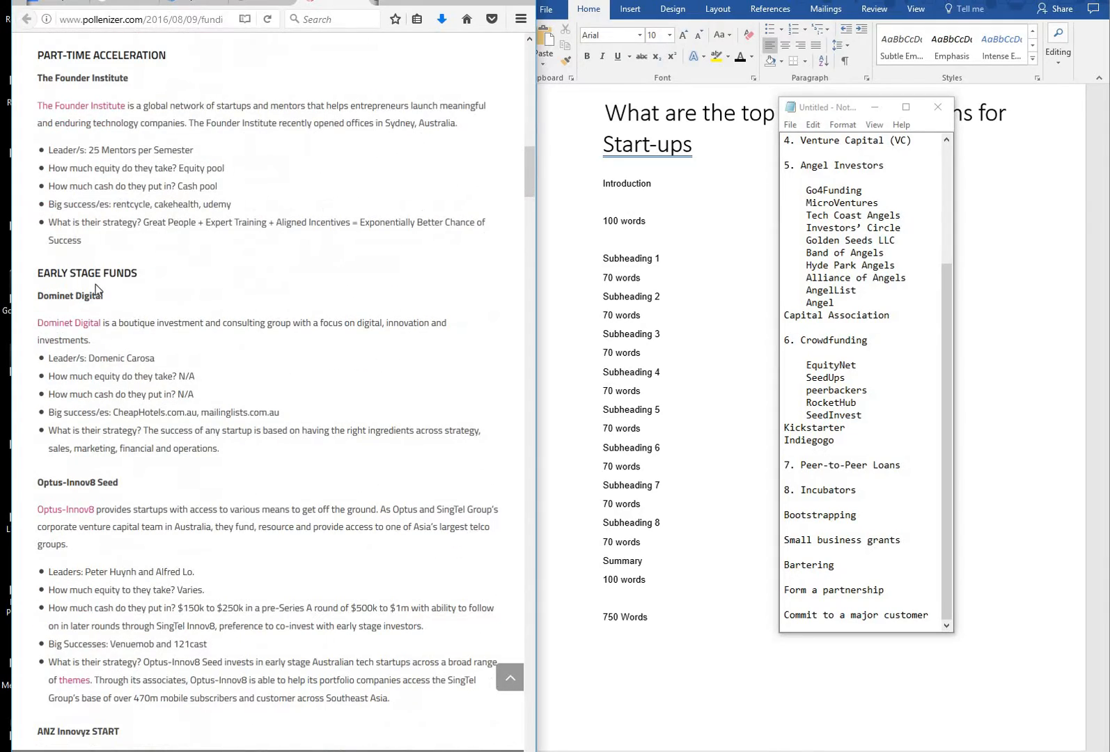
scroll(243, 408, down, 8)
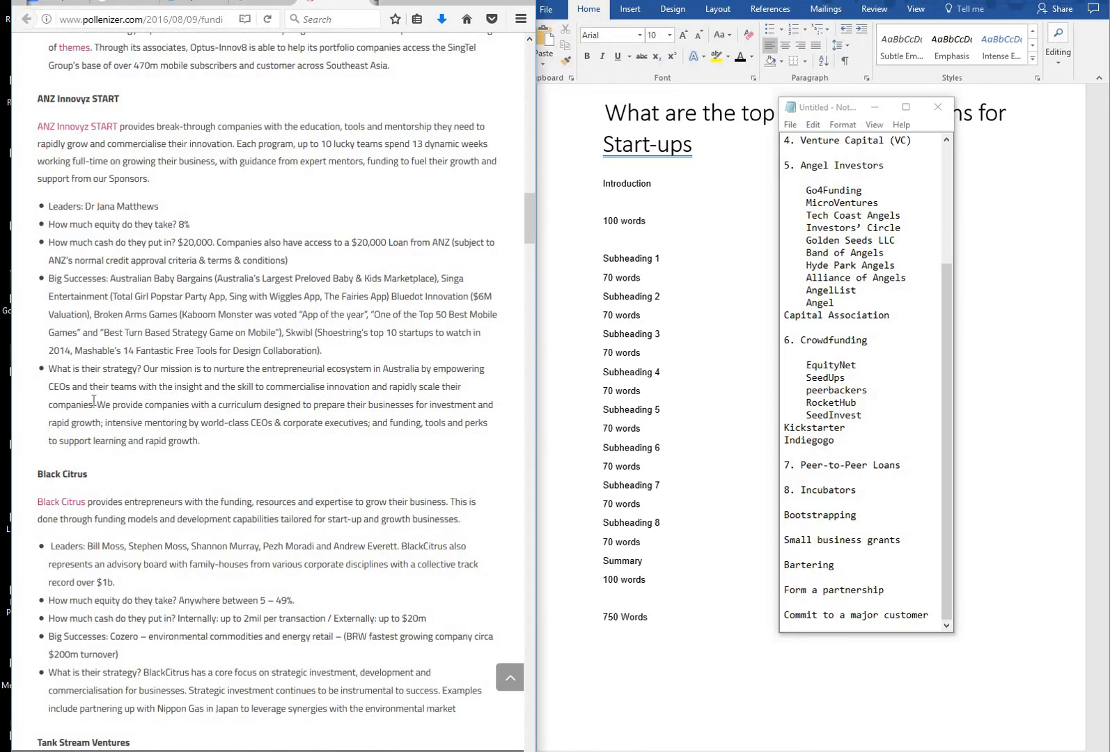
scroll(93, 402, down, 8)
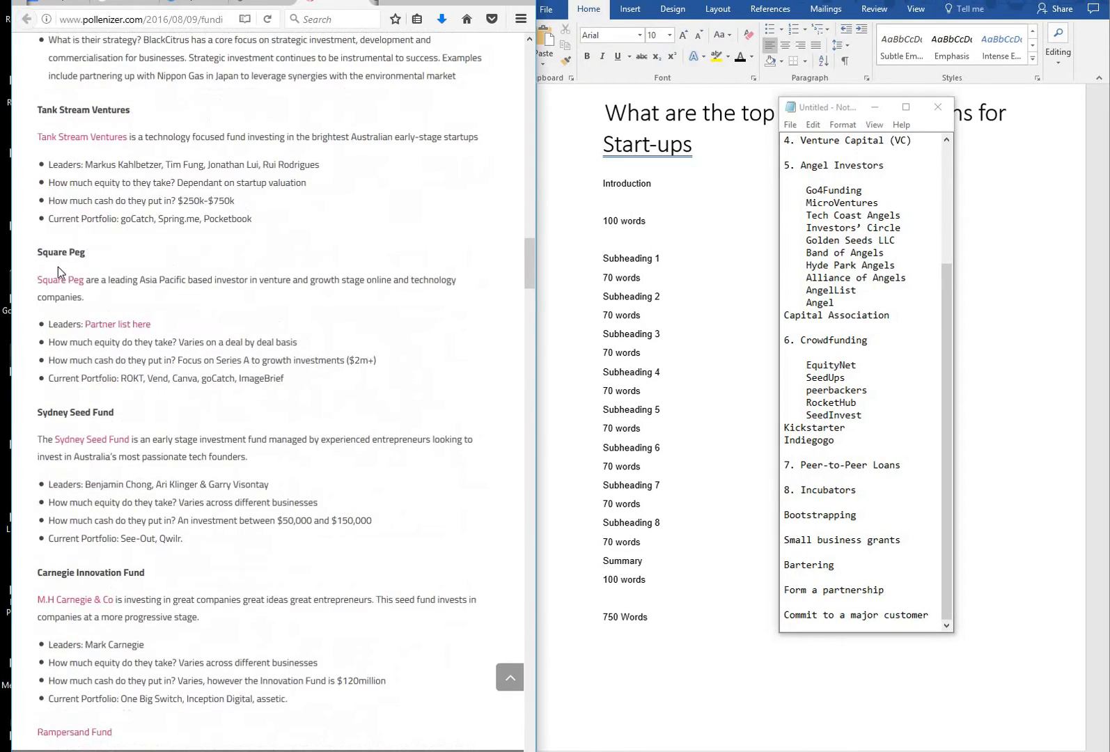
scroll(58, 269, down, 5)
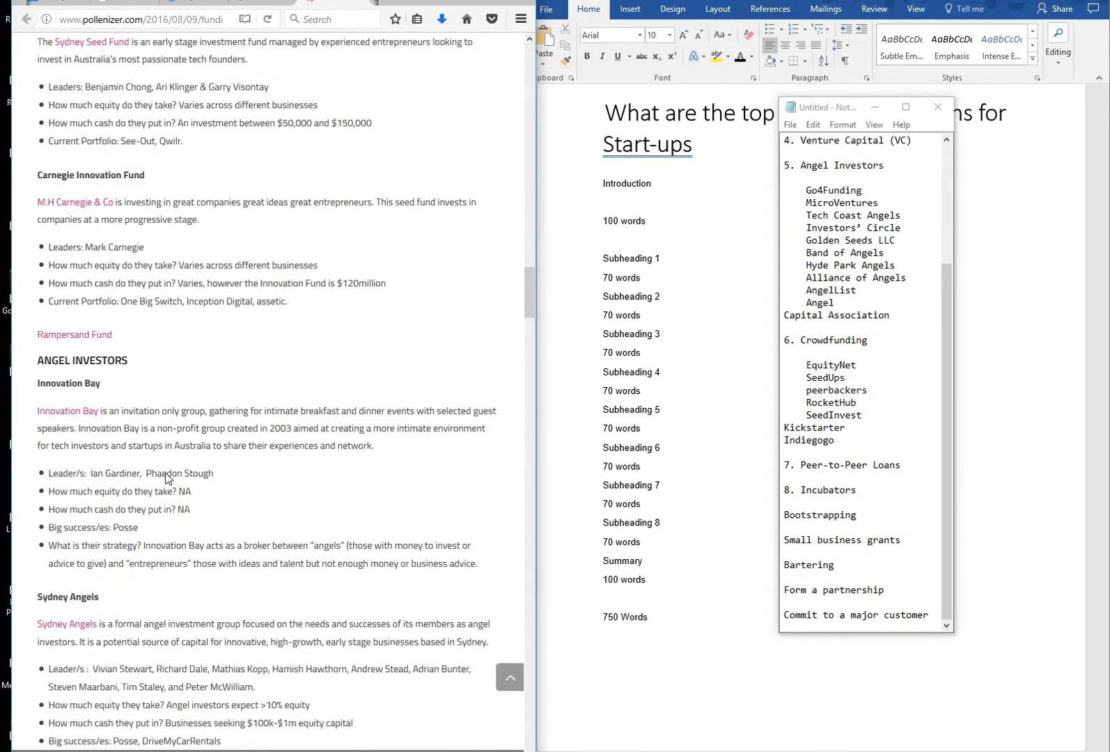
scroll(167, 478, down, 10)
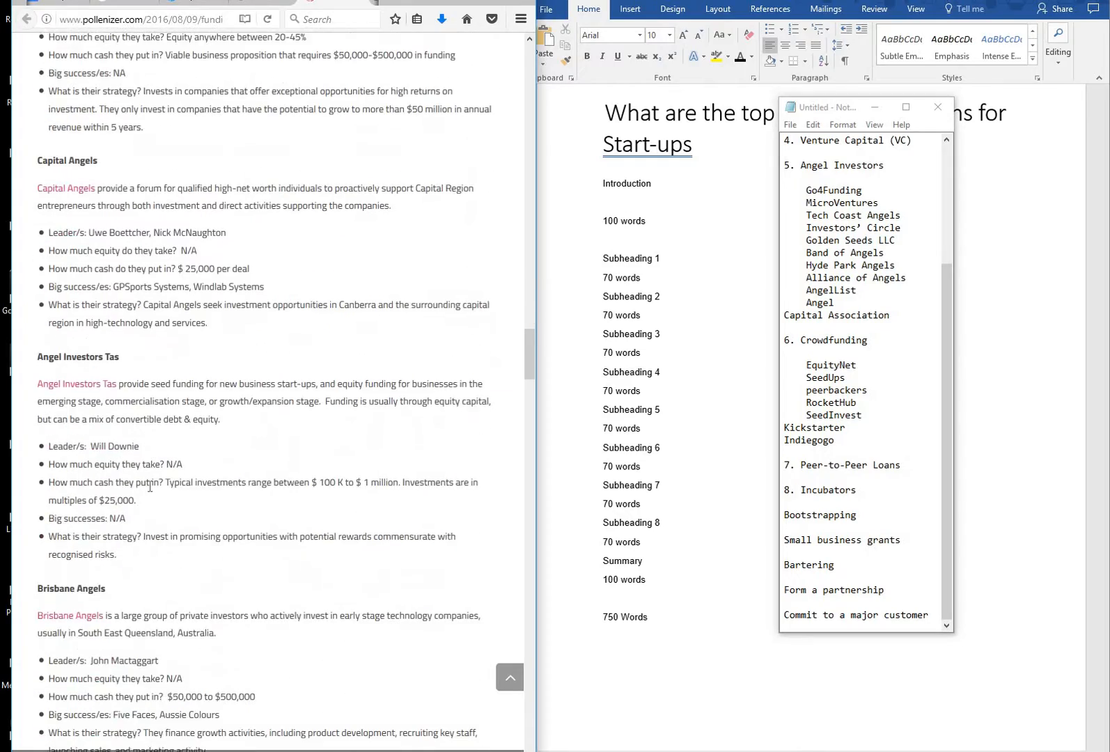
scroll(150, 487, down, 12)
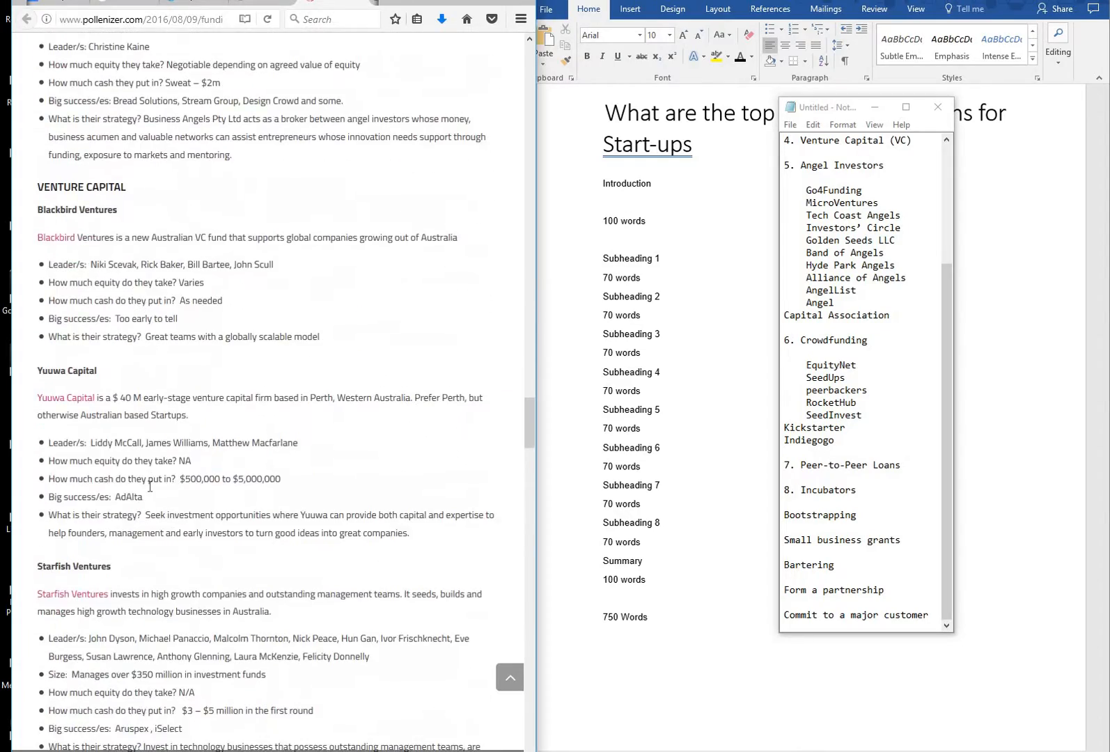
scroll(150, 486, down, 10)
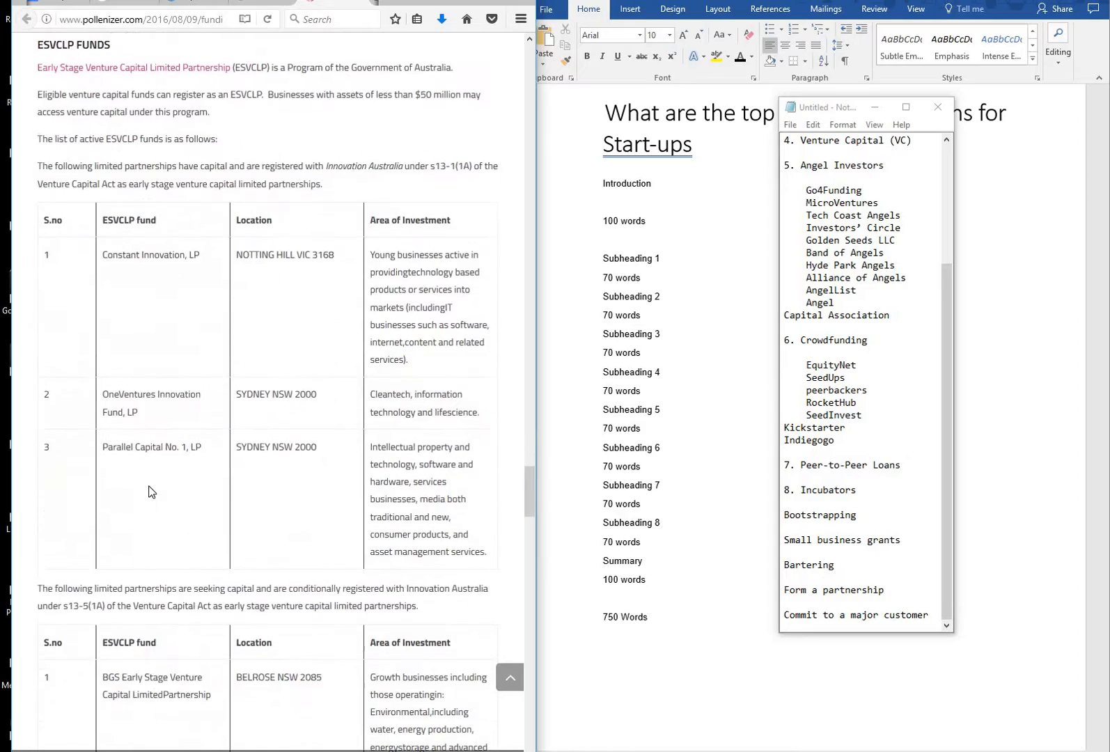
scroll(149, 488, down, 12)
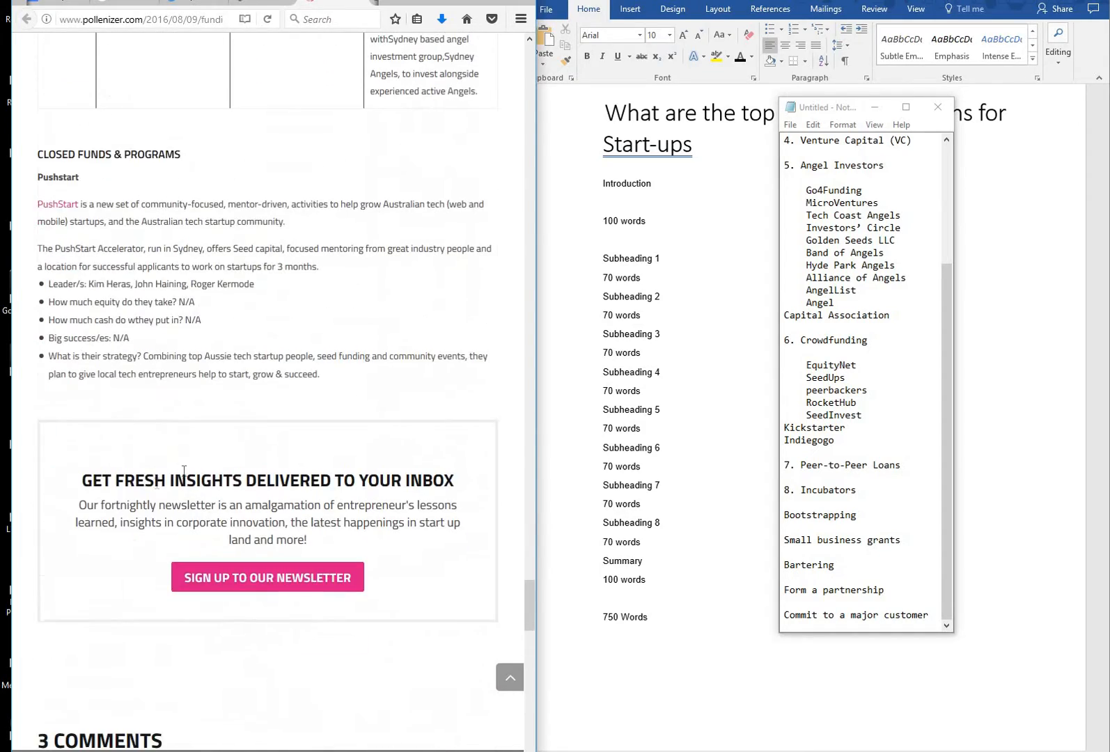
scroll(184, 472, up, 10)
- Return to the Google results and recheck the Forbes and Money Crashers articles for funding options
key(alt+Left)
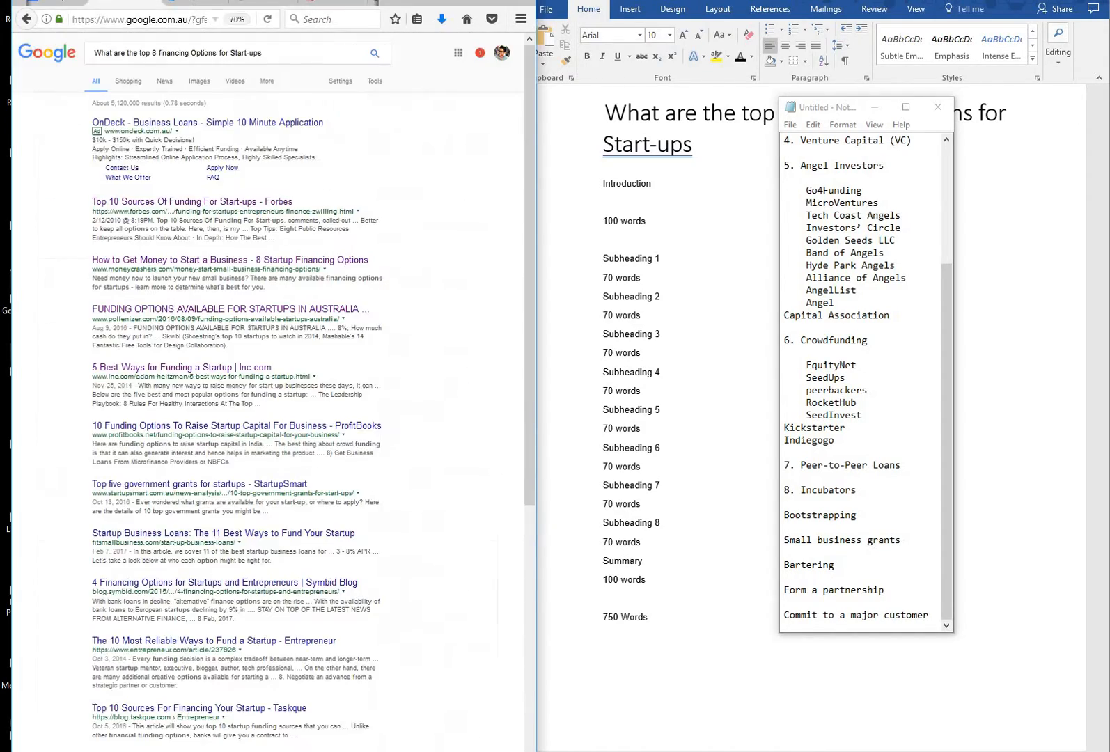
click(192, 201)
scroll(192, 300, up, 15)
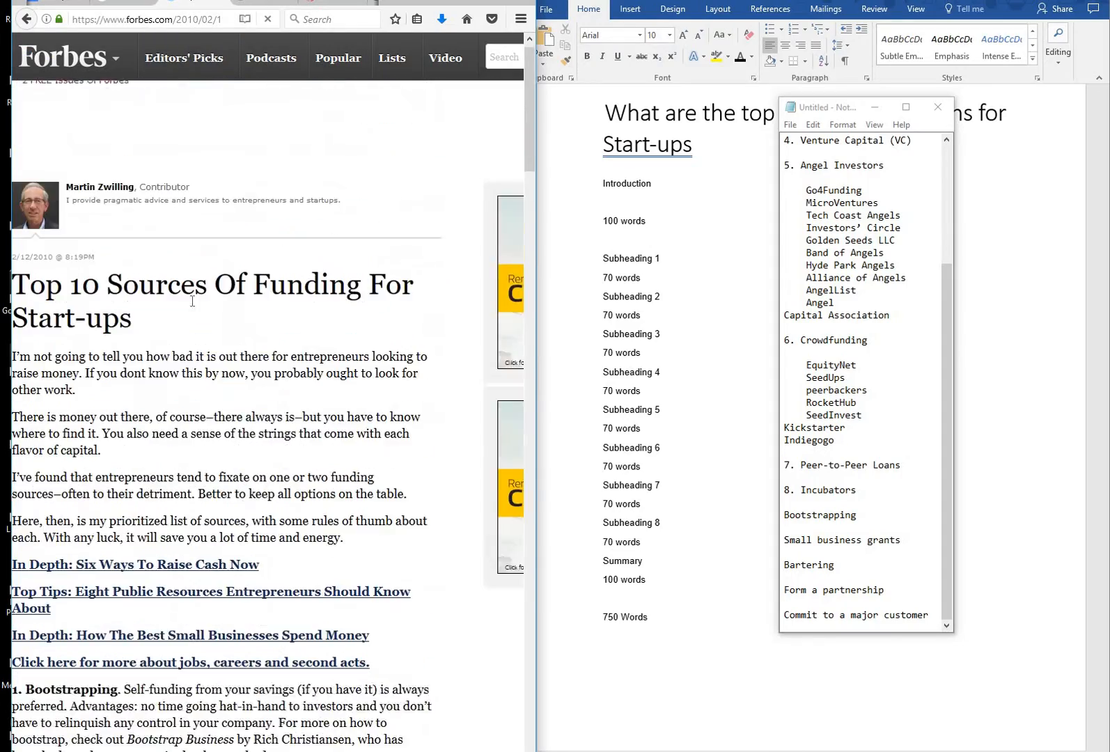
scroll(192, 301, down, 15)
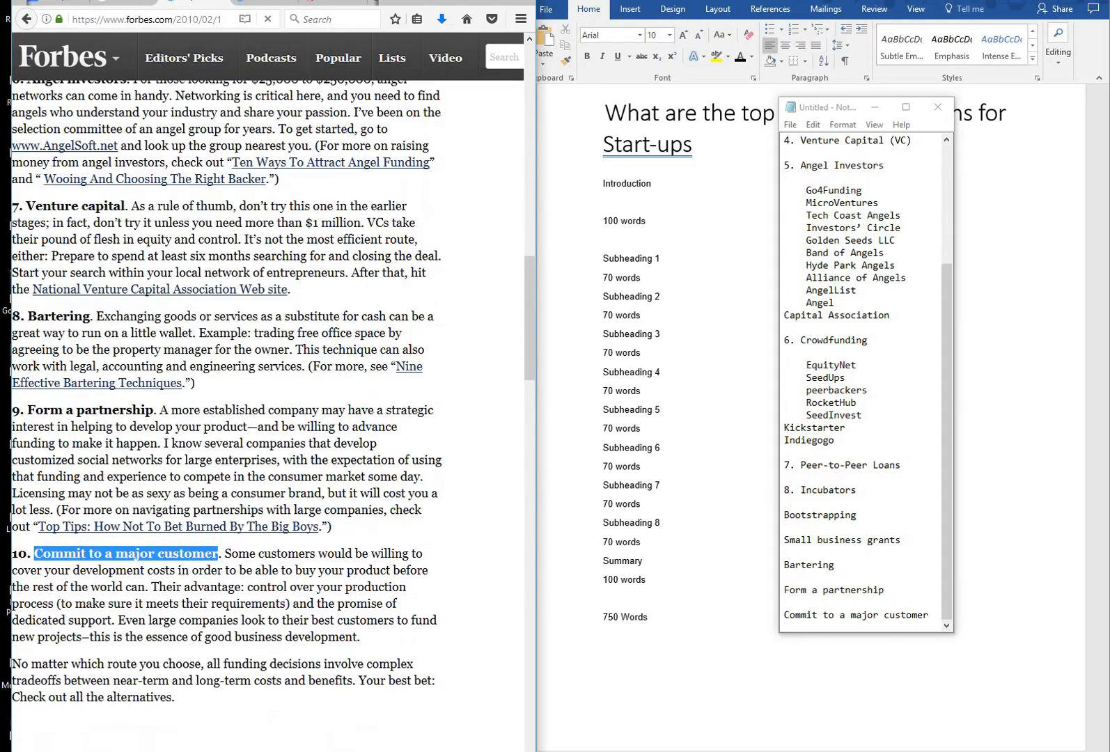
click(264, 2)
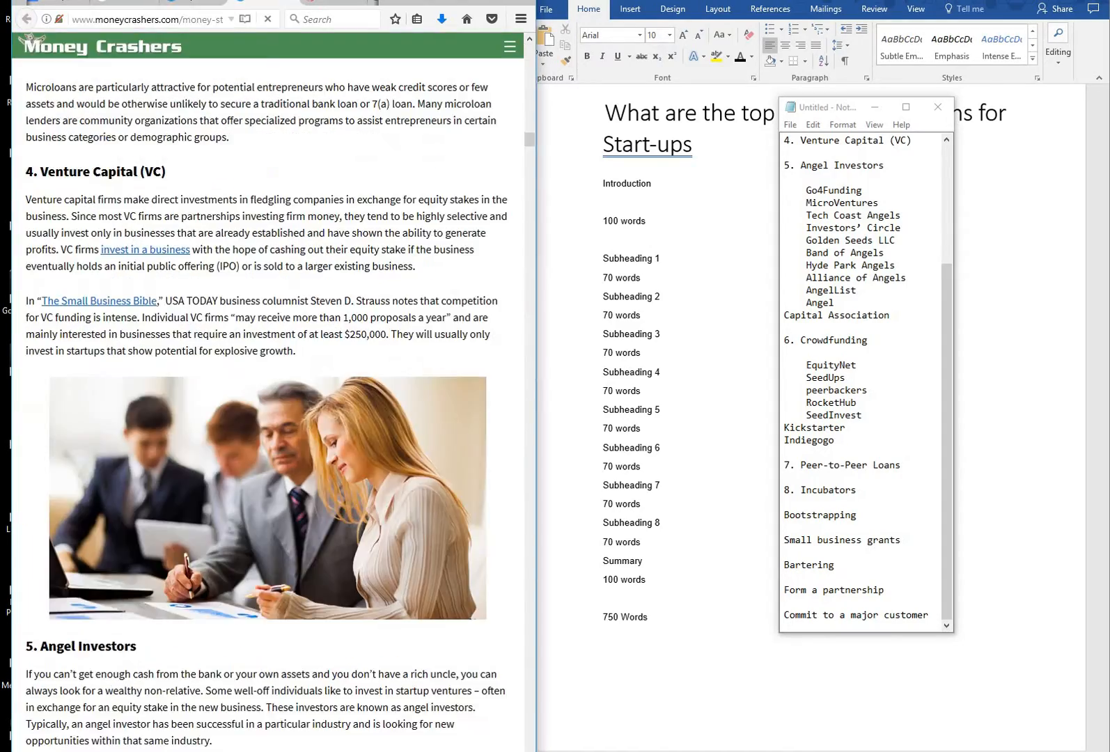
scroll(250, 104, up, 15)
- Bring up the Inc.com article on the best ways of funding a startup and reload the page
click(337, 2)
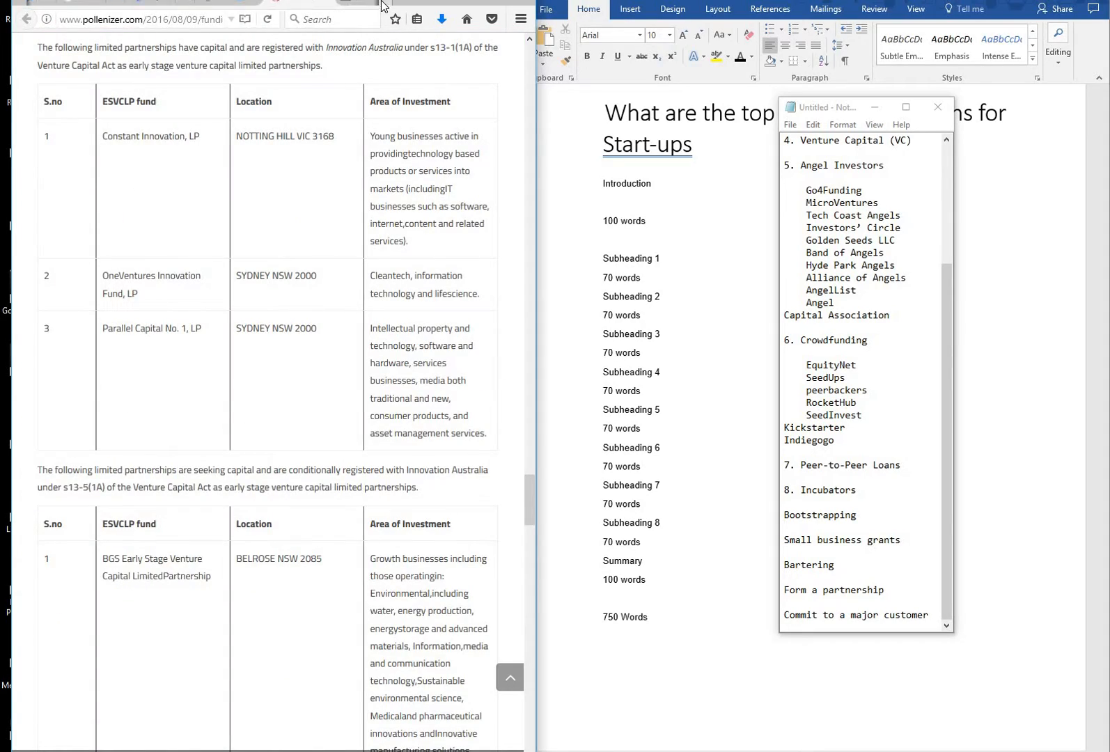
click(339, 2)
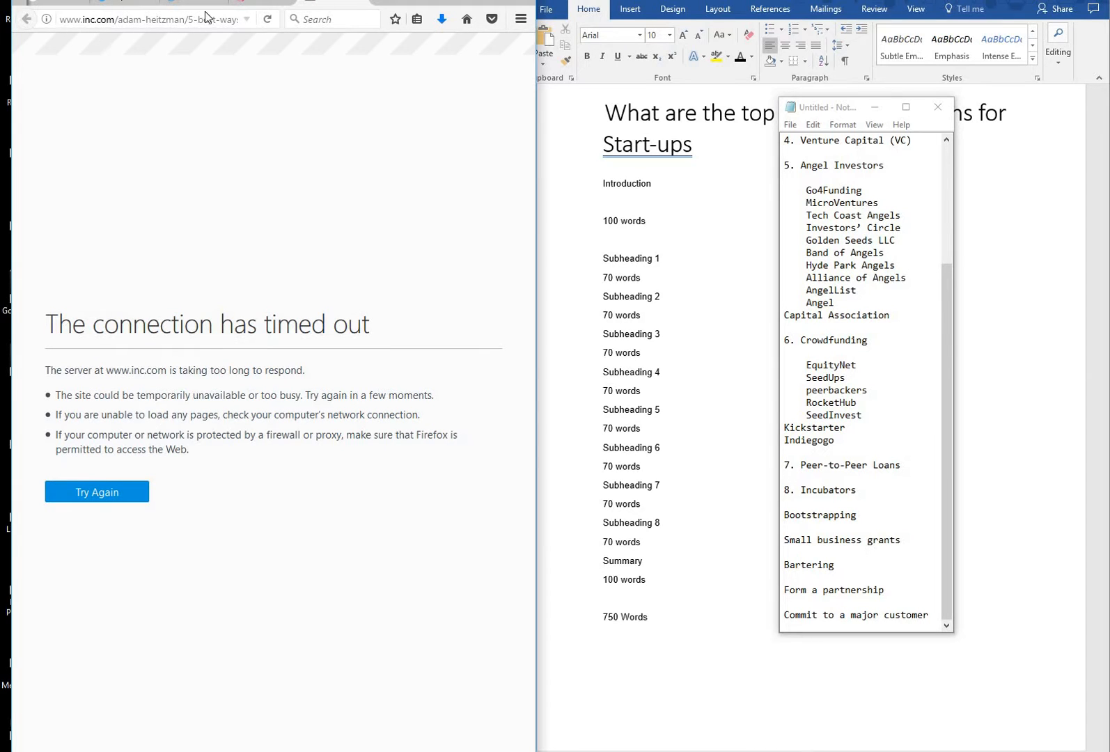
click(268, 22)
- Move the Notepad window off the Word document, widen it and place it over the browser, showing the note from its first line
scroll(729, 402, up, 1)
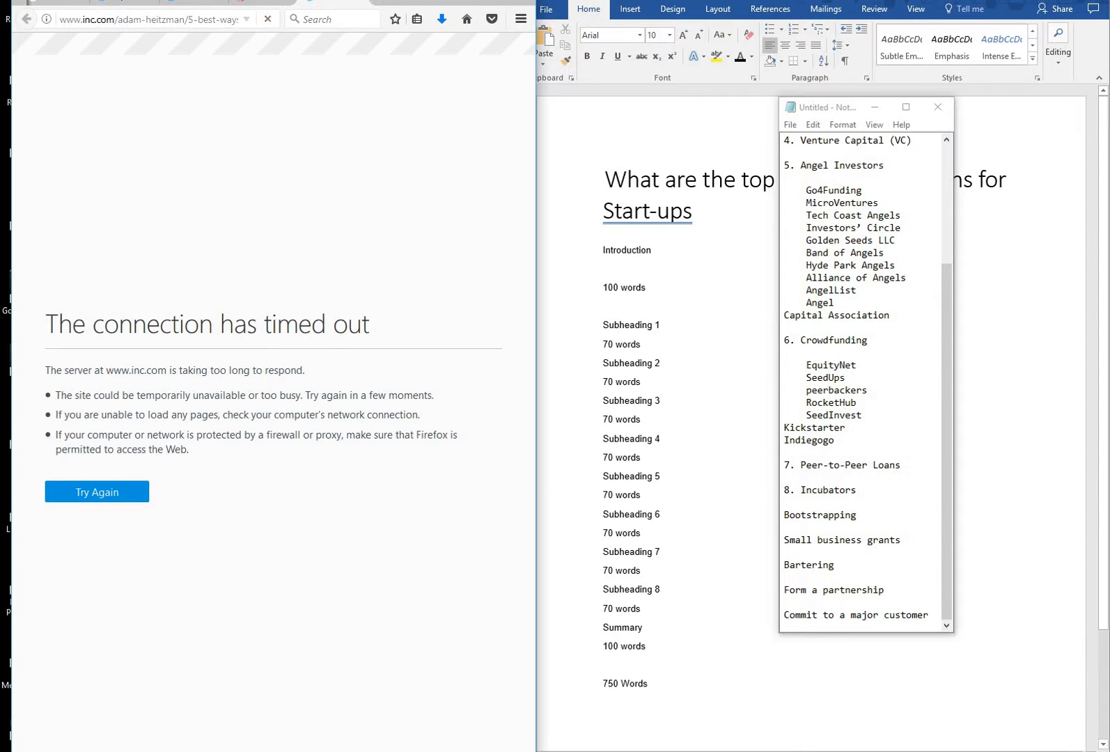
drag(858, 108, 244, 112)
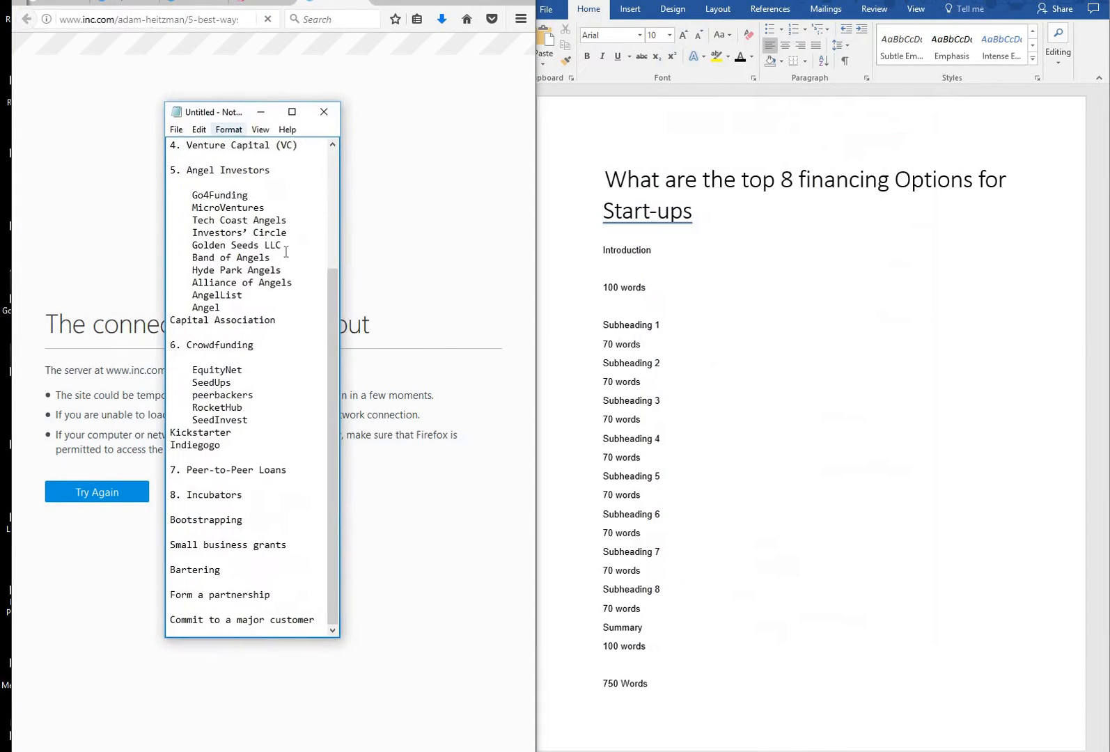
scroll(285, 252, up, 5)
drag(339, 225, 544, 254)
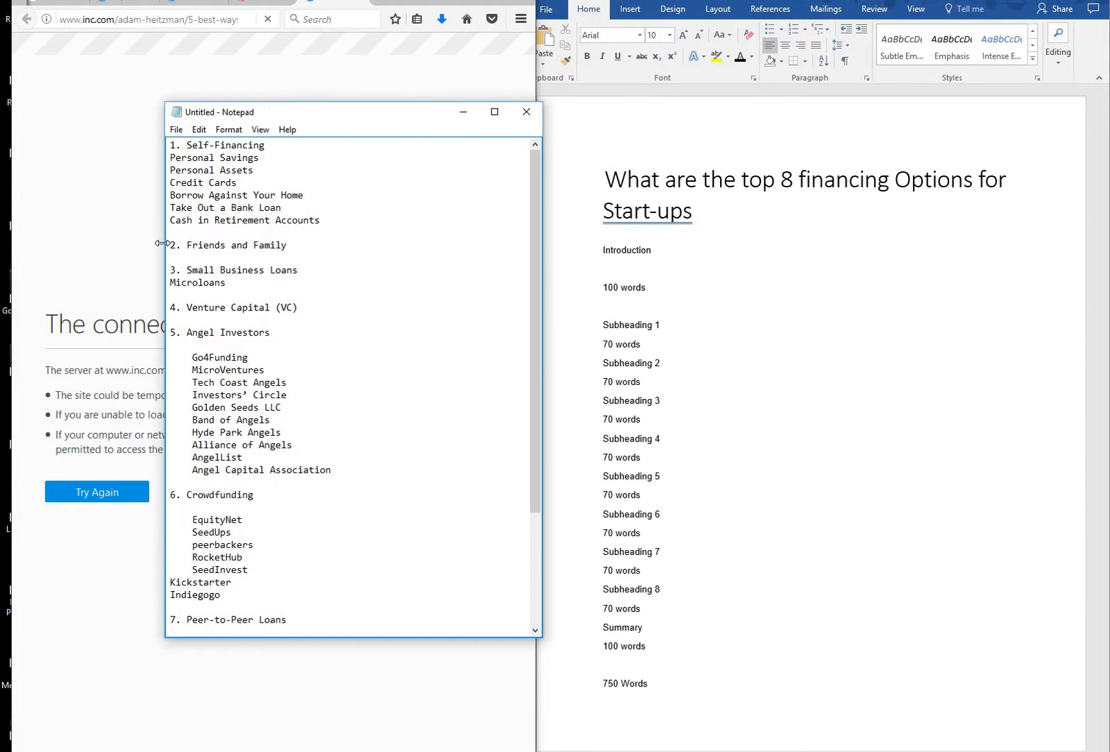
drag(162, 243, 1, 243)
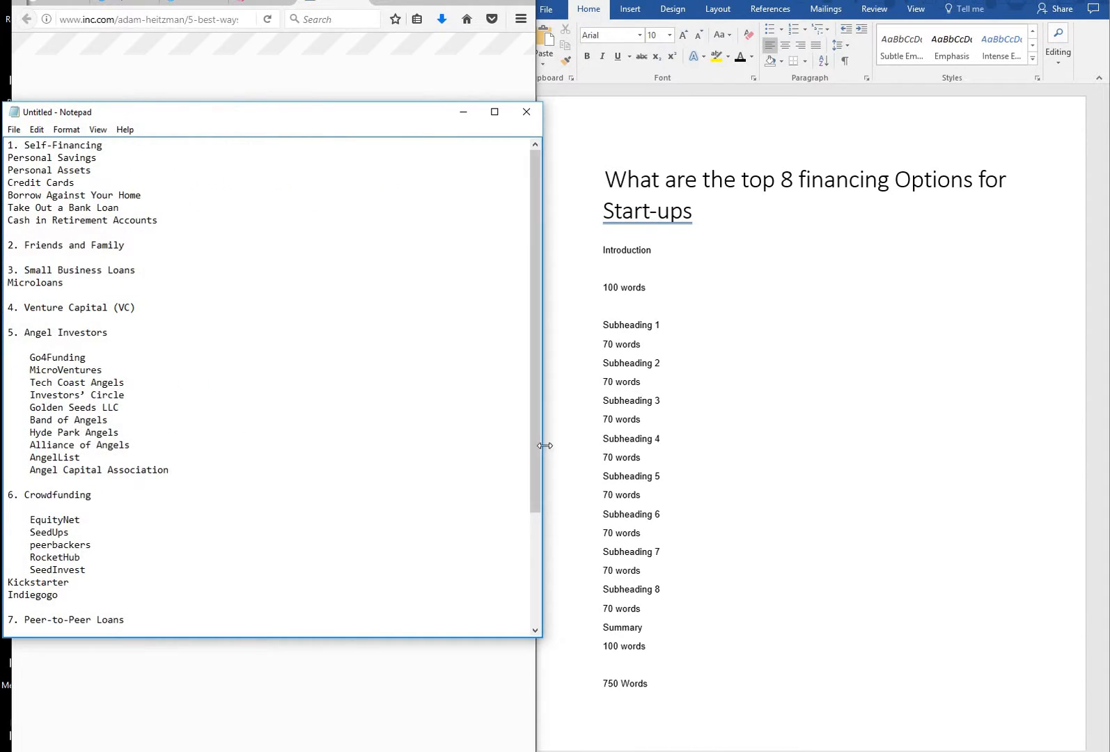
drag(545, 446, 377, 450)
drag(196, 113, 300, 90)
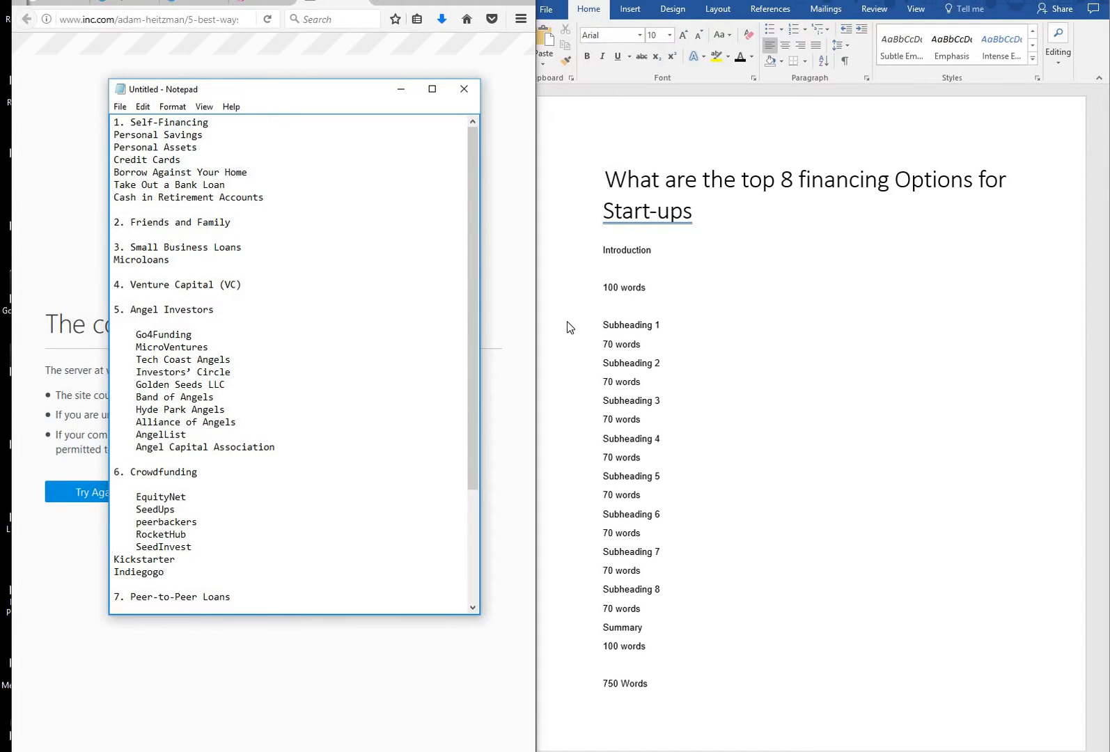
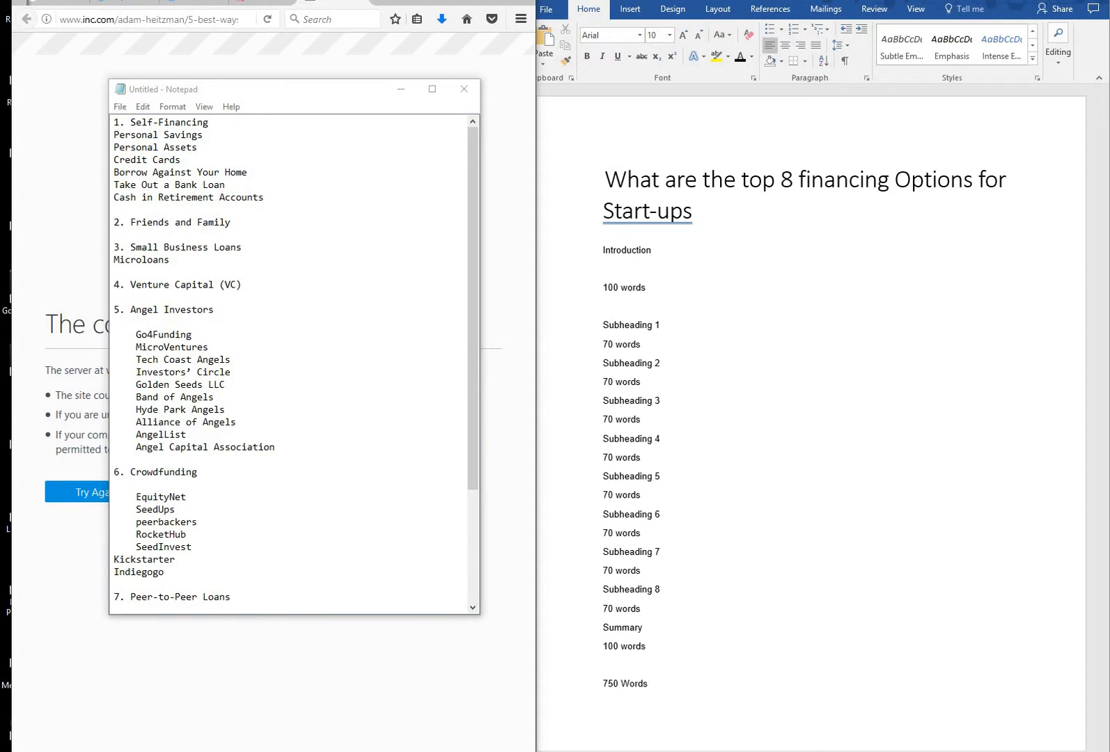
- Begin the text under the Introduction heading with "So, the wheels are finally in motion; Your new start-up company has received"
click(699, 250)
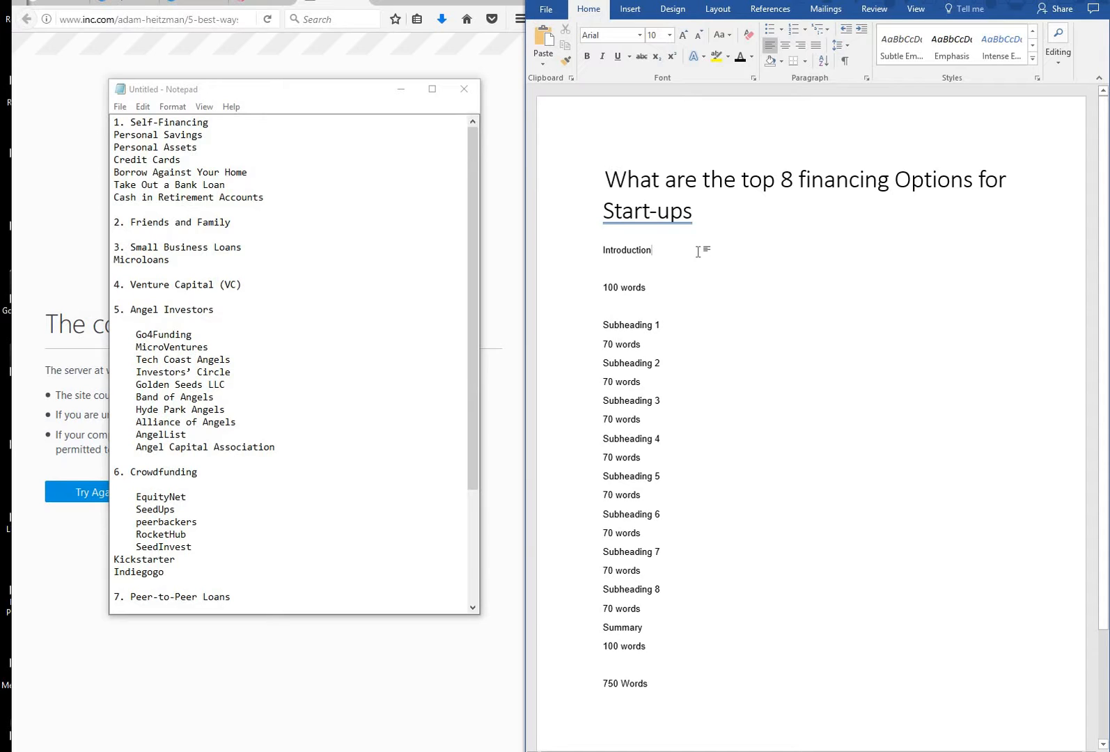
key(Return)
key(Return)
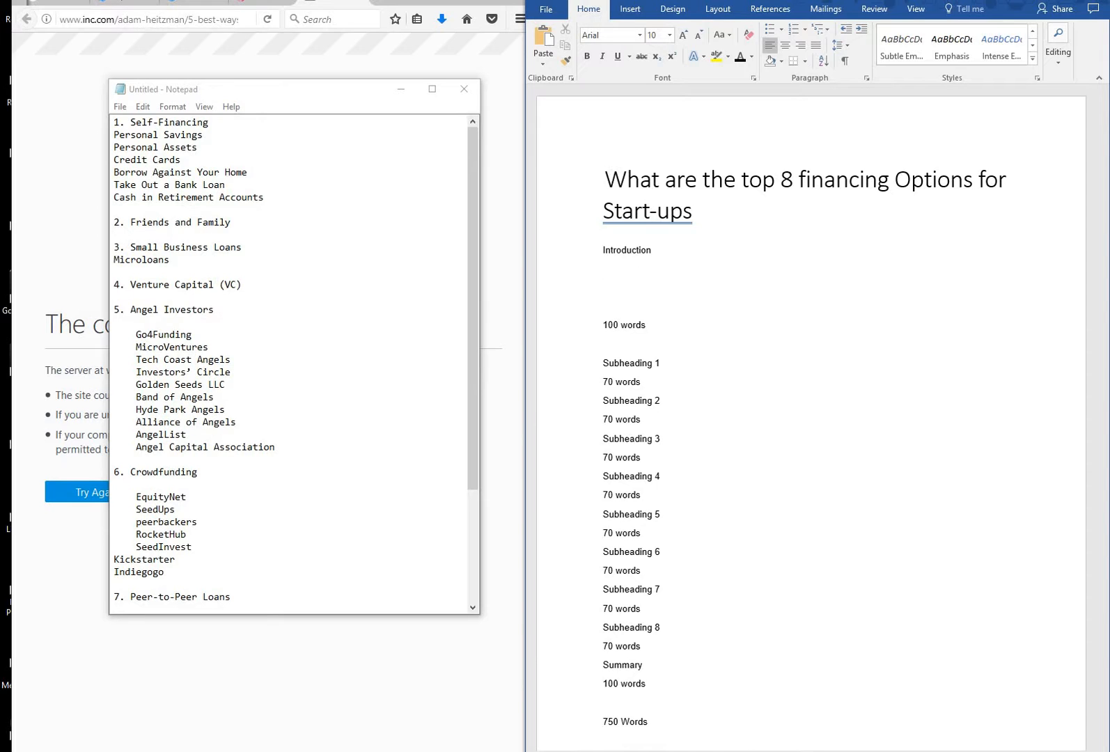
text(So, the wheels are finally in motion)
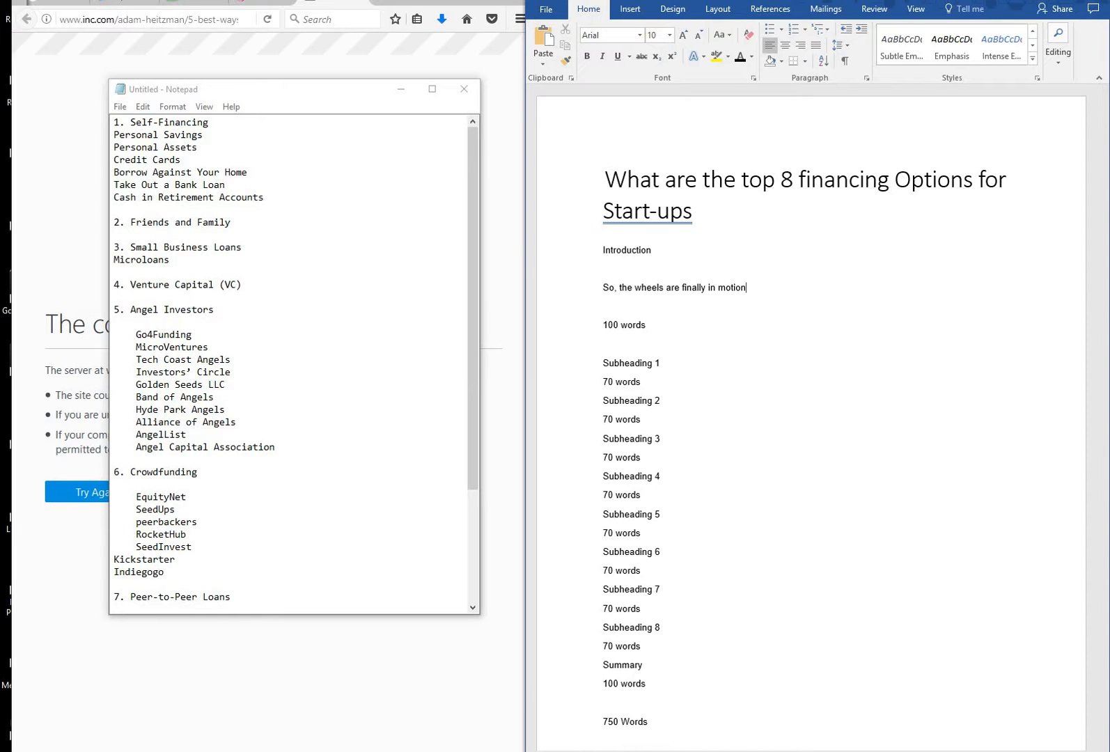
text(, )
text(; )
text(Your)
text( new start)
text(-up )
text(company has)
text( recieved)
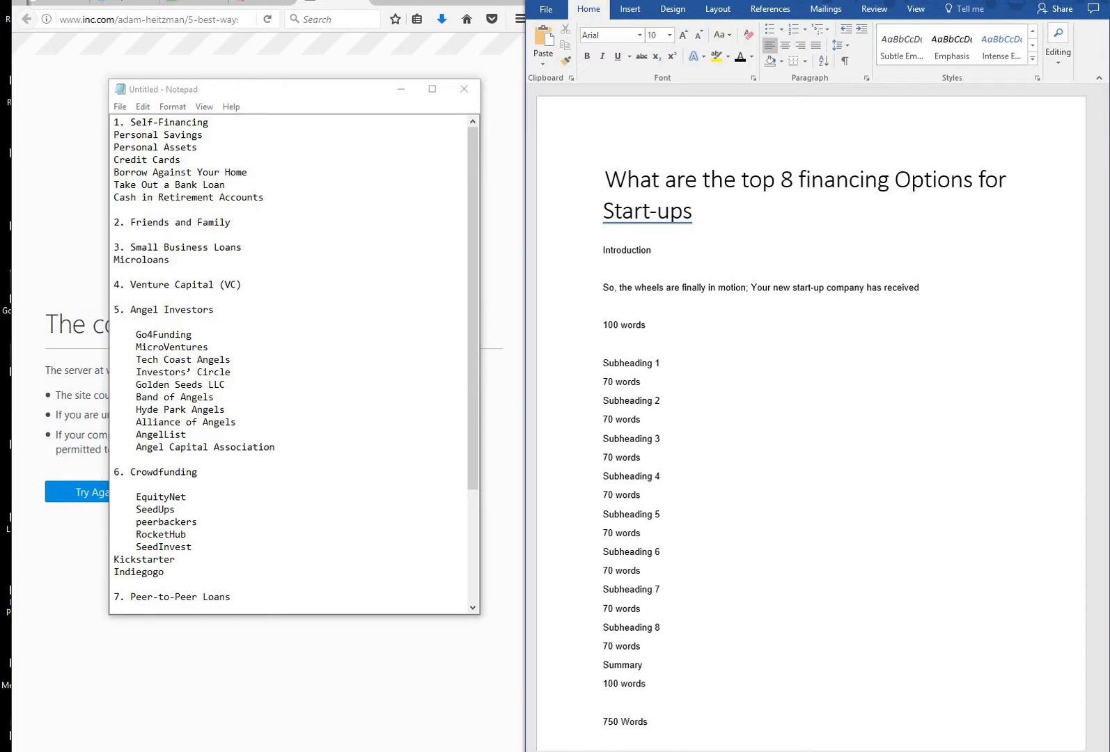
- Continue the sentence with "the go-ahead aftert months of planning, years of brainstorming and hours upon houers of nervoius nailbiting"
text( the go-ahead aftert monthe)
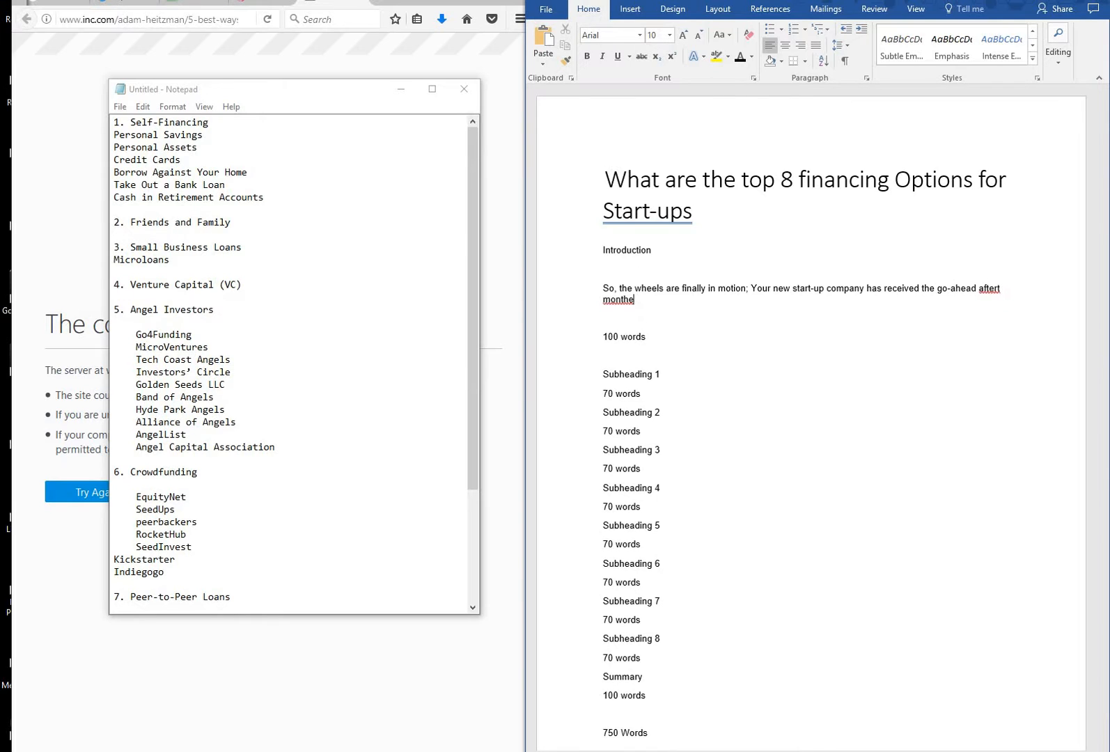
key(BackSpace)
text(s of planning, years of brainstorming)
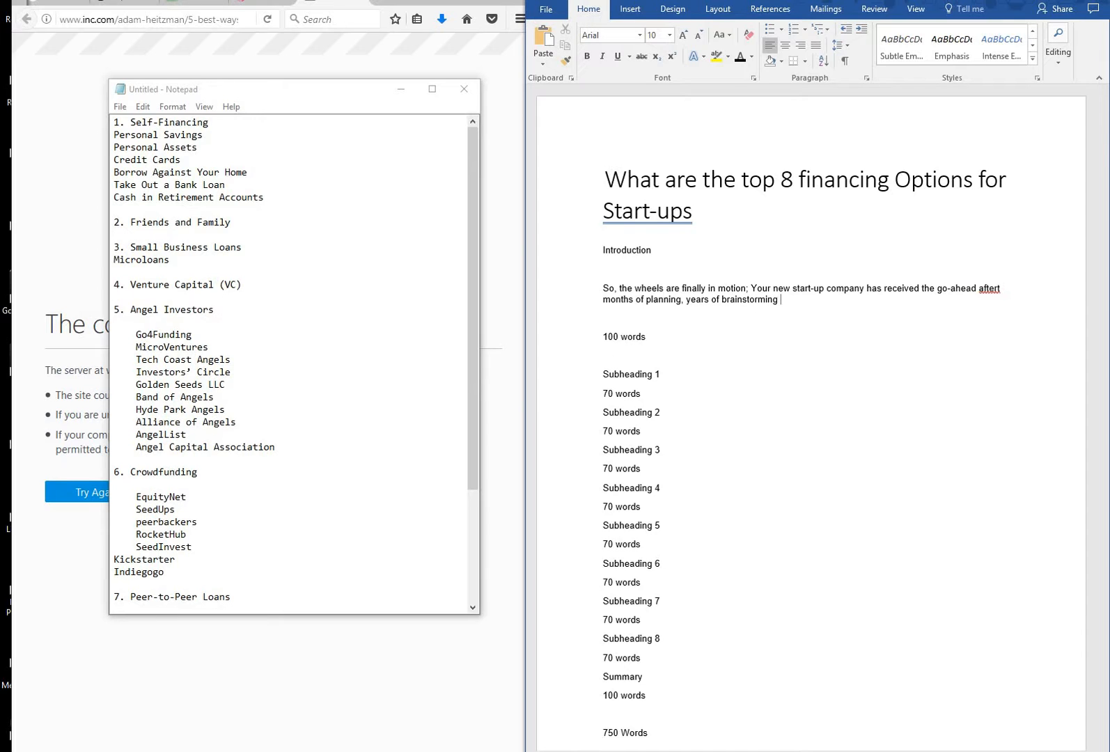
text( and hours upon houers of nervoius)
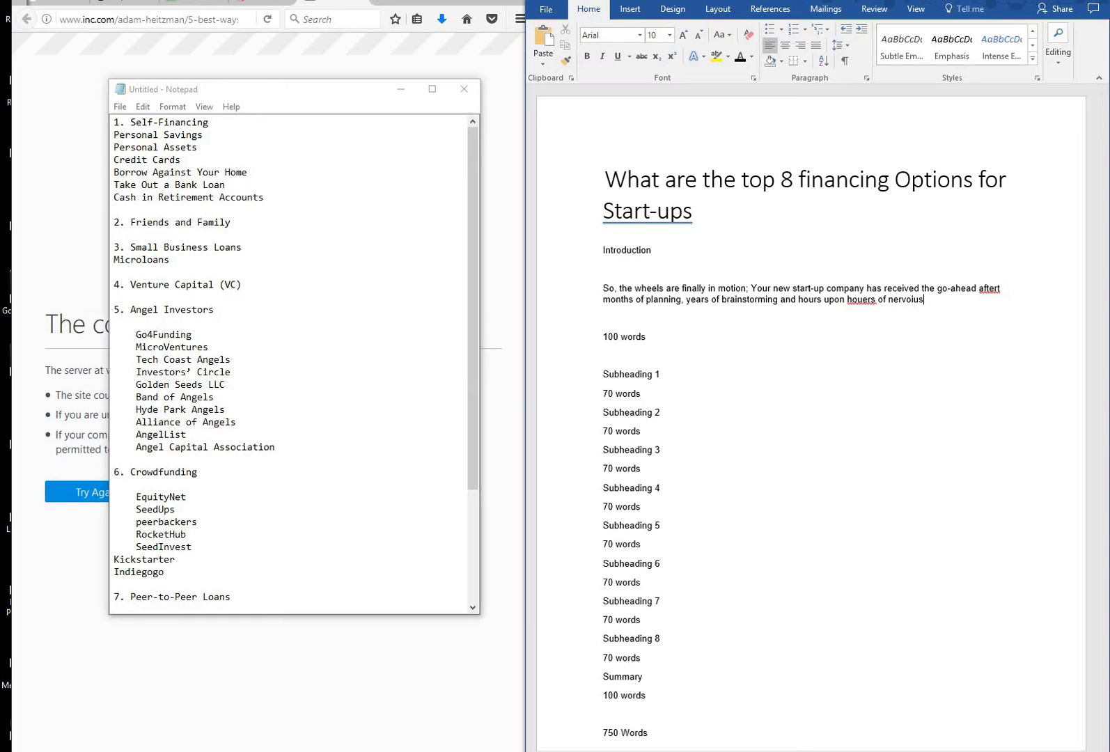
text( nailbiting)
- Correct the misspelled words in the introduction to "after", "hours", "nervous" and "nail-biting"
right_click(989, 289)
click(840, 310)
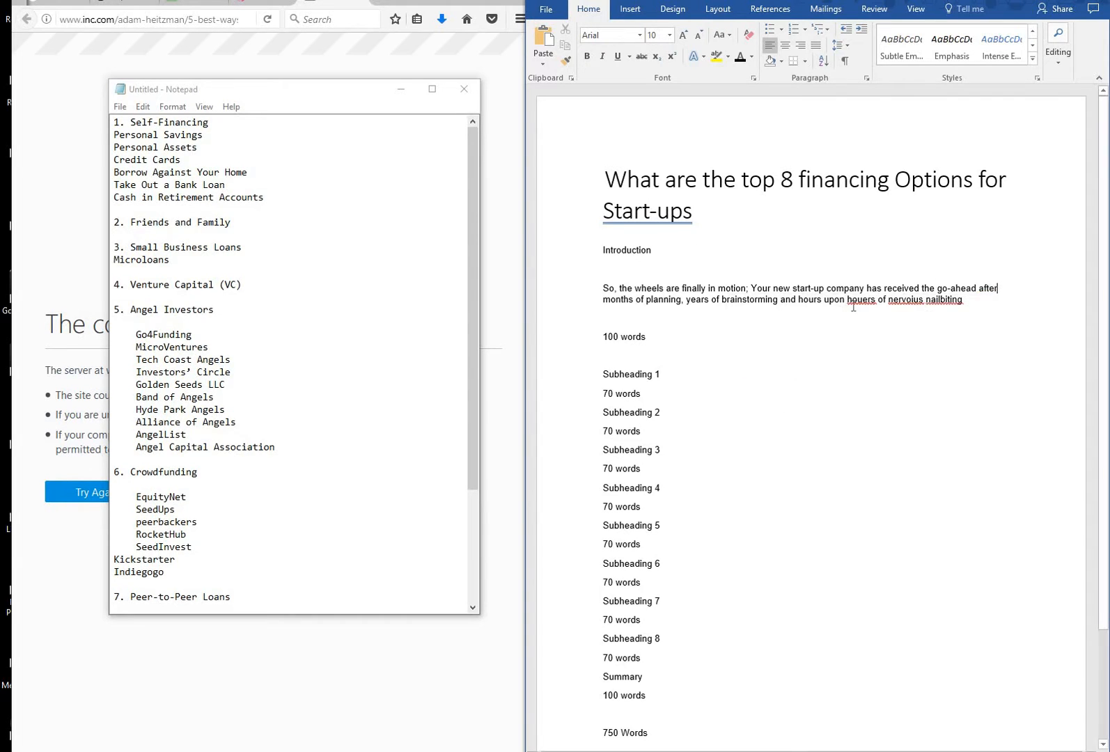
right_click(851, 303)
click(850, 317)
right_click(907, 301)
click(946, 316)
right_click(949, 301)
mouse_move(899, 318)
click(802, 321)
- End the introduction's sentence with a full stop and add "Now it is time to get serious; It's time to talk finance."
click(972, 299)
text(. No wi)
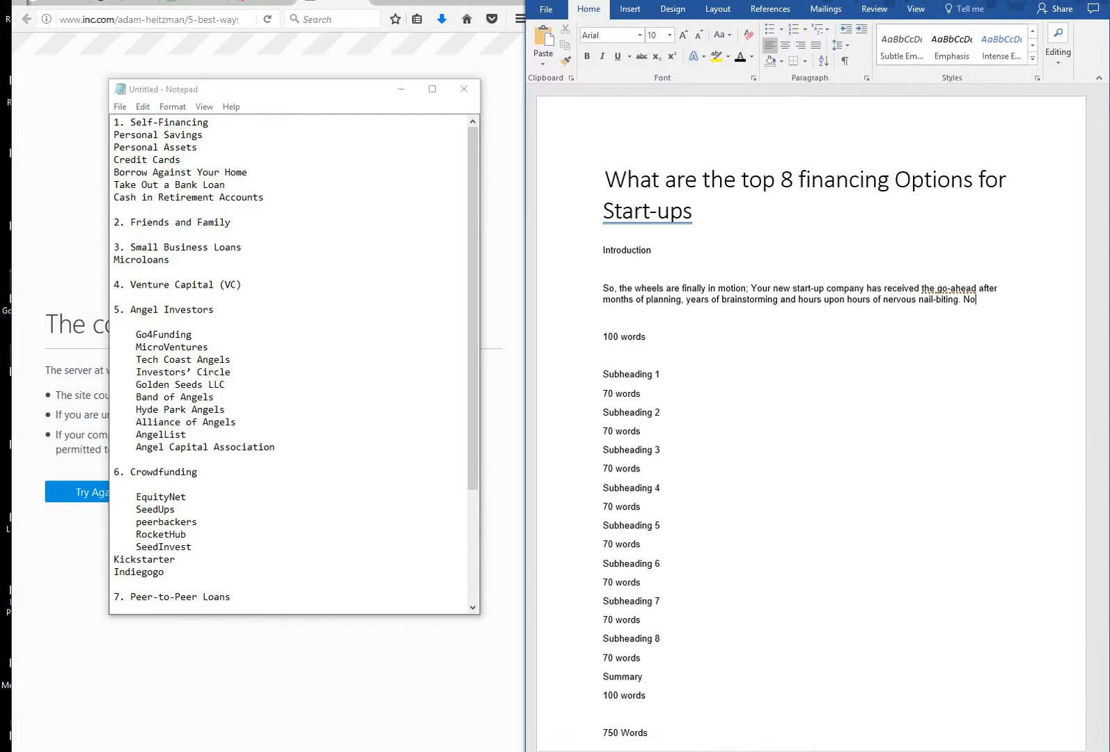
key(BackSpace)
key(BackSpace)
key(BackSpace)
text(w it is time to get serious)
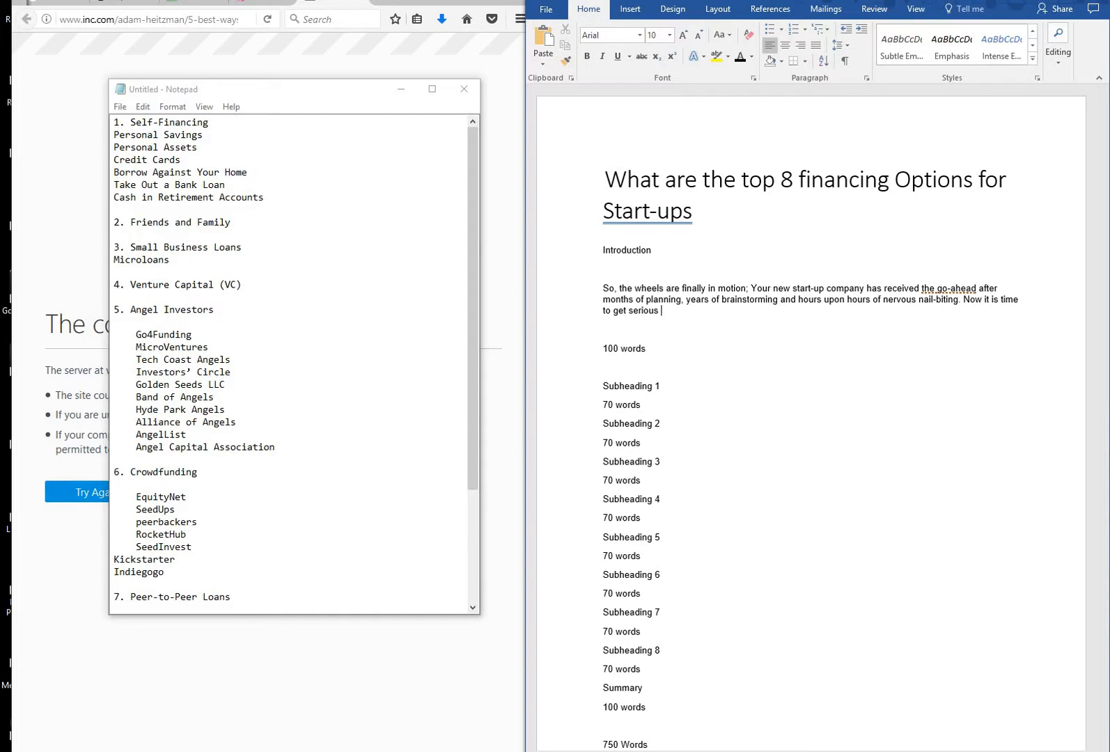
key(BackSpace)
text(; It's time to talk finance.)
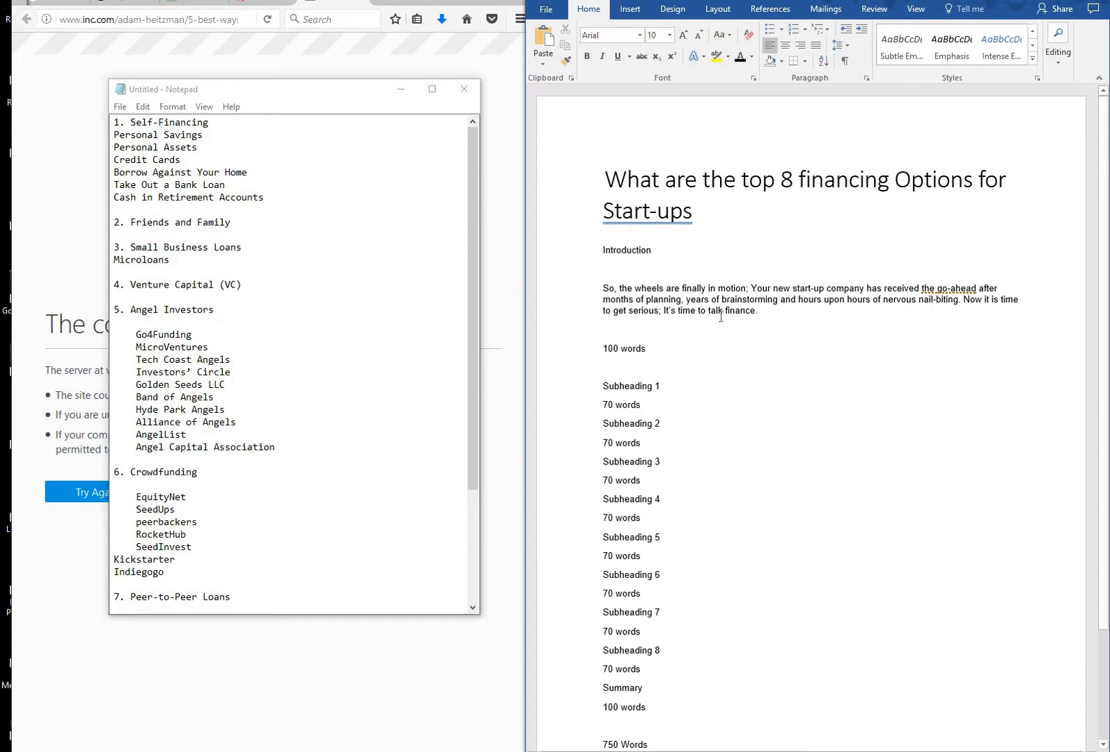
- Check the word count of the introduction paragraph
drag(769, 306, 604, 288)
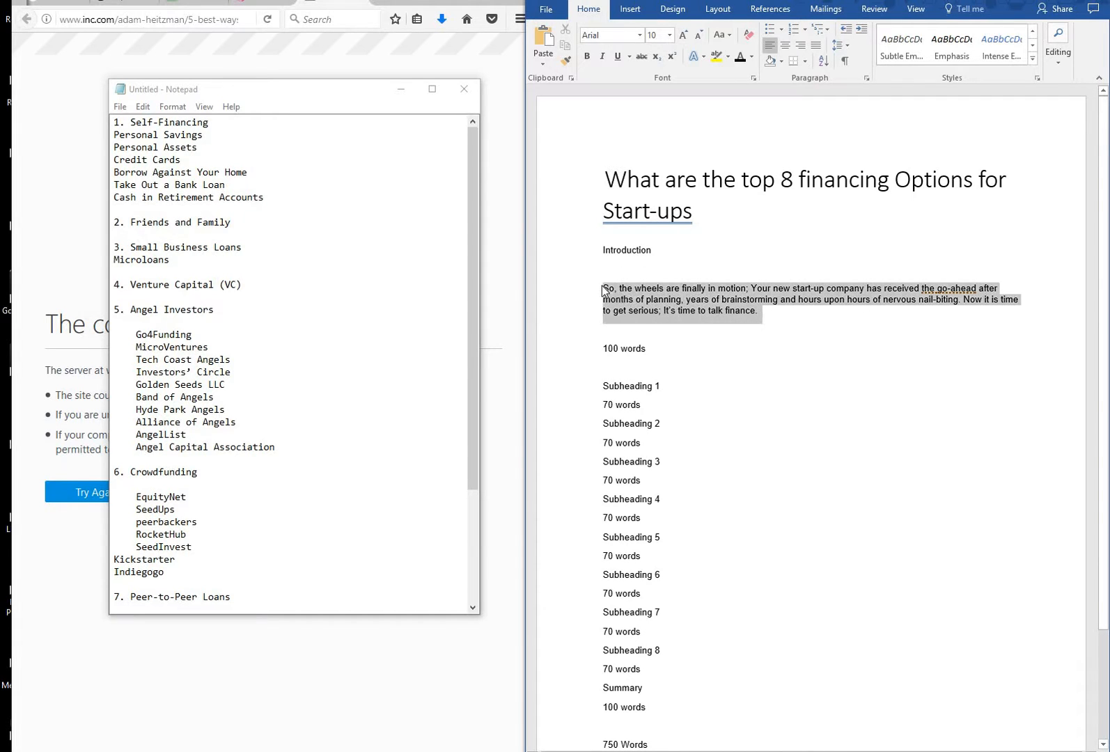
click(874, 9)
click(577, 64)
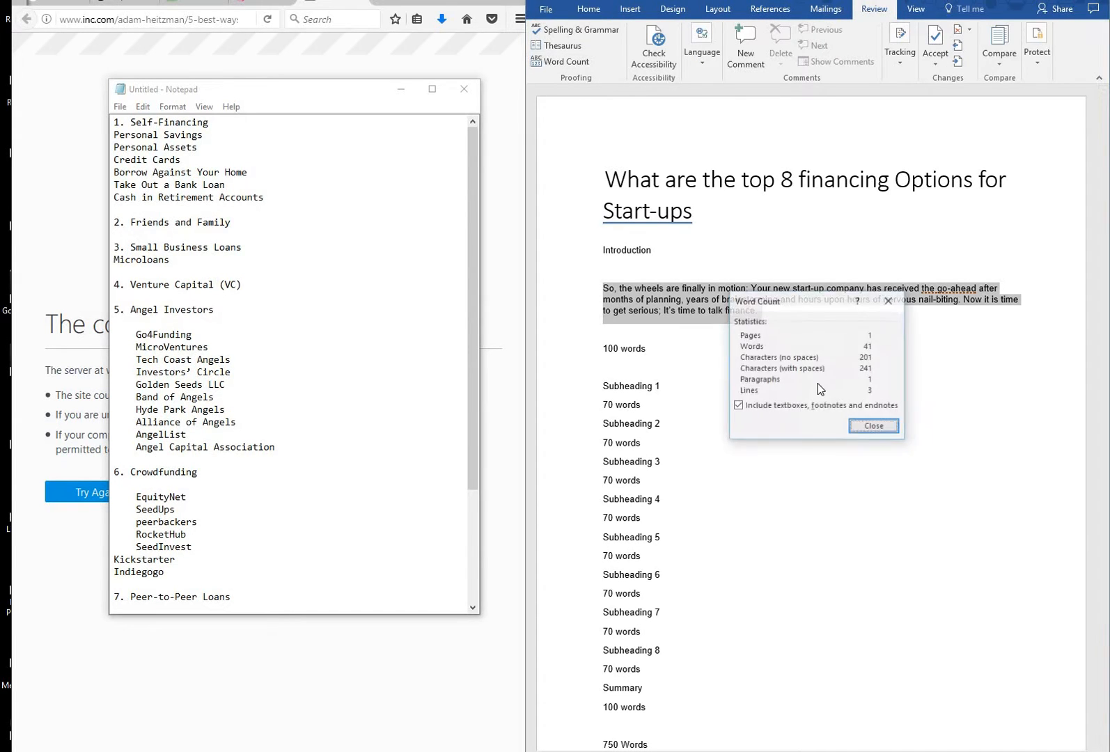
click(874, 426)
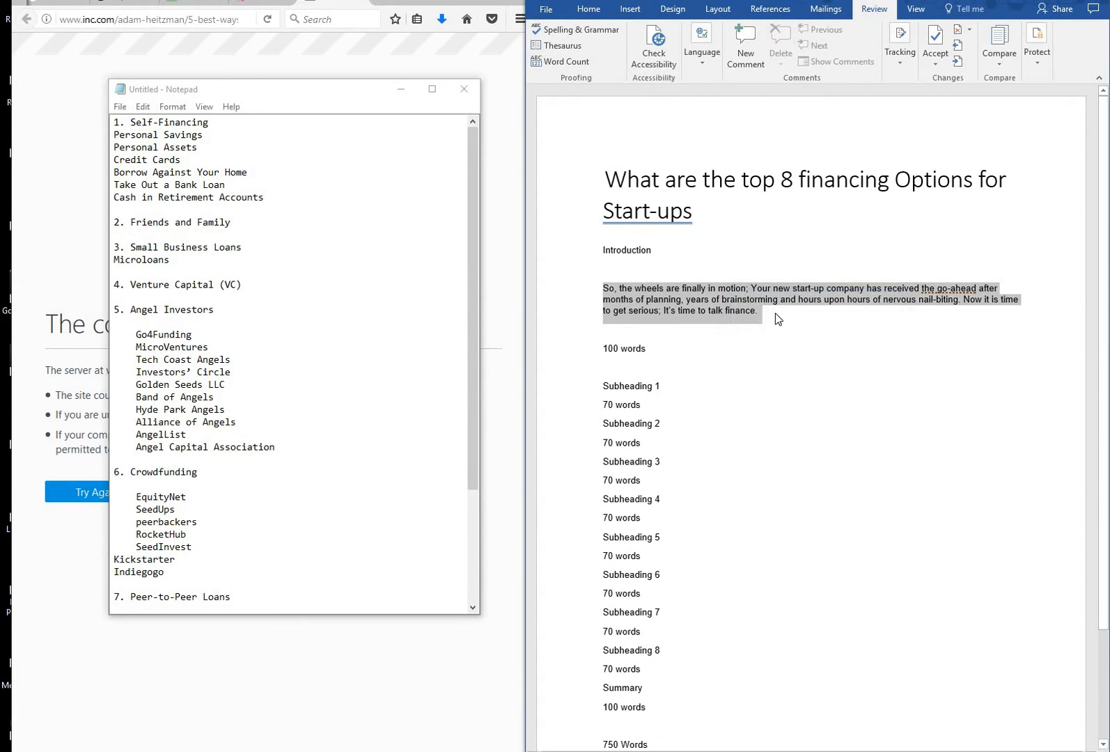
- Add an empty paragraph directly after the introduction text
click(788, 317)
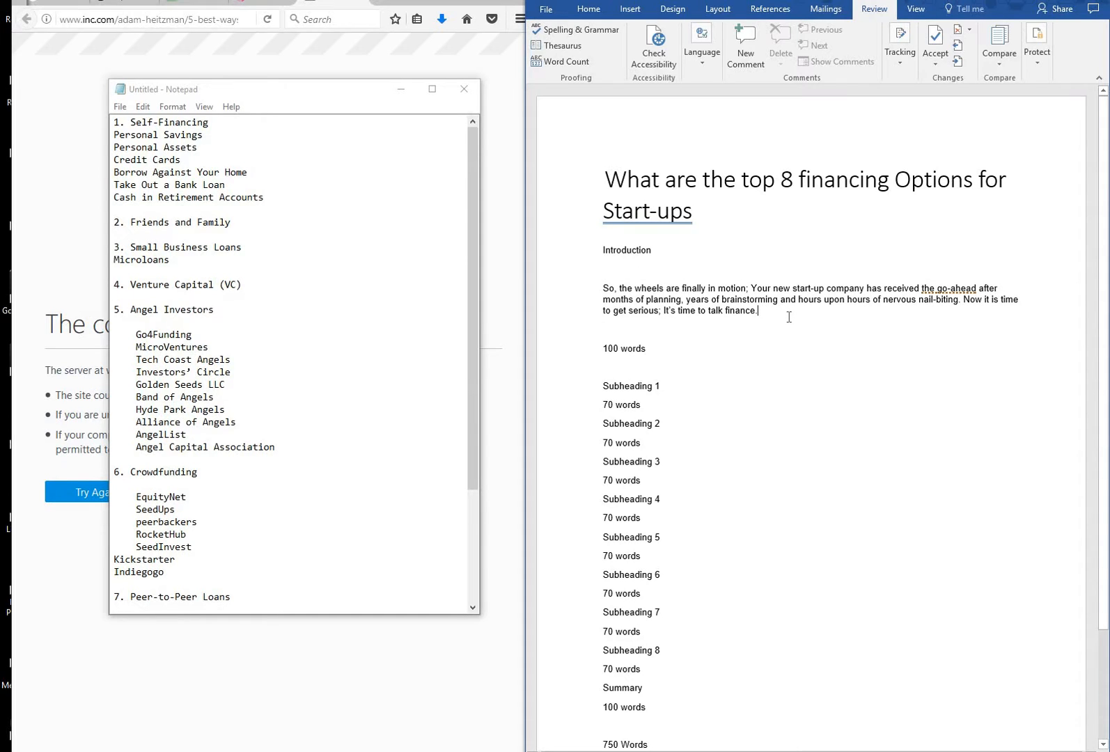
key(Return)
key(Return)
key(BackSpace)
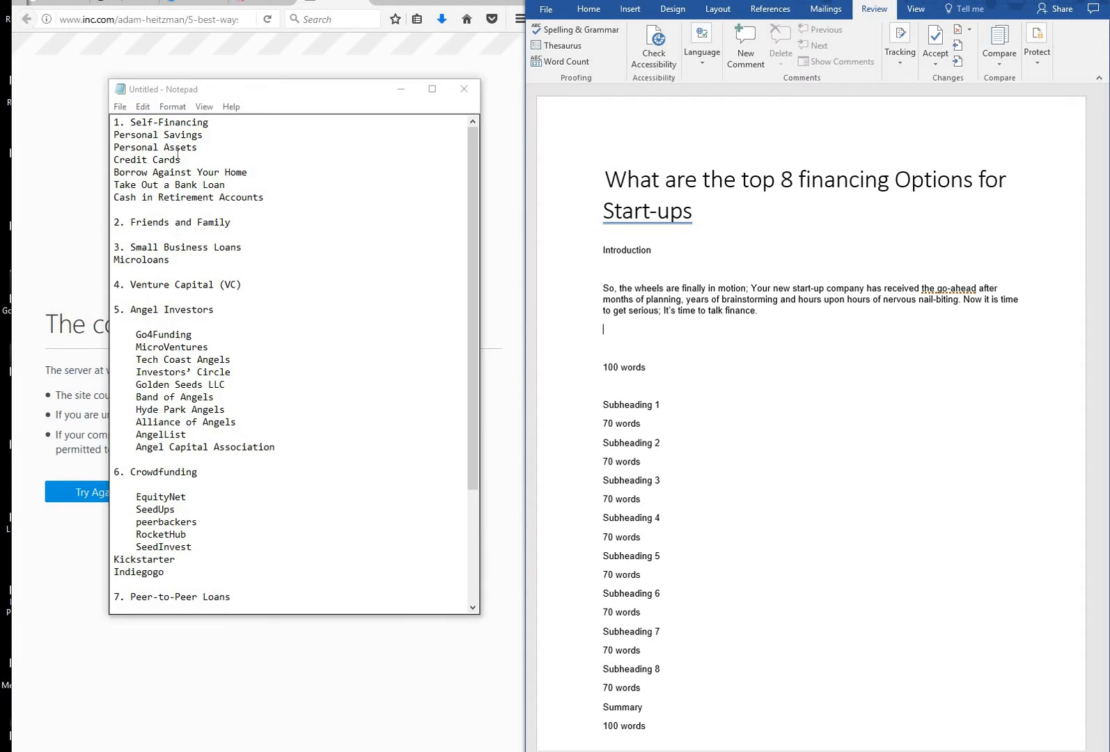
- Replace "Subheading 1" with "Self-Financing" copied from the Notepad note and separate it from "70 words" with an empty line
drag(209, 122, 132, 123)
key(ctrl+c)
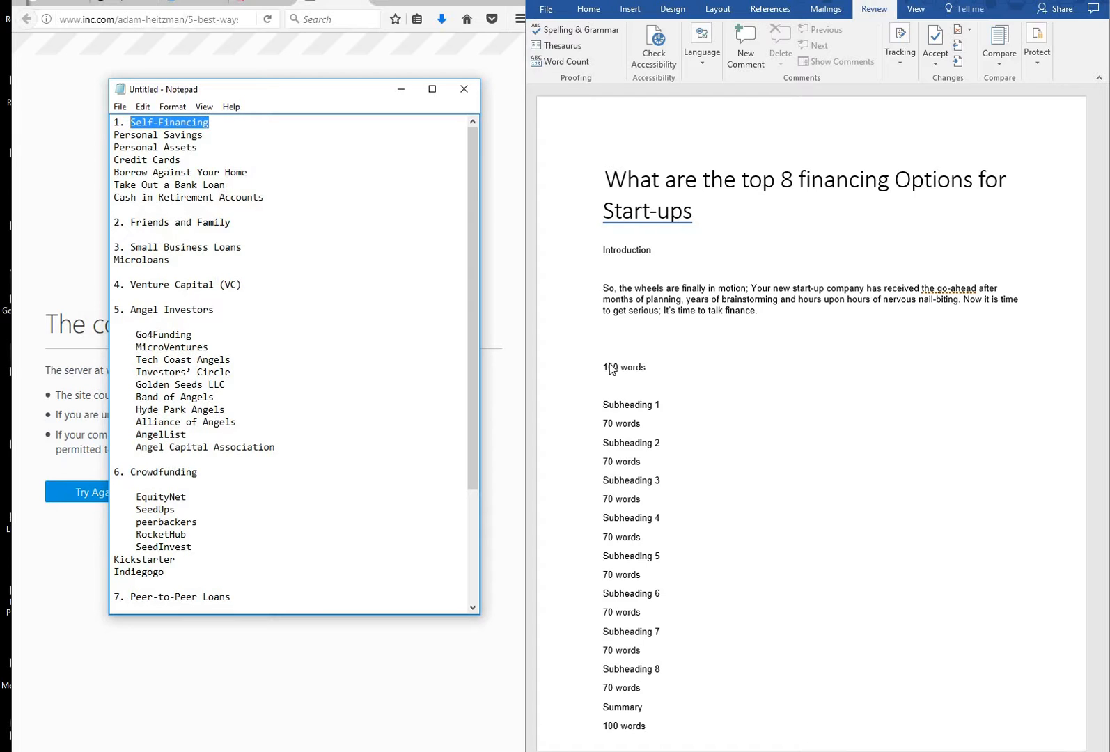
click(659, 403)
triple_click(608, 406)
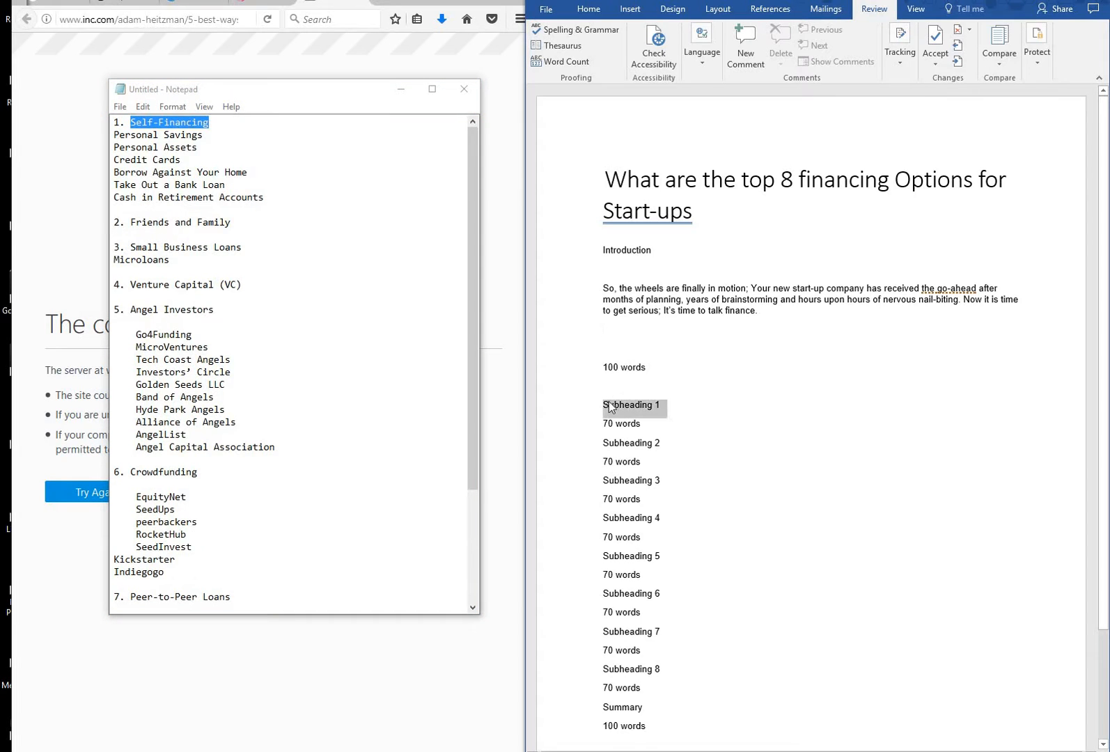
key(ctrl+v)
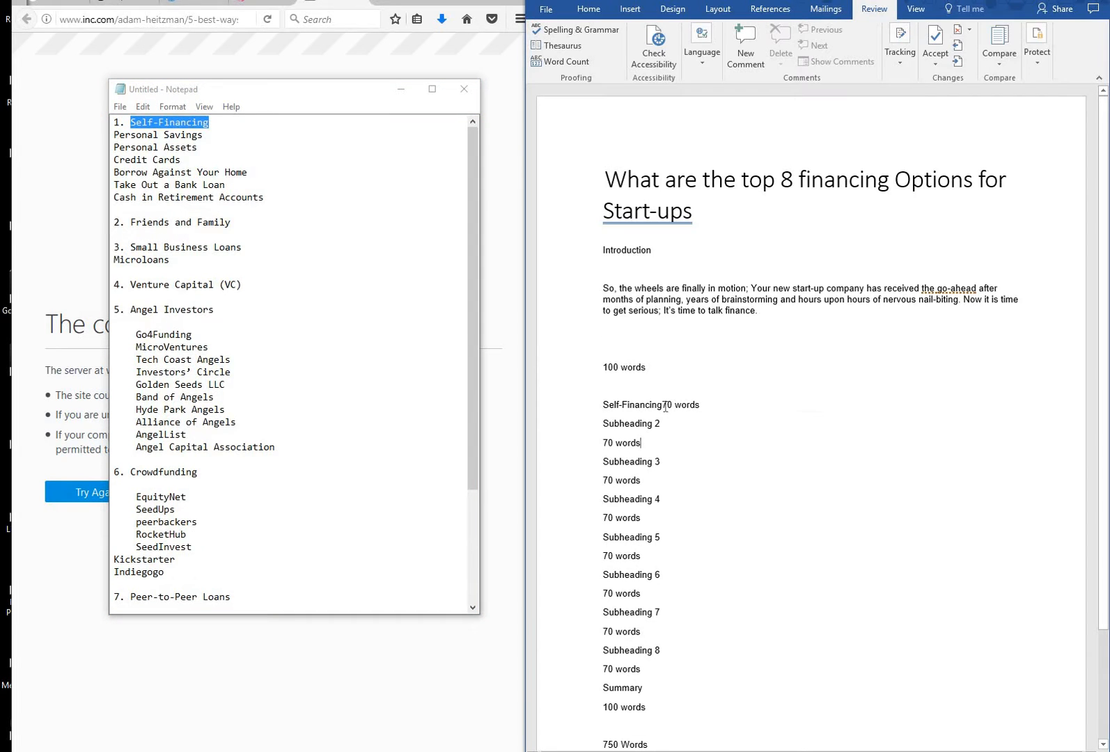
key(Return)
key(Return)
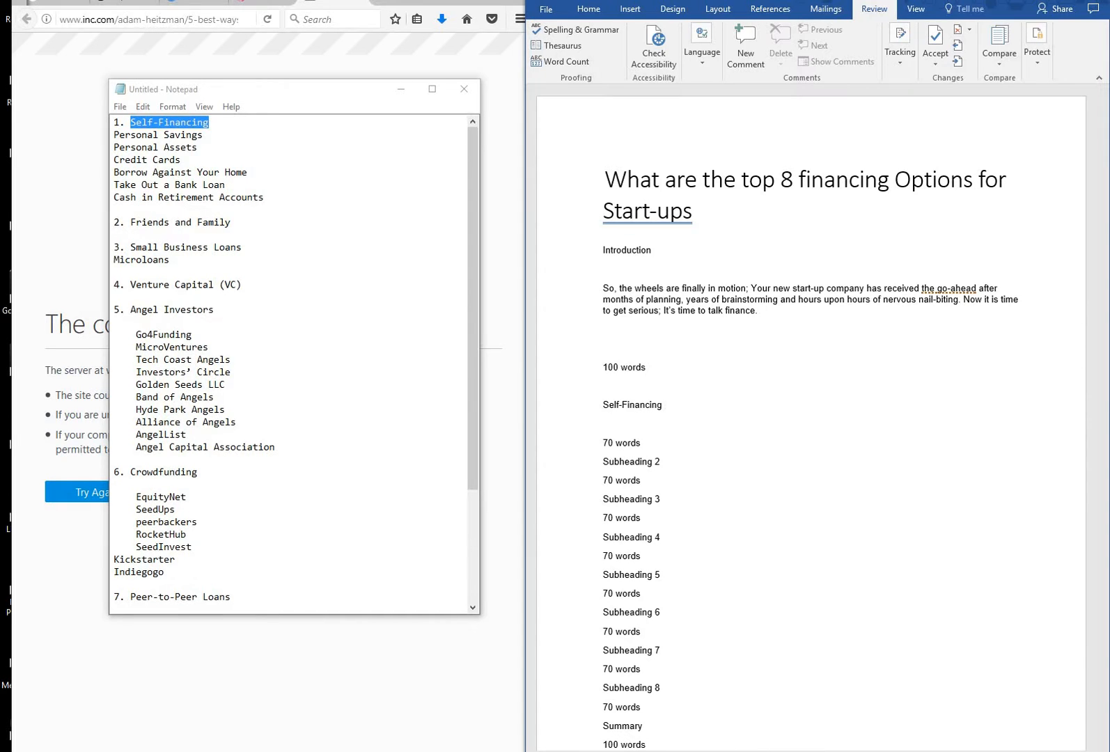
- Reword the "Self-Financing" subheading as "Using Your Own Money" and apply the Heading 2 style to it
text(Using Your Own Money)
drag(667, 409, 609, 406)
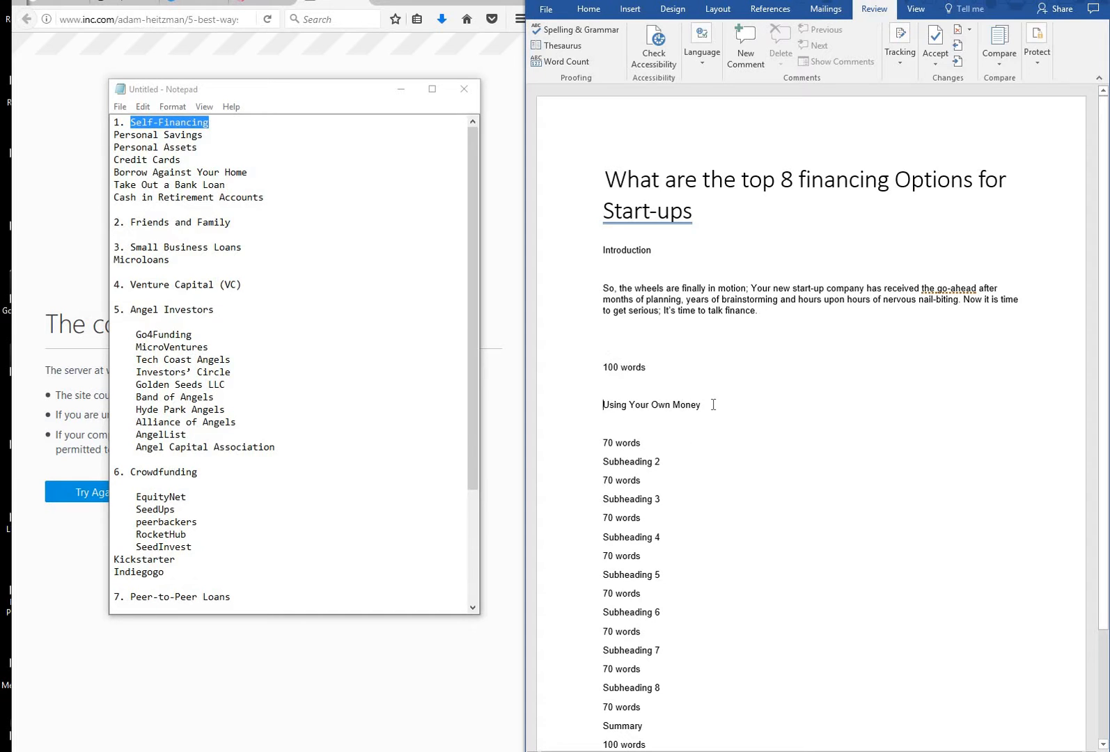
drag(706, 404, 603, 405)
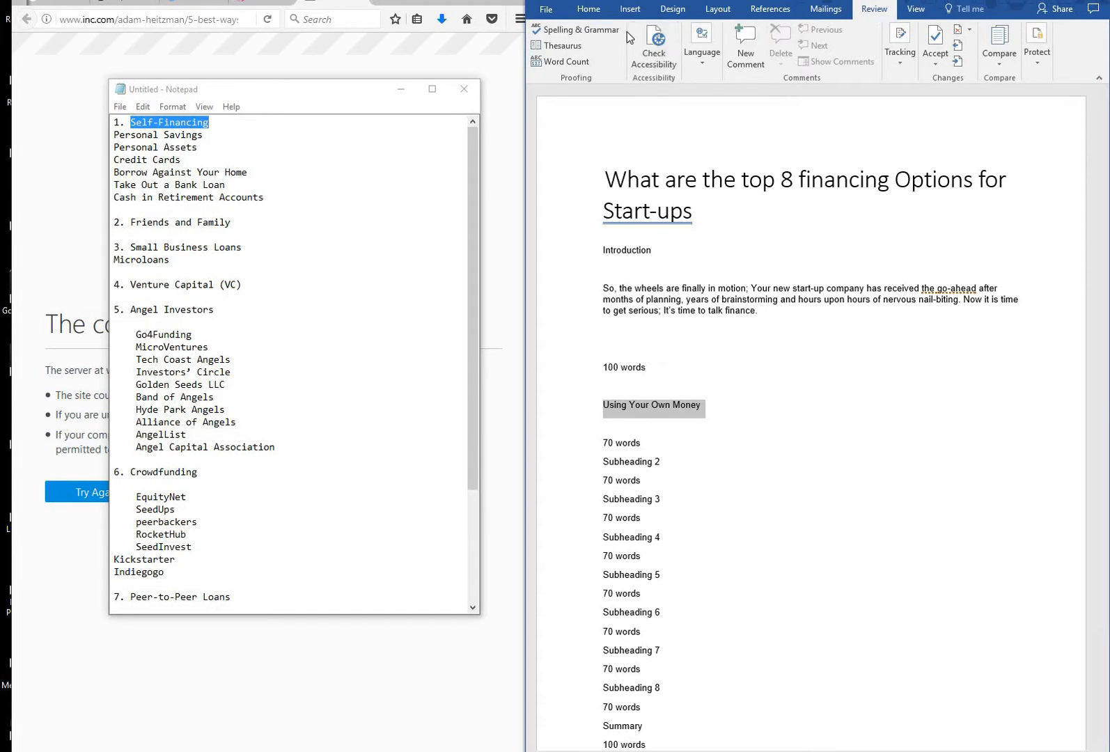
click(588, 9)
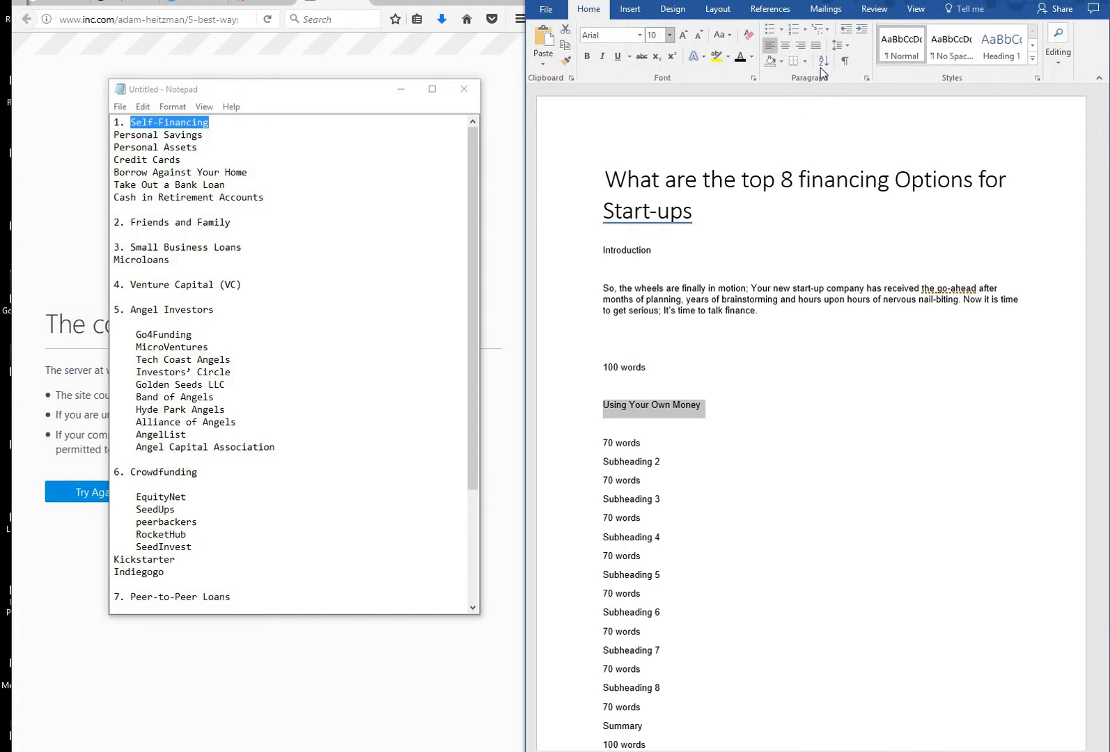
click(1033, 44)
click(806, 315)
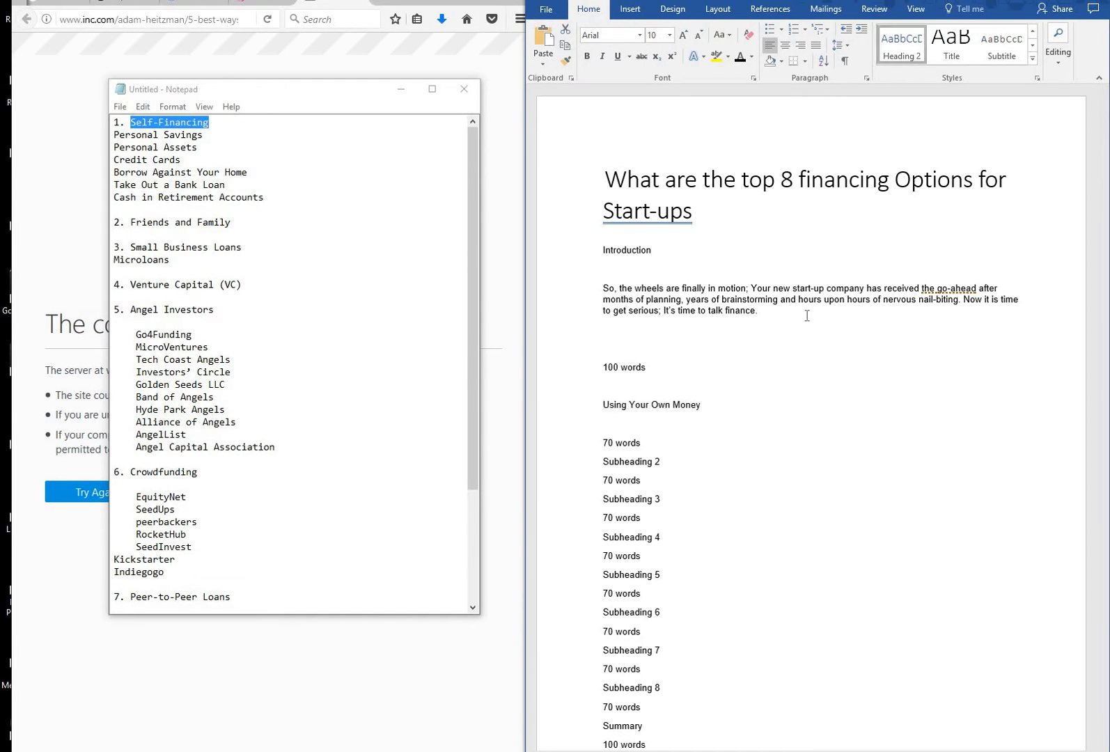
- Under the new heading, write "You may be reluctant at first, but breaking open the piggy bank can be a safe option; if you are money smart"
click(770, 423)
key(Return)
key(Return)
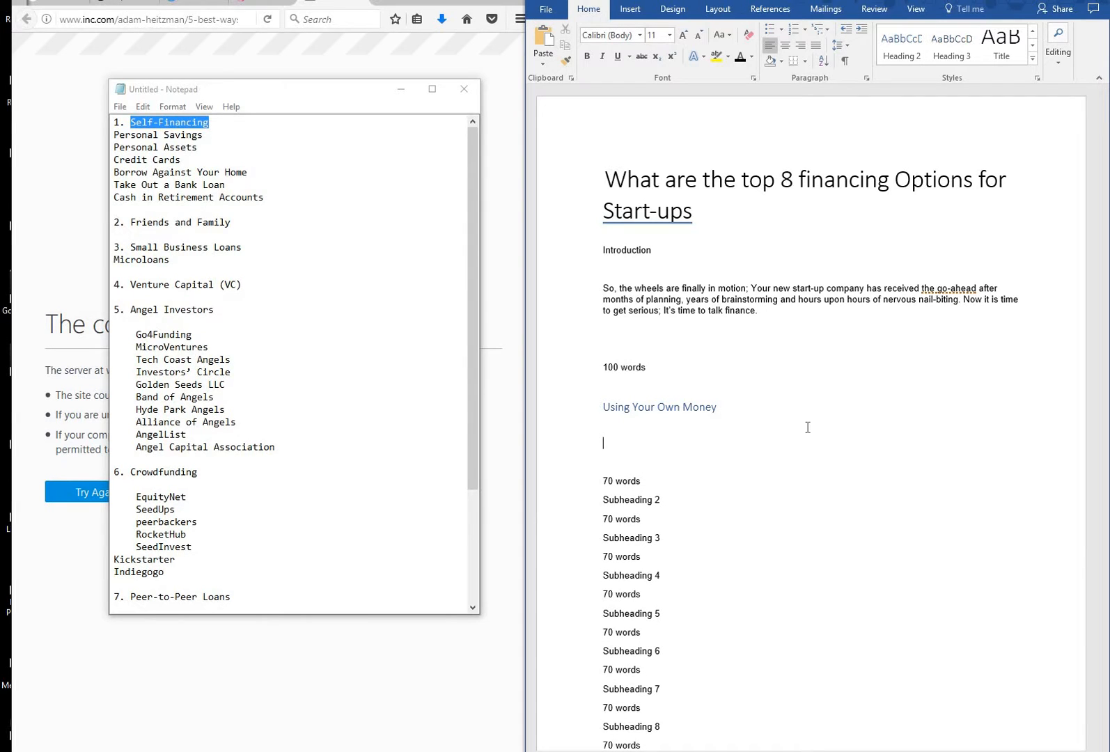
text(You may be reluctant at first)
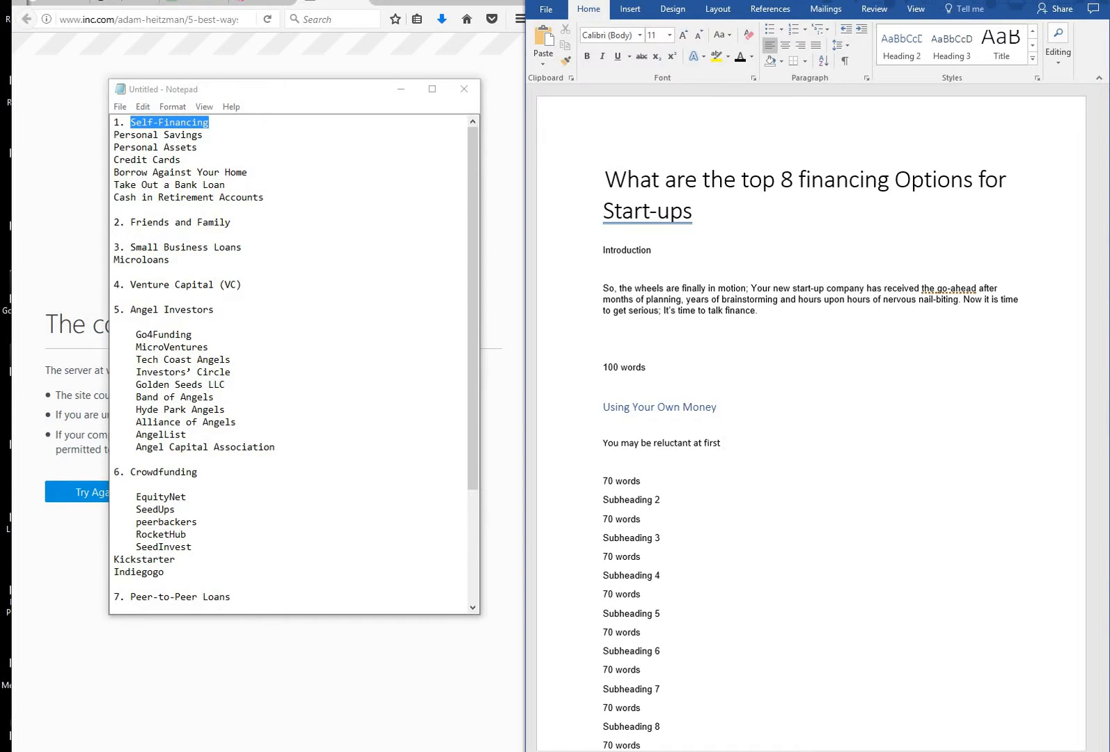
key(BackSpace)
text(, but breaking open the piggy ban)
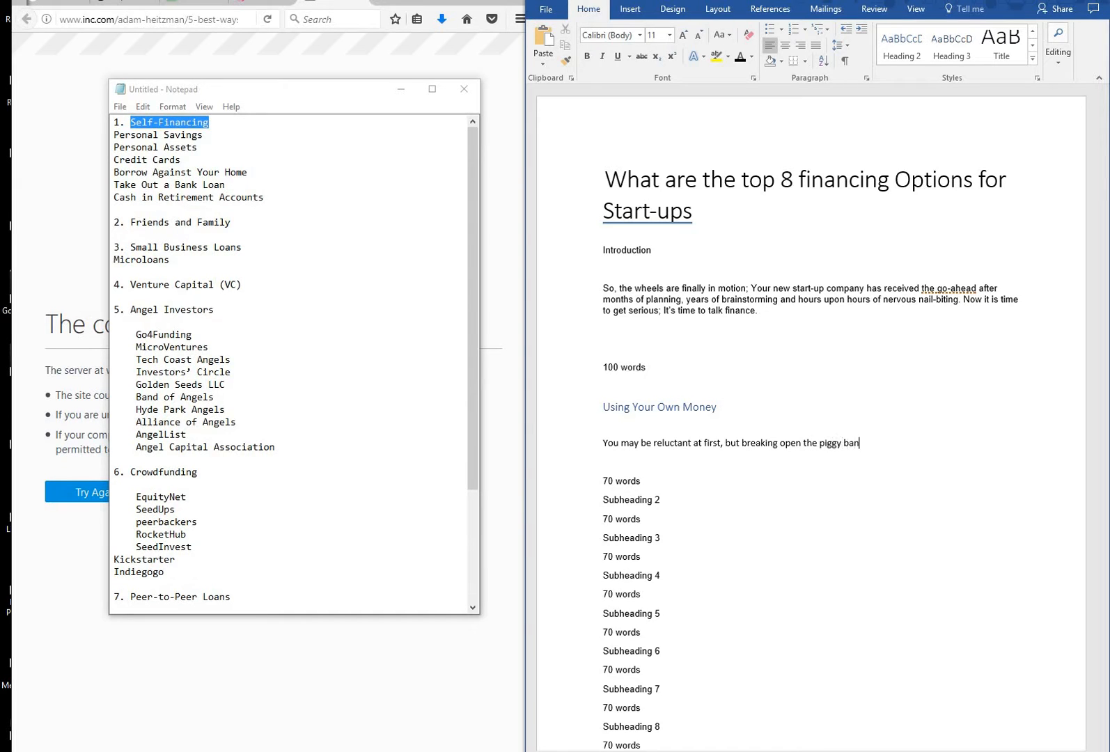
text(k can be a safe option; if yu)
key(BackSpace)
text(ou are mo)
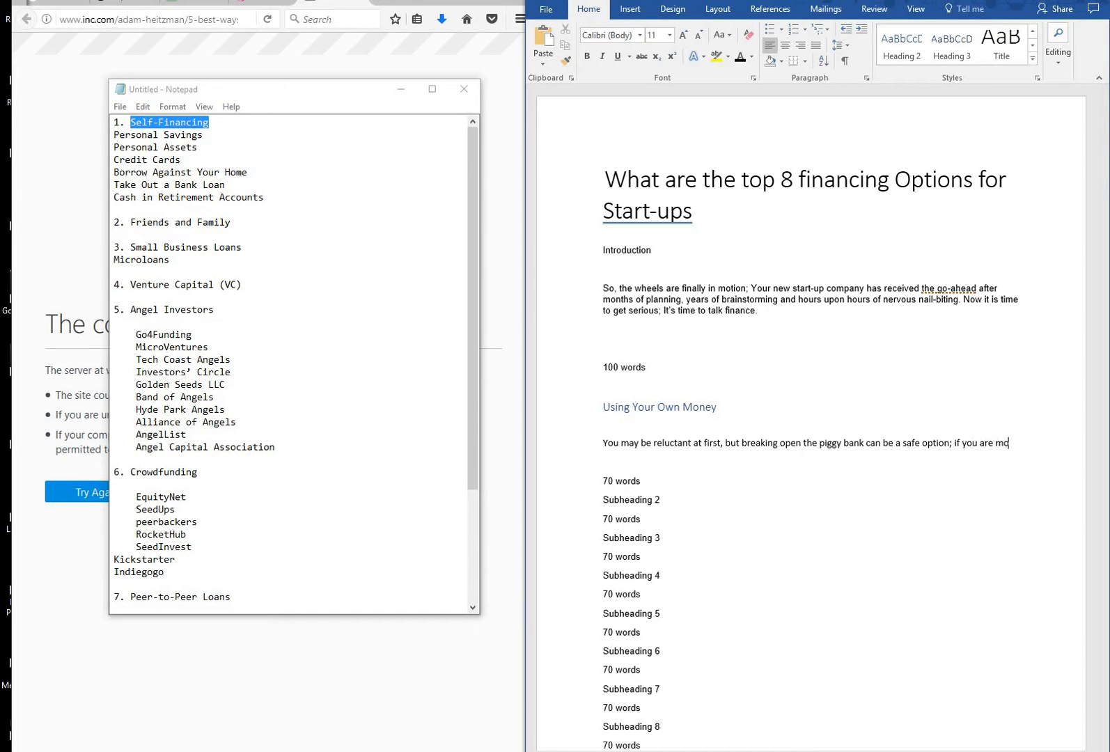
text(ney smart)
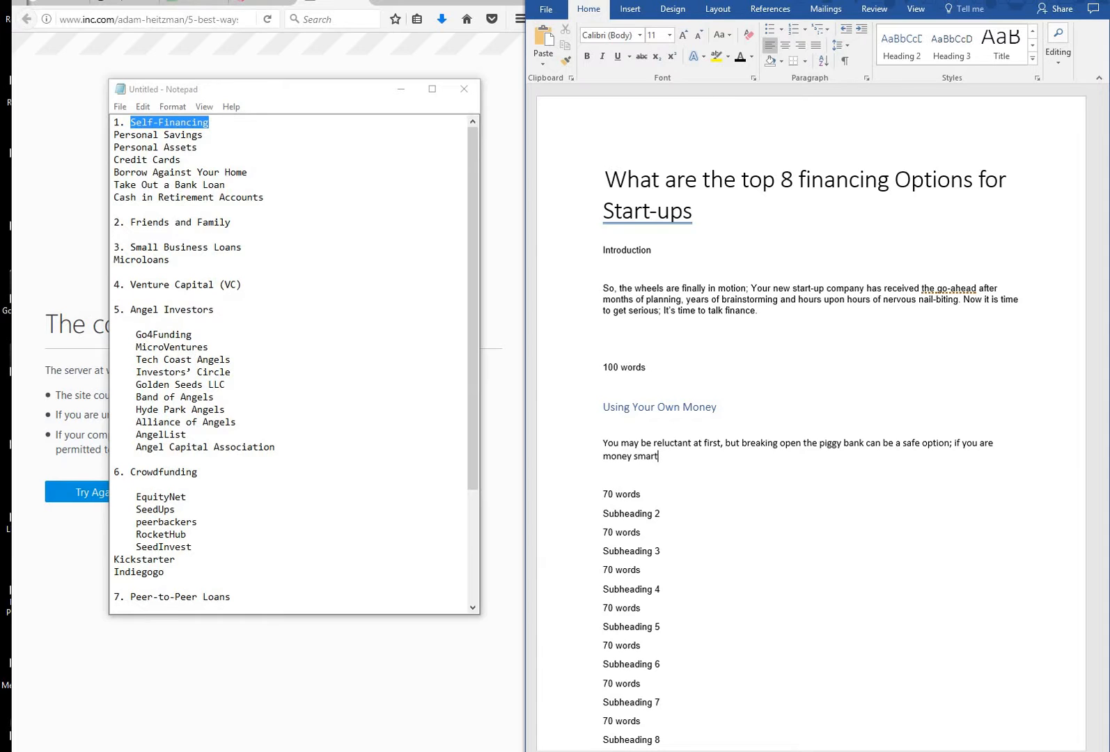
- Close the first sentence and continue the paragraph with "The question you should ask yourself is"
text(. The question you should ask yourse)
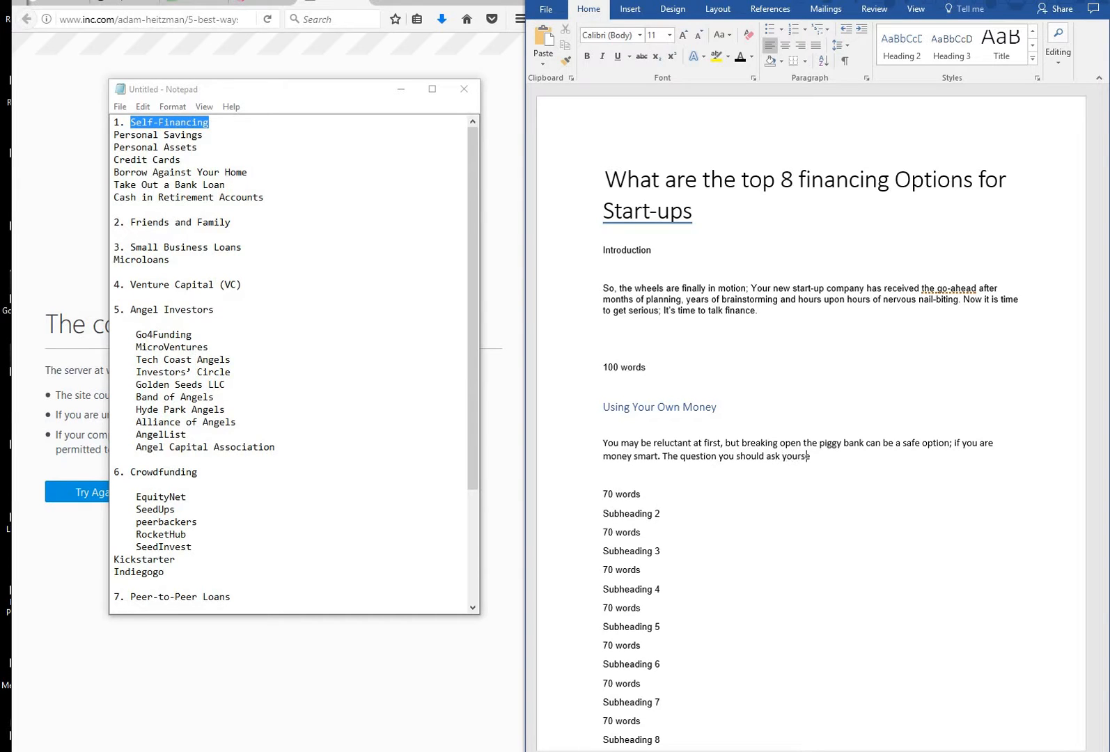
text(lf)
key(BackSpace)
key(BackSpace)
text(lf)
text(is)
- Add a question mark and "Should I jump in the deep end and pour all of my savings into my new business?"
text(? Should I jump in the de)
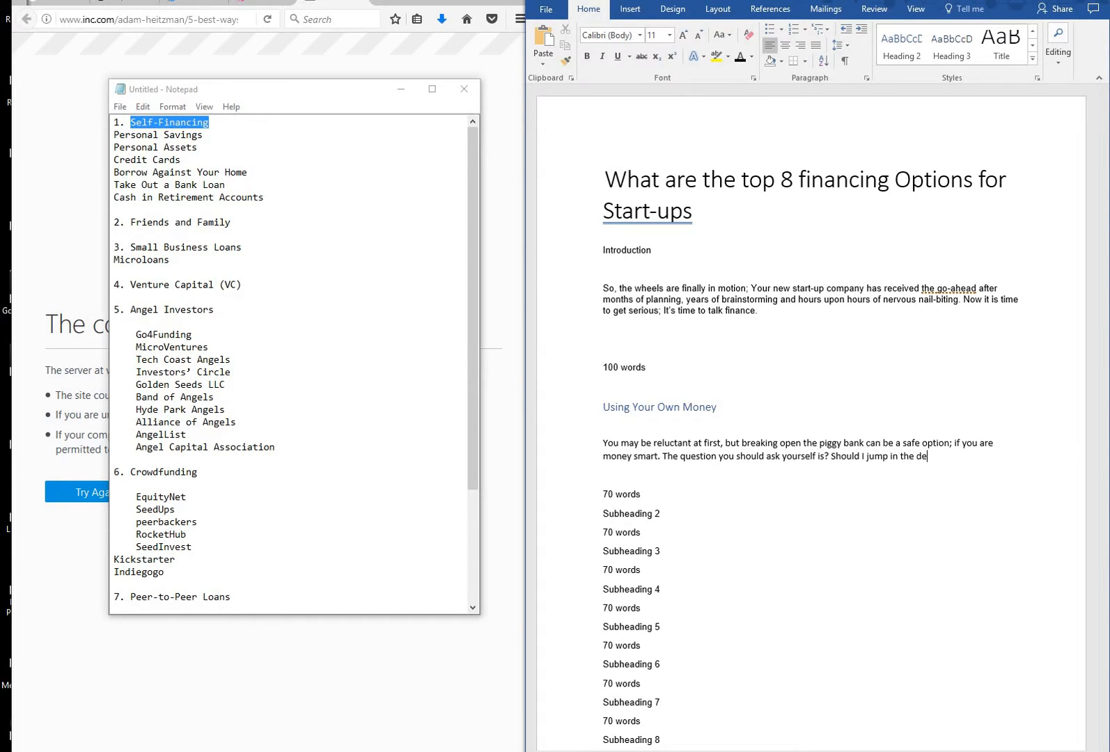
text(ep end and )
text(pour)
text( all of)
text( my saving)
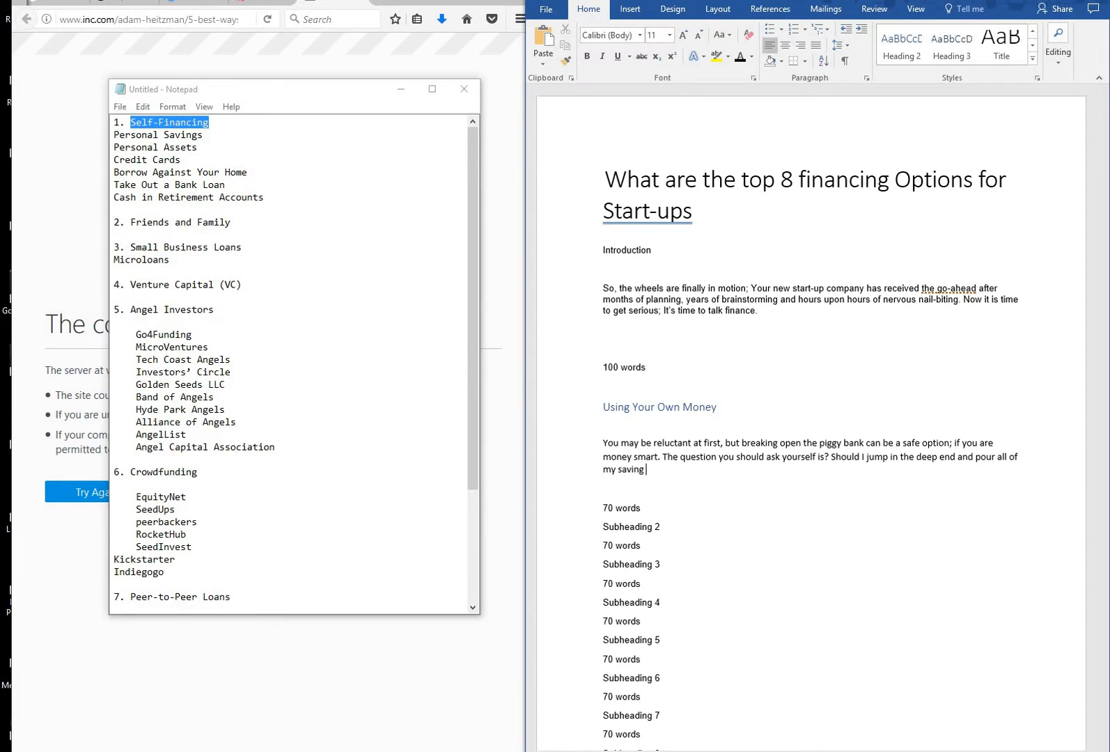
text(s into my new business?)
- Start a new paragraph with "Think carefully about the prospect of losing your personal money (savings)."
key(Return)
key(Return)
key(BackSpace)
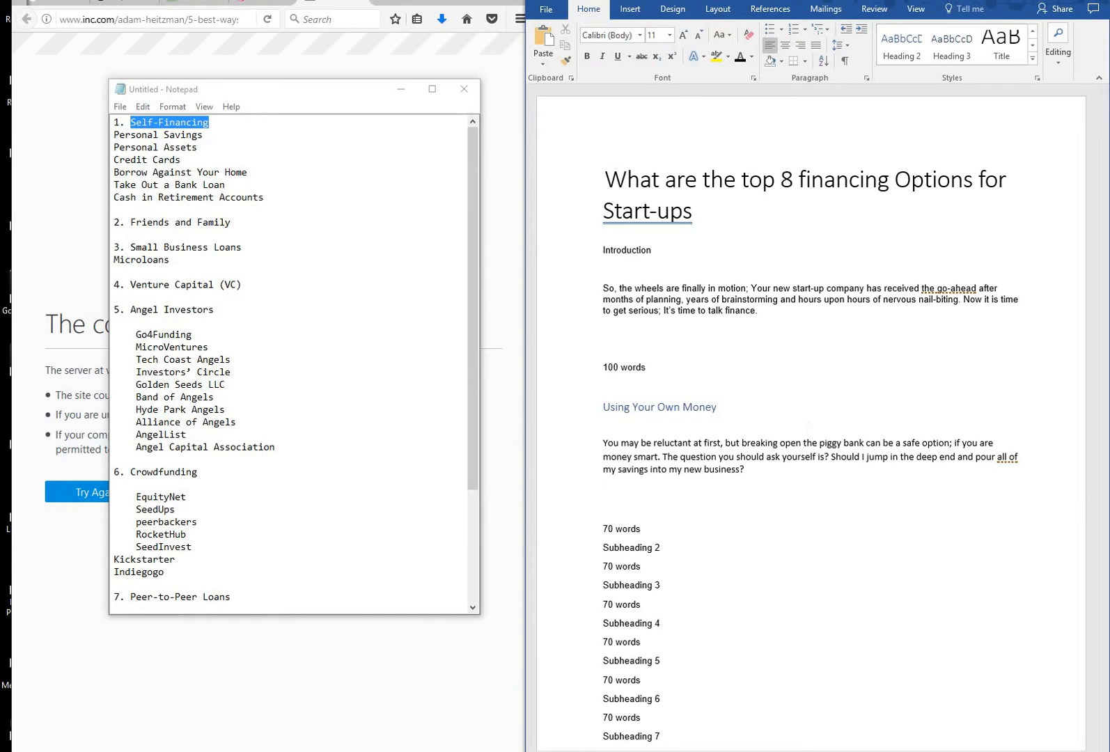
text(Think carefully abou the pro)
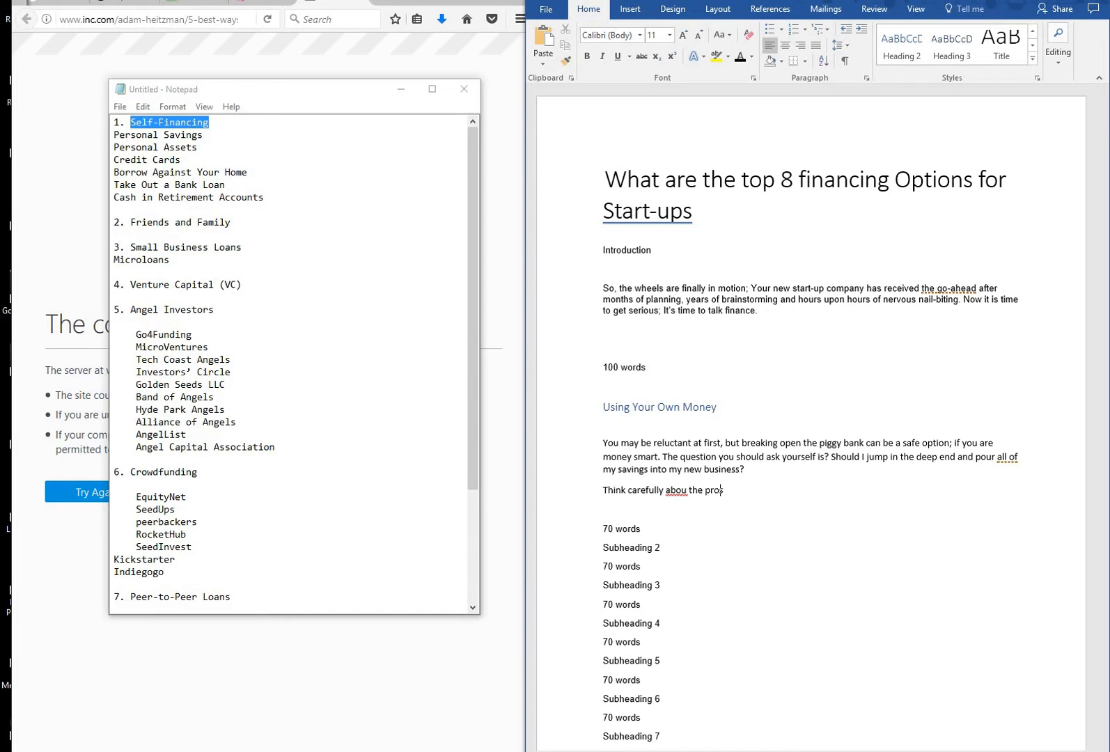
text(spect of losing your personal money)
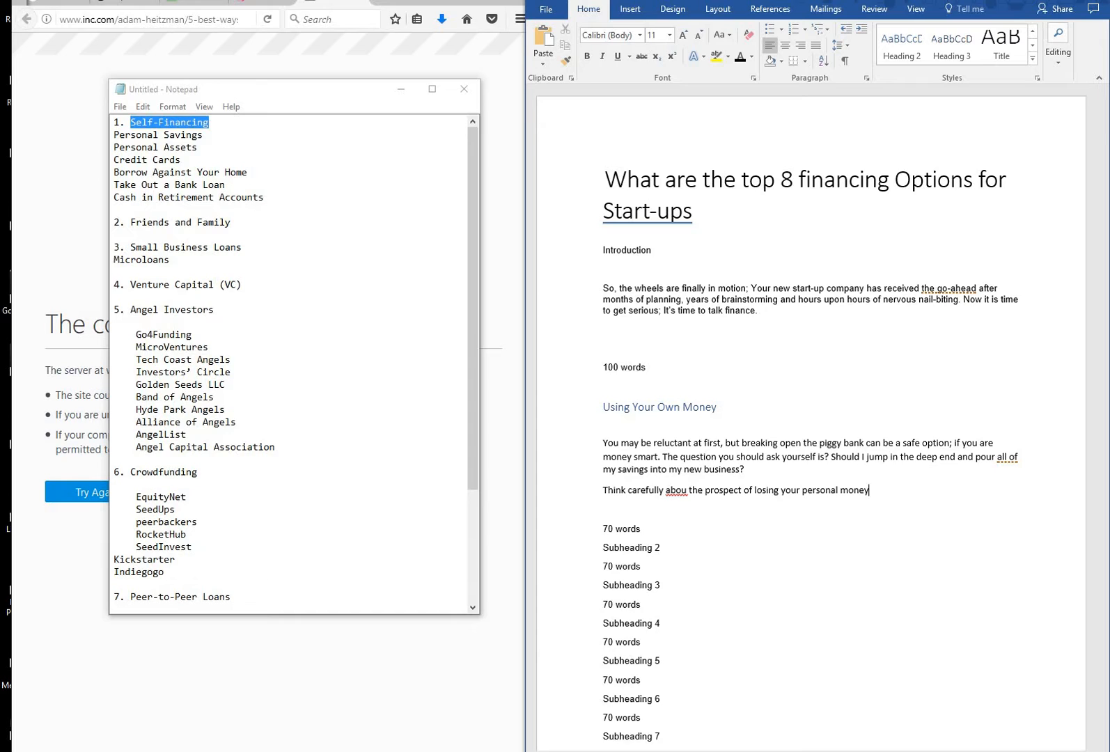
text( ($)
text(avings))
click(688, 490)
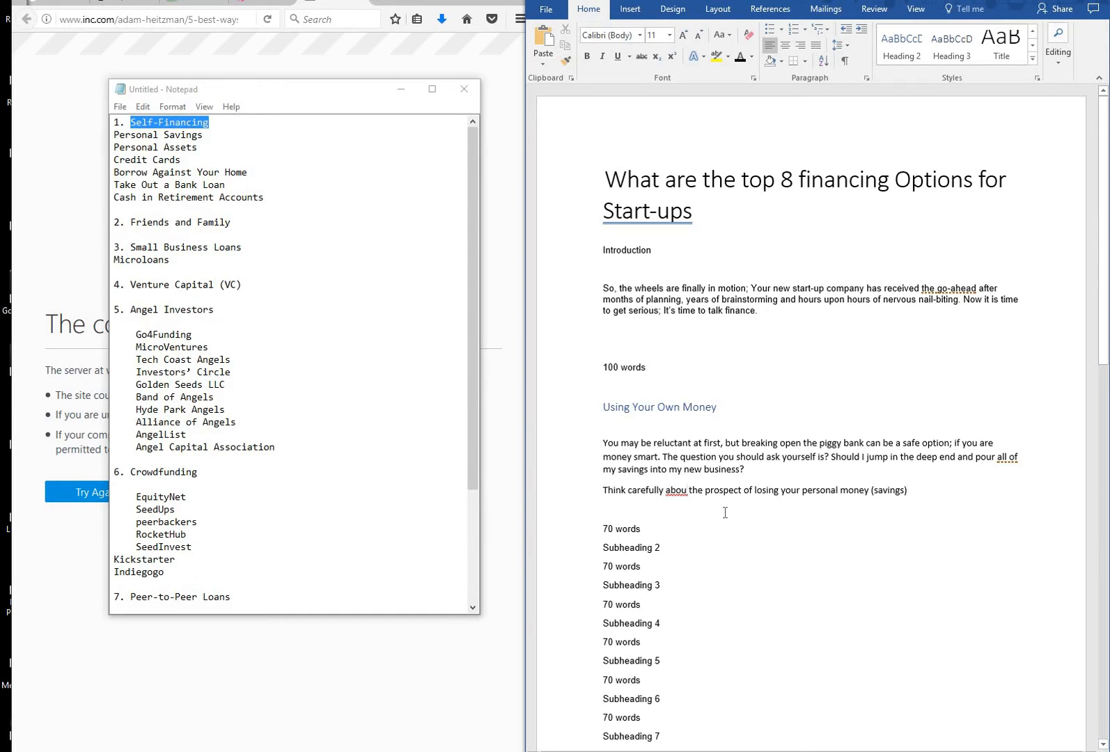
text(t)
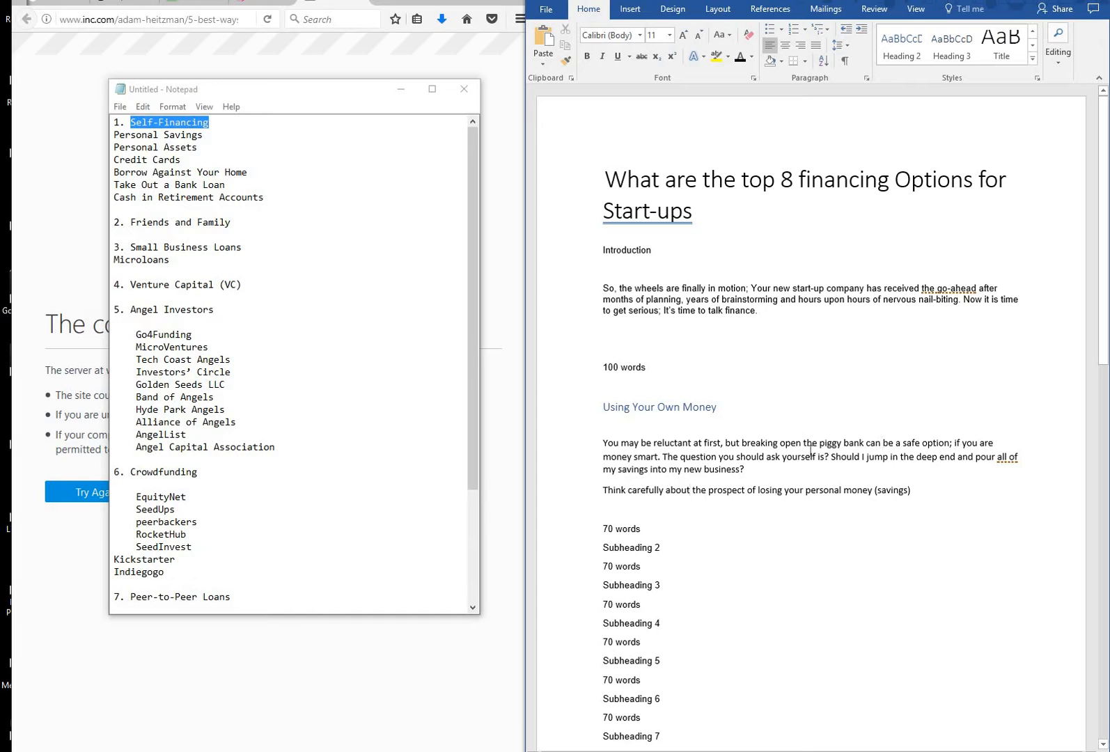
click(925, 492)
text(.)
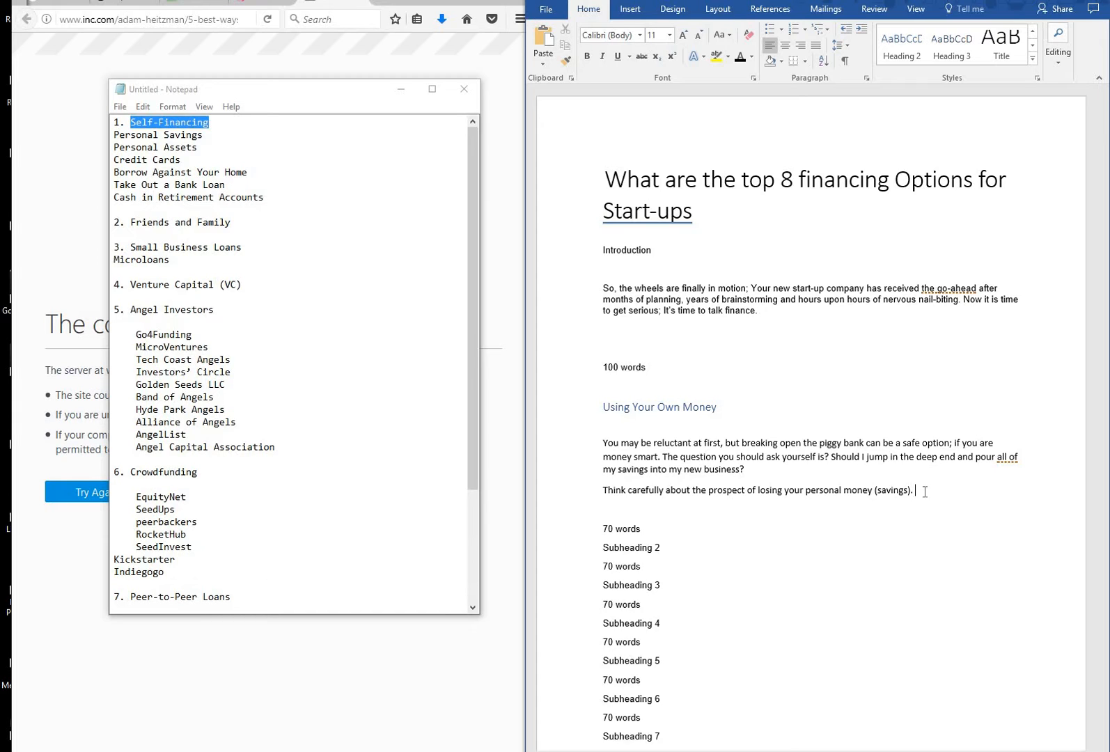
- Continue the paragraph with "When it comes to tapping into your personal finances you should consider the following: How"
text(When it comes to tapping )
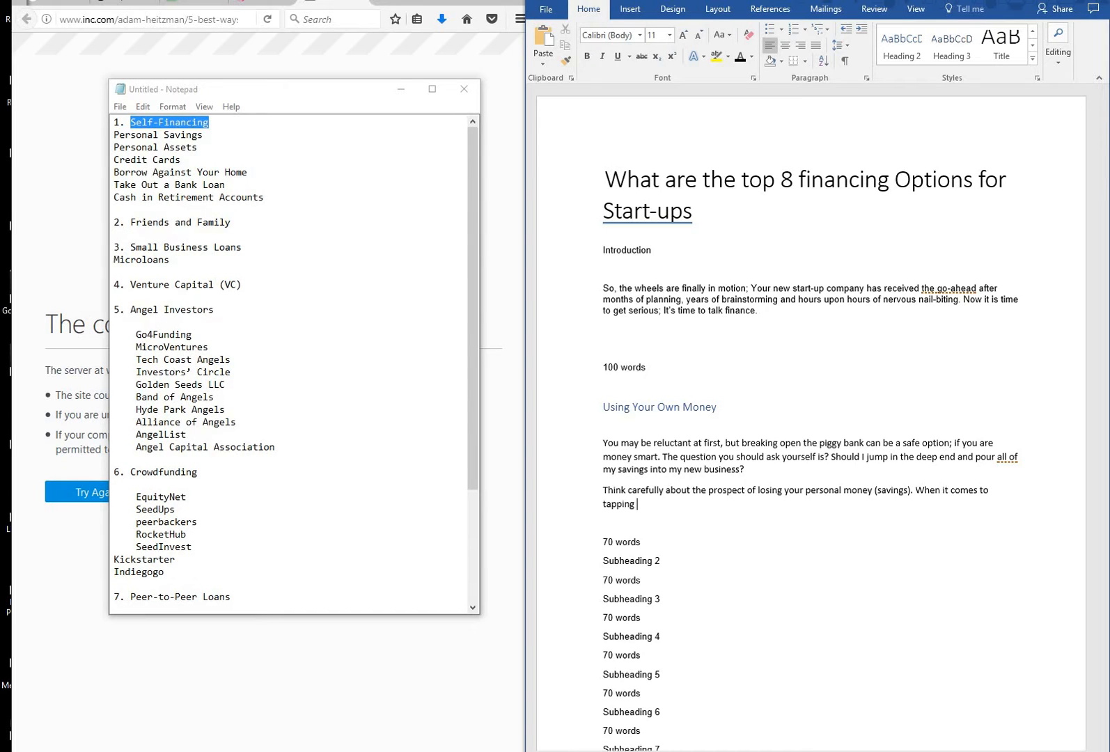
text(into your personal finances you shou)
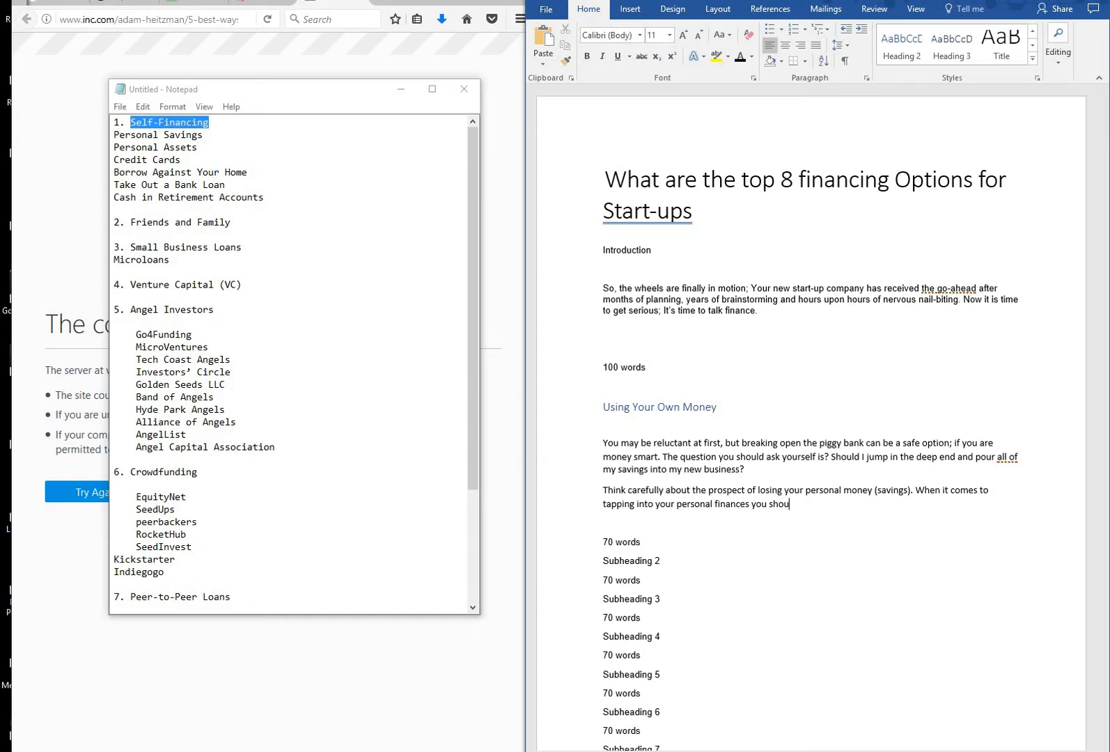
text(ld s)
key(BackSpace)
text(consider the following: How)
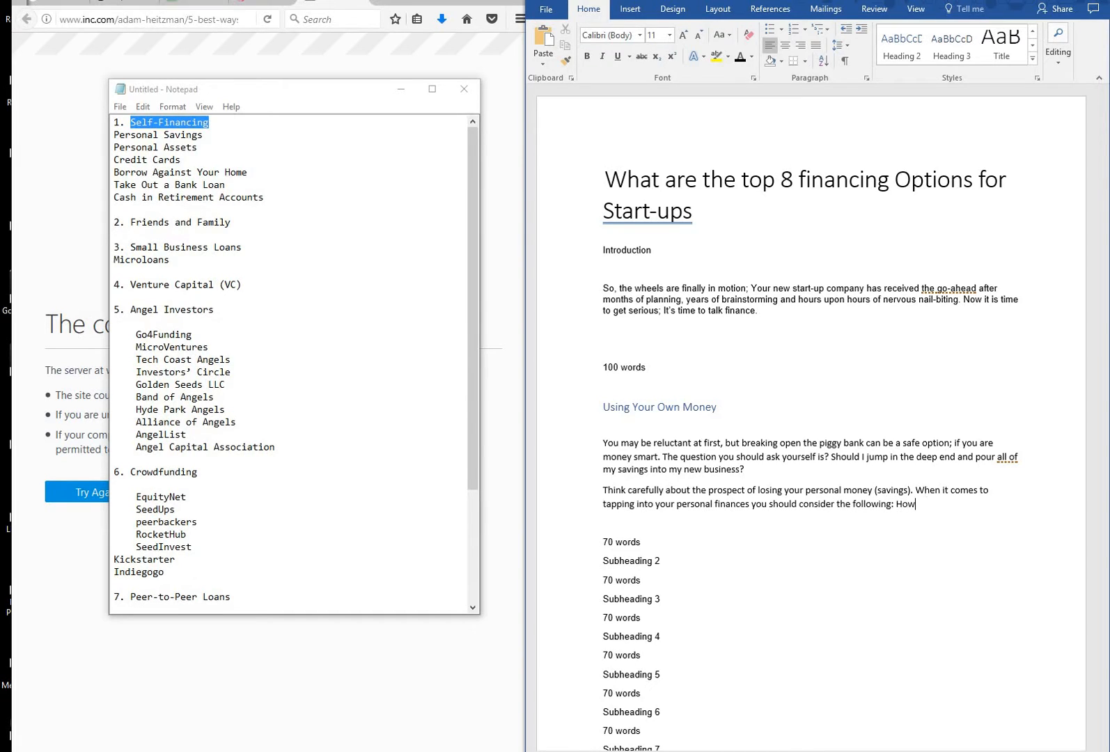
- Extend the sentence with "much money that you have at your disposal, how much you can borrow"
text( much money that you have at)
text(ur )
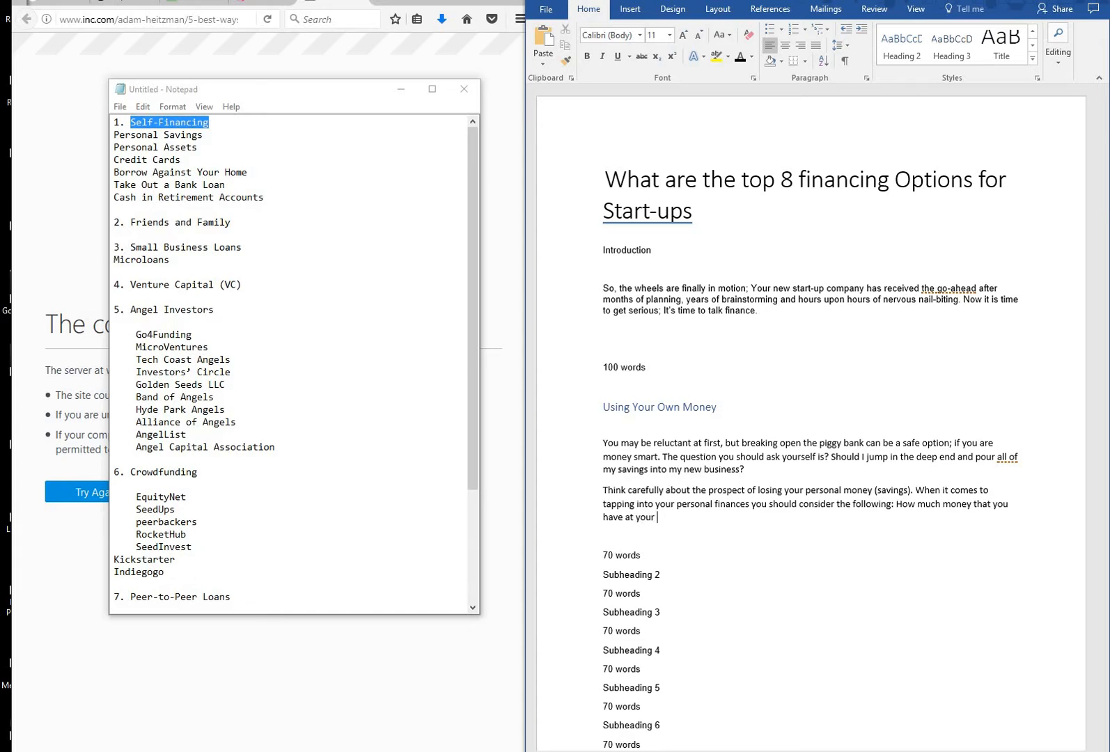
text(disposal, how much you can borrow)
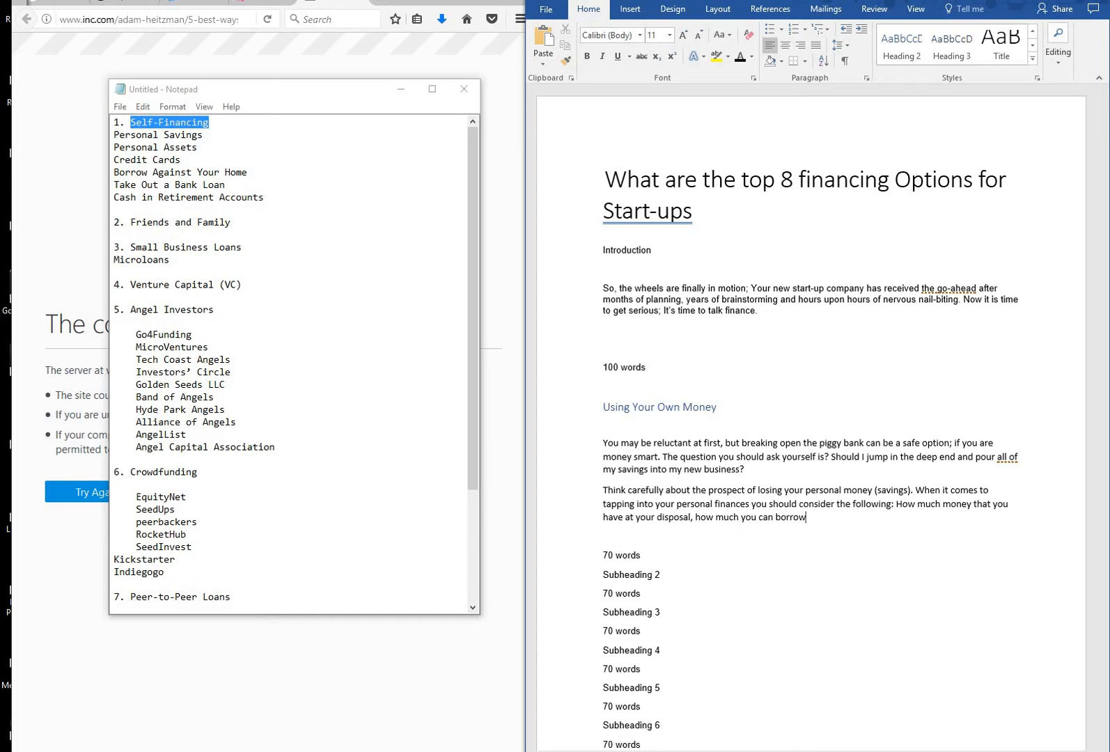
- Finish the sentence with "and leverage and most importantly can you afford to fail?" and add blank lines below it
text( and leverg)
key(BackSpace)
key(BackSpace)
key(BackSpace)
key(BackSpace)
text(erage and most importantly ca)
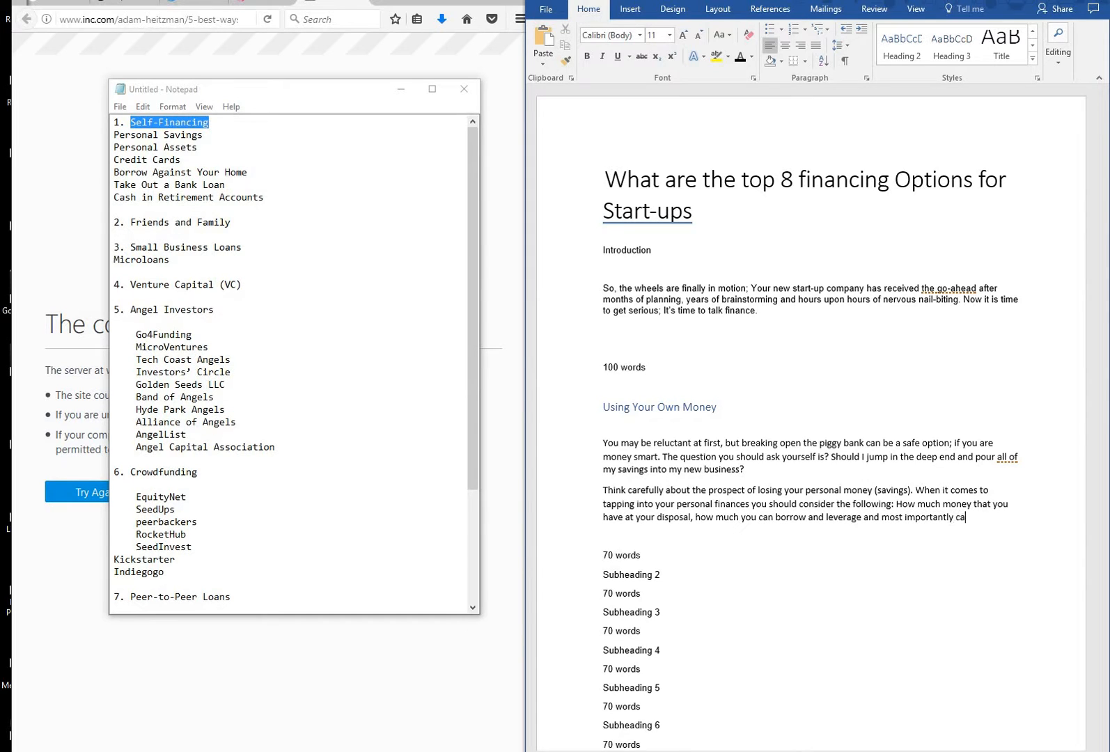
text(n you afford to fail)
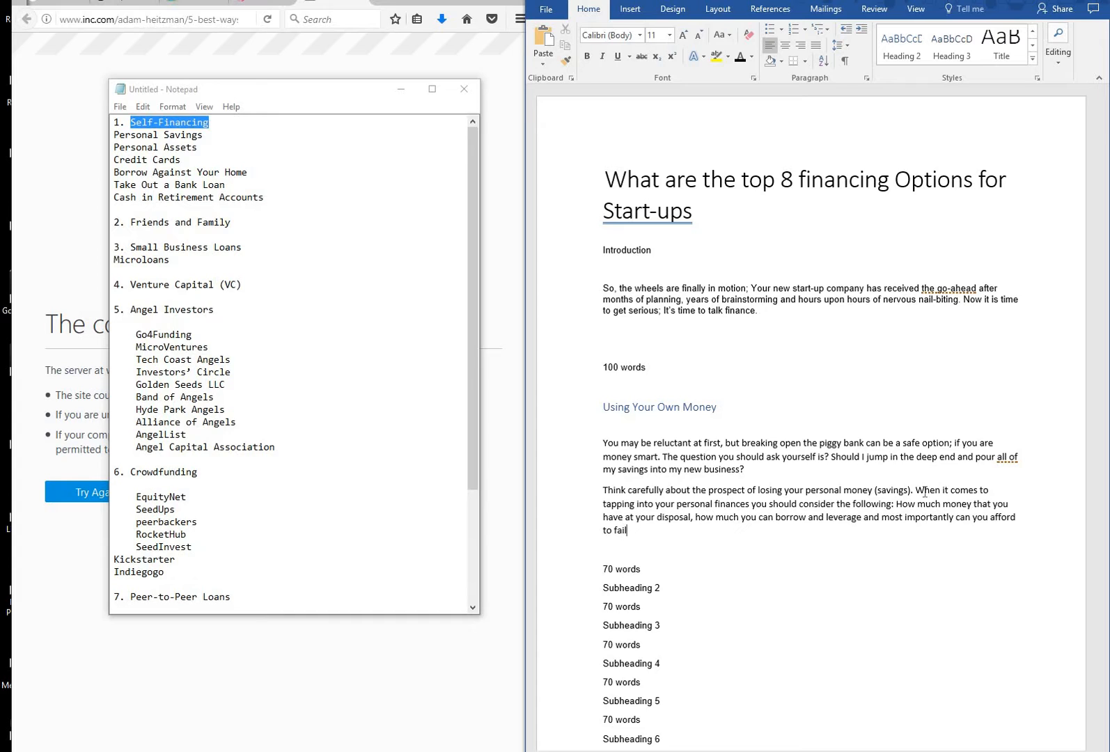
key(Return)
key(Return)
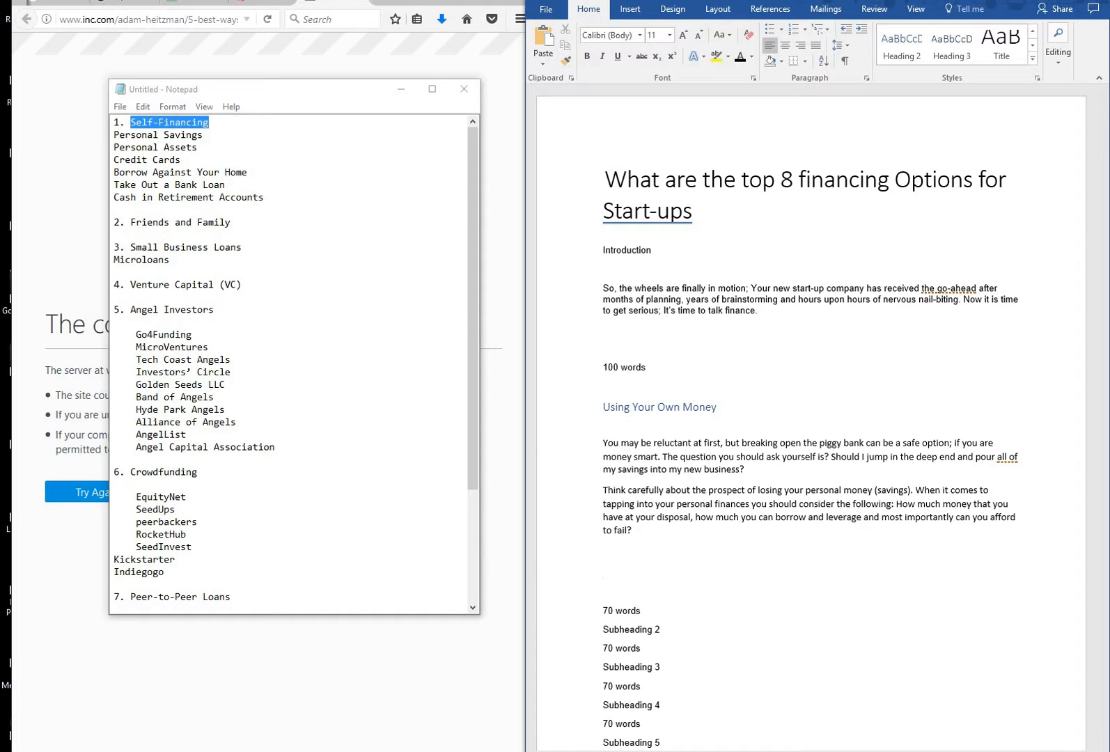
- In the browser, search Google for "Using Your Own Money to start a business", reusing the article's subheading text
click(61, 2)
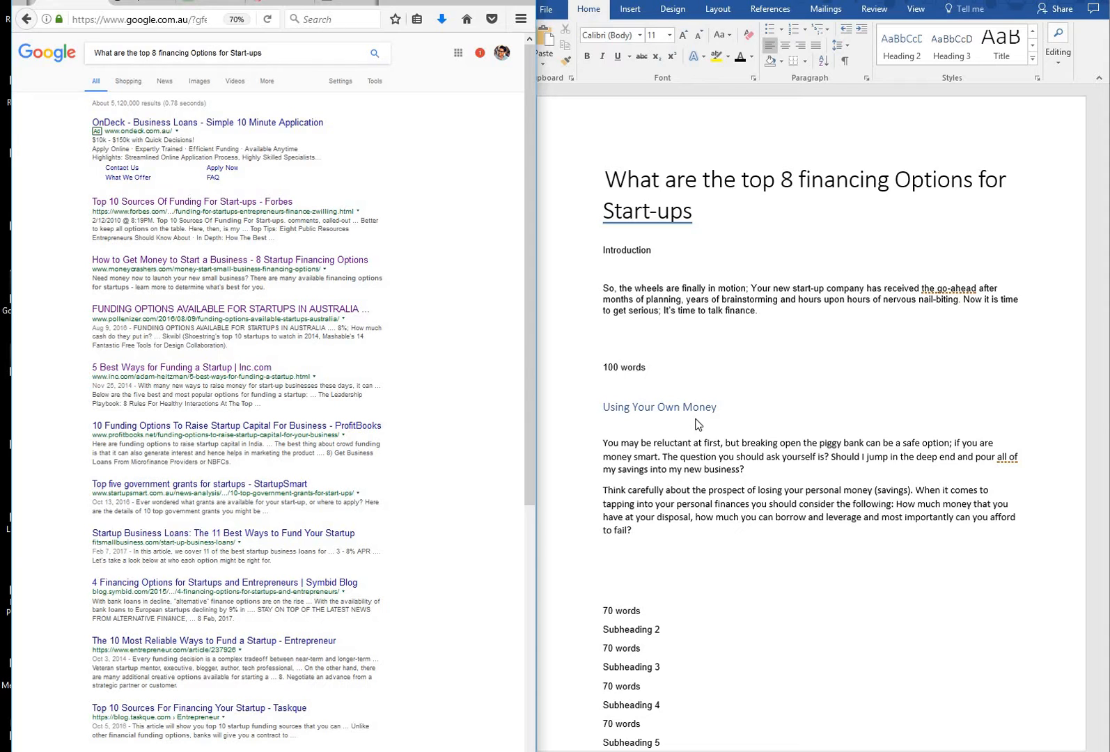
click(626, 408)
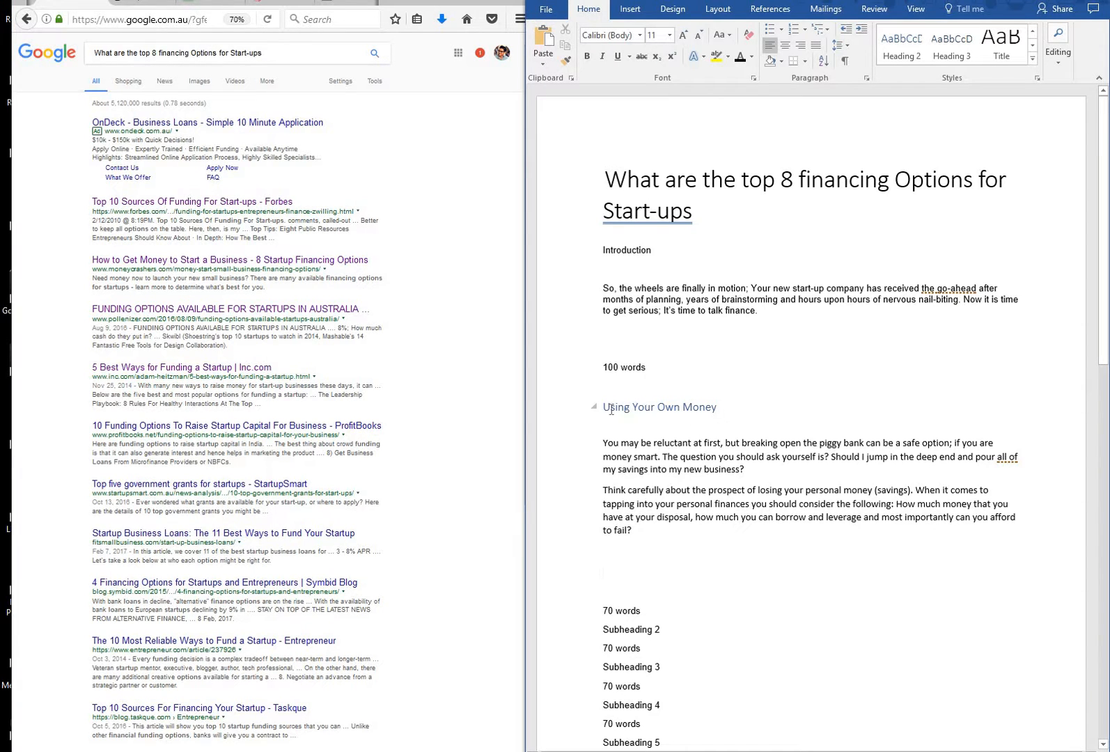
triple_click(692, 411)
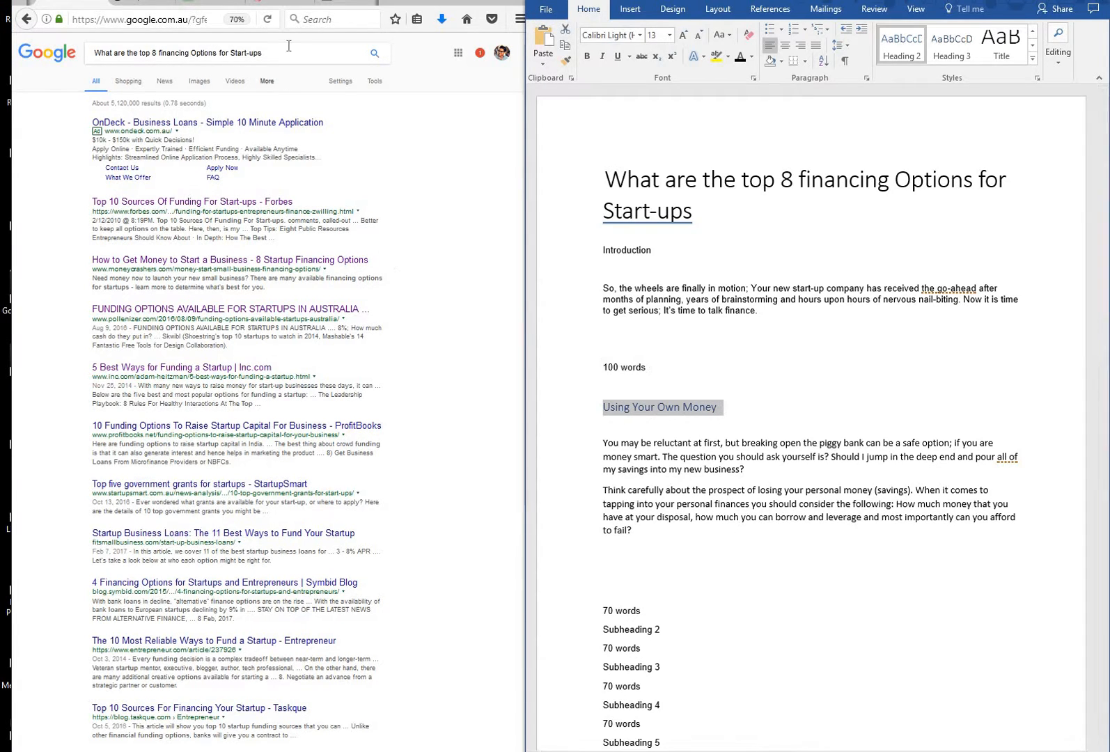
drag(285, 49, 90, 50)
text(Using Your Own Money)
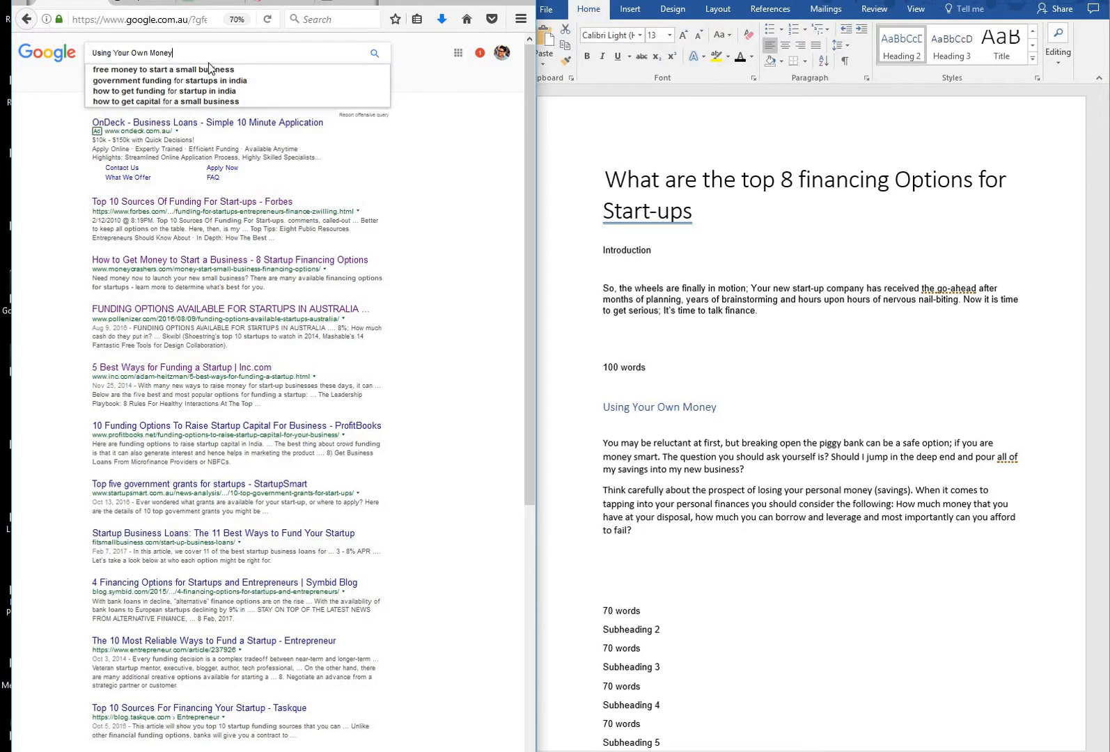
key(Return)
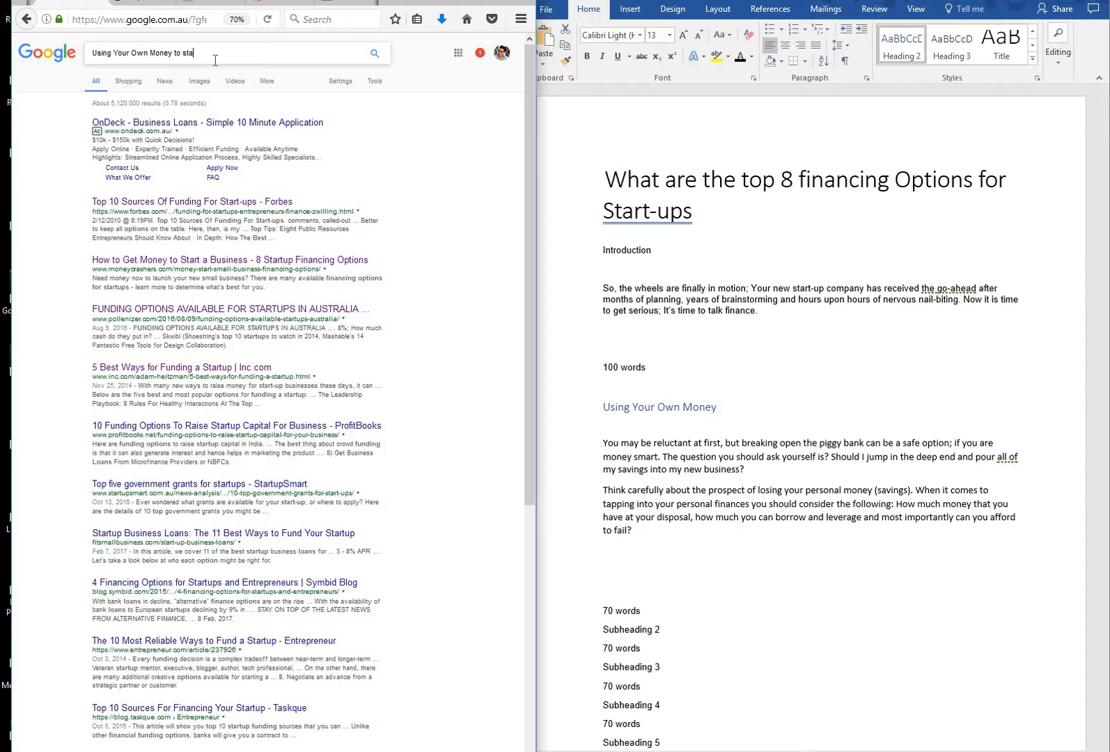
text(to start a business)
key(Return)
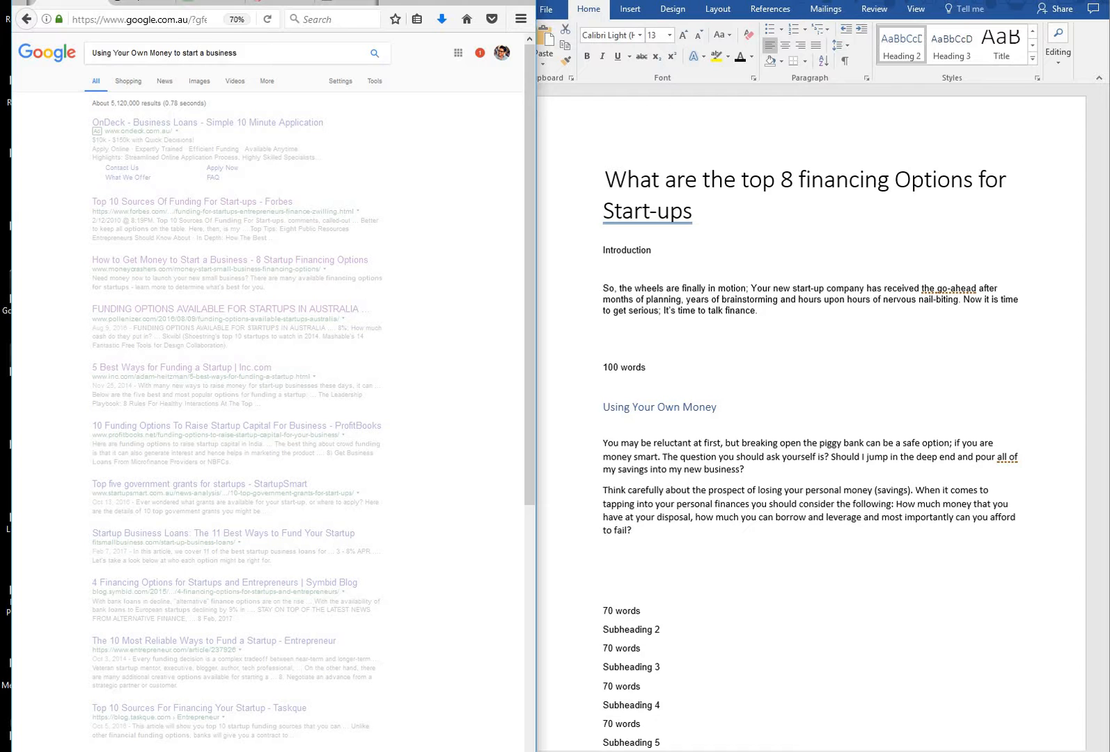
scroll(203, 497, down, 5)
scroll(207, 509, up, 5)
- Replace "Subheading 2" in the Word article with "Friends and Family" copied from the Notepad list, and separate it from "70 words" with a blank line
key(alt+Tab)
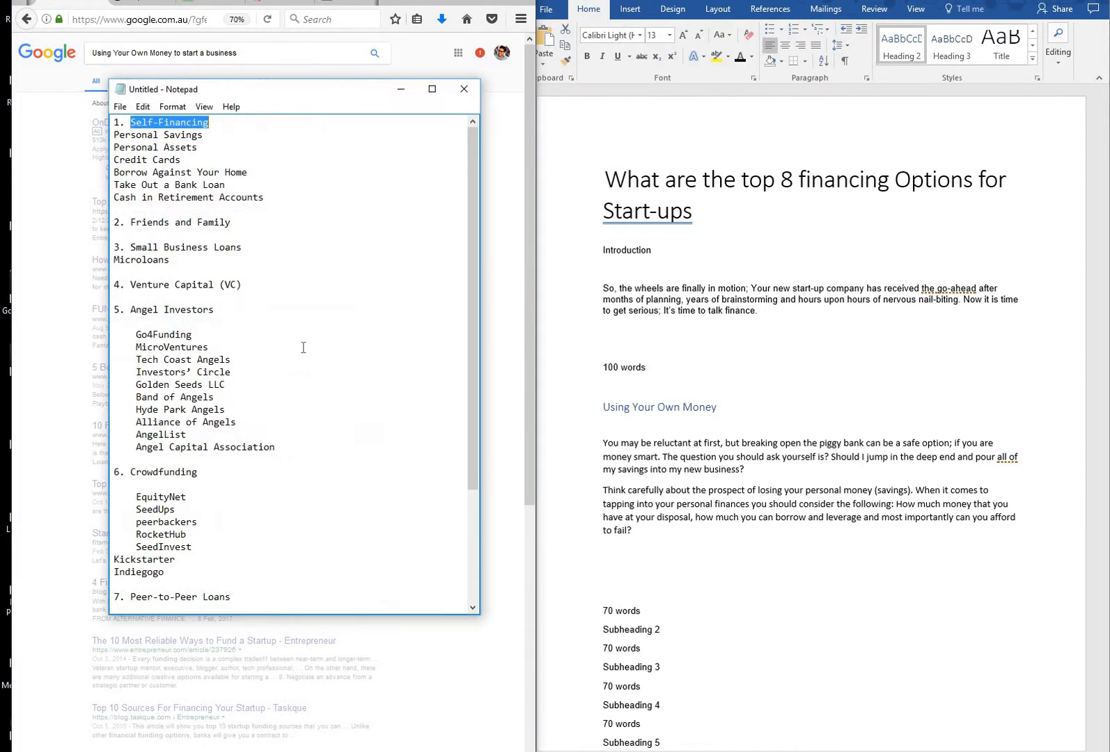
drag(237, 222, 131, 222)
key(ctrl+c)
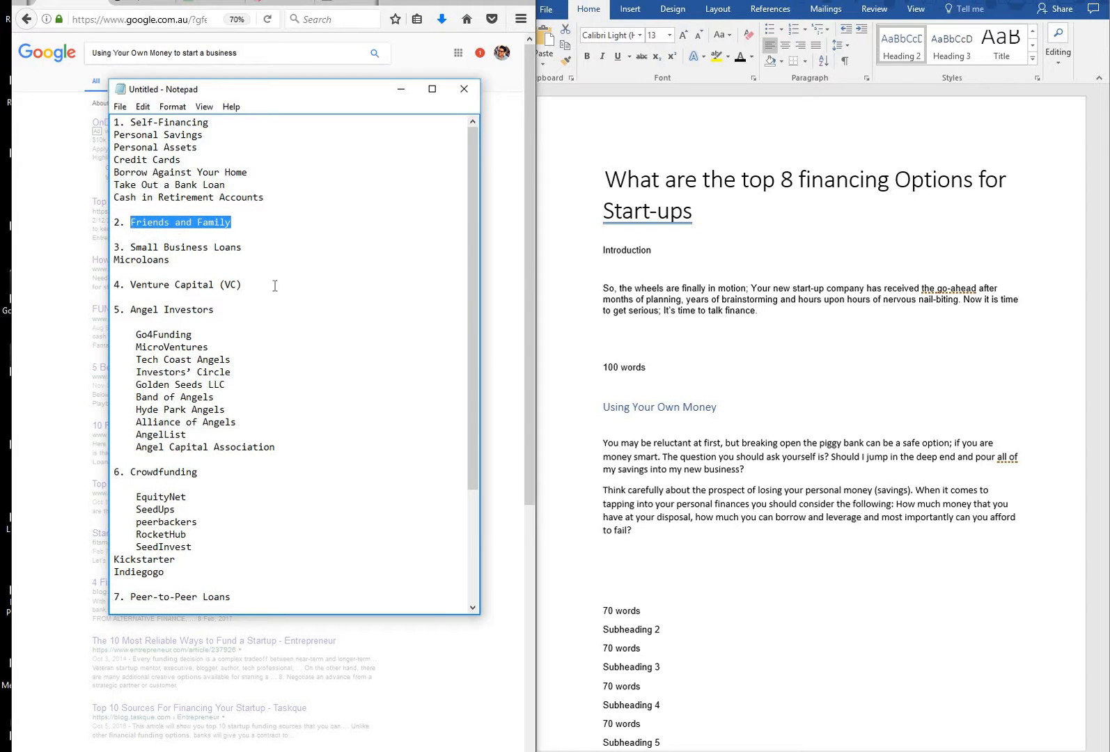
click(679, 632)
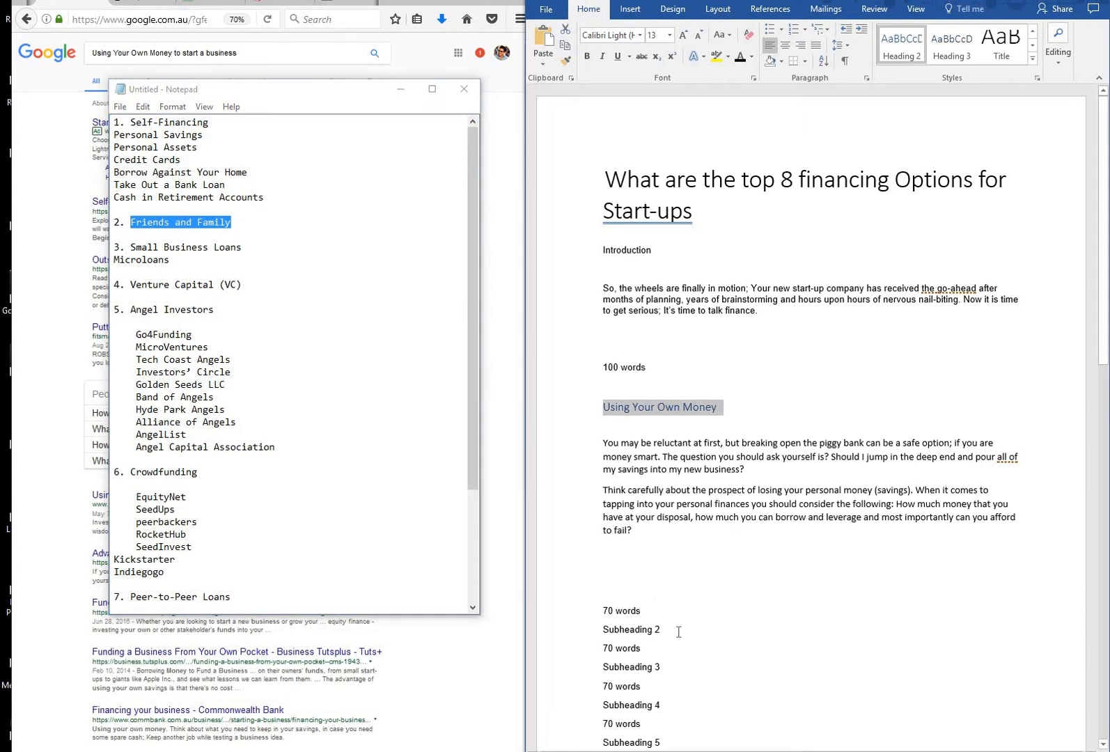
drag(671, 632, 605, 631)
key(ctrl+v)
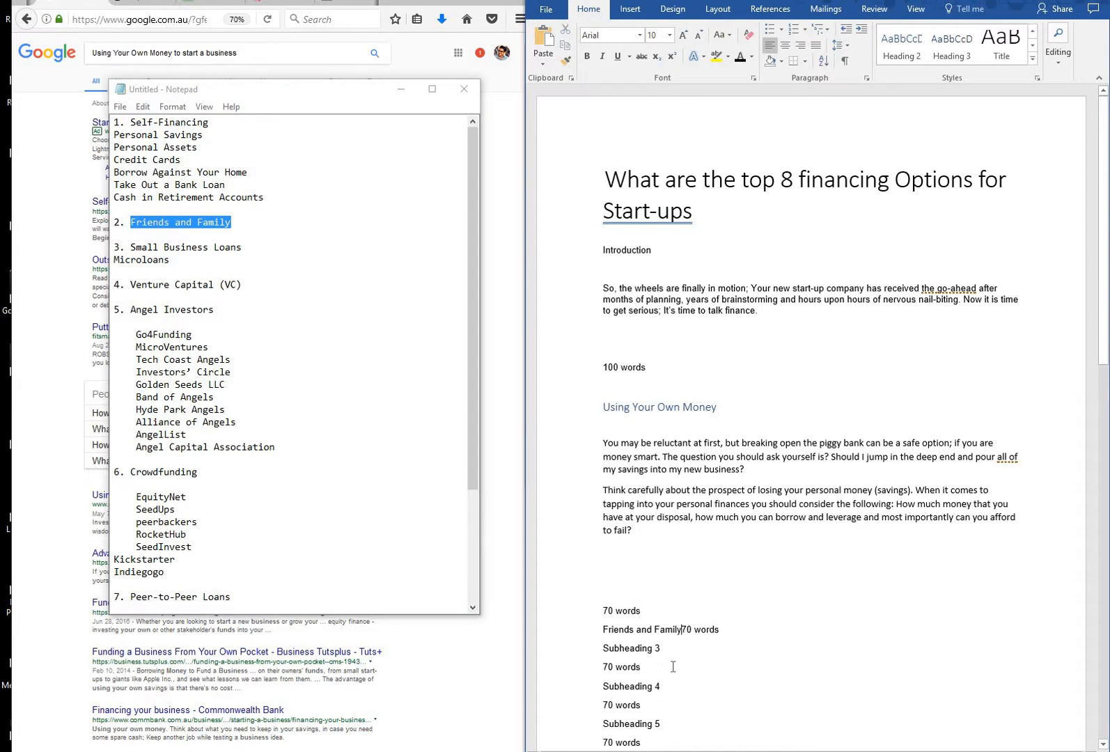
key(Return)
key(Return)
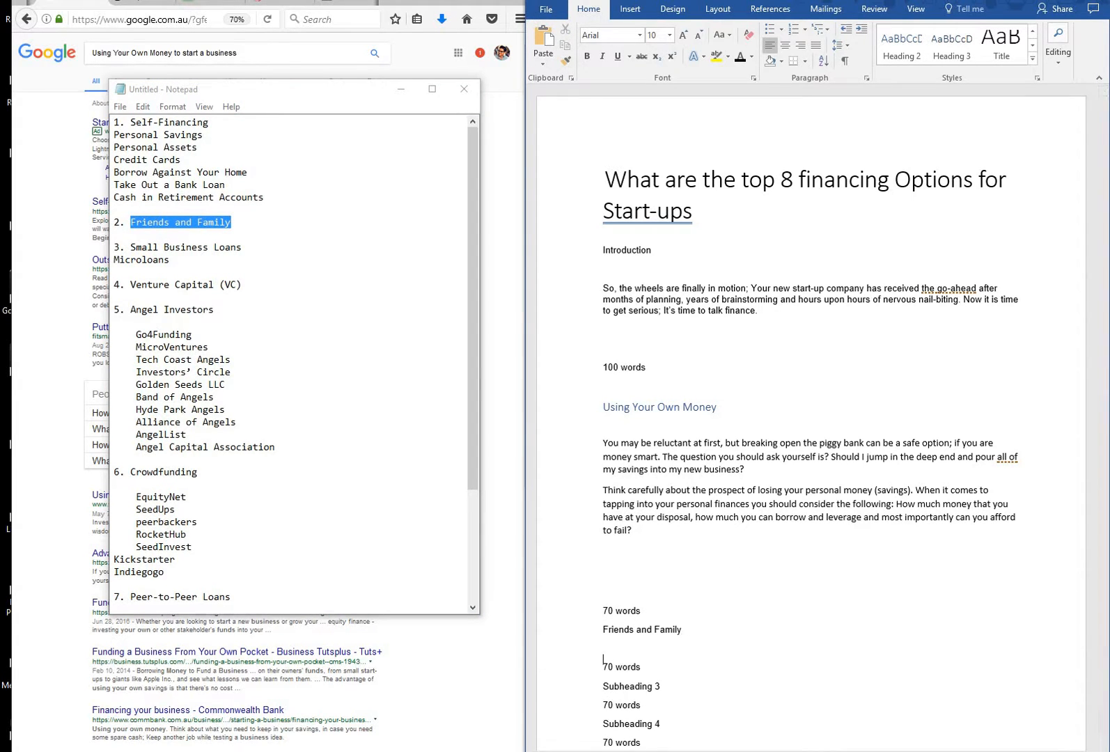
- Reword the "Friends and Family" subheading as "Ask Your Friends and Family" and apply the Heading 2 style
drag(604, 630, 604, 619)
click(603, 635)
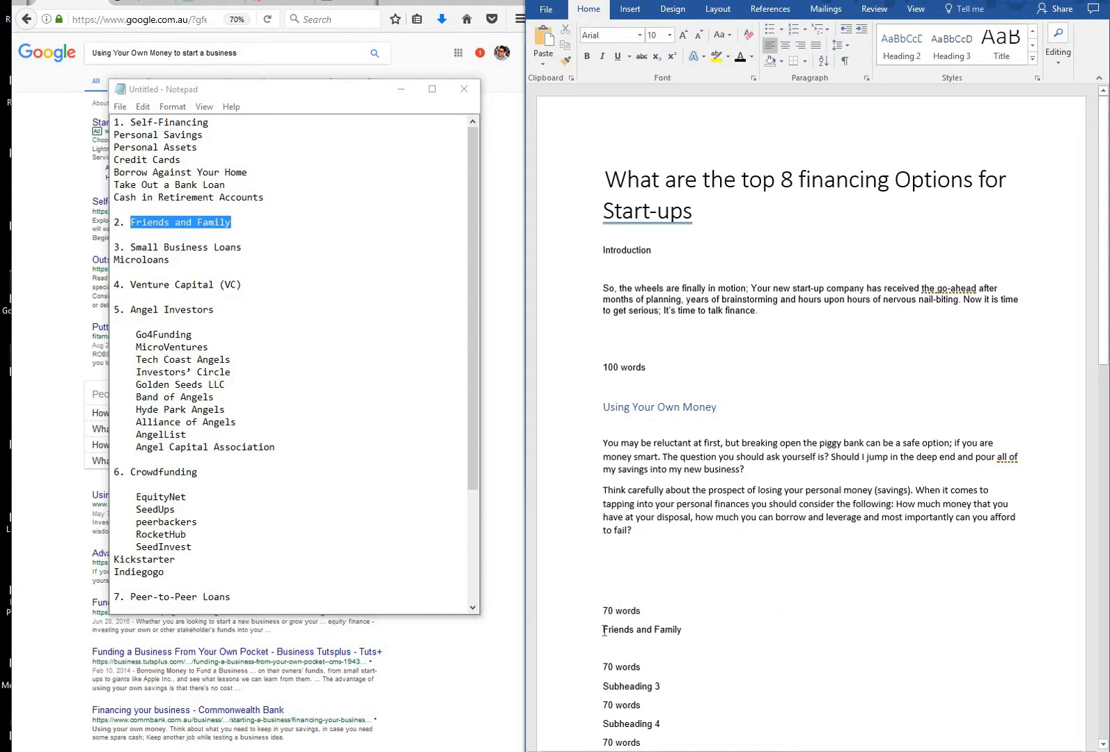
text(Ask )
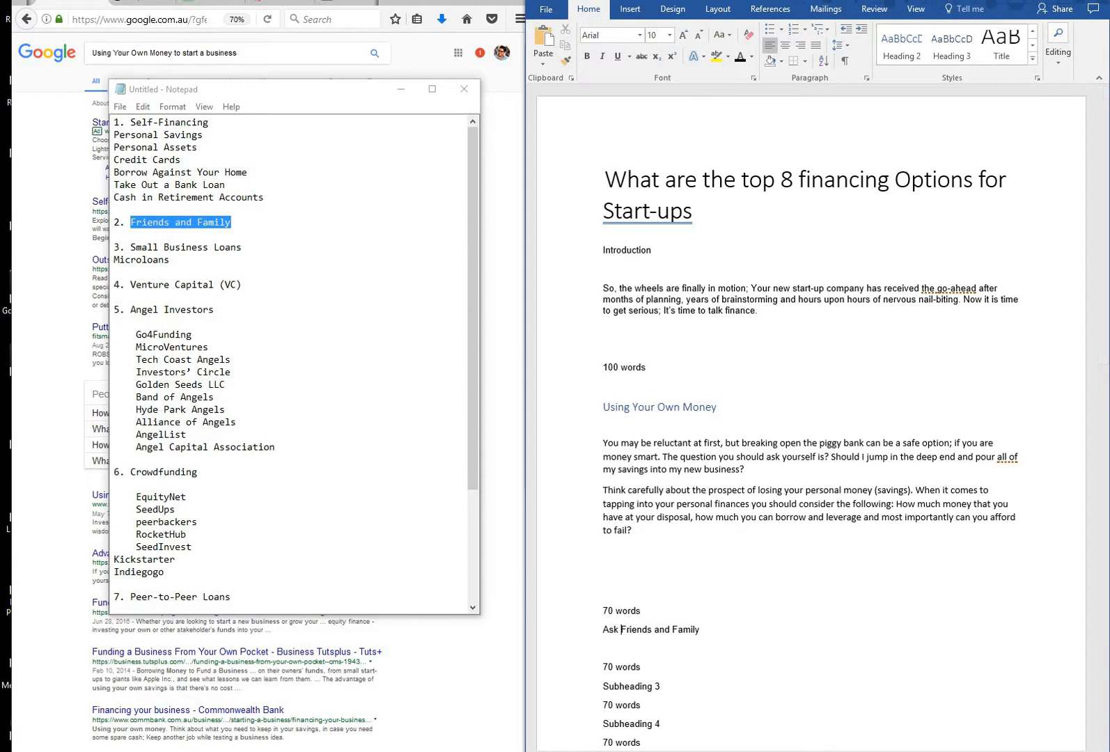
text(Your)
drag(726, 631, 576, 629)
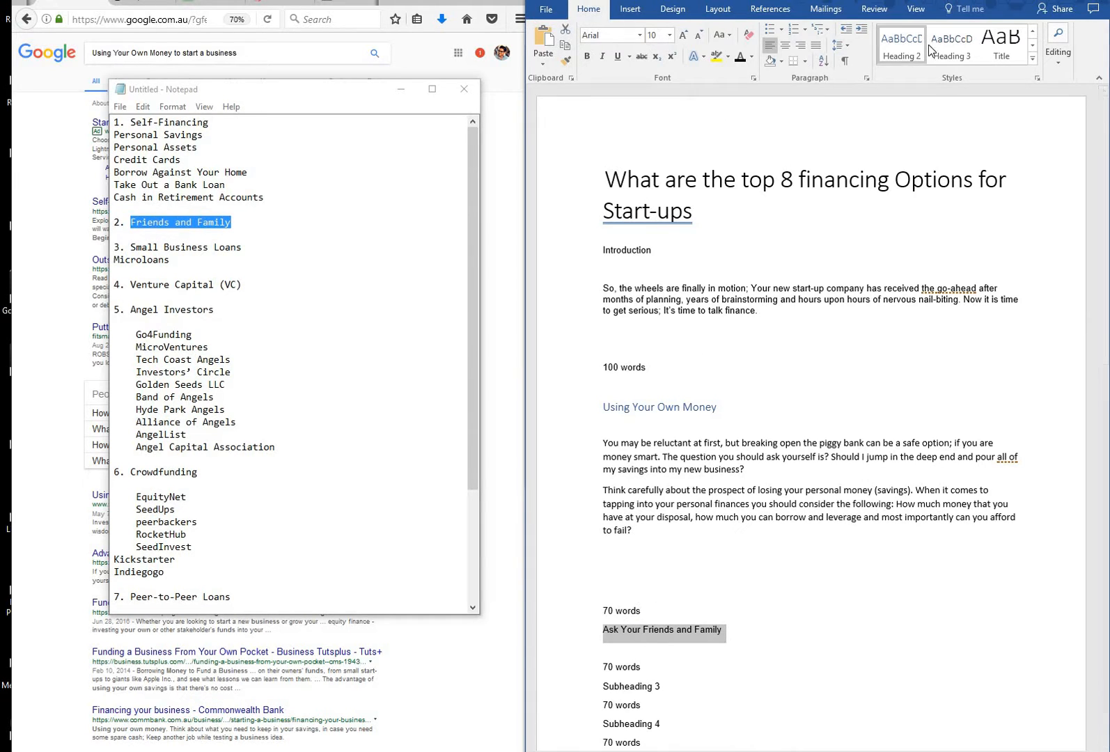
click(884, 57)
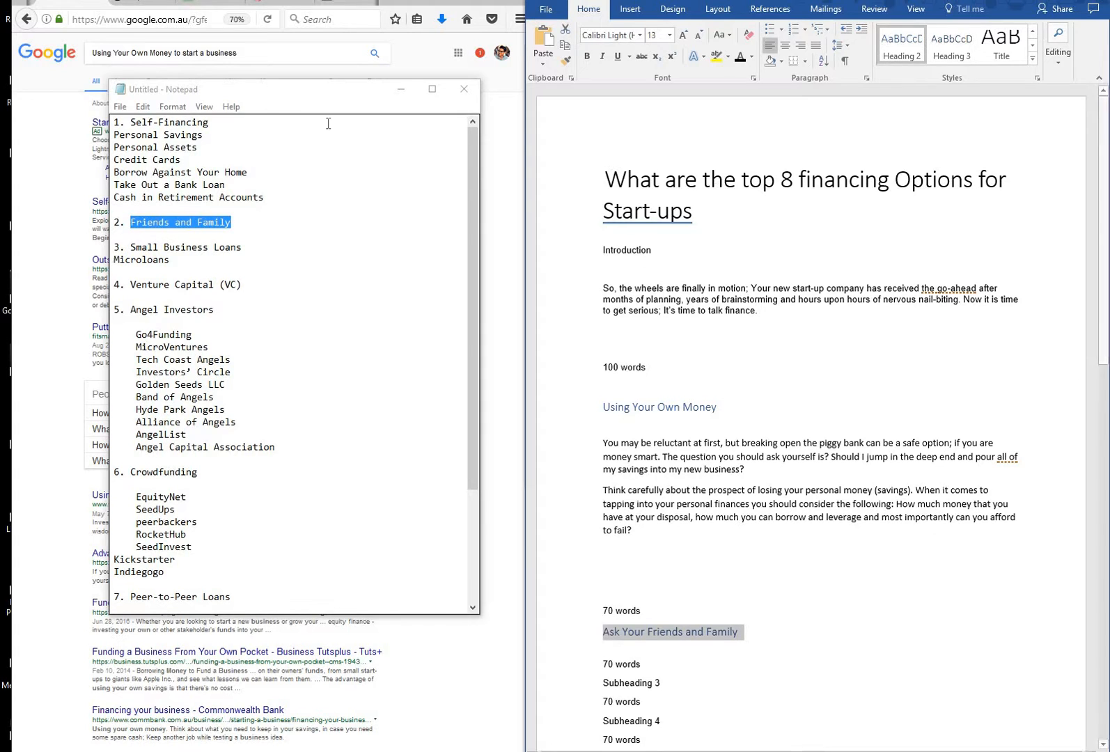
- Open the Entrepreneur and Rocket Lawyer search results in separate browser tabs and view the Rocket Lawyer article on outside financing versus own money
click(396, 93)
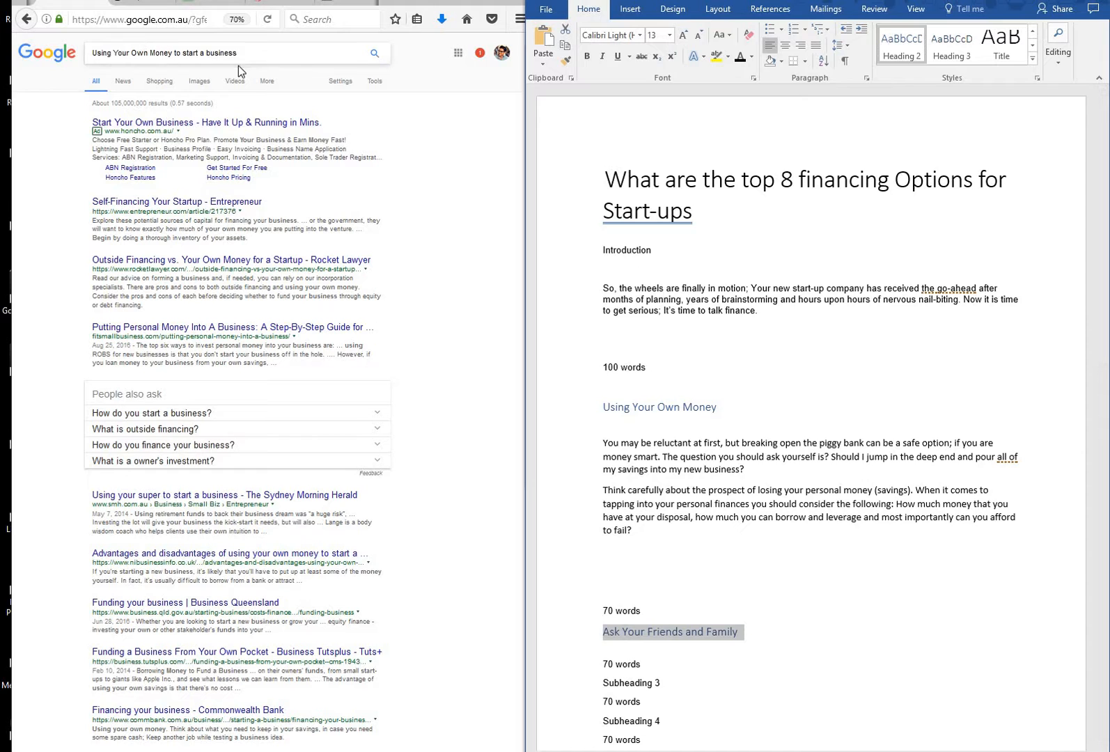
middle_click(174, 206)
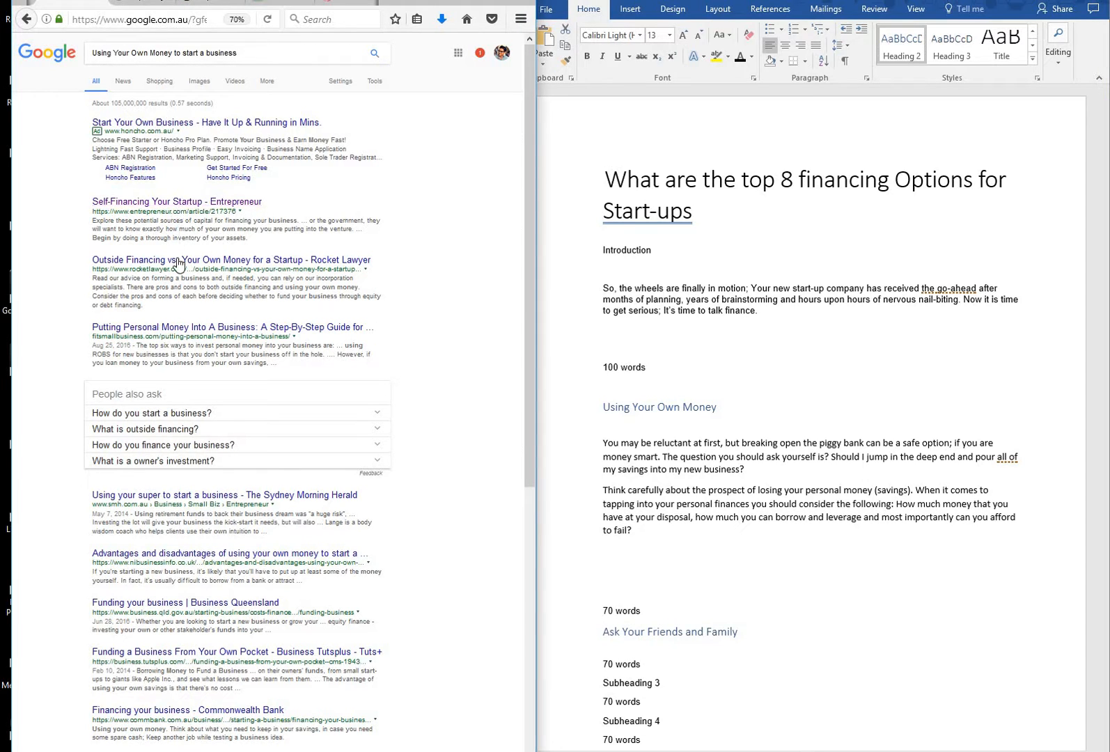
middle_click(178, 265)
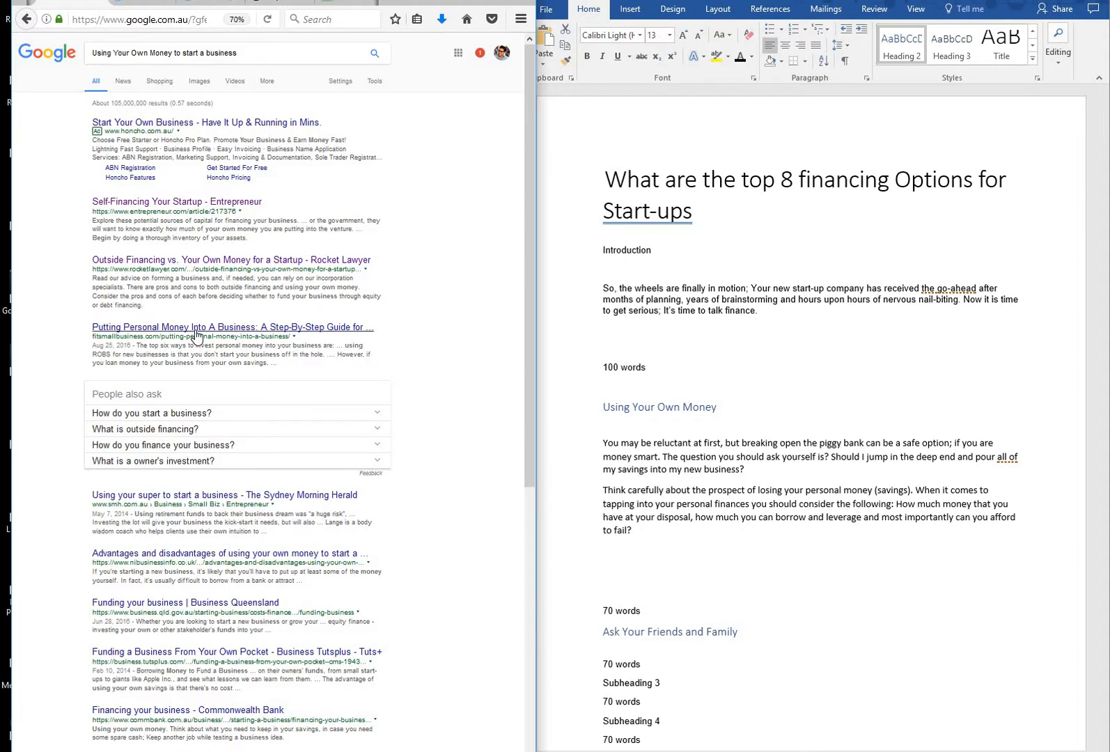
key(ctrl+Tab)
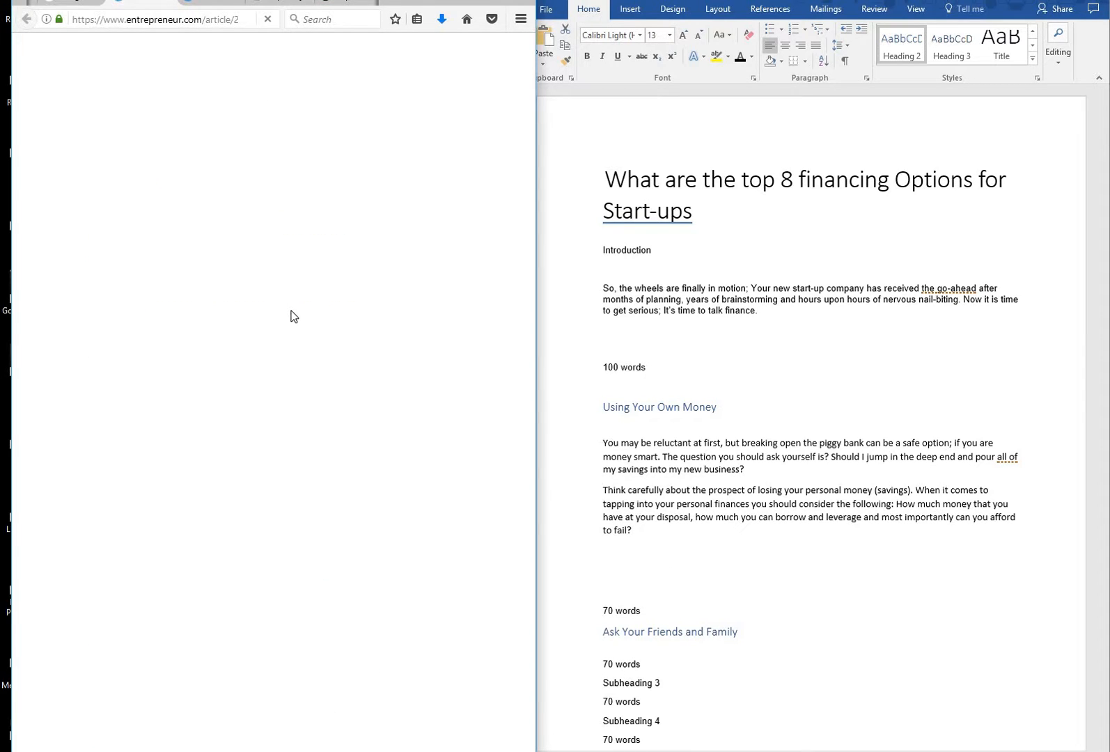
click(213, 2)
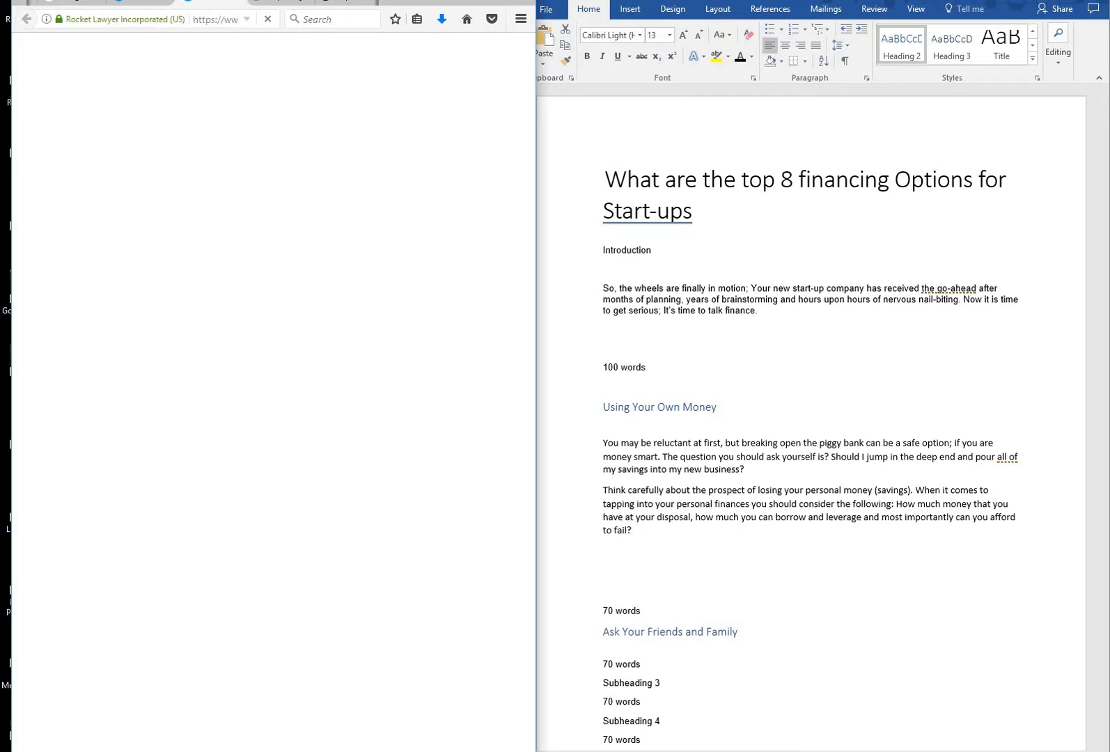
click(274, 2)
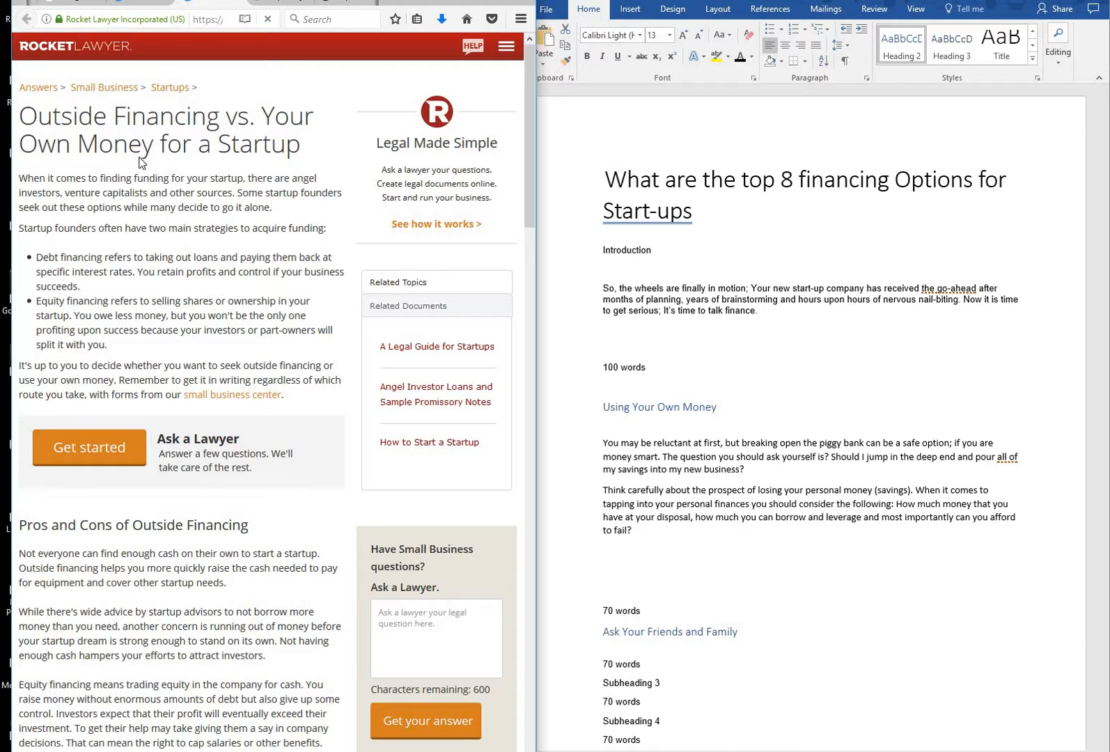
- Read the Rocket Lawyer article's self-finance section and add "This is sometimes called Bootstrapping" below the personal savings paragraph in the Word article
scroll(58, 476, down, 1)
scroll(59, 476, down, 15)
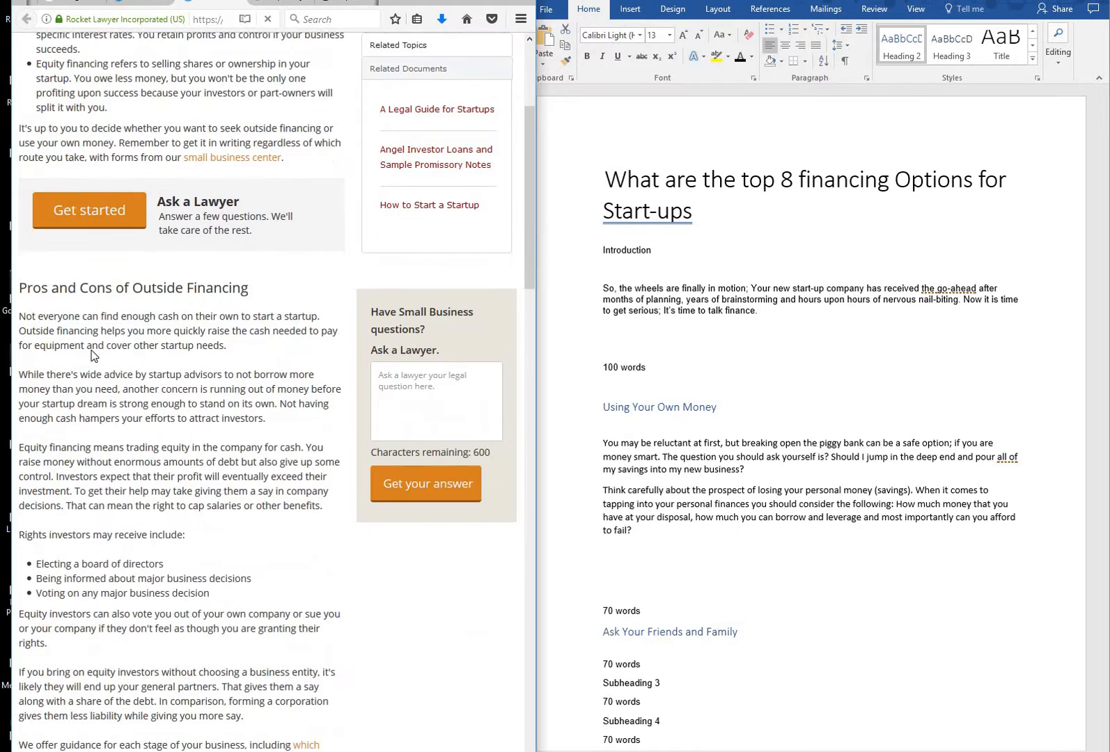
scroll(76, 427, down, 6)
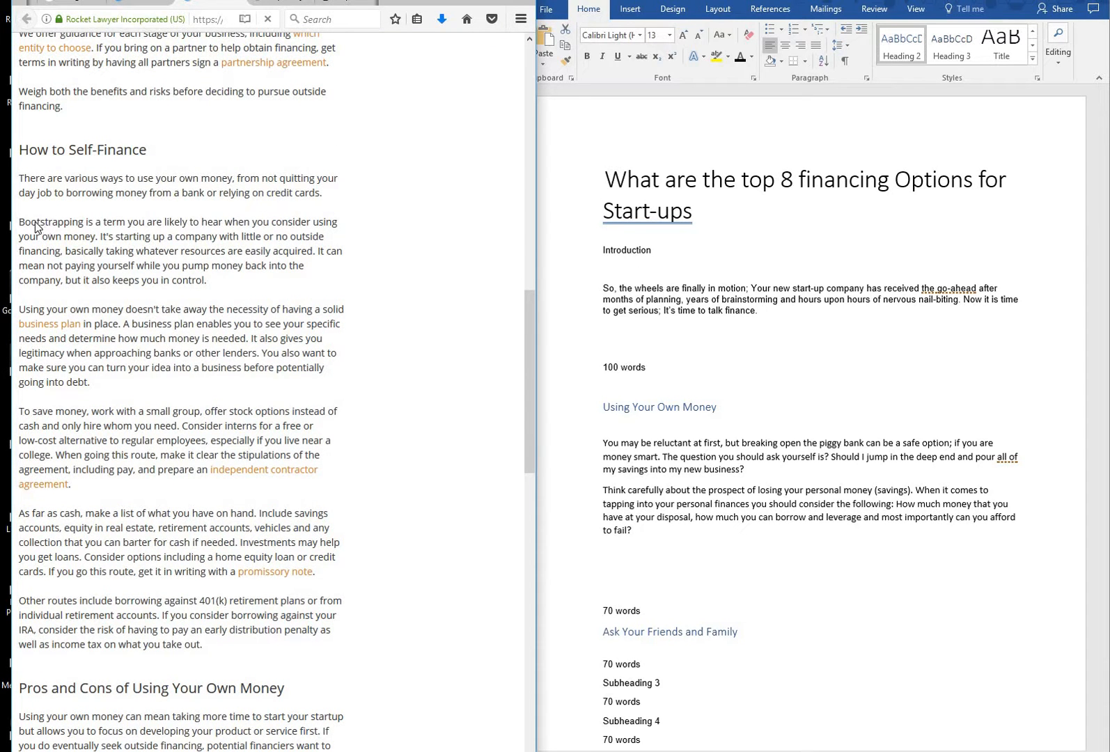
drag(35, 222, 4, 225)
click(63, 227)
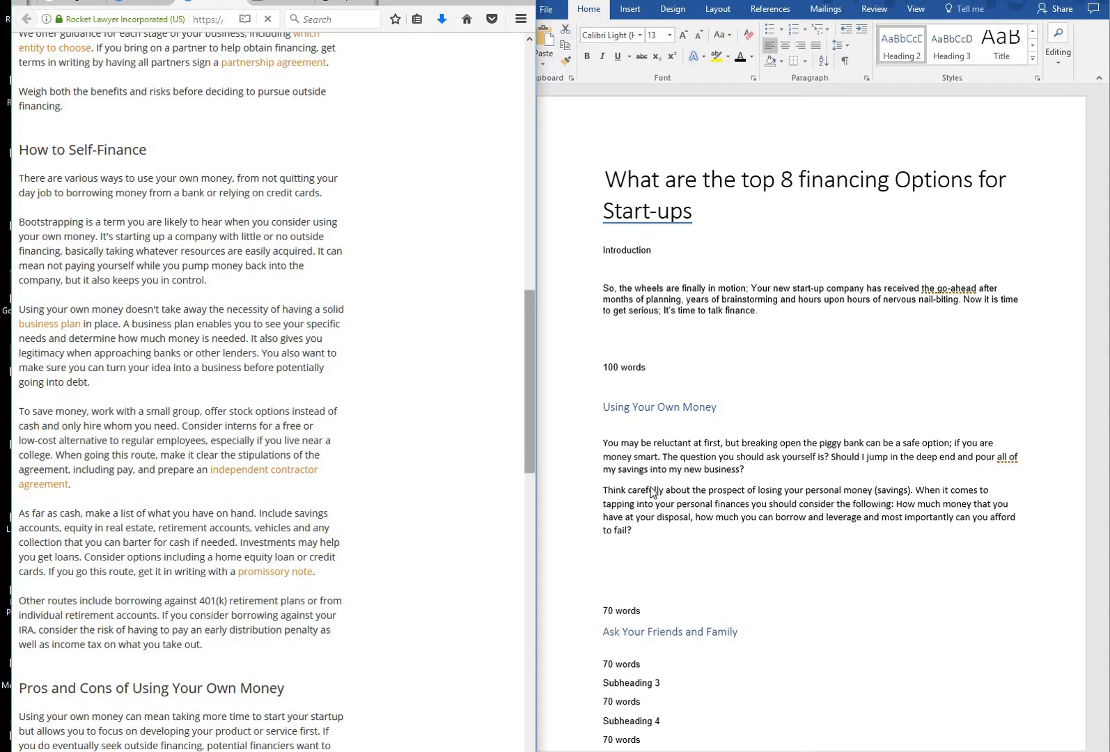
click(634, 533)
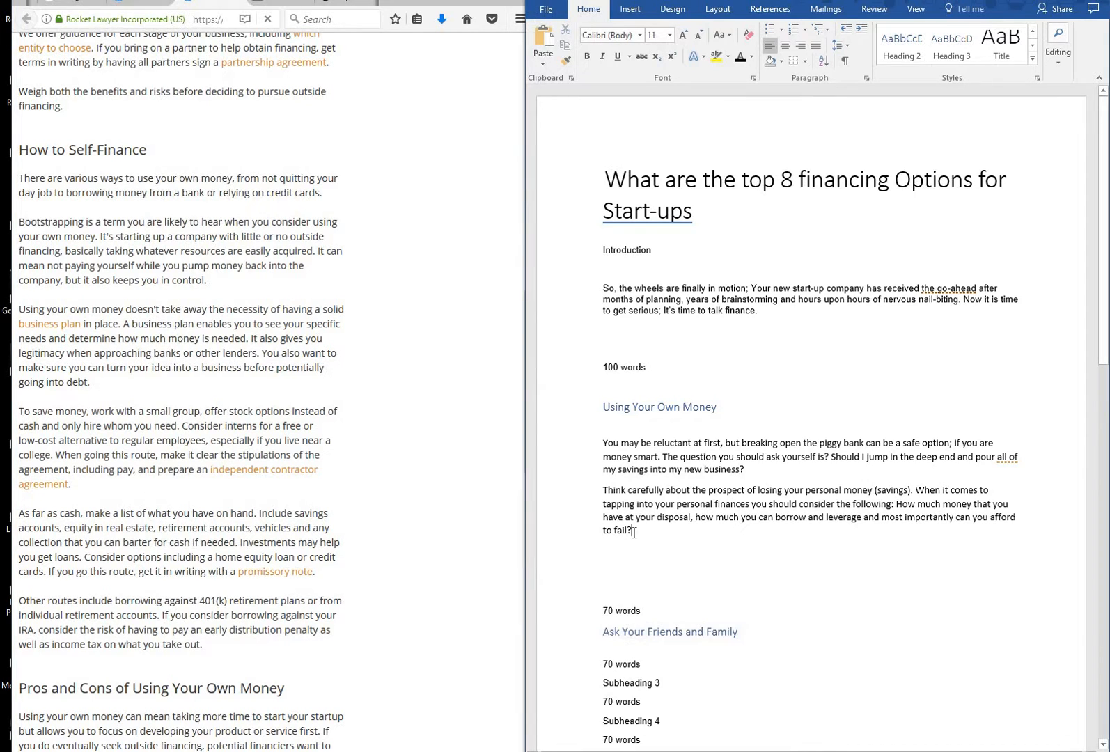
key(Return)
key(Return)
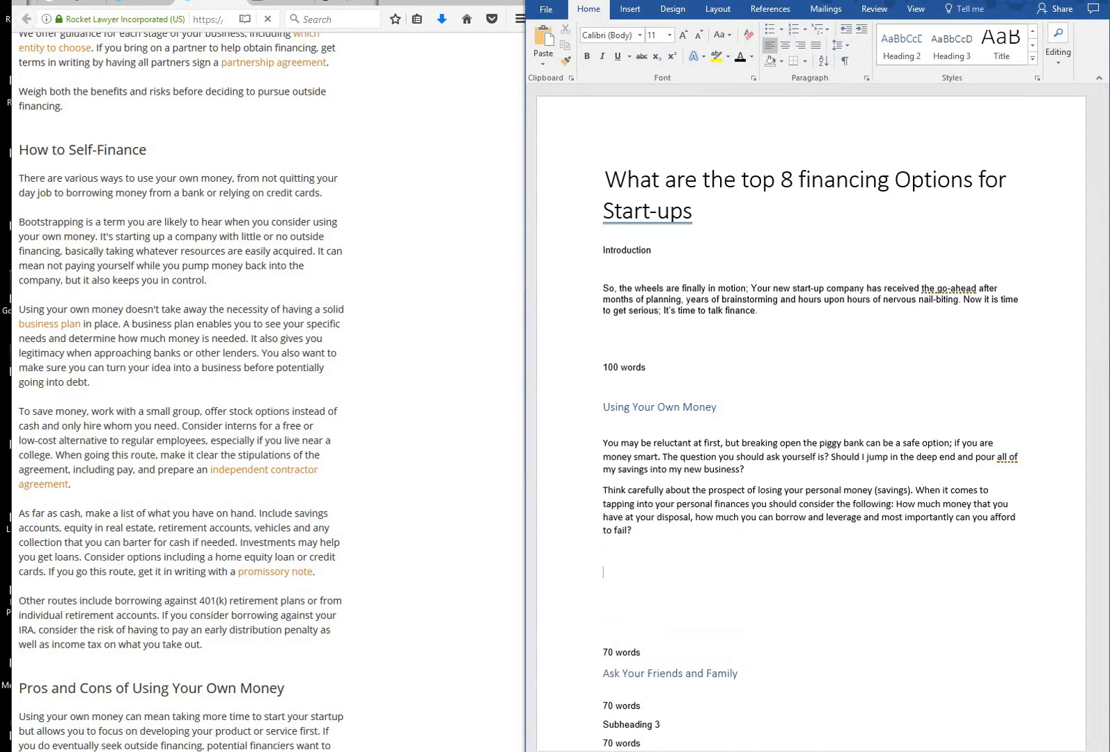
text(This is sometimes called Bootstrapping)
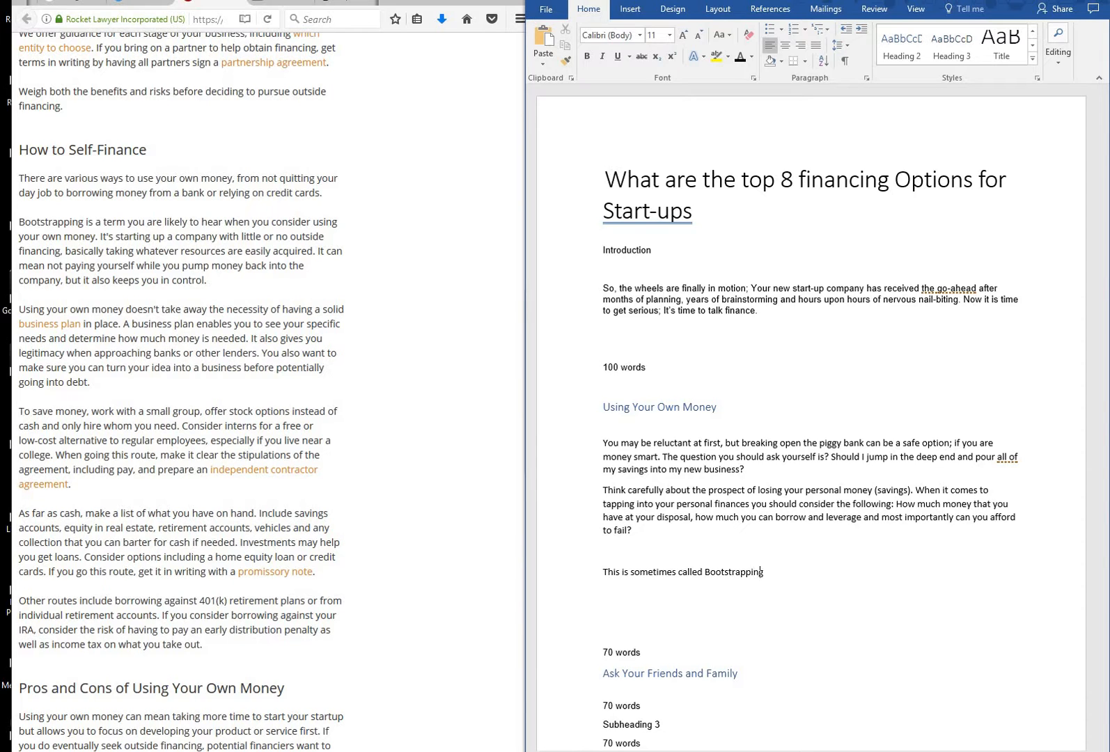
- Search Google for "Bootstrapping to start a business", reusing the word "Bootstrapping" from the Word article
drag(764, 576, 708, 577)
key(ctrl+c)
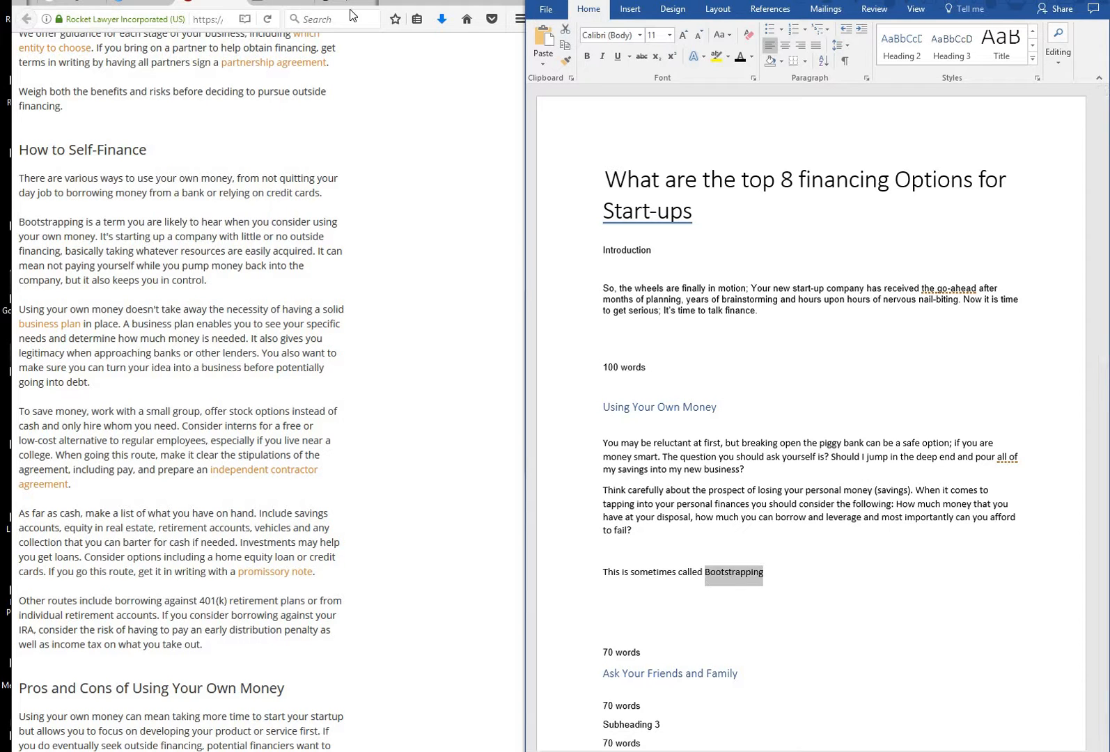
click(73, 2)
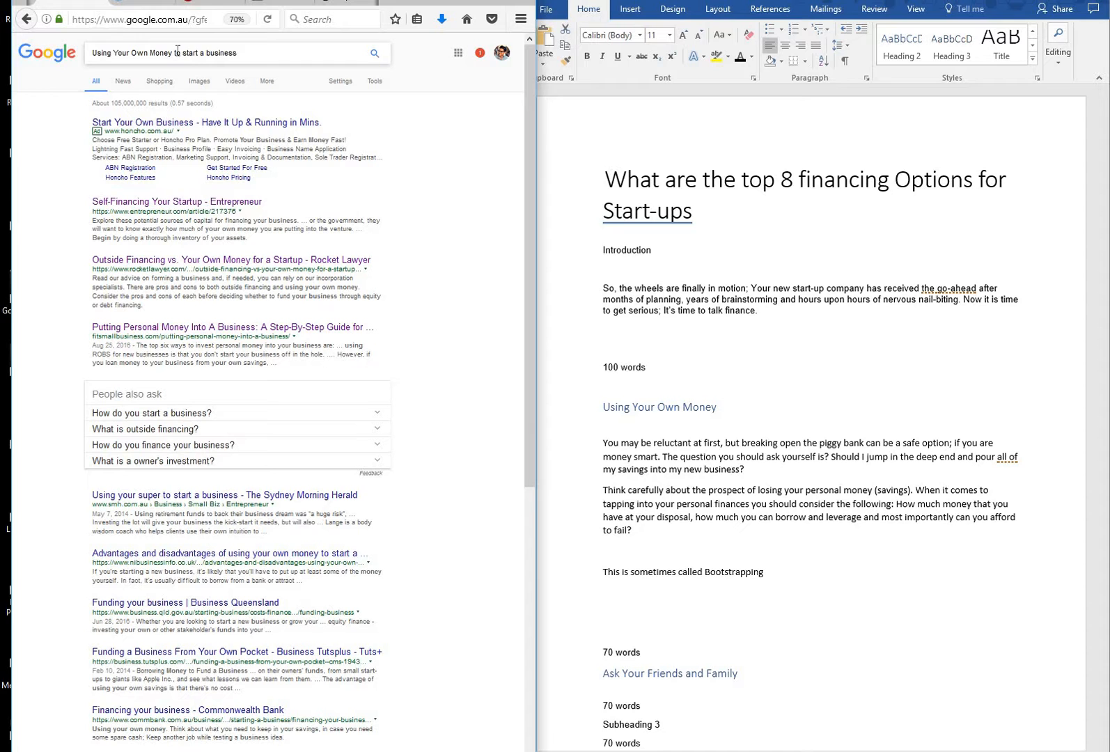
drag(172, 53, 57, 70)
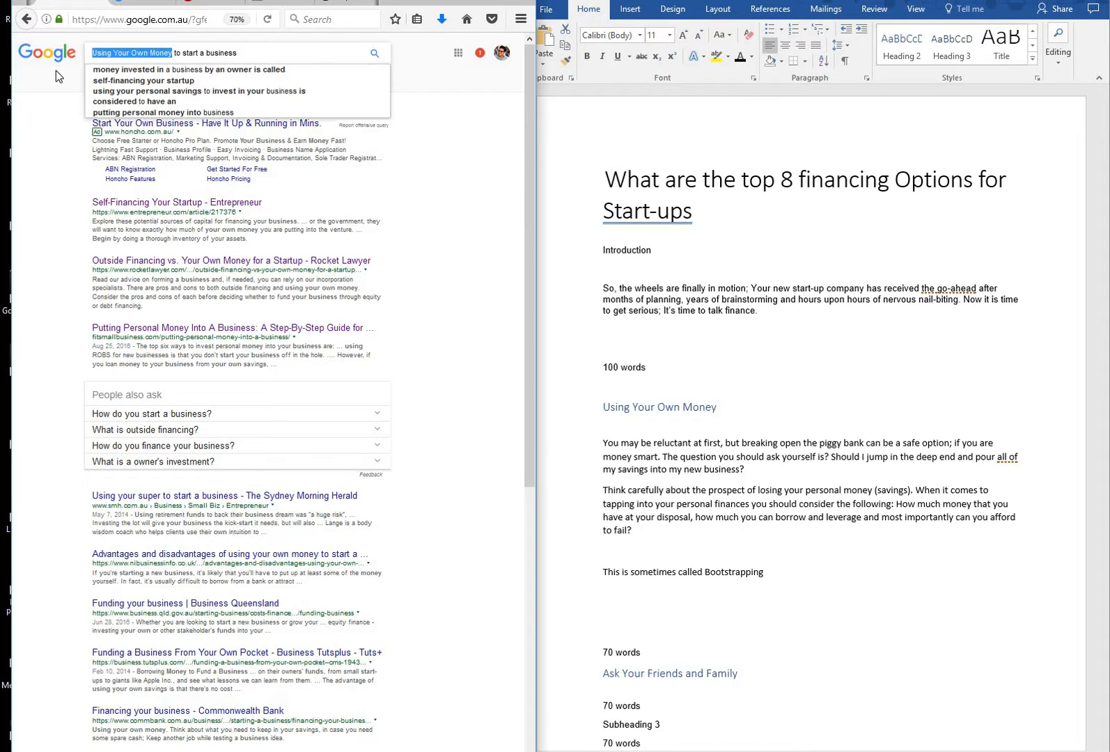
key(ctrl+v)
key(Return)
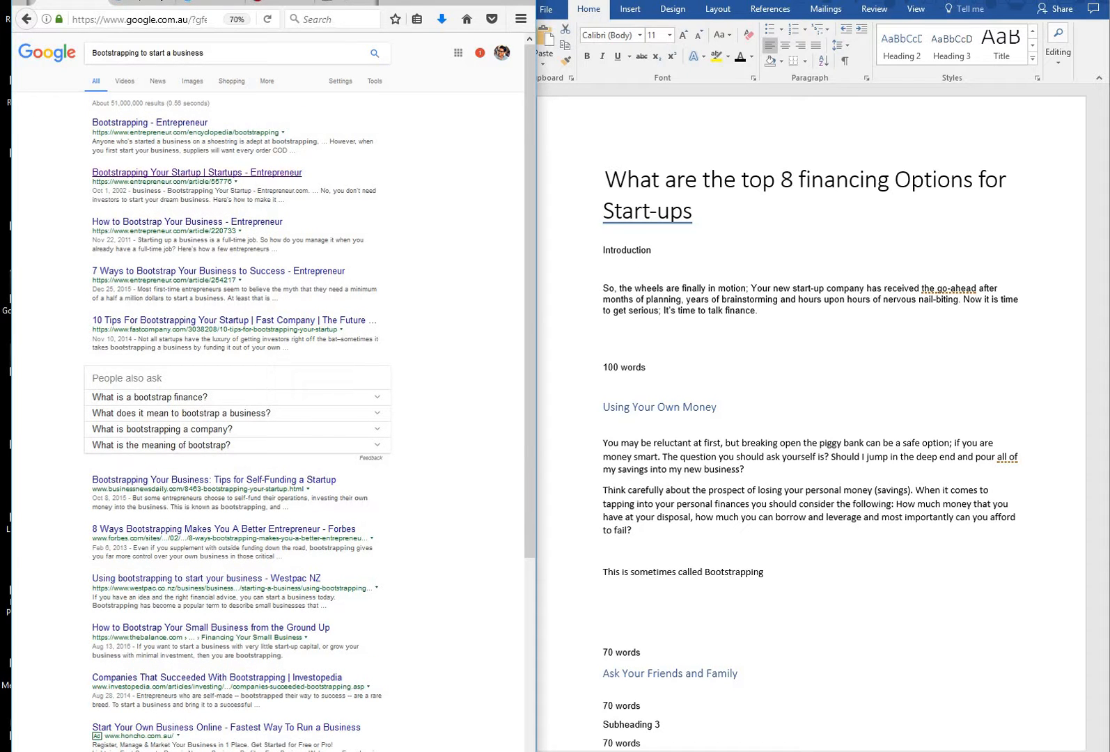
click(183, 174)
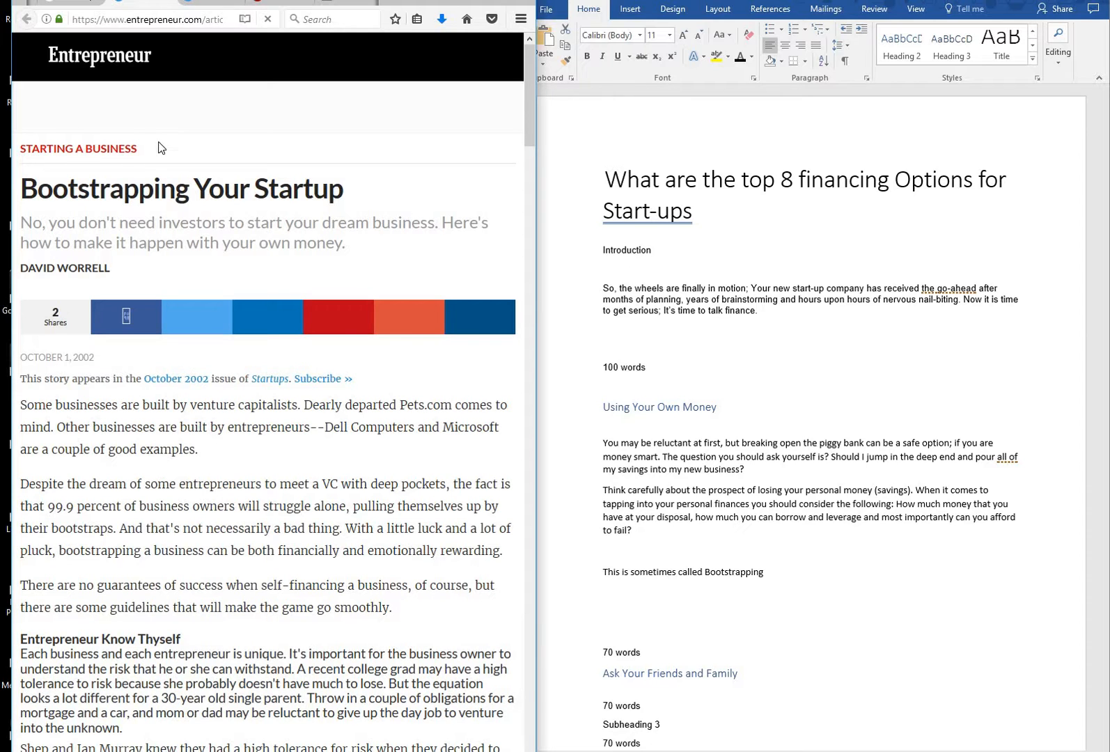
click(182, 26)
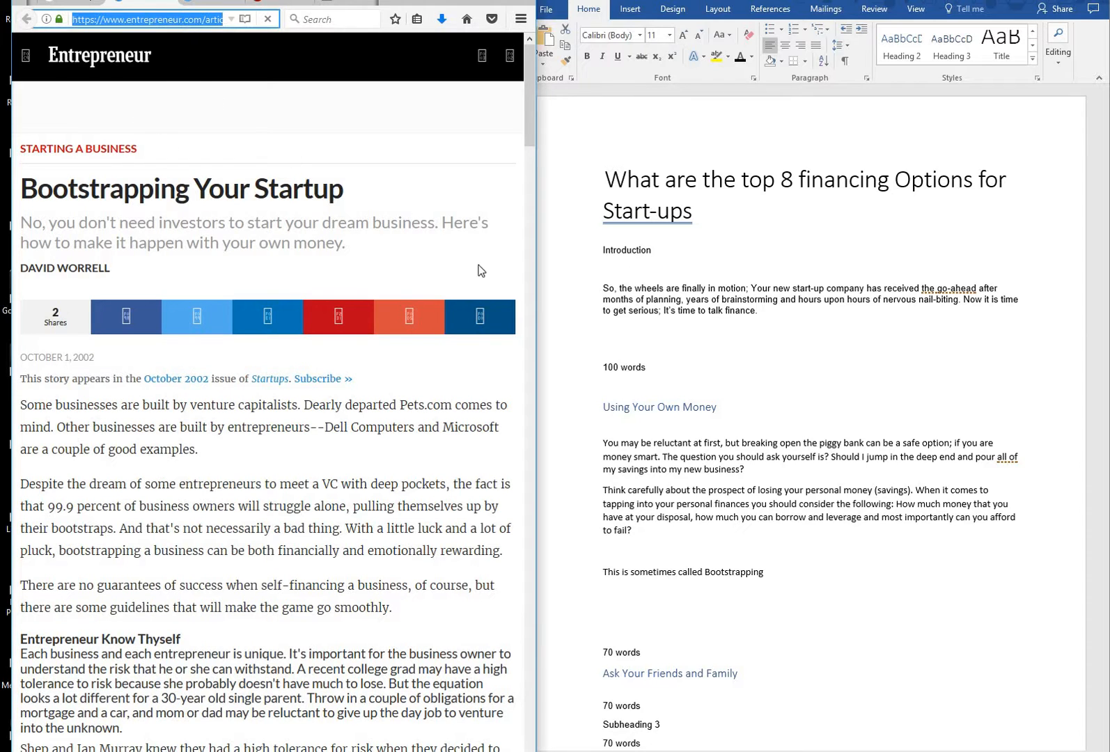
click(788, 573)
click(788, 573)
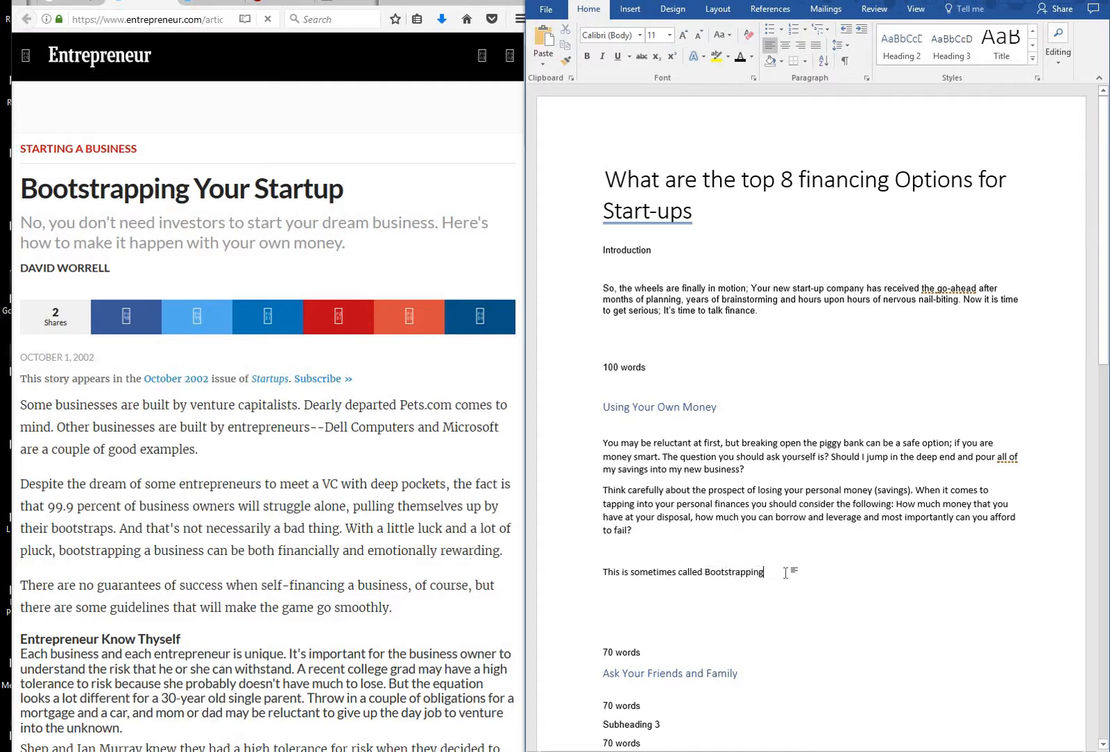
key(Return)
key(Return)
text(https://www.entrepreneur.com/article/55776)
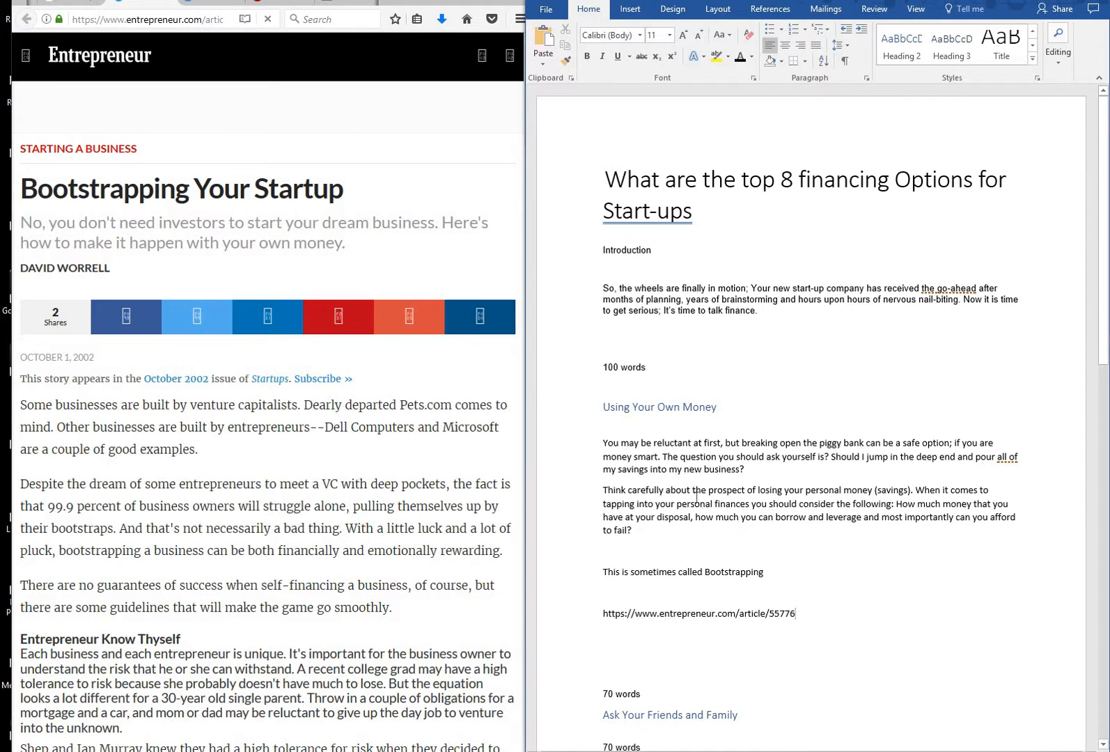
- Start a paragraph under "Ask Your Friends and Family": "Approaching people that you know carries an equal if not greater risk than Bootstrapping with your own"
scroll(699, 498, down, 1)
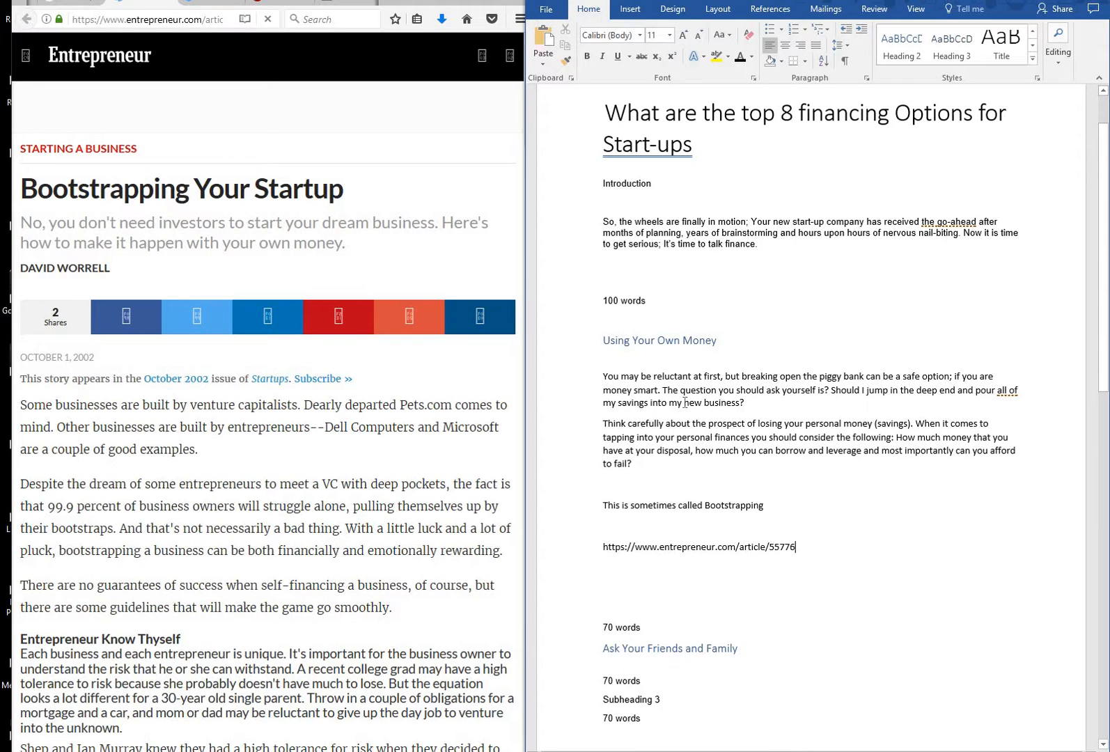
scroll(685, 404, down, 2)
scroll(670, 557, down, 2)
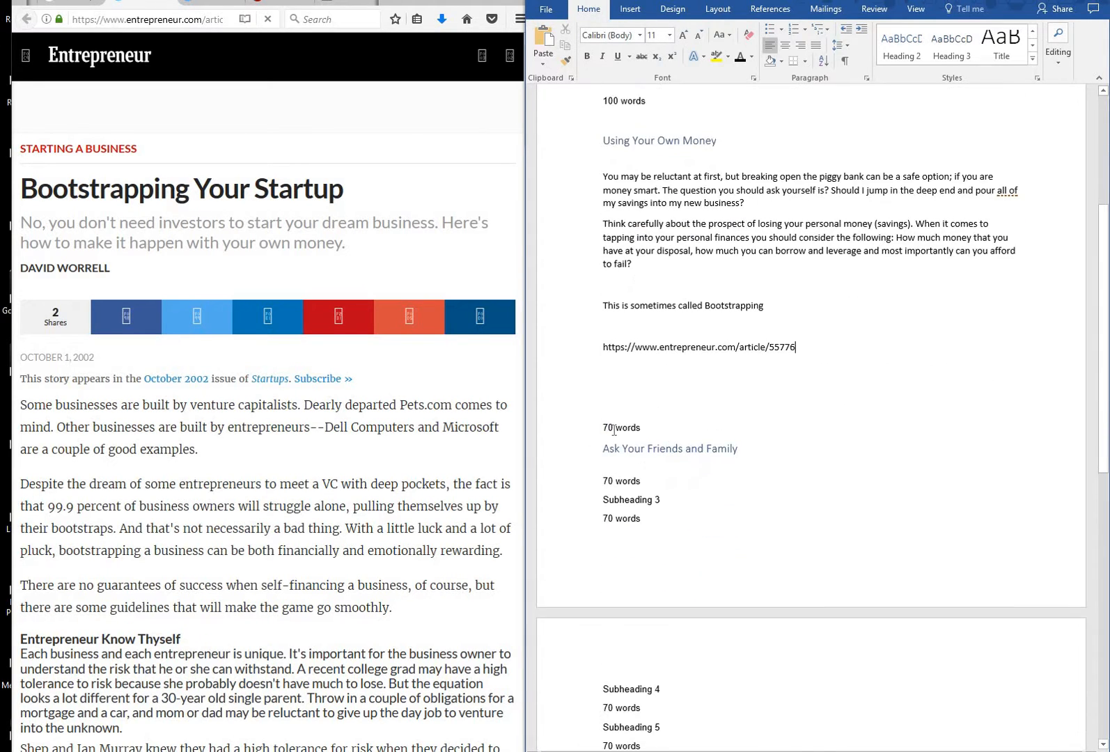
click(762, 452)
key(Return)
key(Return)
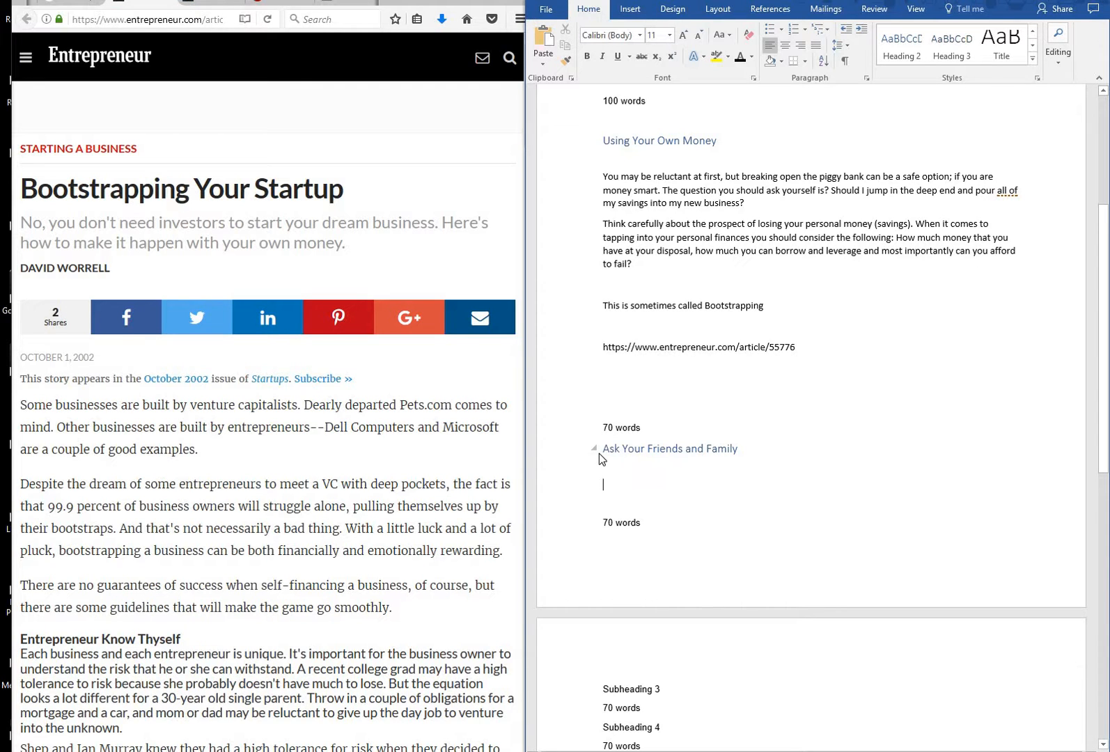
text(Approach)
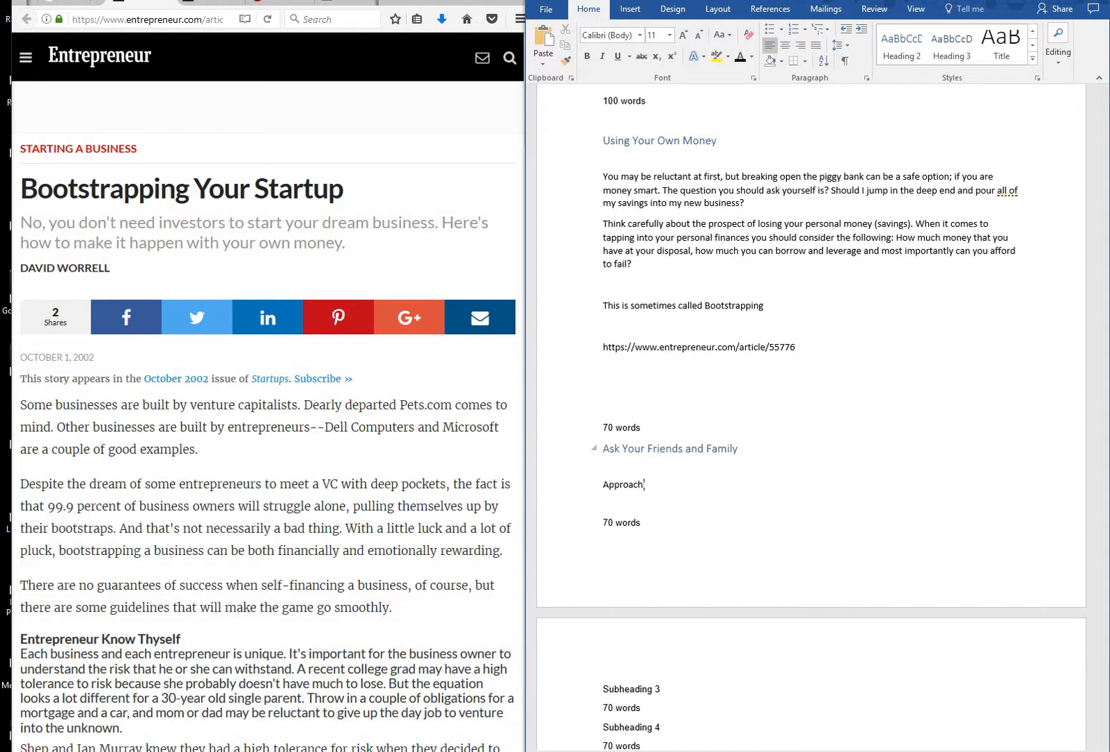
text(ing people that you kn)
text(ow carried)
key(BackSpace)
text(s)
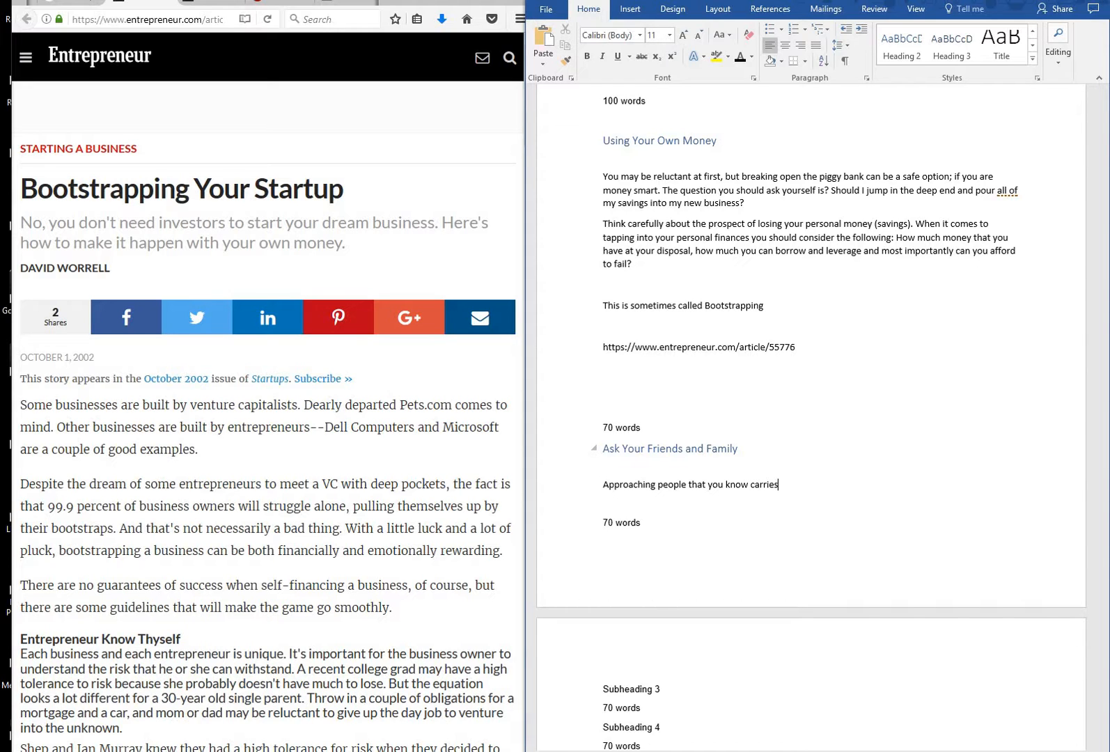
text( an equal if not greater risk thatn)
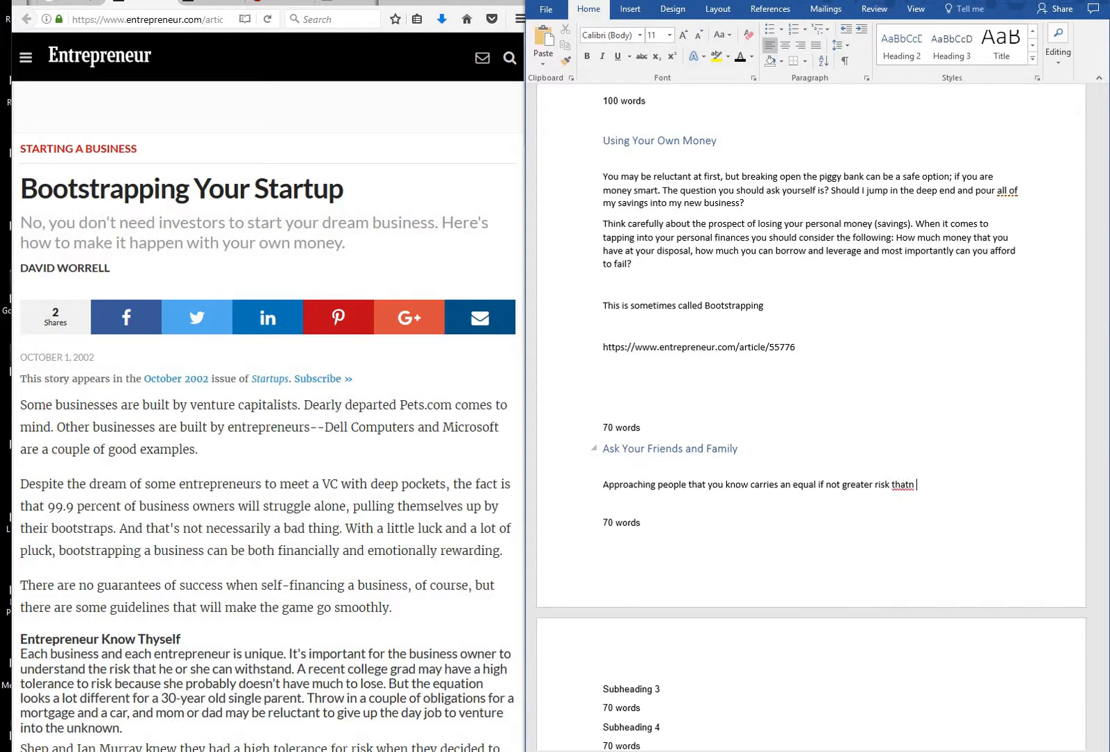
key(BackSpace)
key(BackSpace)
text(n Boot)
key(BackSpace)
text(strapping with your ow)
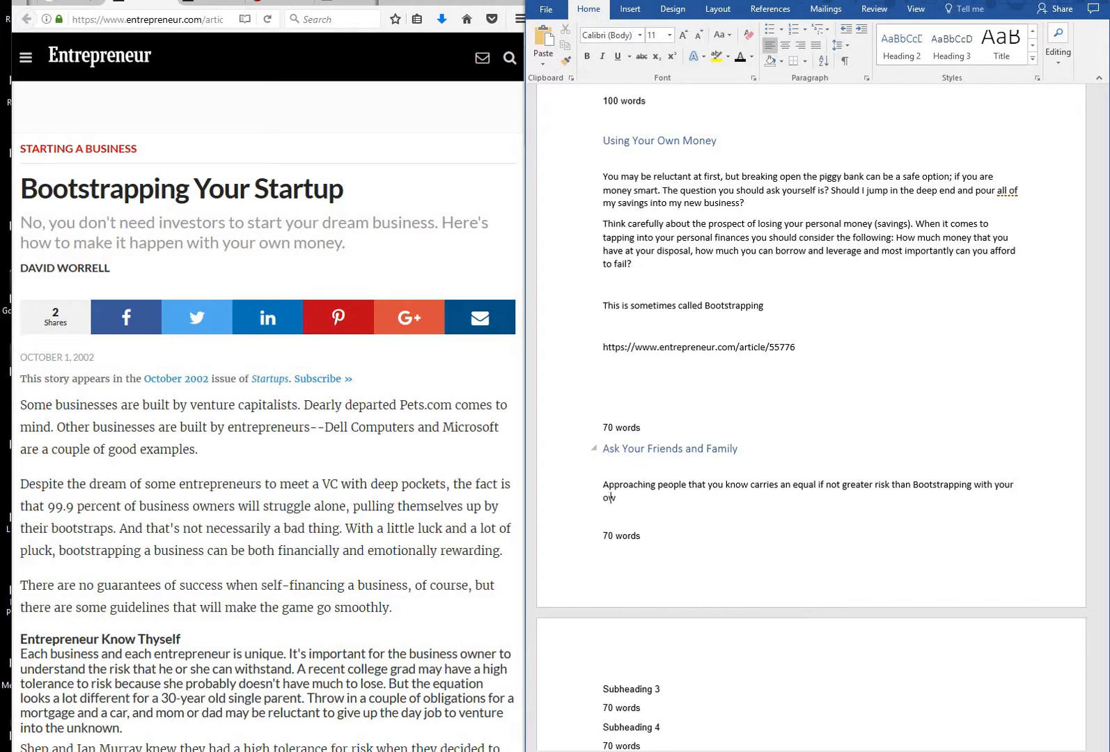
- End the sentence with "finance." and add "Putting your friends and families money at risk should be carefully considered."
text(n finance. Putting you friends a)
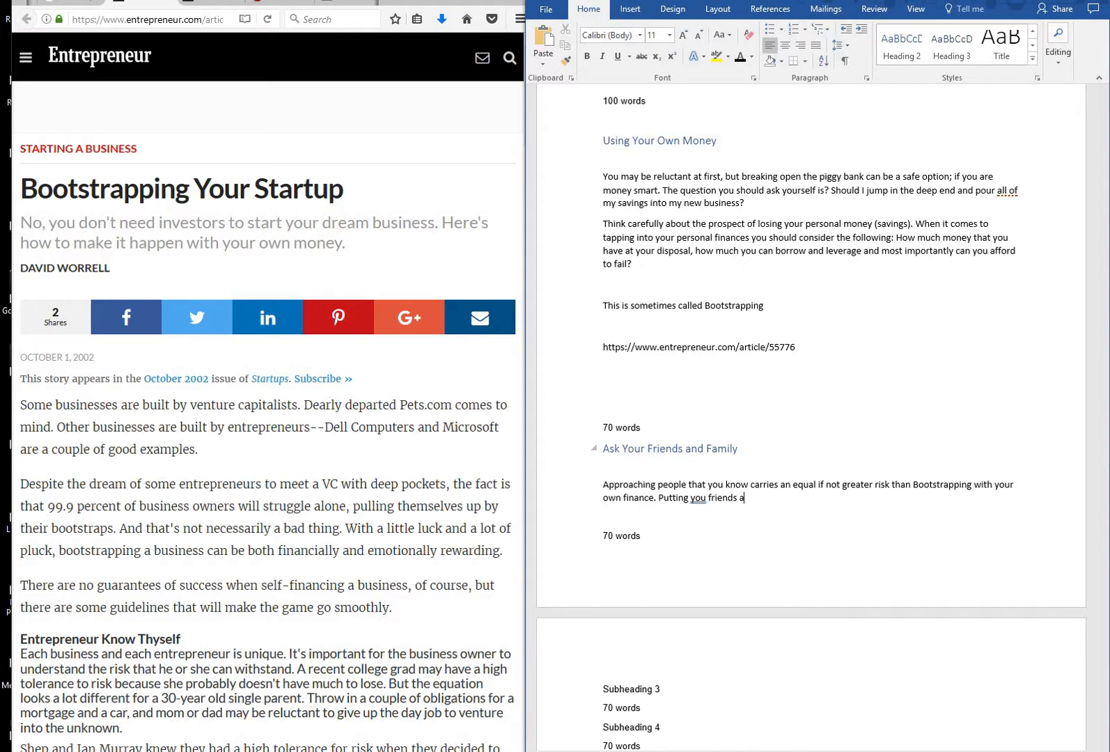
text(nd families money at risk)
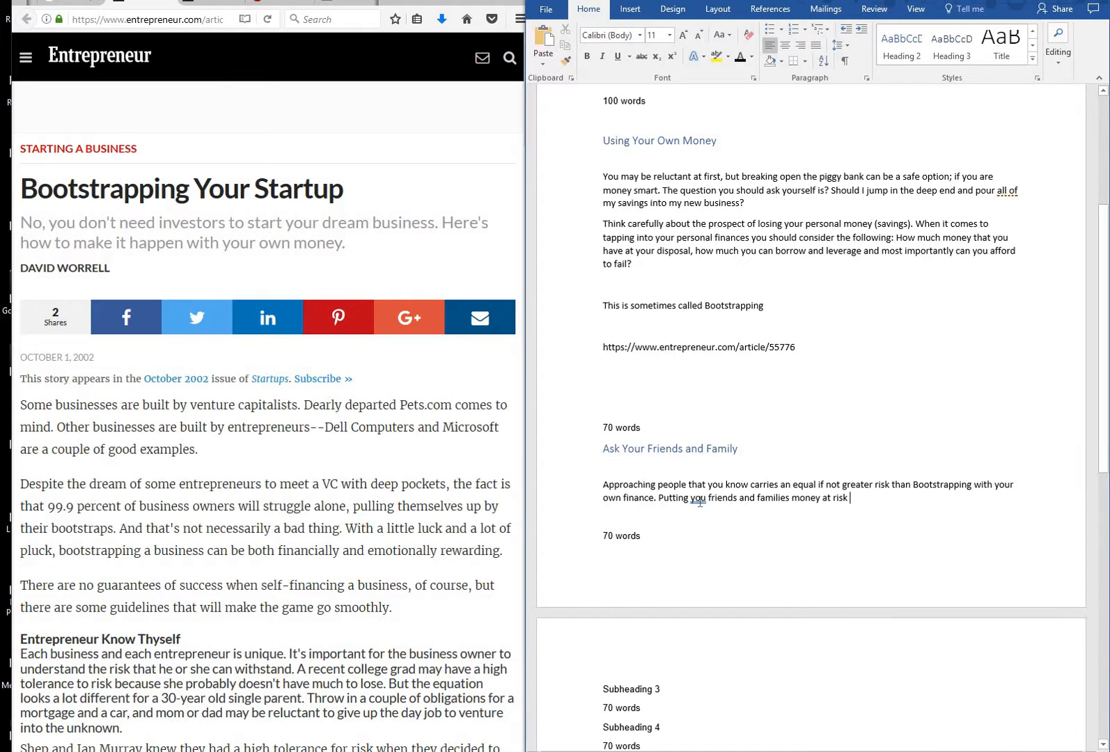
text(r)
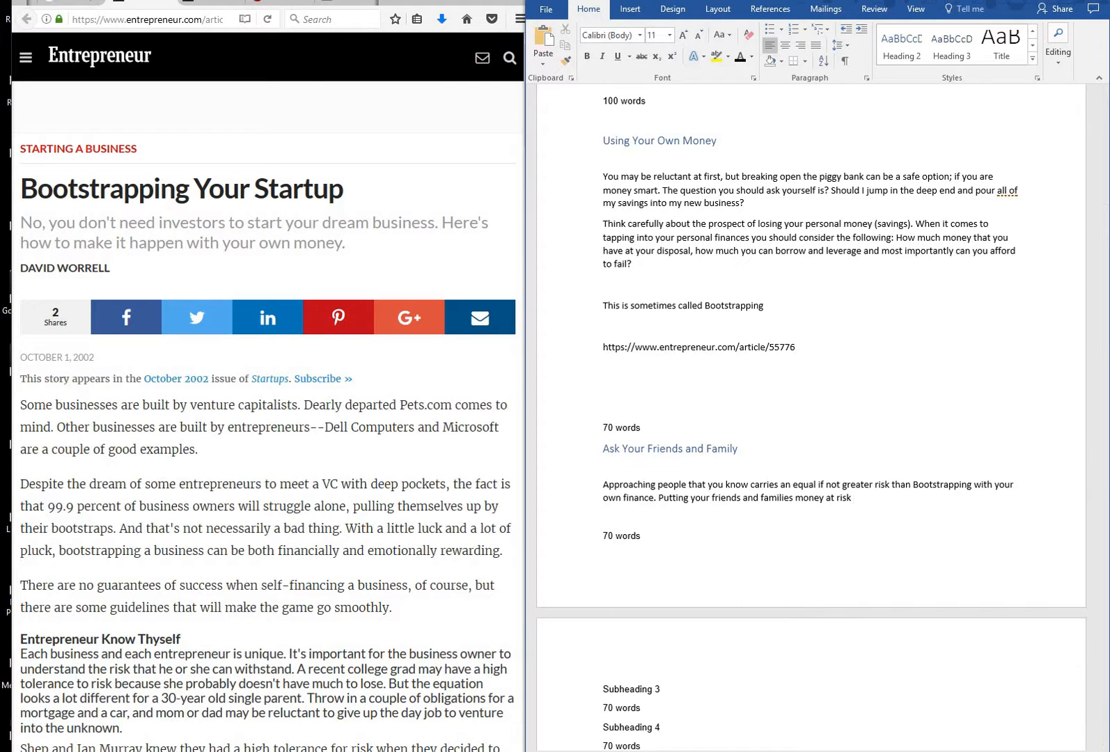
text(should )
text(be )
text(carefu)
text(lk)
text(y considered.)
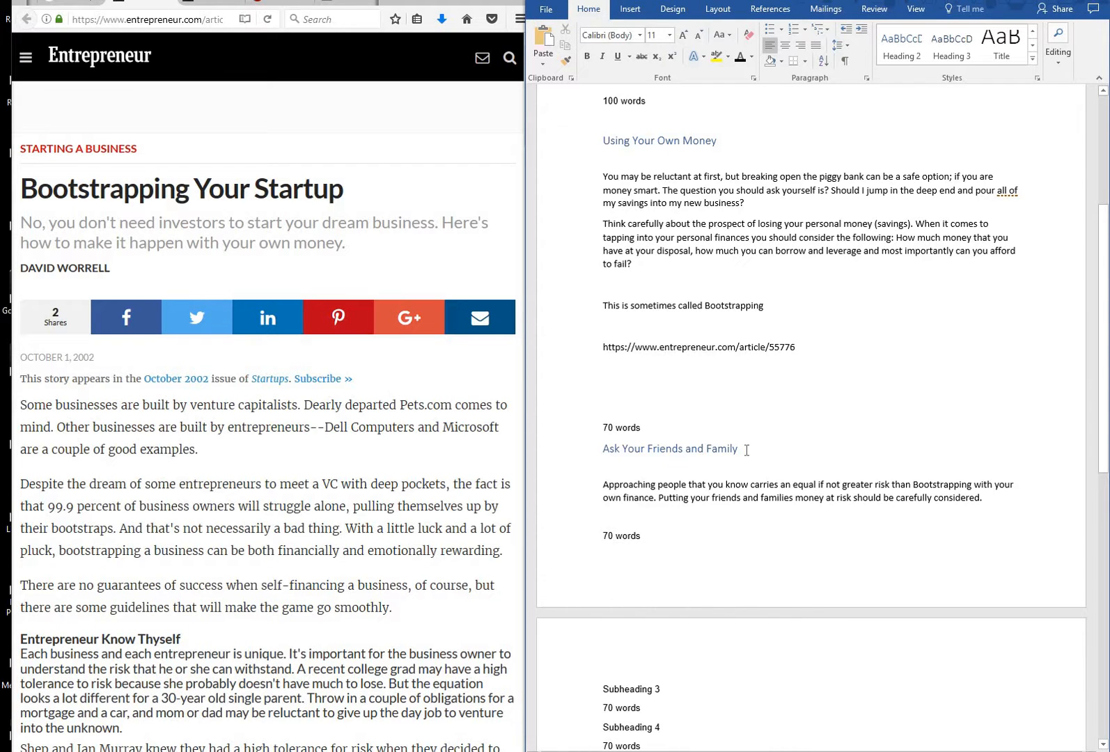
- Search Google for "Ask Your Friends and Family for finance to start a business", reusing the article's subheading text
drag(747, 451, 606, 450)
key(ctrl+c)
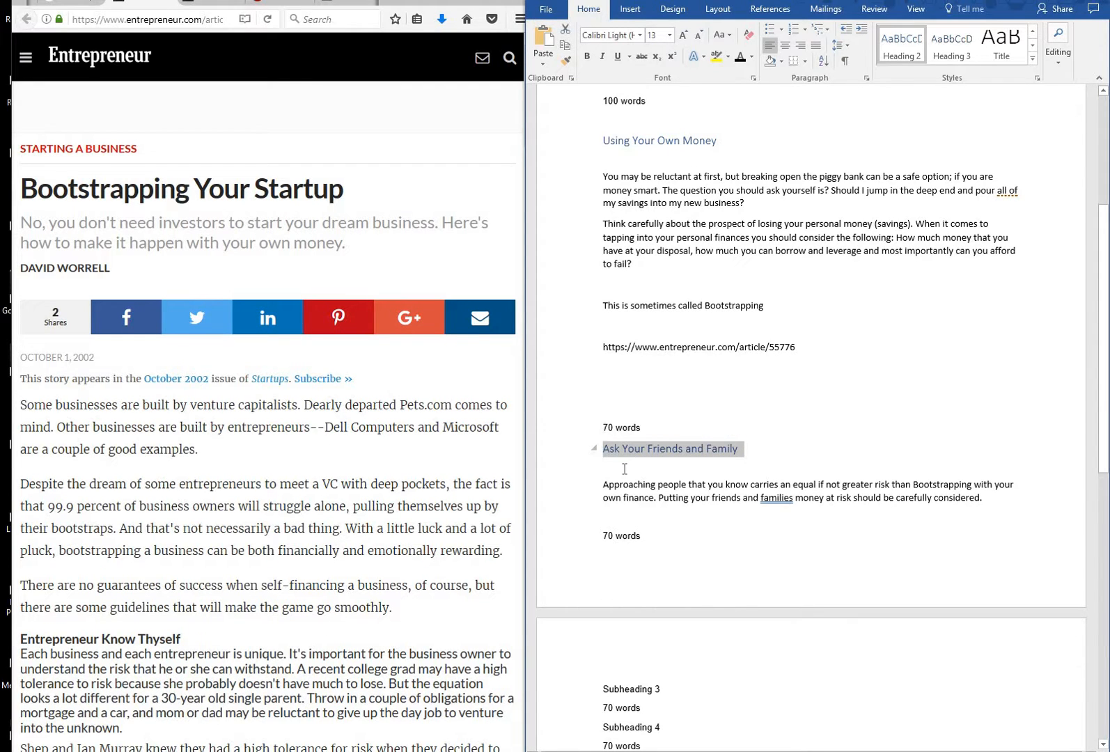
click(26, 18)
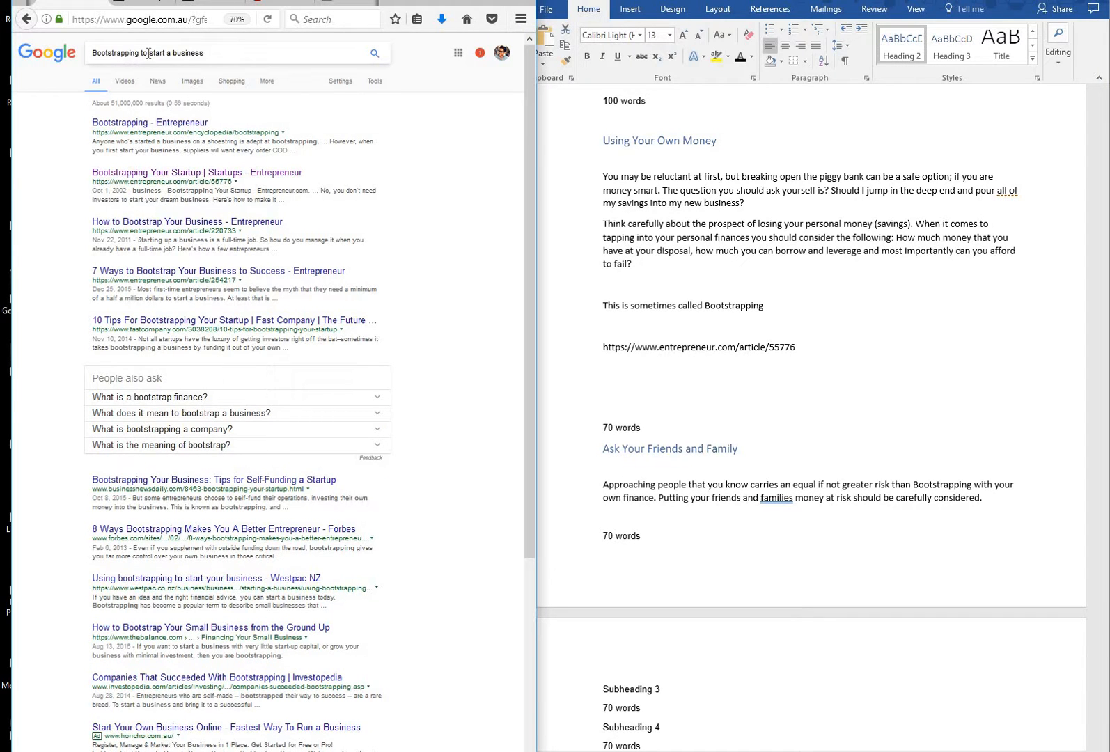
drag(138, 53, 68, 51)
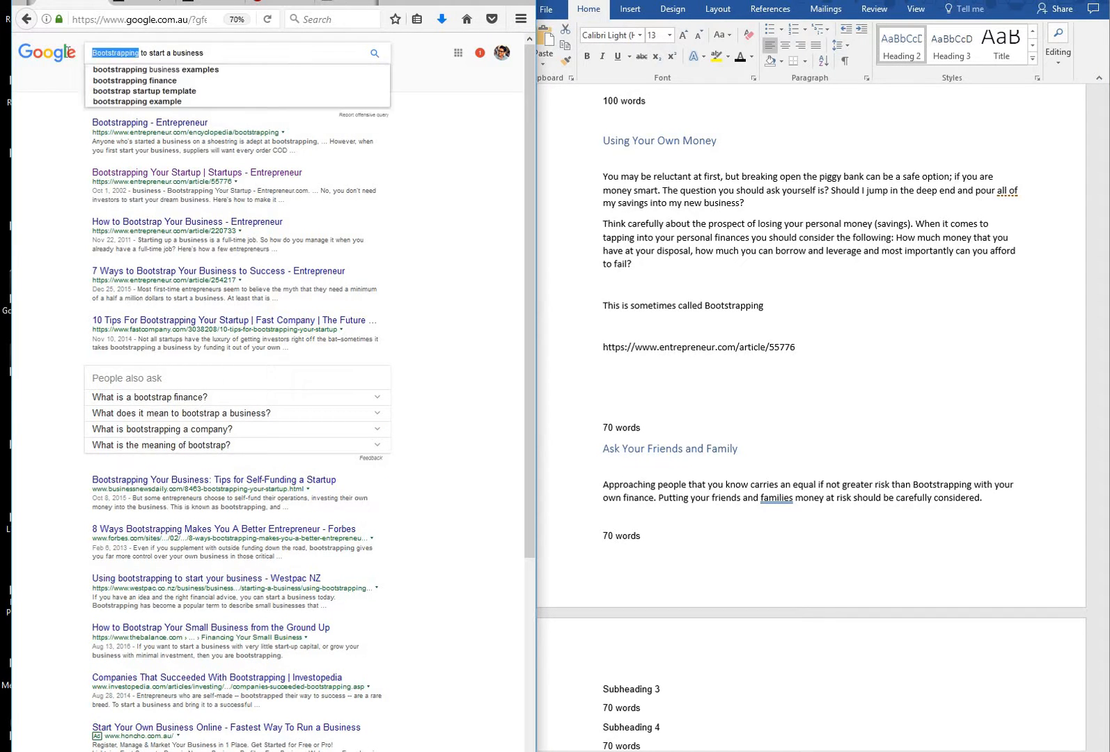
key(ctrl+v)
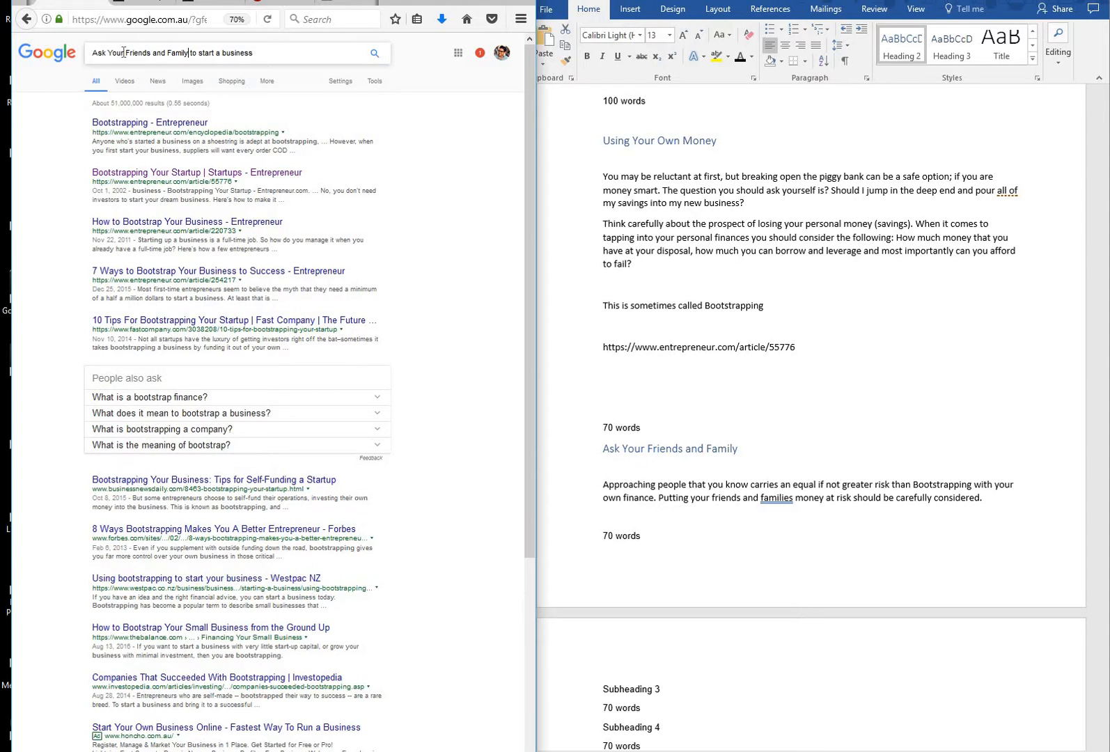
text(for finance)
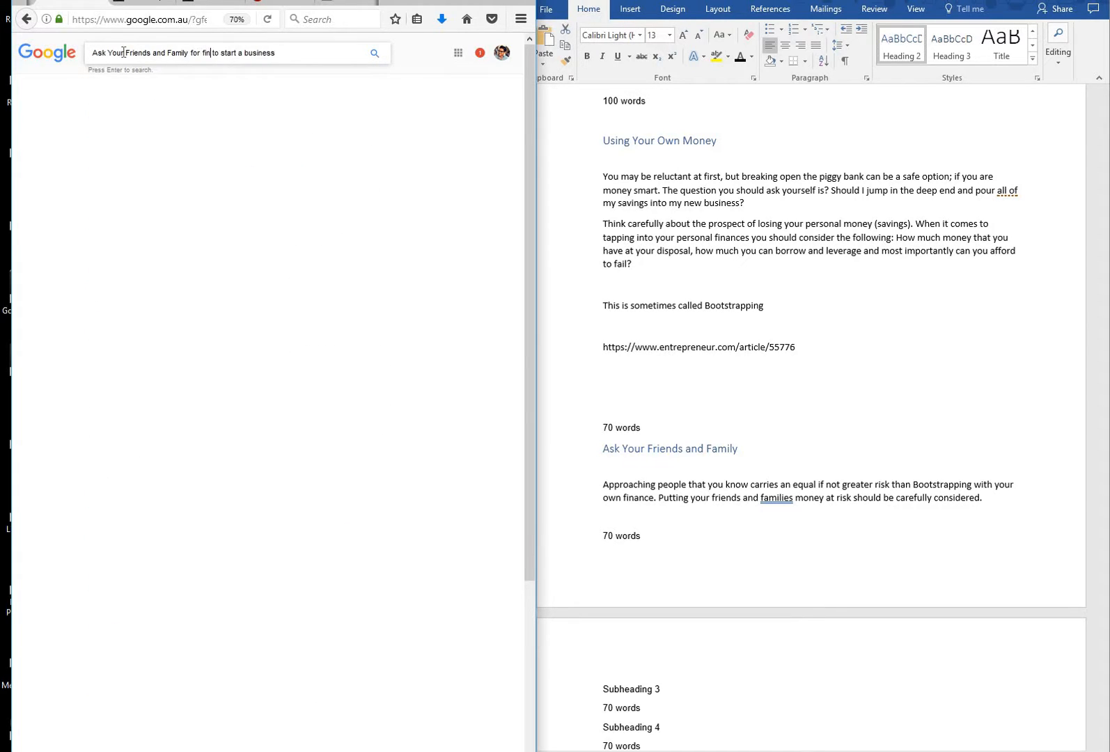
key(Return)
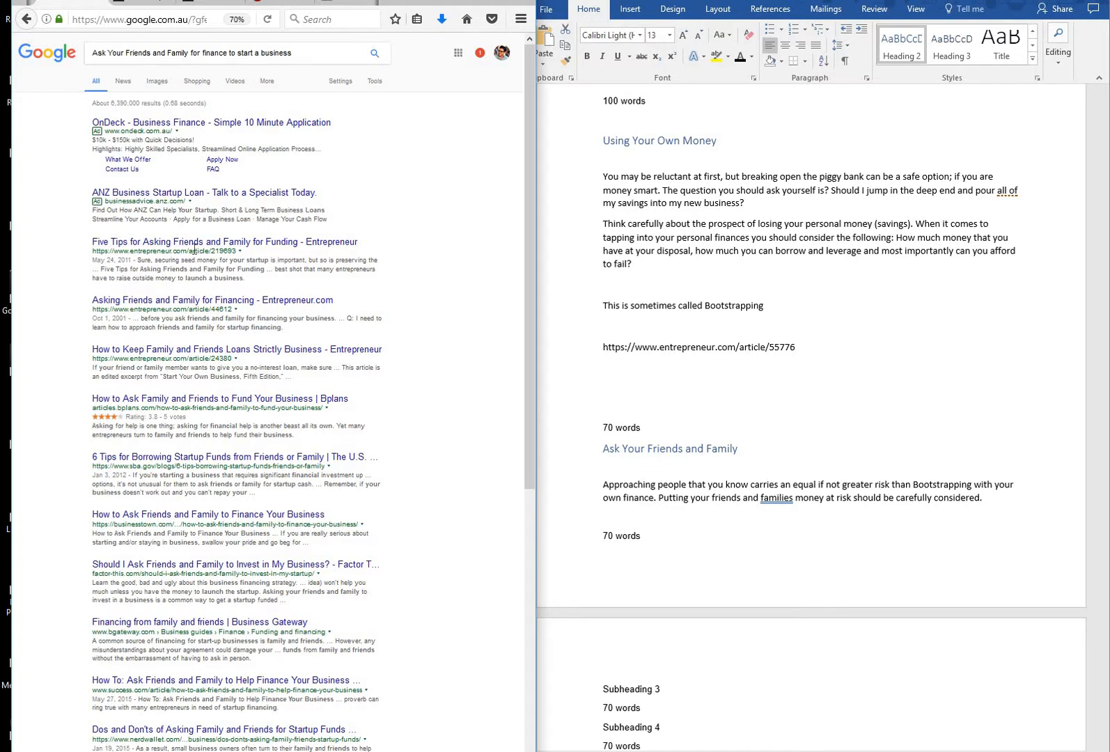
click(246, 303)
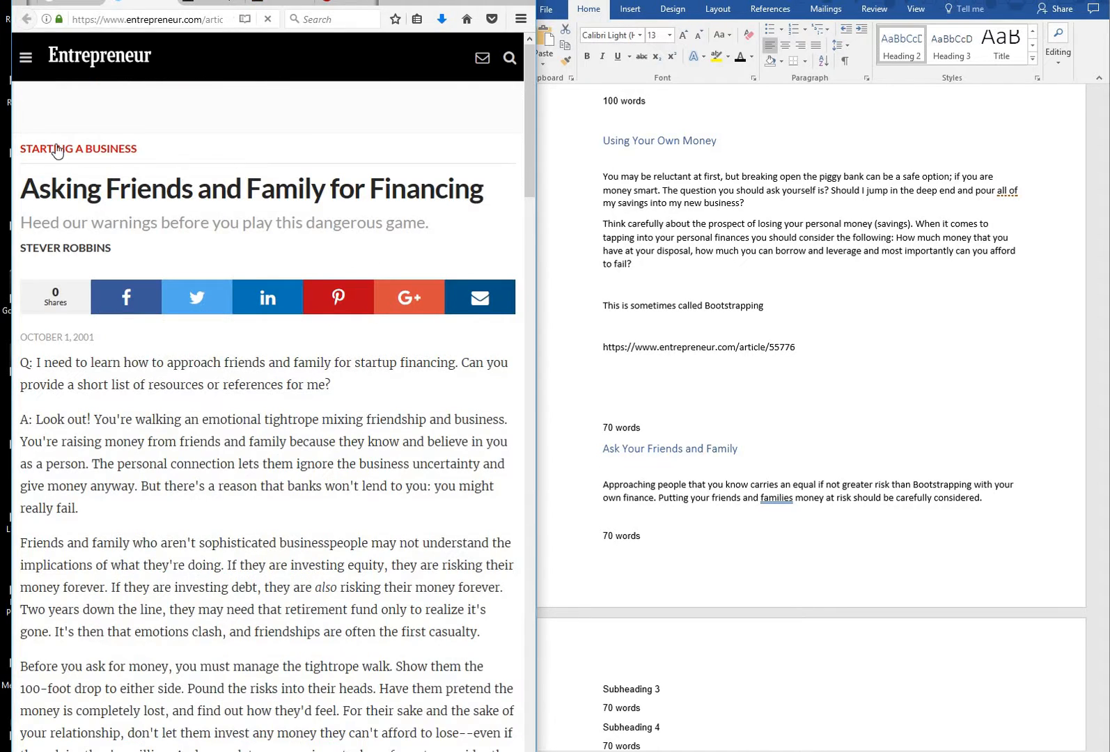
click(125, 19)
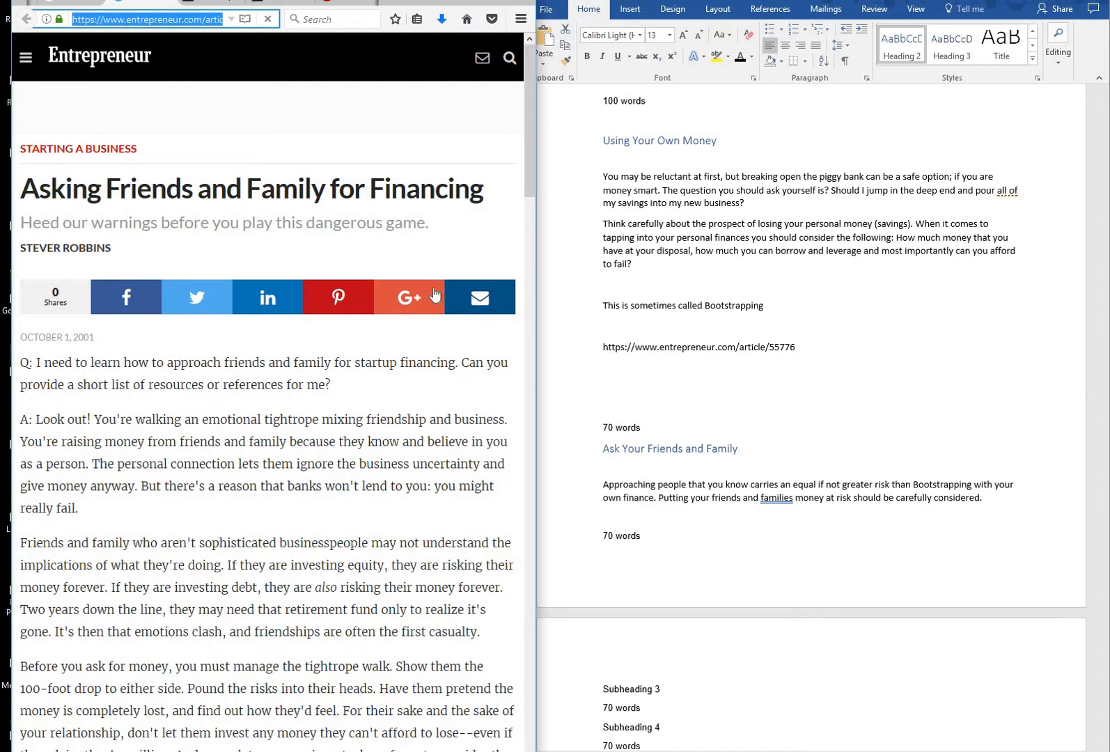
click(666, 508)
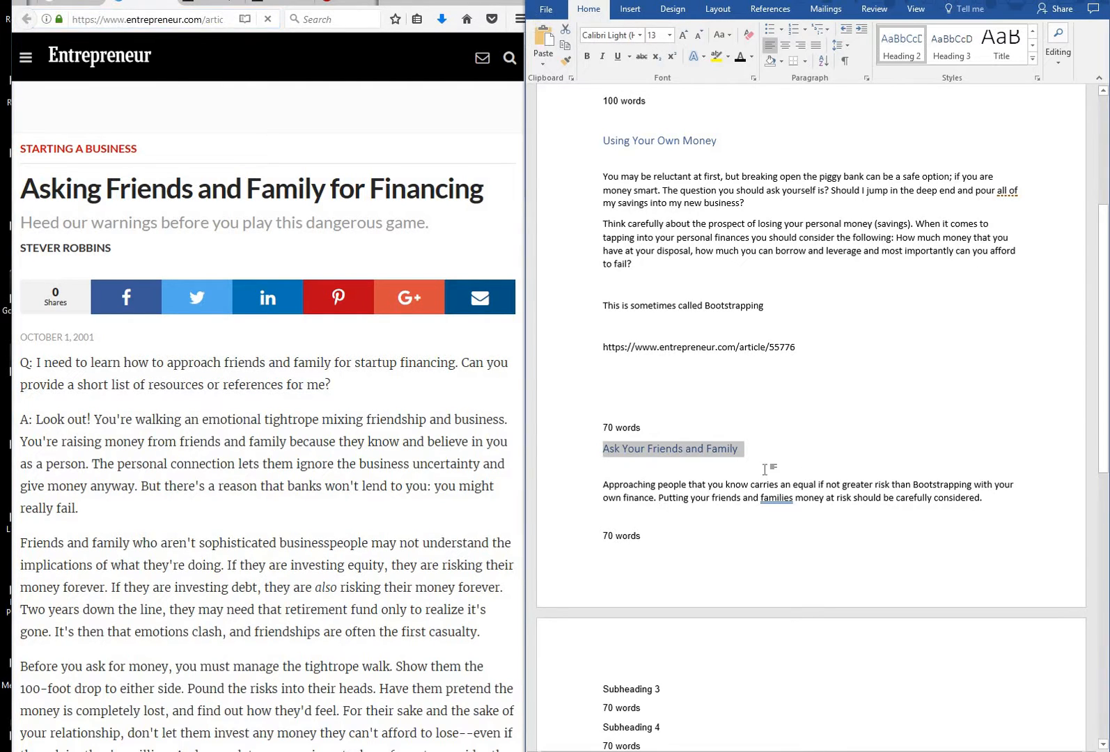
key(Down)
click(657, 513)
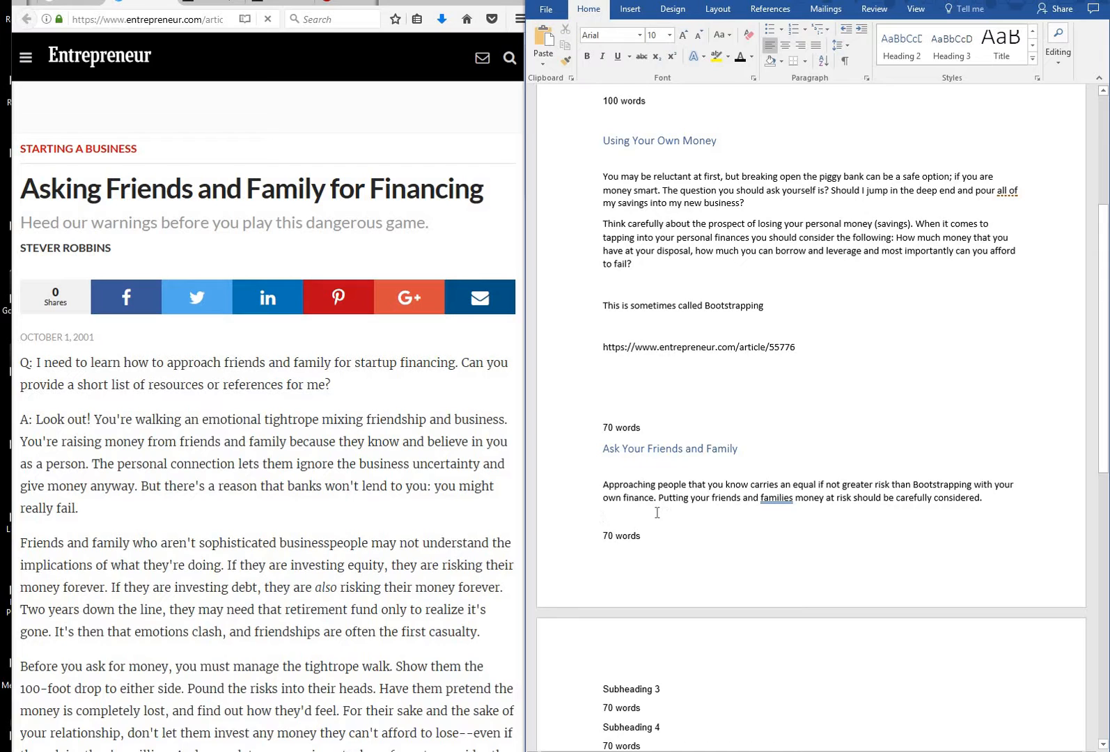
text(https://www.entrepreneur.com/article/44612)
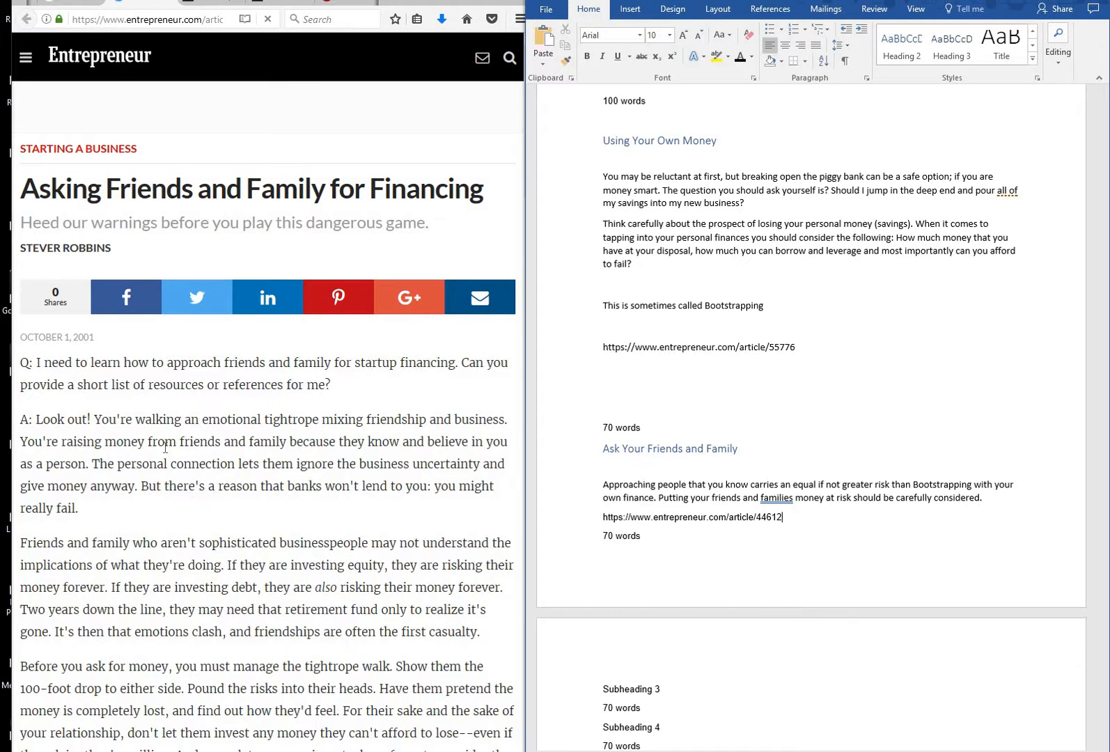
- Read the opening of the Entrepreneur article, and correct "families" to "family's" in the Friends and Family paragraph
scroll(165, 447, down, 2)
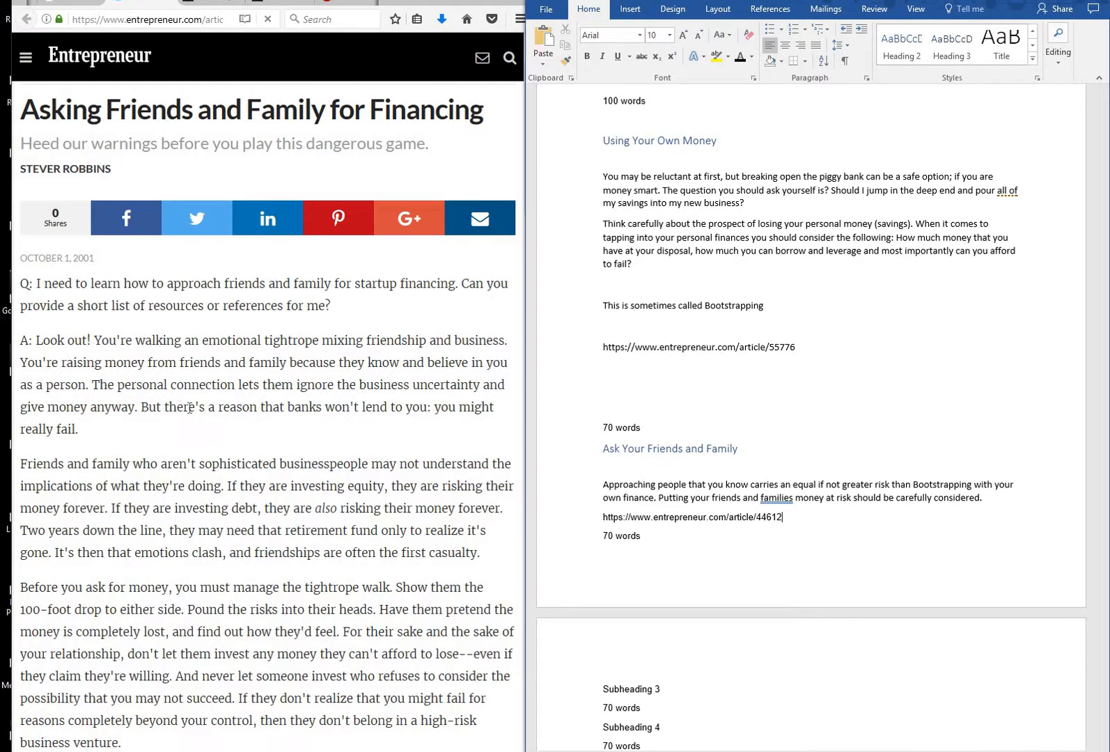
scroll(316, 423, down, 2)
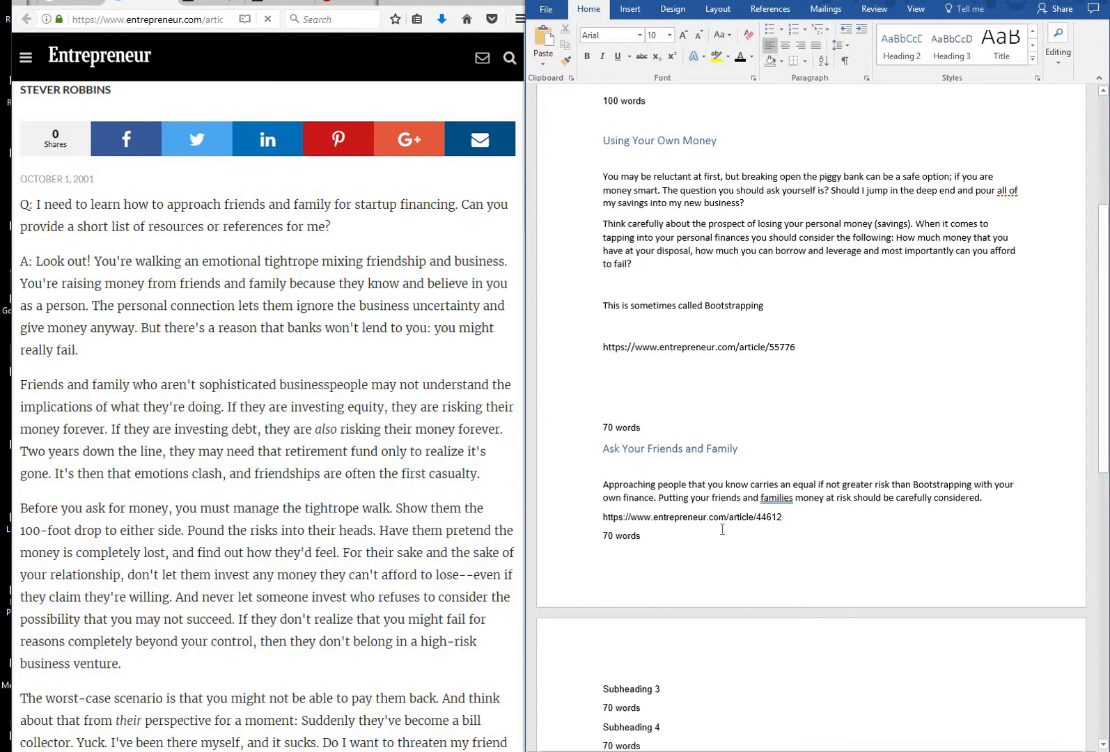
right_click(785, 507)
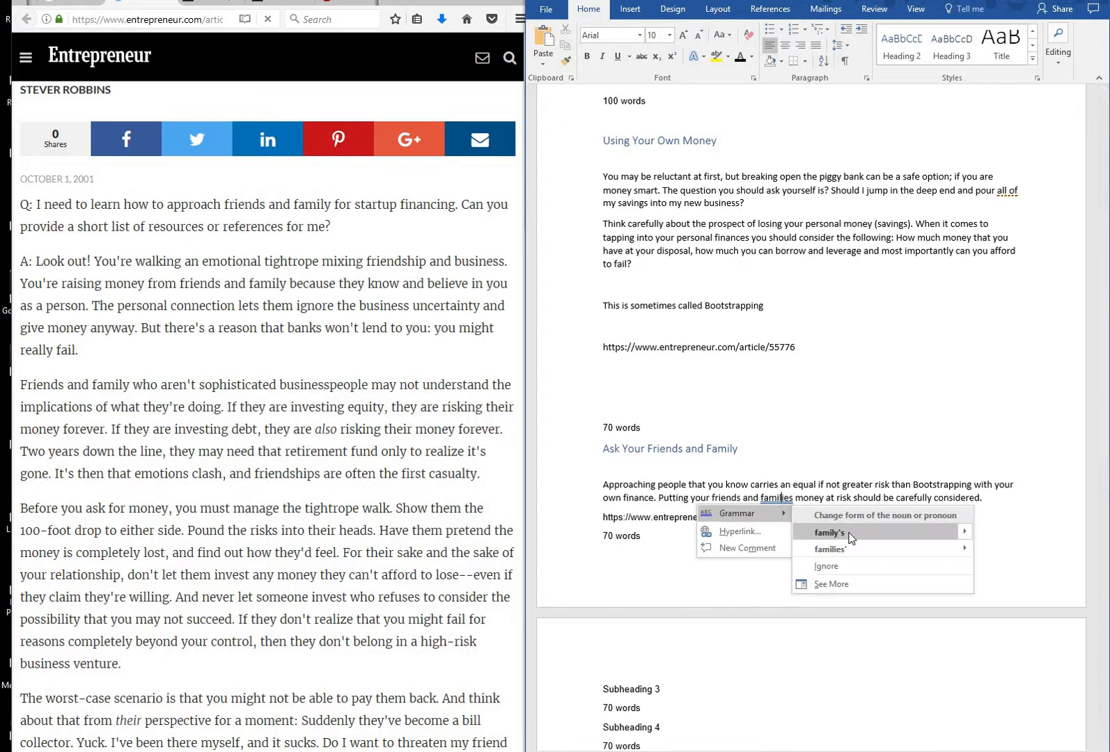
click(851, 534)
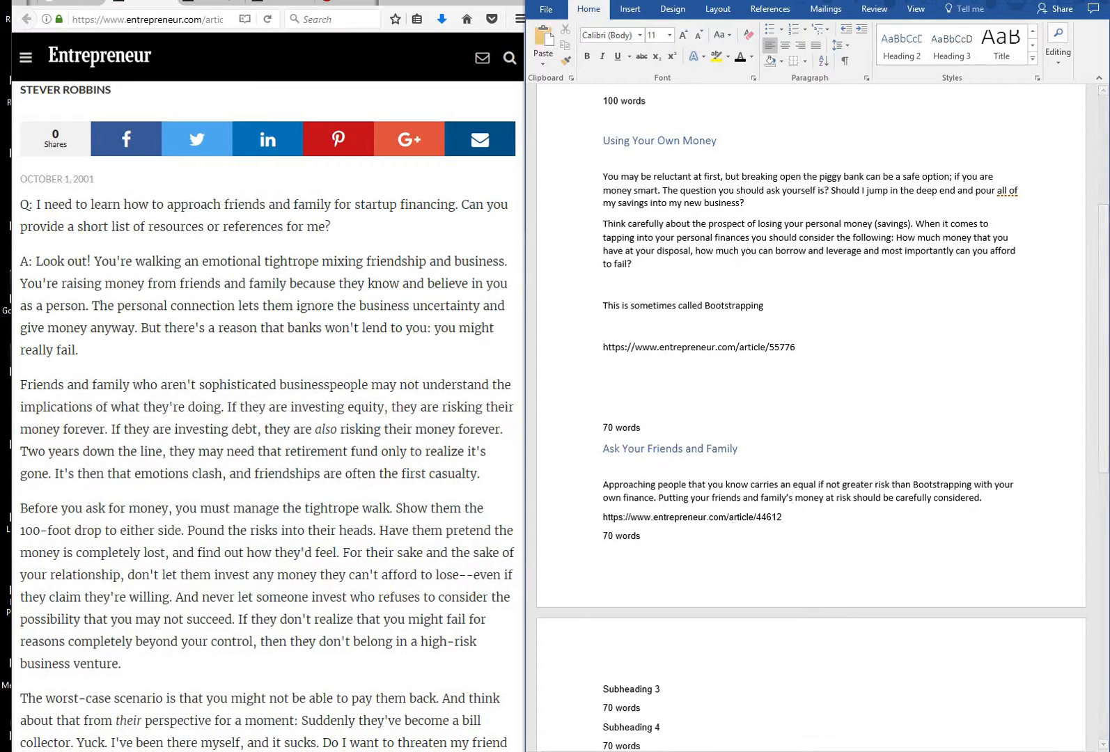
- Replace the "Subheading 3" placeholder in Word with "Small Business Loans" copied from the Notepad list, keeping "70 words" on its own line
key(alt+Tab)
click(246, 256)
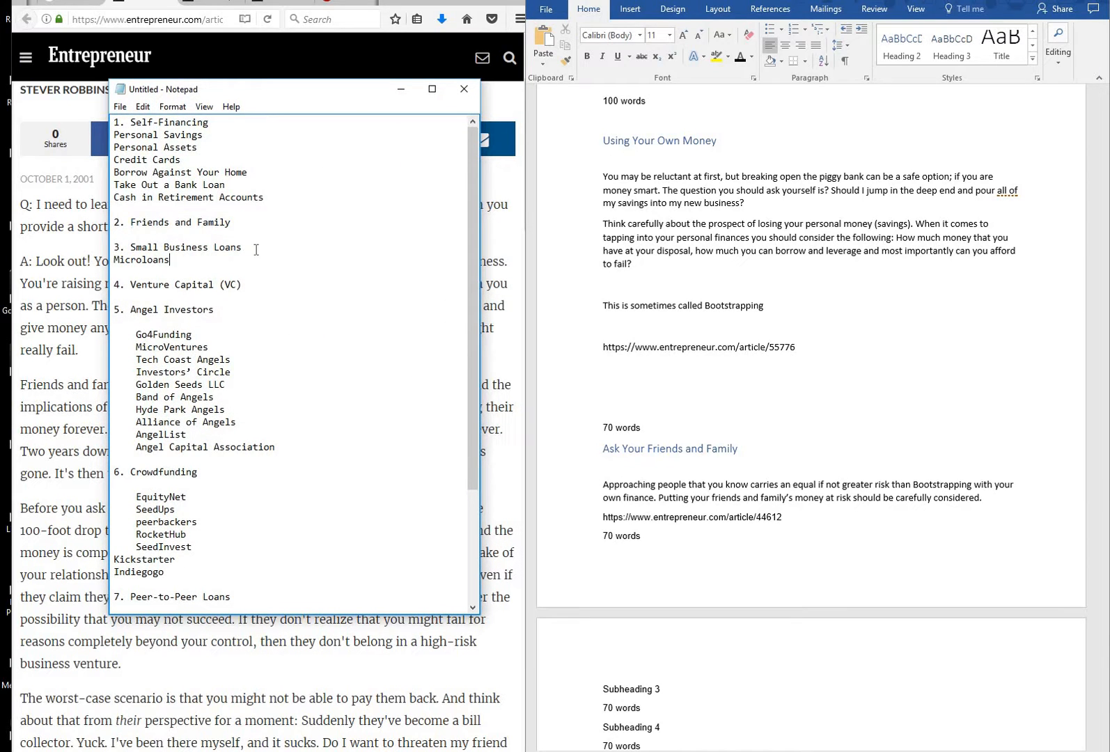
click(256, 248)
drag(242, 247, 132, 251)
key(ctrl+c)
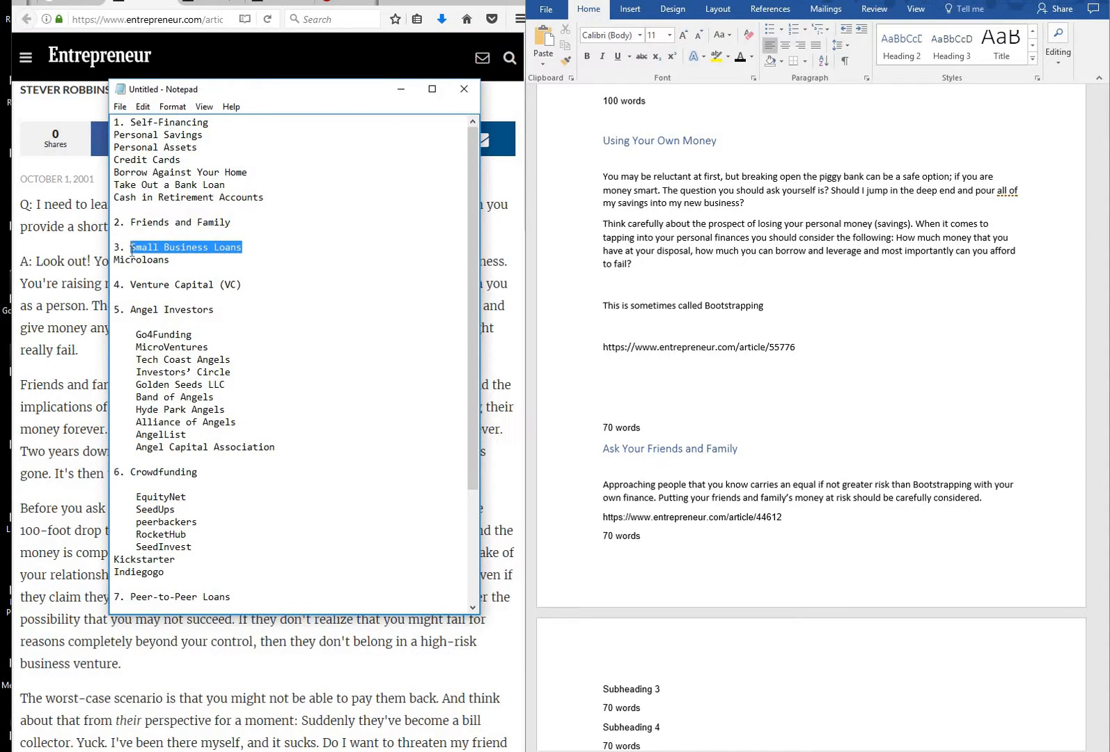
scroll(641, 550, down, 1)
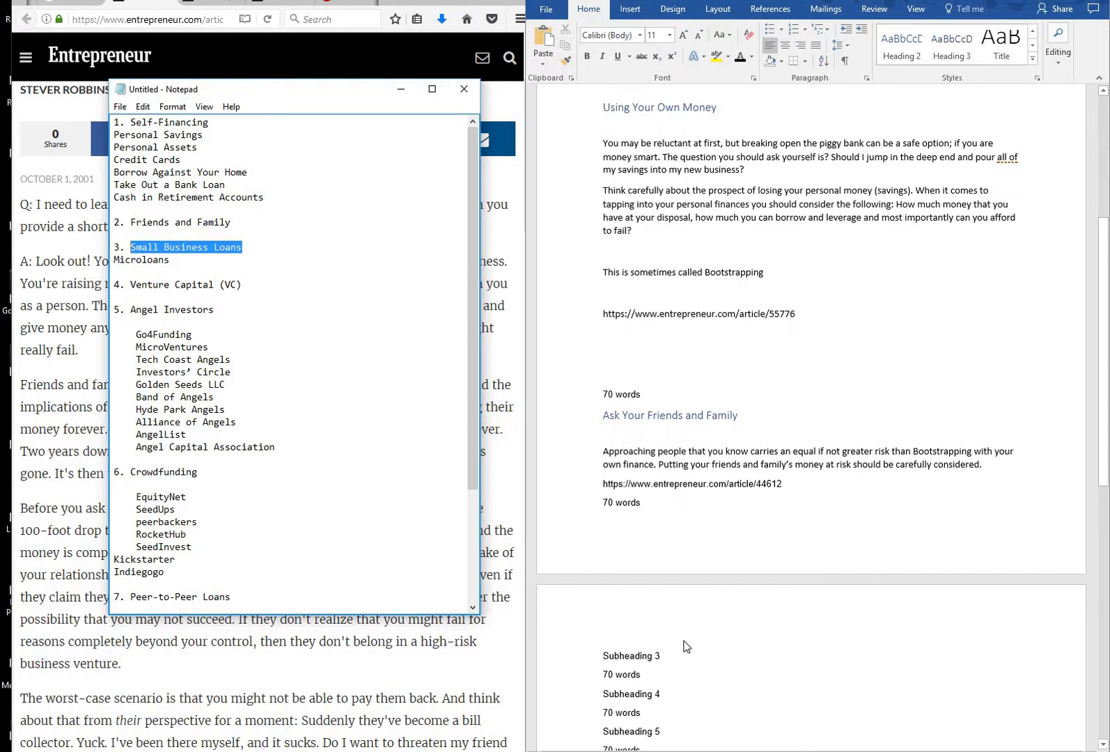
scroll(683, 647, down, 1)
drag(672, 621, 610, 629)
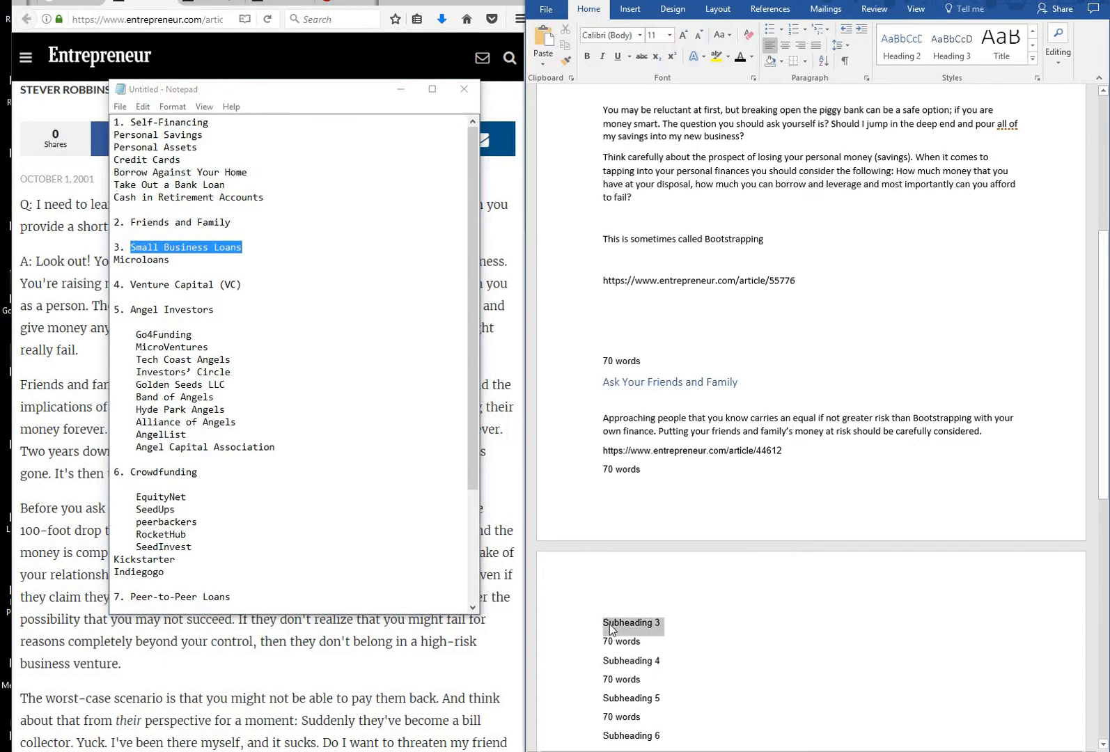
key(ctrl+v)
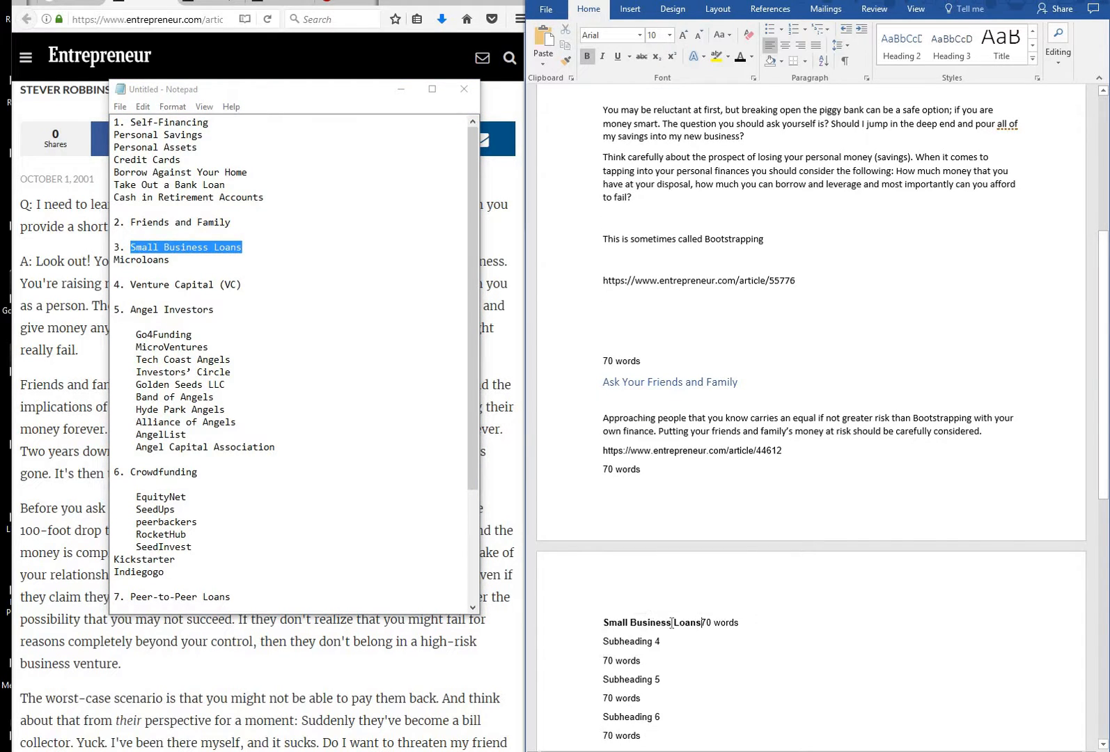
key(Return)
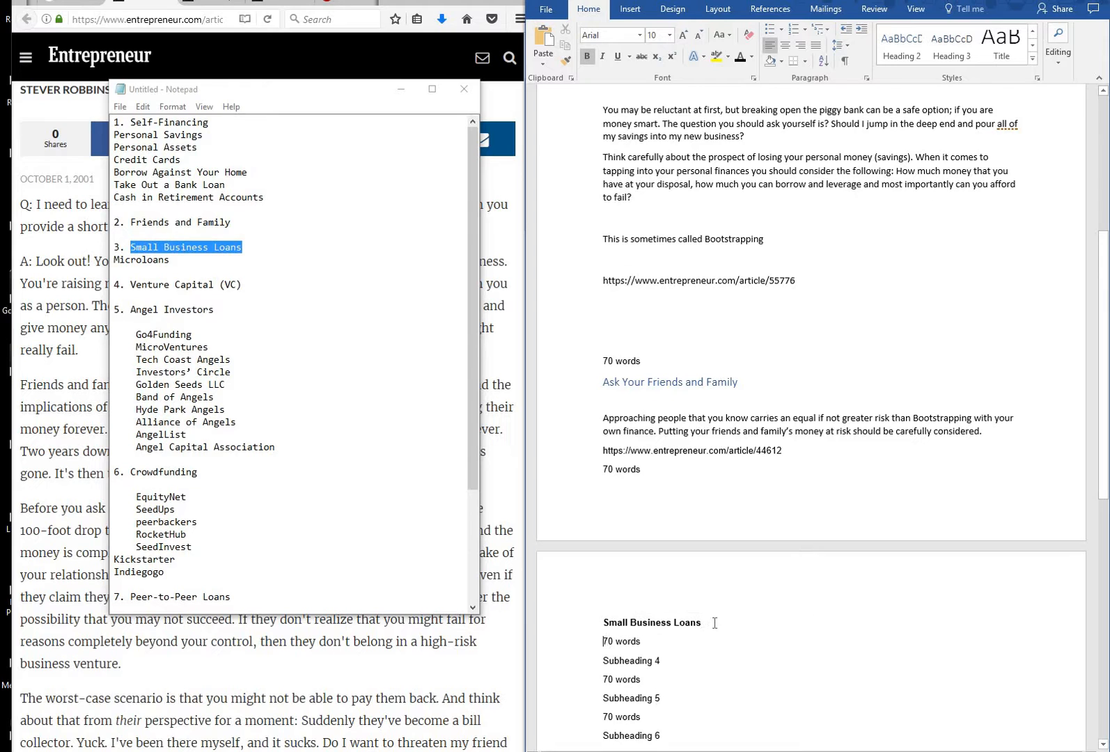
- Remove the bold from the "Small Business Loans" line and apply the Heading 2 style to it
drag(715, 624, 614, 626)
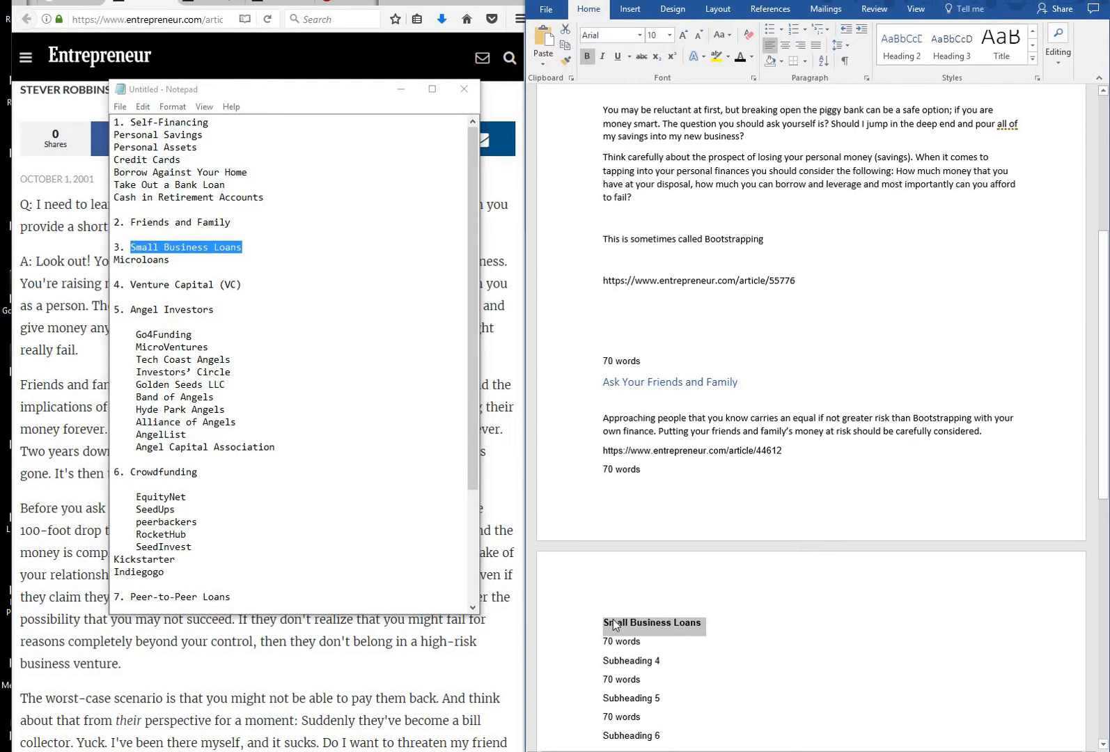
key(ctrl+b)
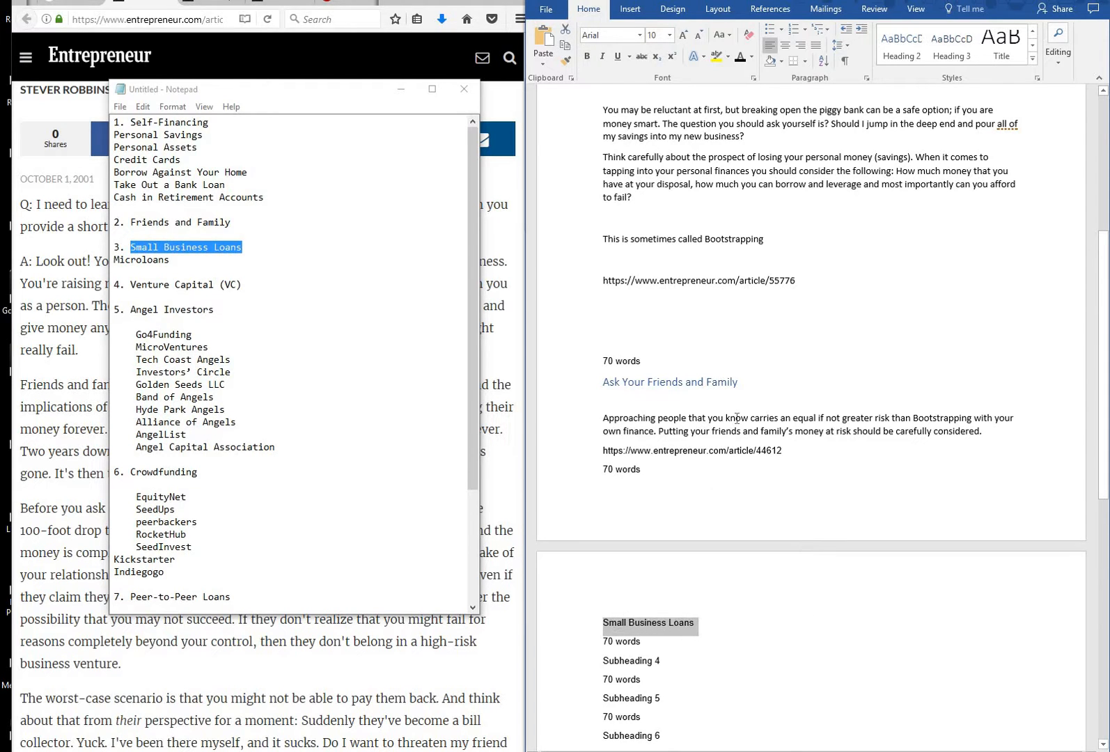
click(909, 50)
click(718, 612)
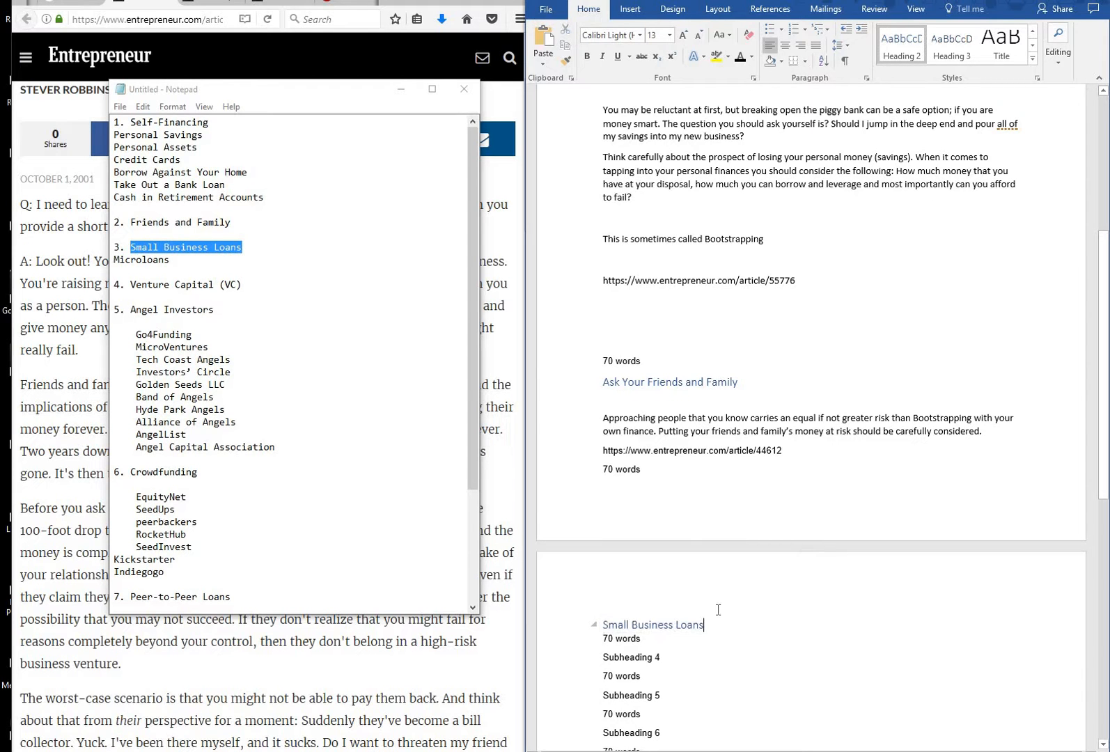
- Look through the article from title to summary and check its word count
scroll(692, 529, up, 2)
scroll(655, 272, up, 5)
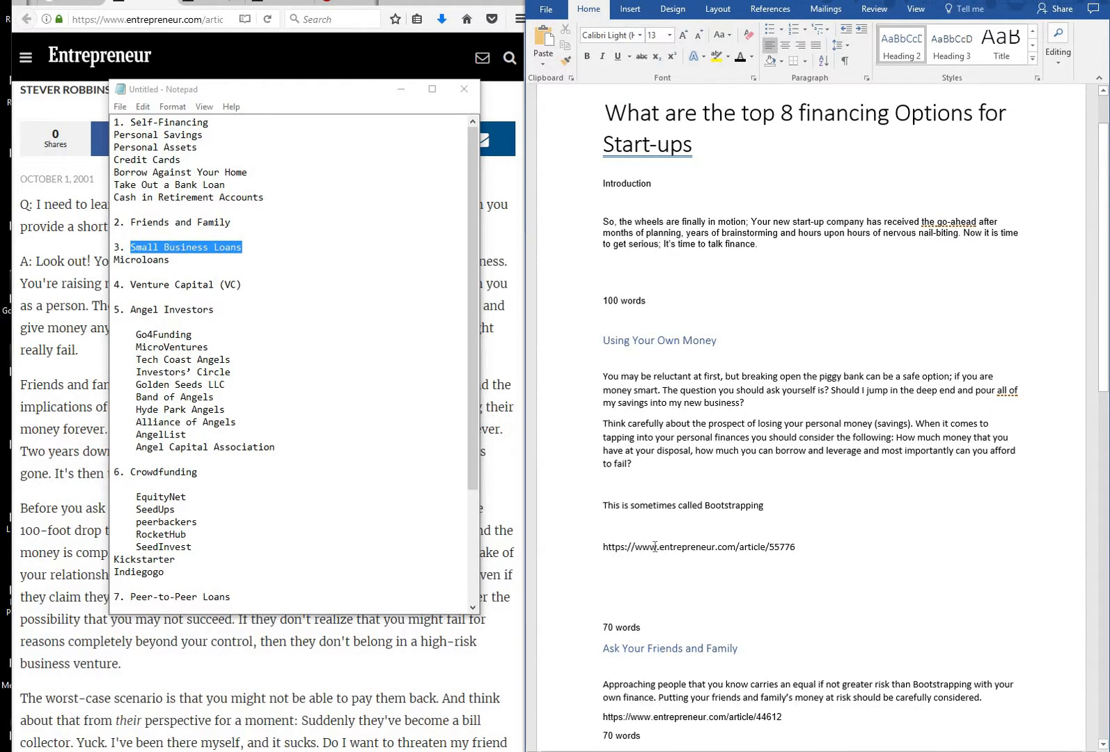
scroll(654, 537, down, 9)
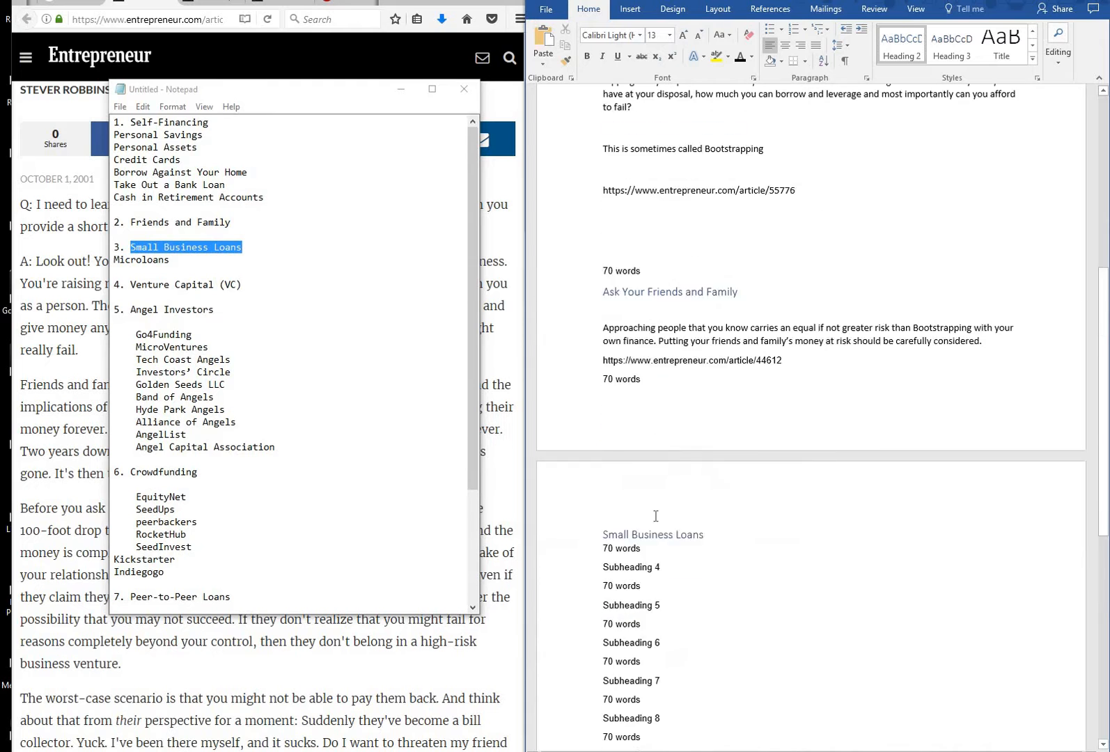
scroll(654, 515, up, 3)
scroll(642, 130, up, 6)
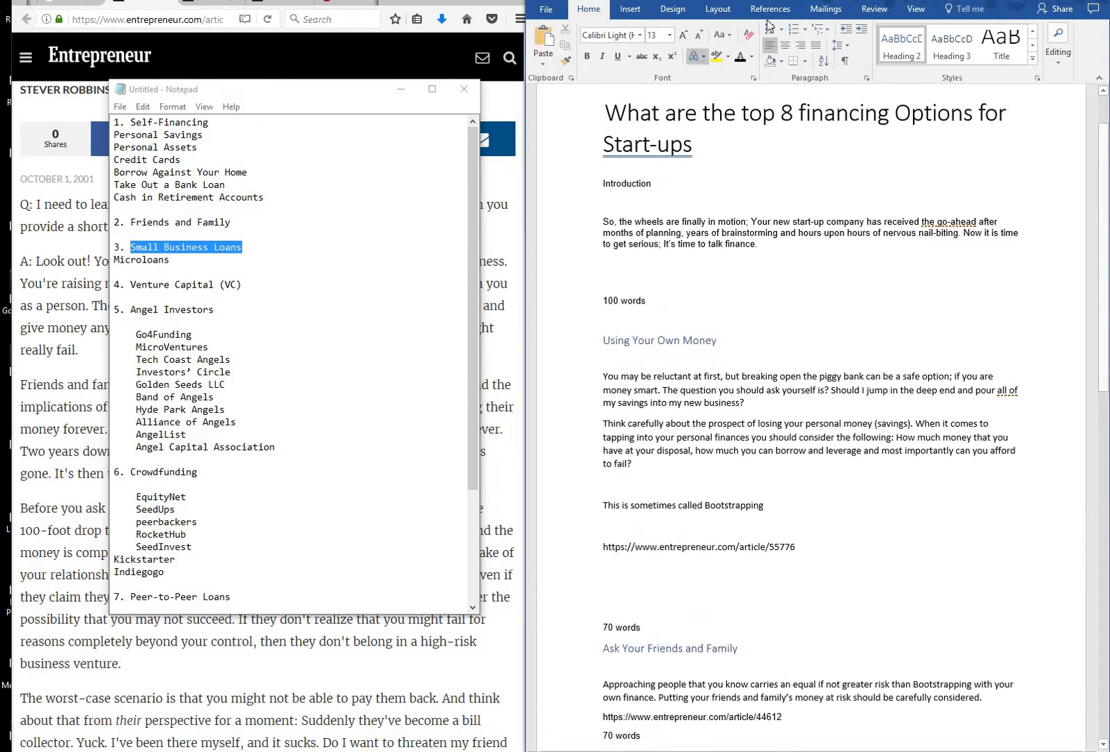
click(874, 8)
click(566, 61)
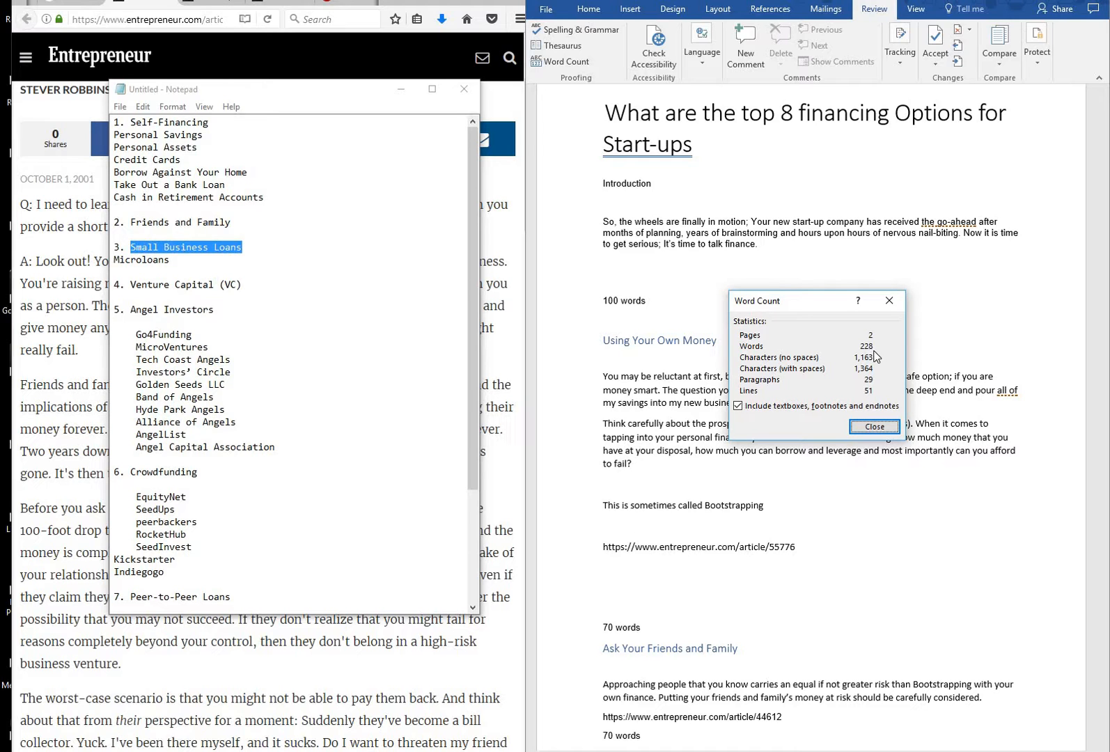
click(890, 301)
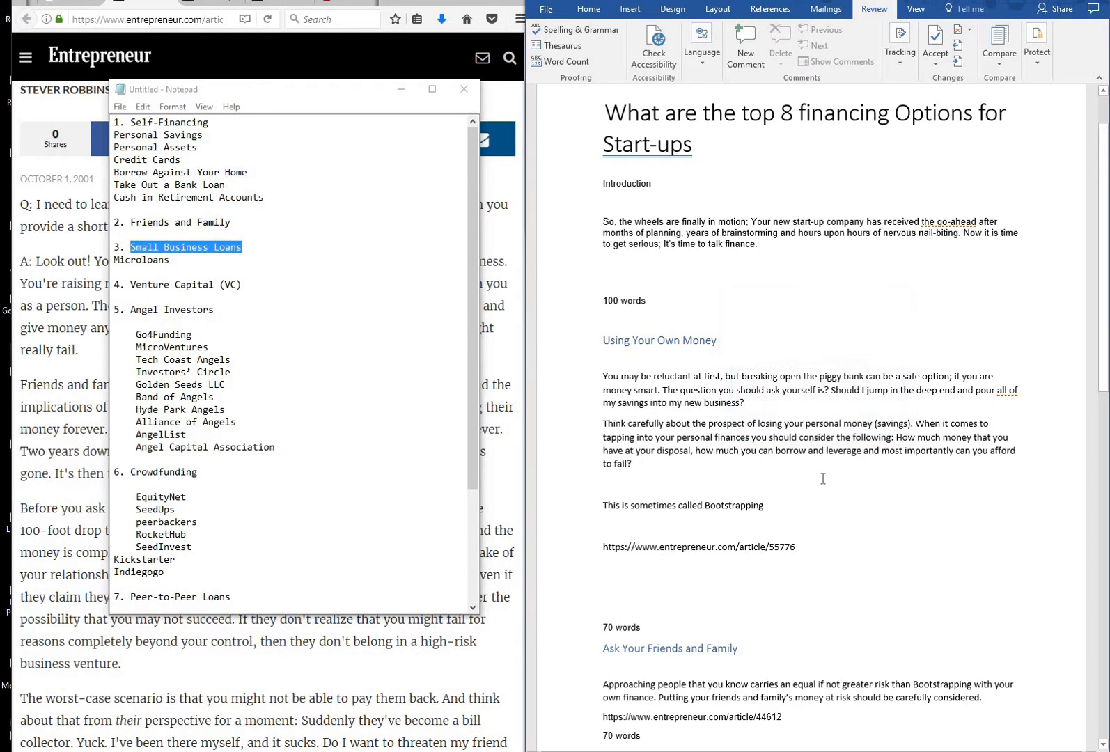
scroll(766, 495, down, 10)
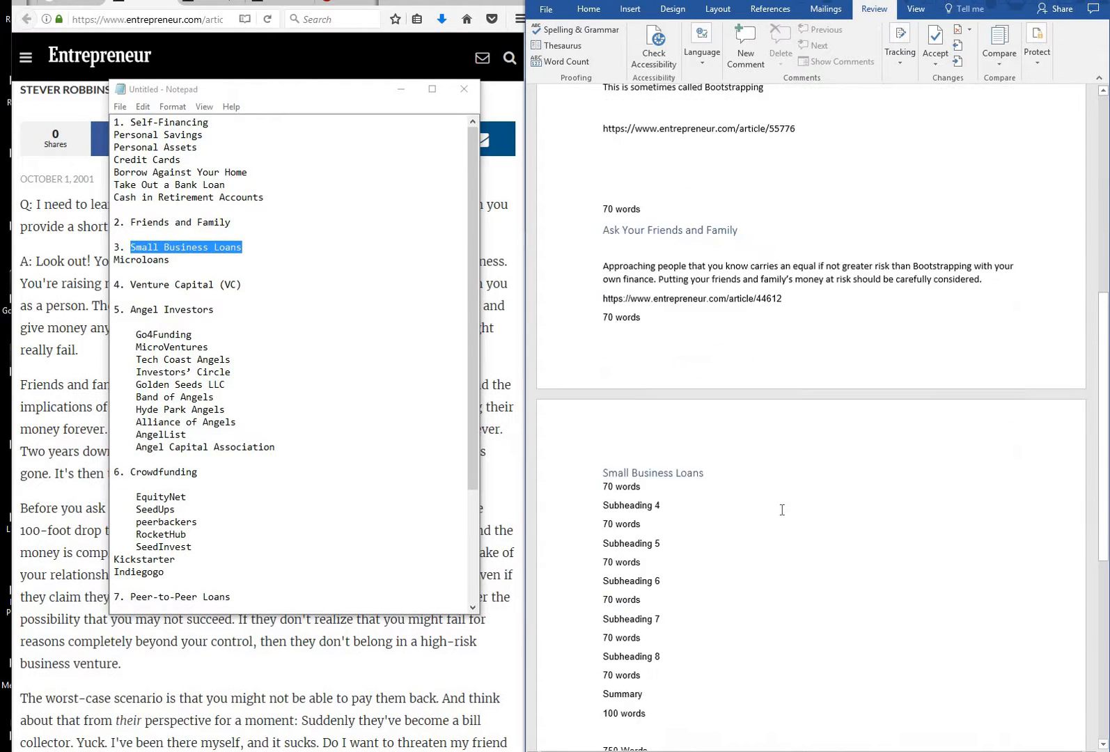
scroll(782, 510, up, 11)
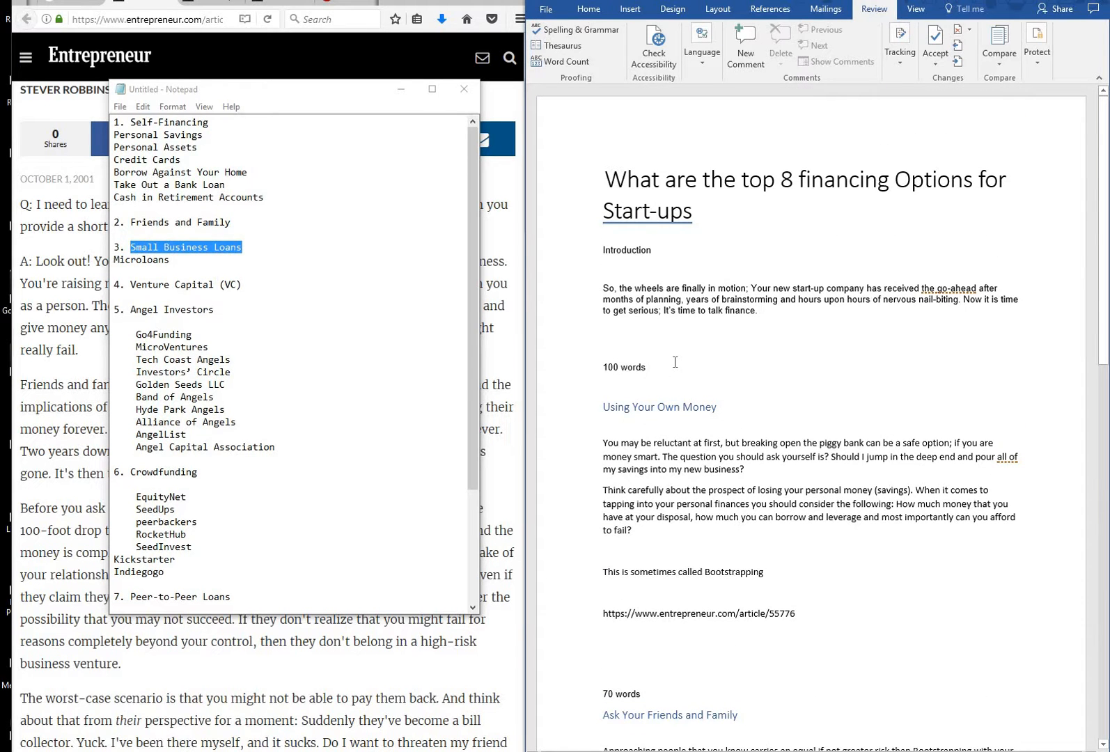
- Search Google for "Small Business Loans finance to start a business", reusing the option name from the Notepad list
drag(245, 248, 130, 248)
key(ctrl+c)
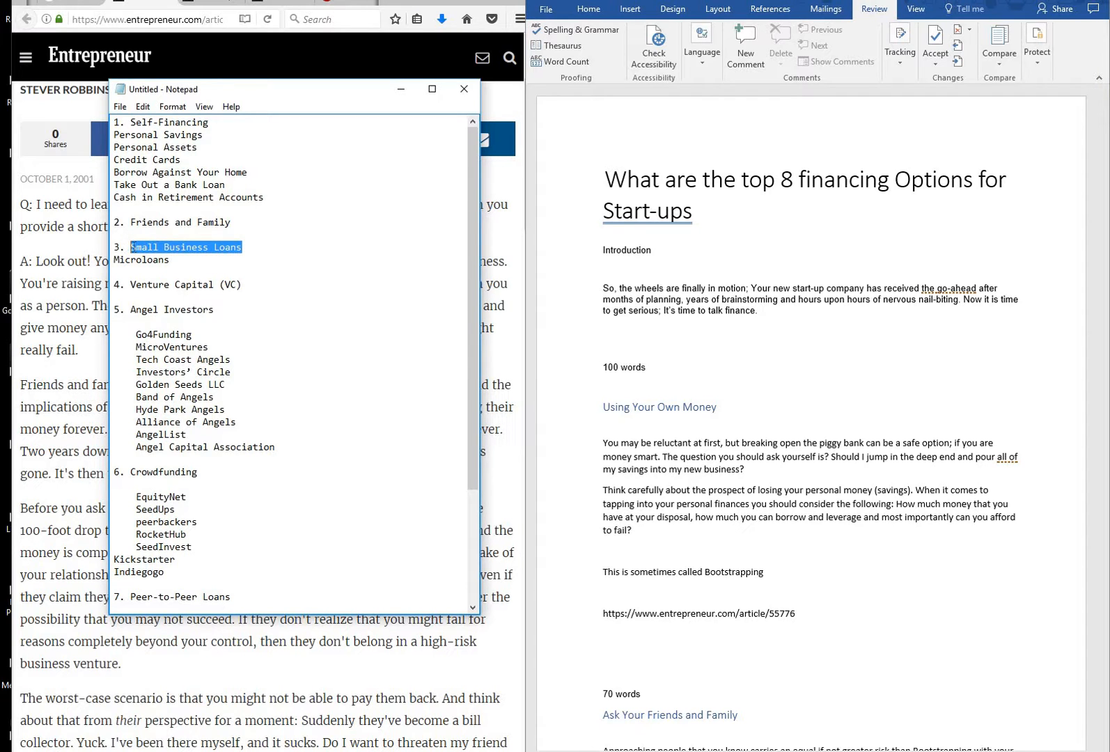
click(81, 1)
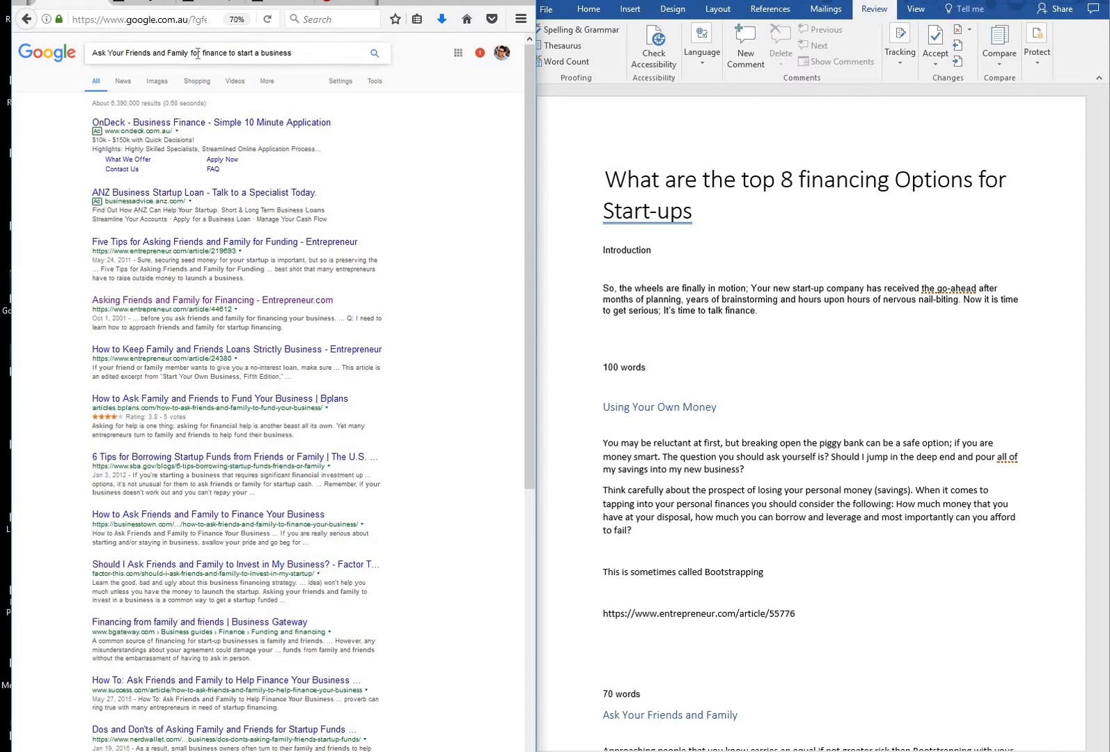
drag(92, 53, 183, 53)
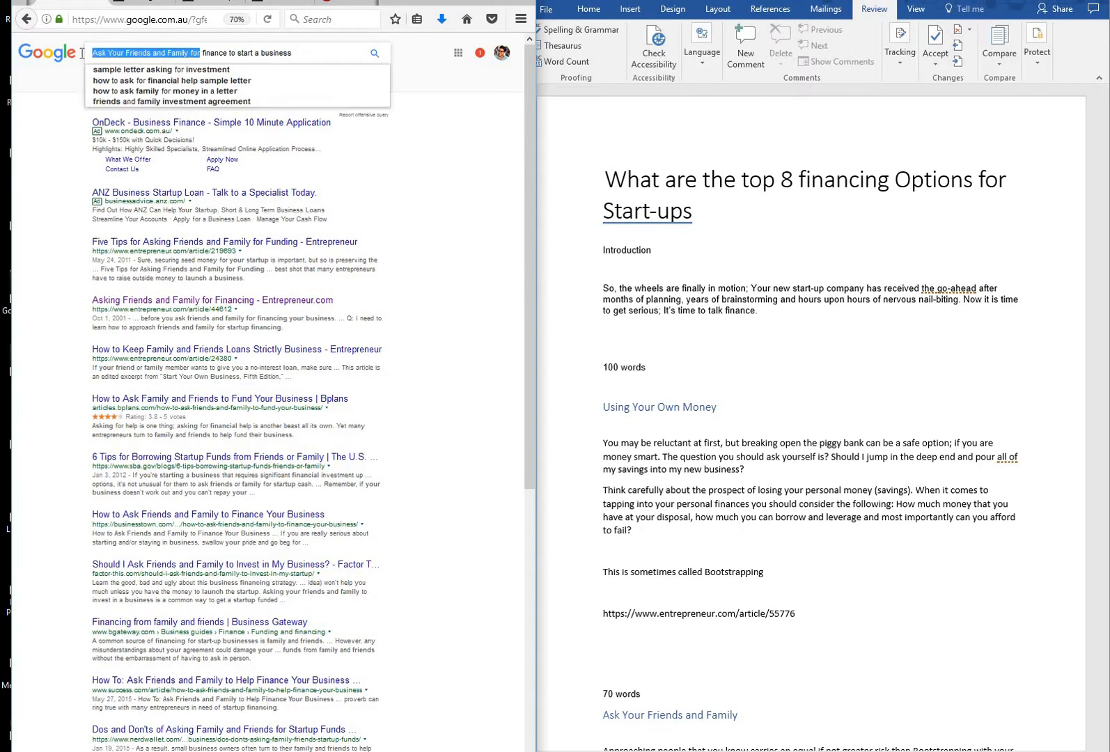
key(ctrl+v)
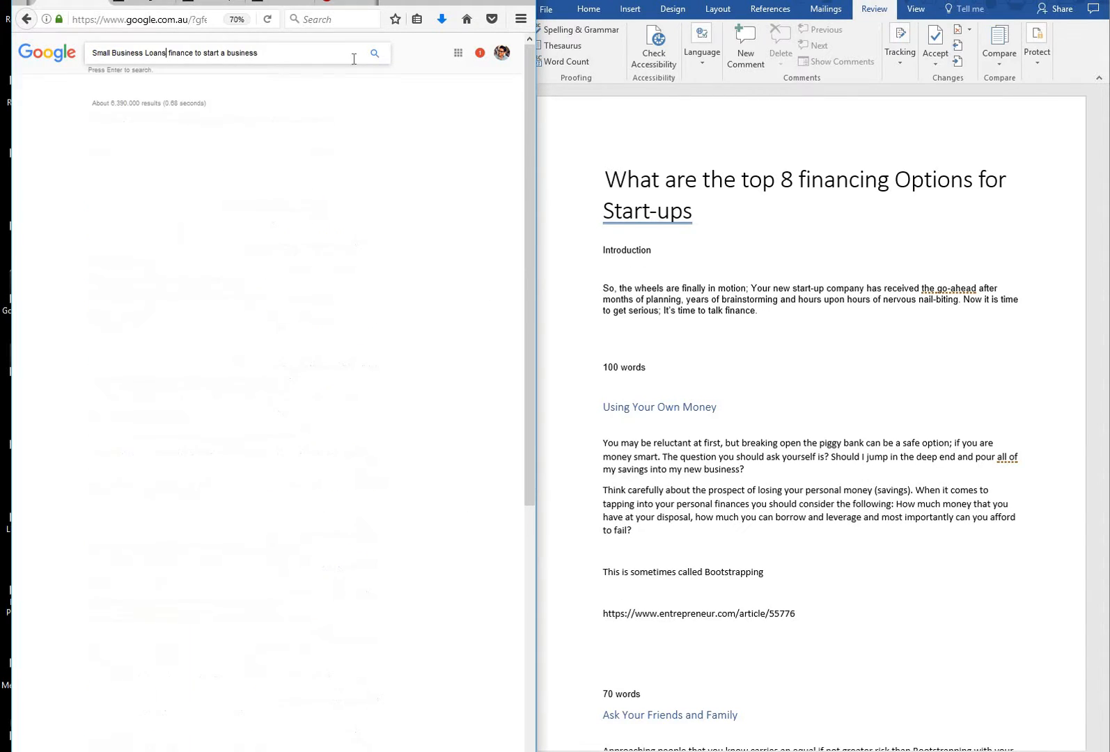
click(374, 54)
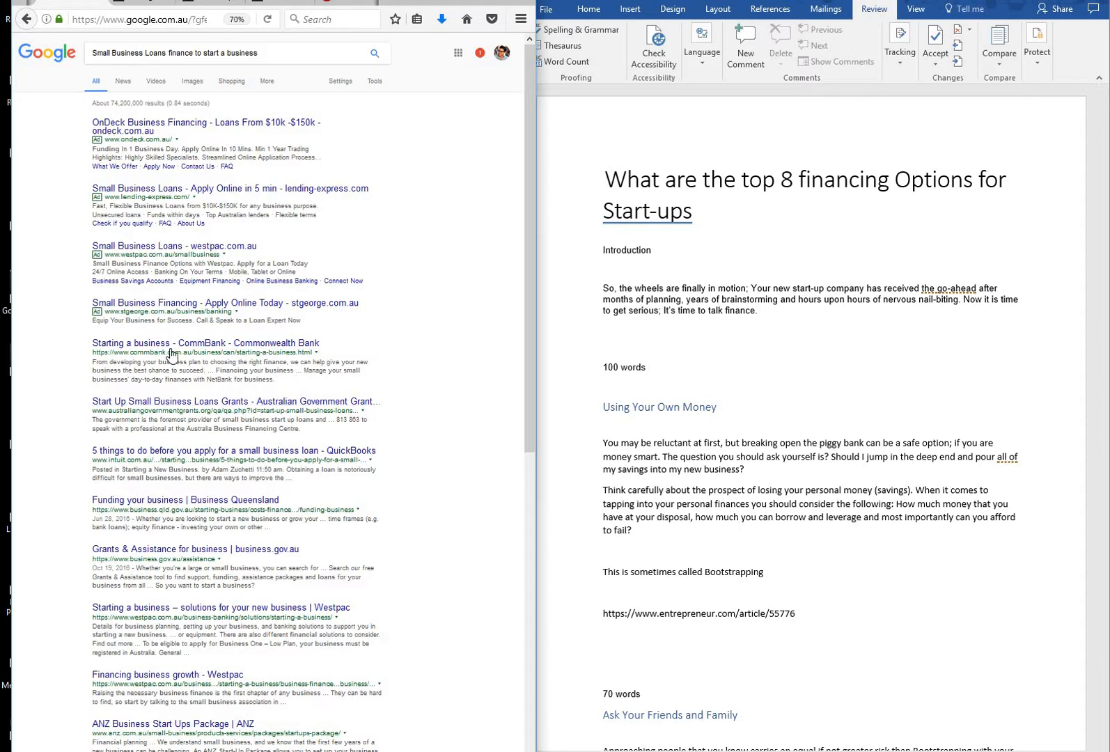
- Open the Business Queensland "Funding your business" and QuickBooks small business loan results in new tabs, and view the Business Queensland page
middle_click(208, 506)
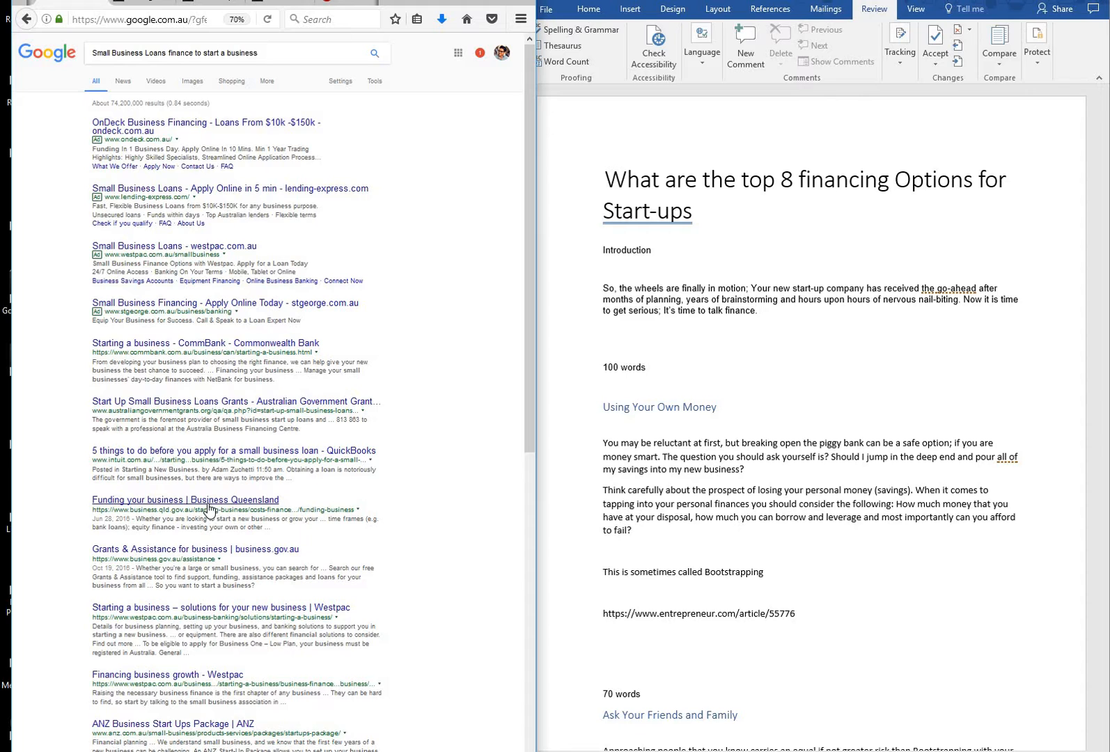
middle_click(241, 453)
click(132, 2)
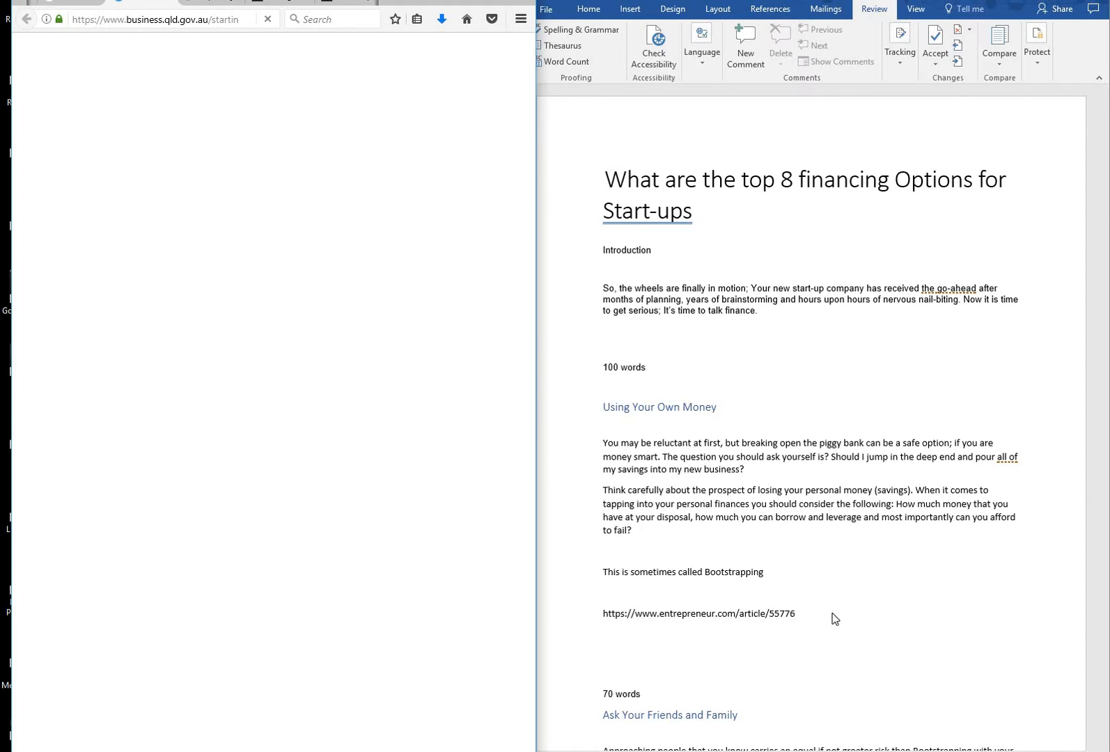
scroll(832, 617, down, 5)
scroll(218, 562, down, 4)
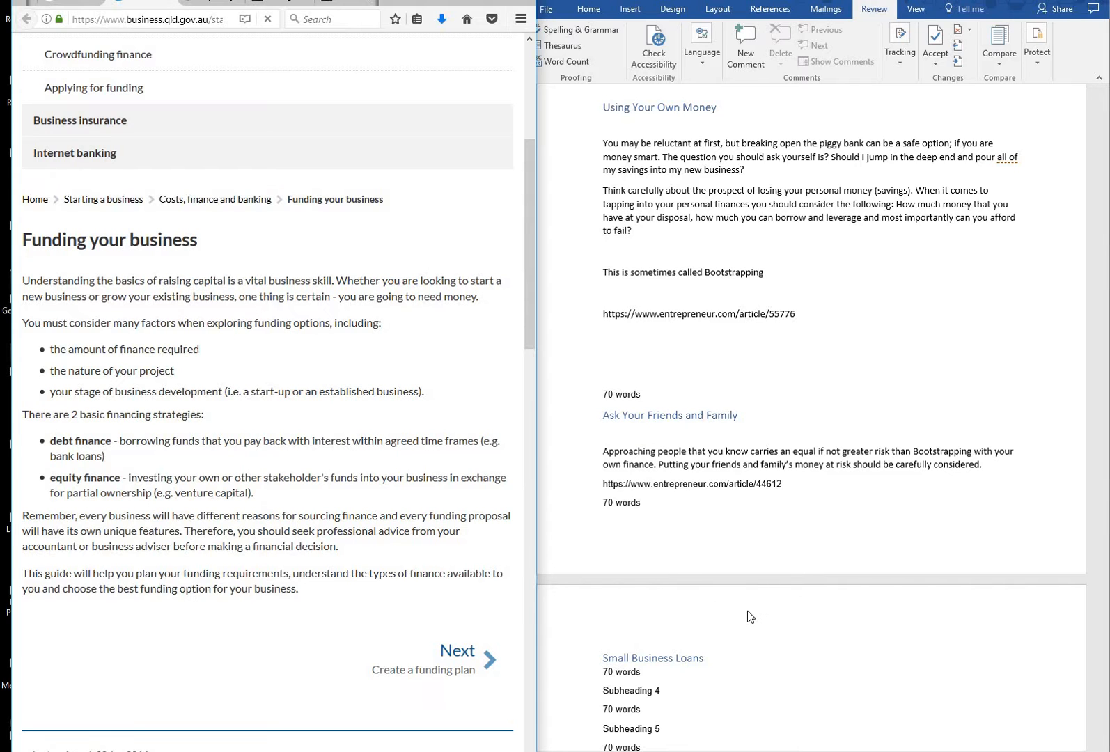
- Insert two blank lines below the "Small Business Loans" heading in Word to make room for its text
scroll(755, 598, down, 2)
click(737, 596)
key(Return)
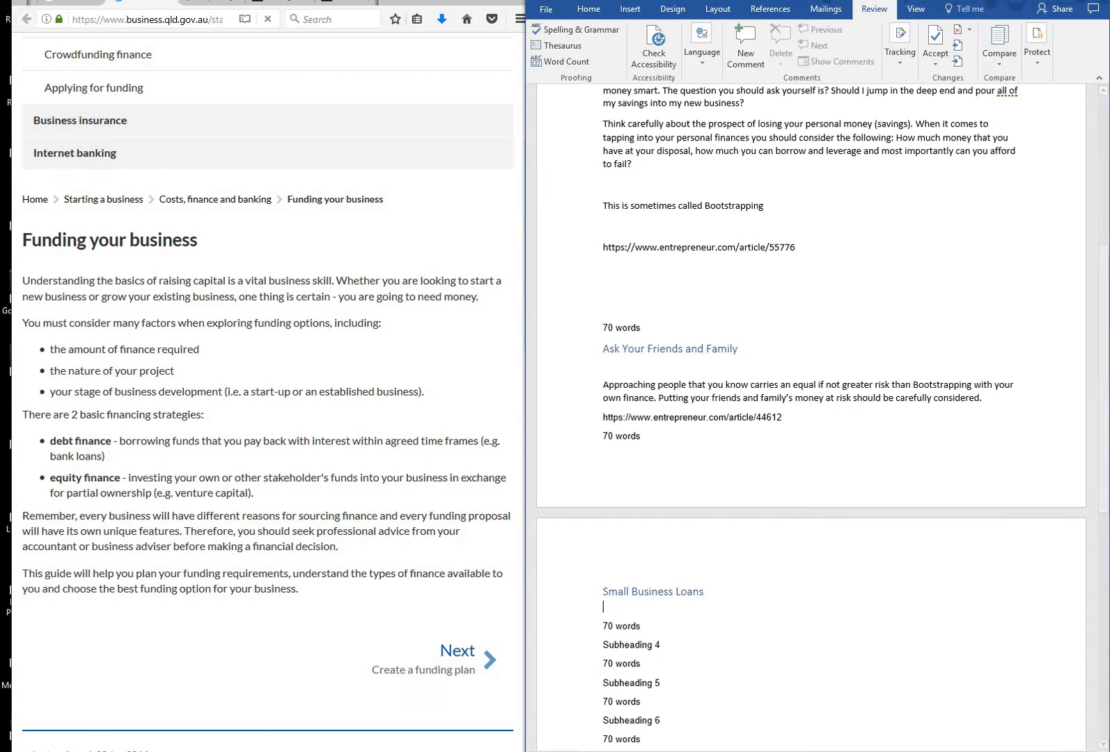
key(Return)
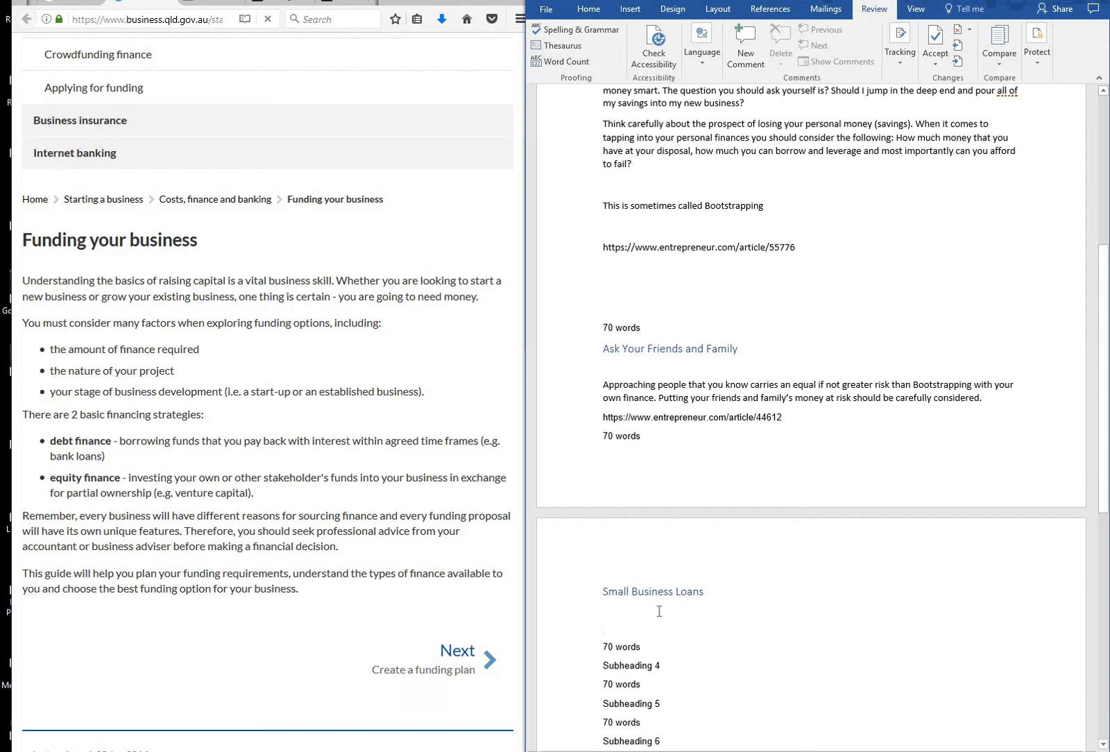
- Begin the paragraph below the "Small Business Loans" heading with "Small business loans and financial services have a"
click(624, 614)
key(Return)
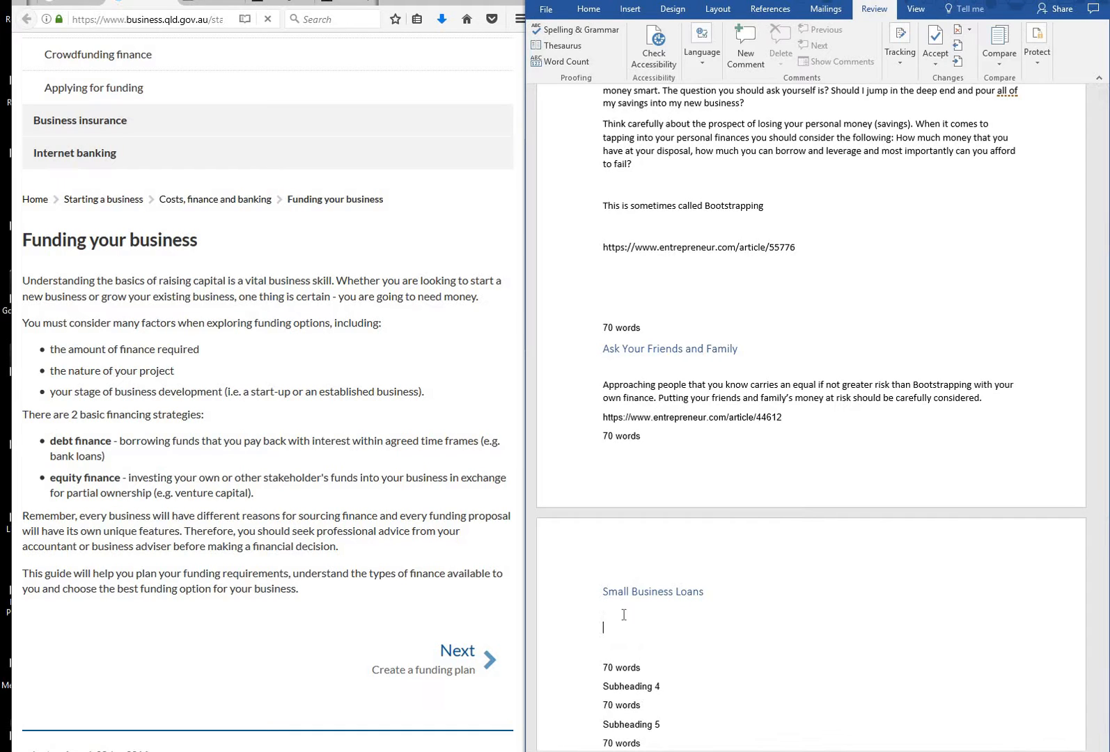
text(Small business loans and fi)
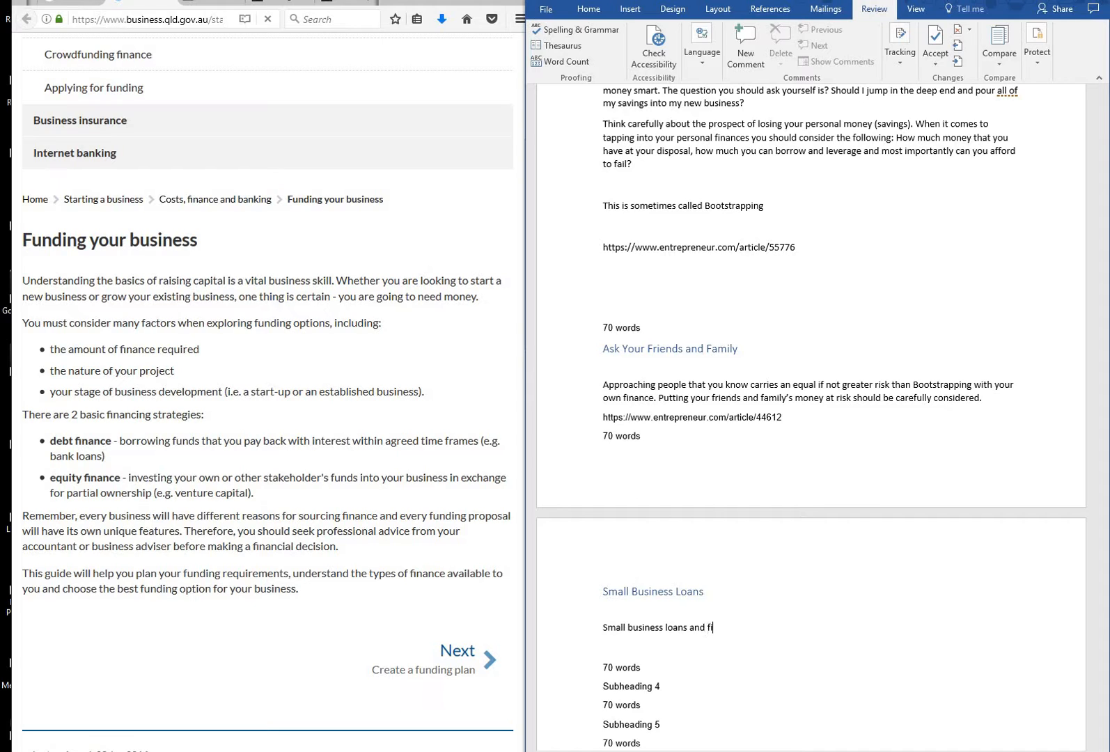
text(nancial services have)
text(a)
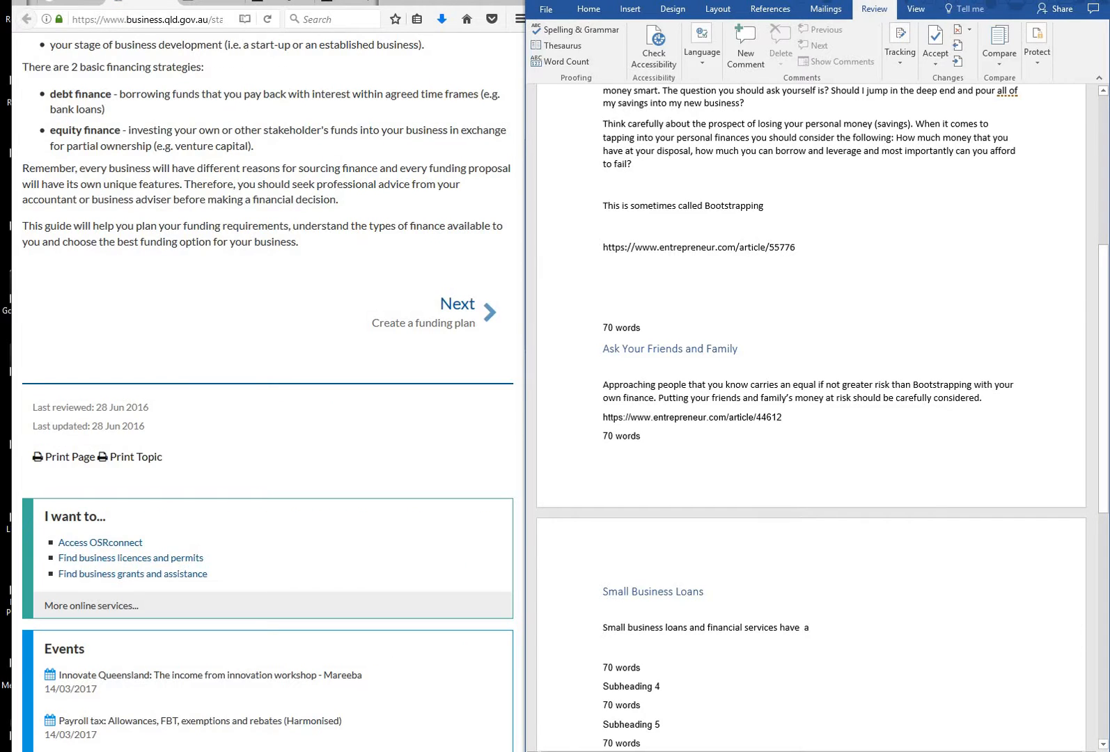
- Insert "There are a variety of" before the new sentence's opening words and make the following "Small" lowercase
click(603, 628)
text(There a)
key(BackSpace)
key(BackSpace)
key(BackSpace)
key(BackSpace)
key(BackSpace)
key(BackSpace)
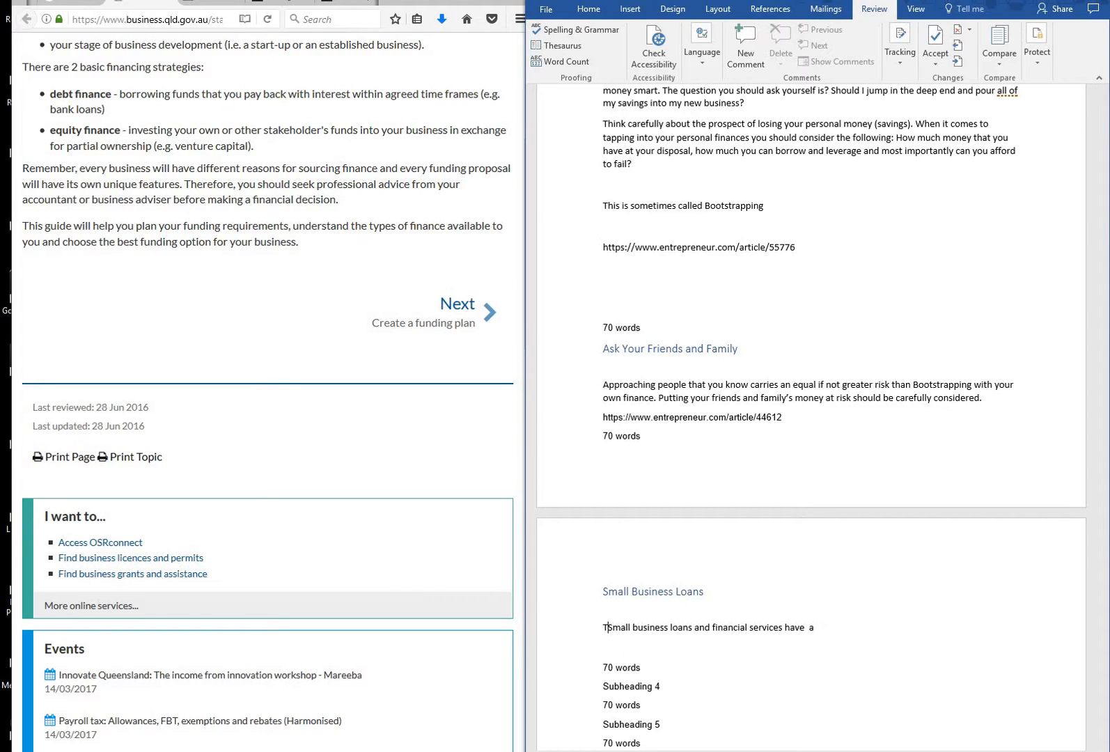
text(here are a)
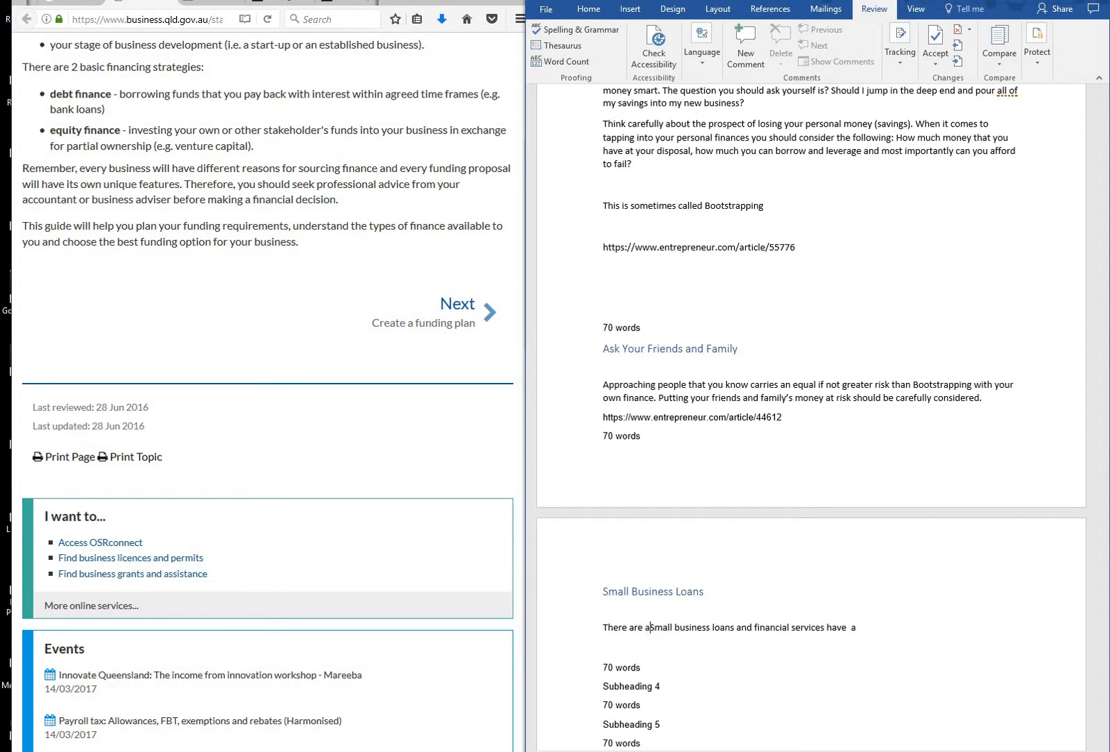
text( varie)
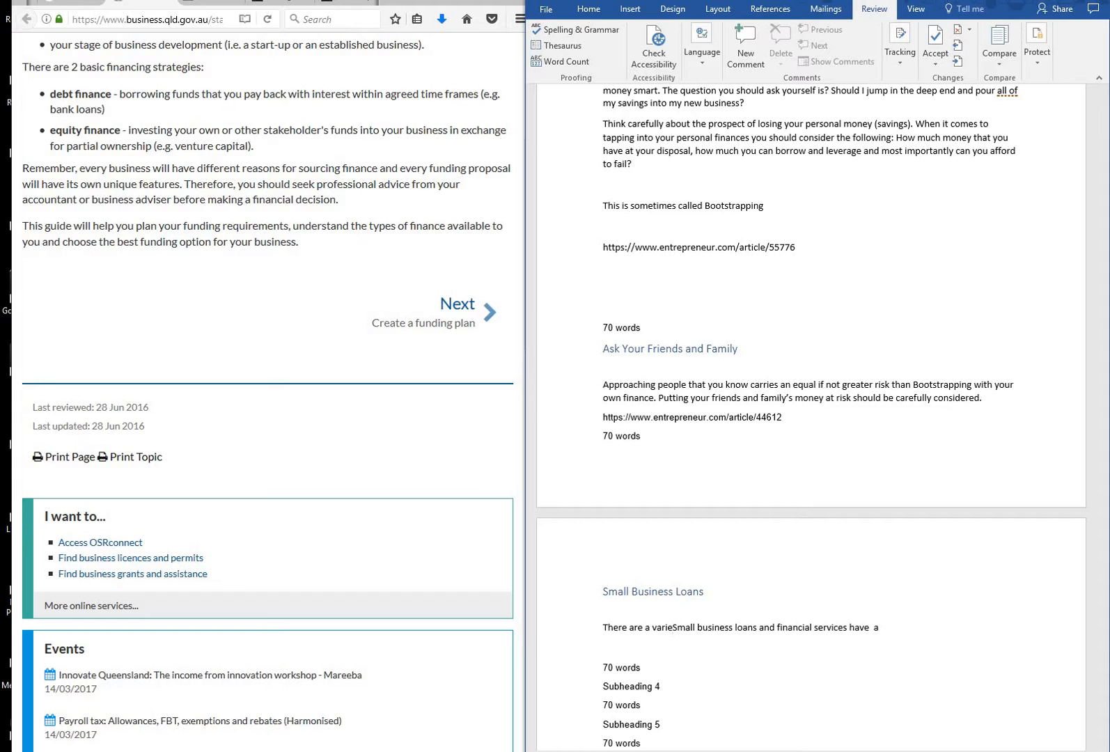
text(ty of)
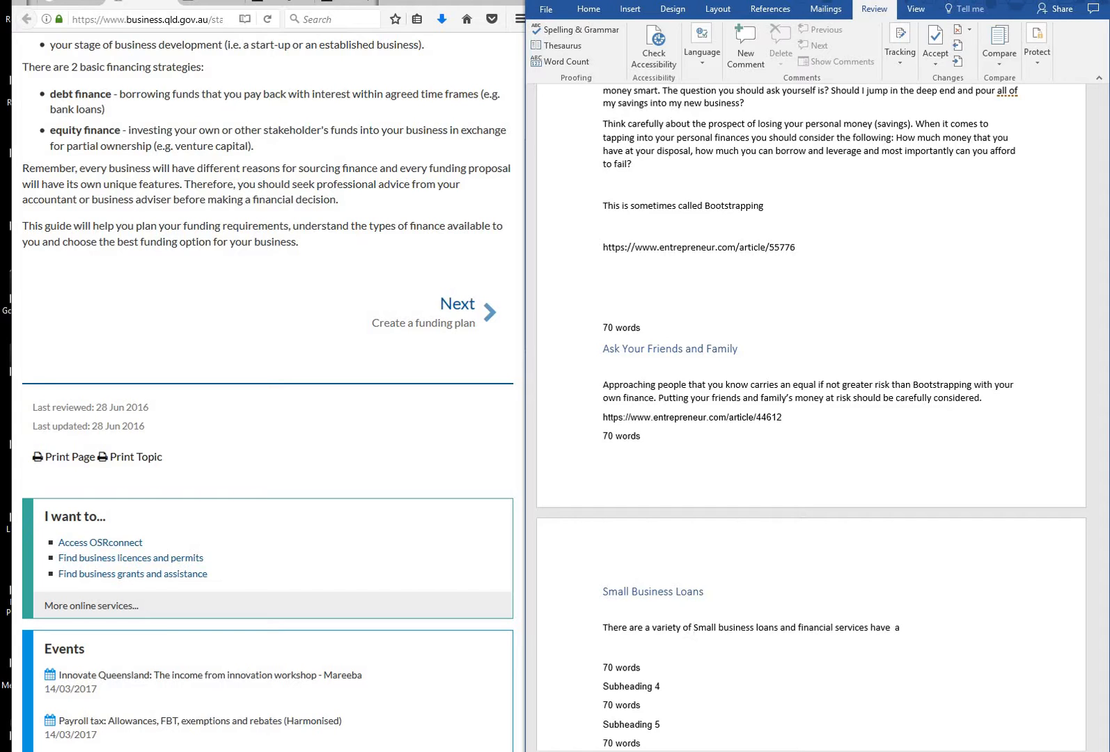
key(BackSpace)
text(s)
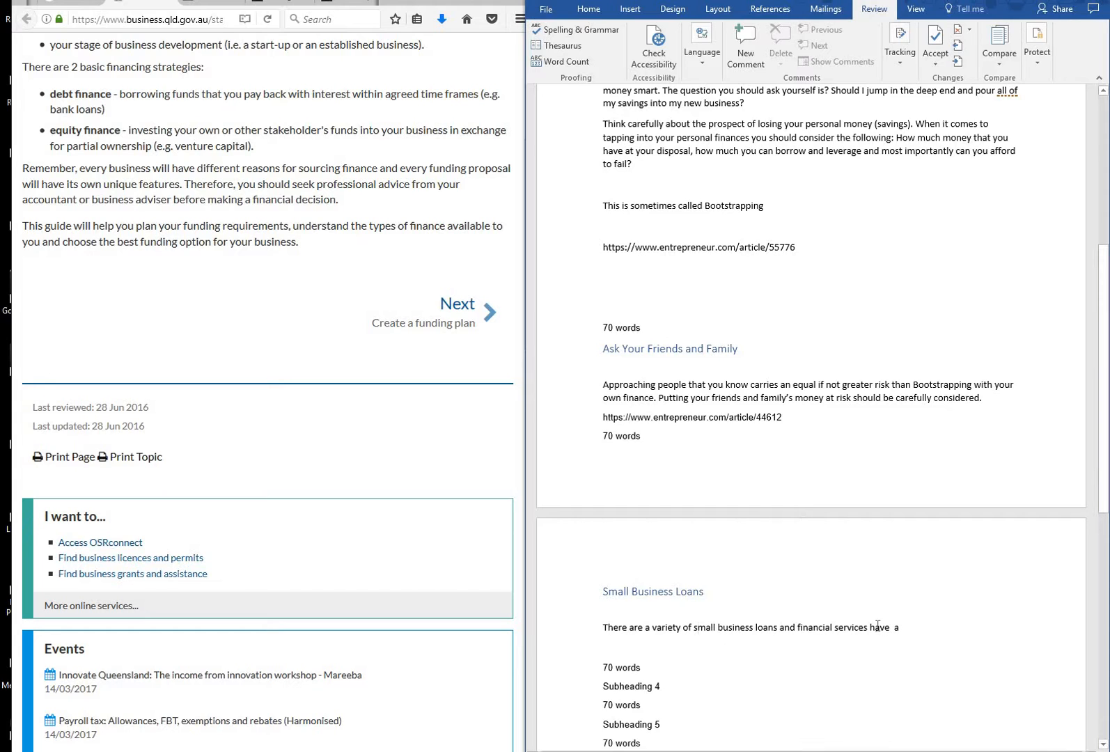
- Replace the sentence's ending after "financial" with "service packages that cater to start-ups"
drag(869, 629, 928, 628)
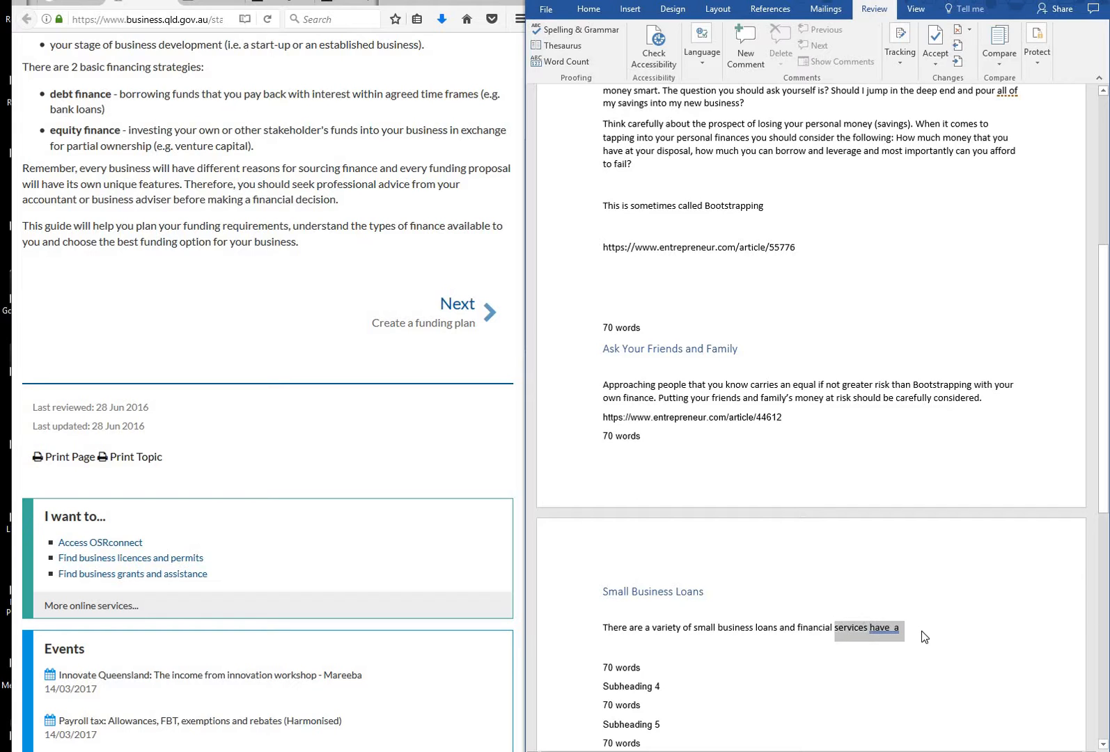
key(BackSpace)
key(BackSpace)
key(BackSpace)
key(BackSpace)
key(BackSpace)
key(BackSpace)
key(BackSpace)
text(vice)
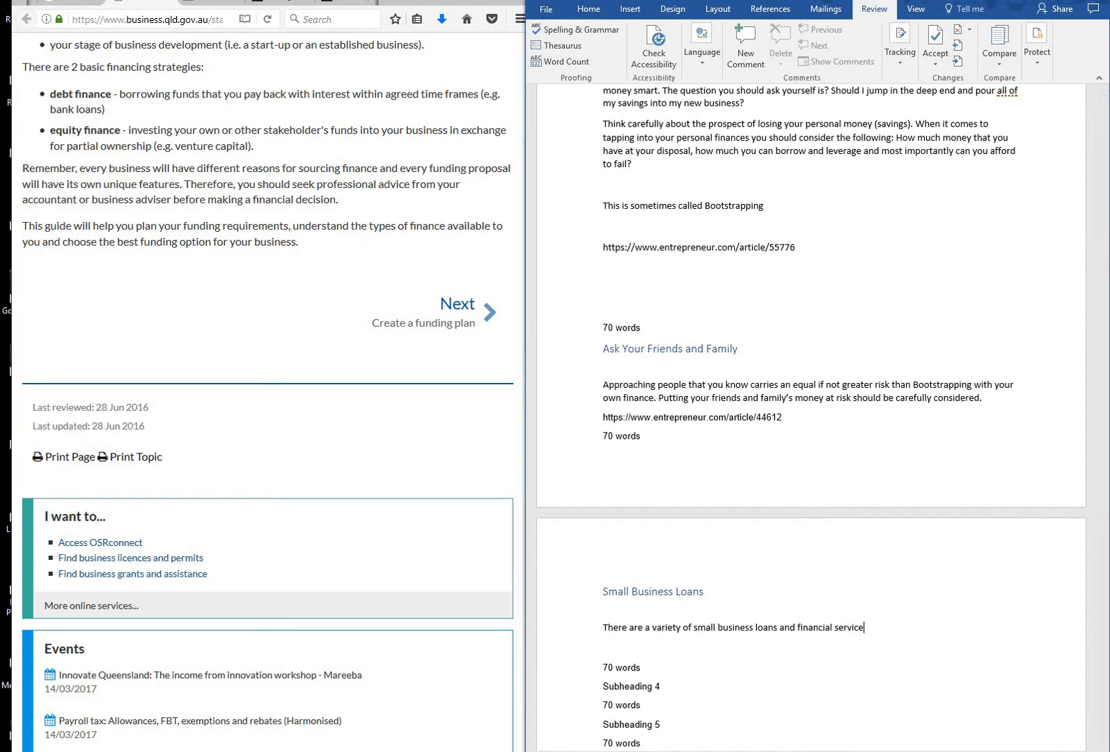
text( options)
key(BackSpace)
key(BackSpace)
key(BackSpace)
key(BackSpace)
key(BackSpace)
key(BackSpace)
text(packages that cater to start-ups)
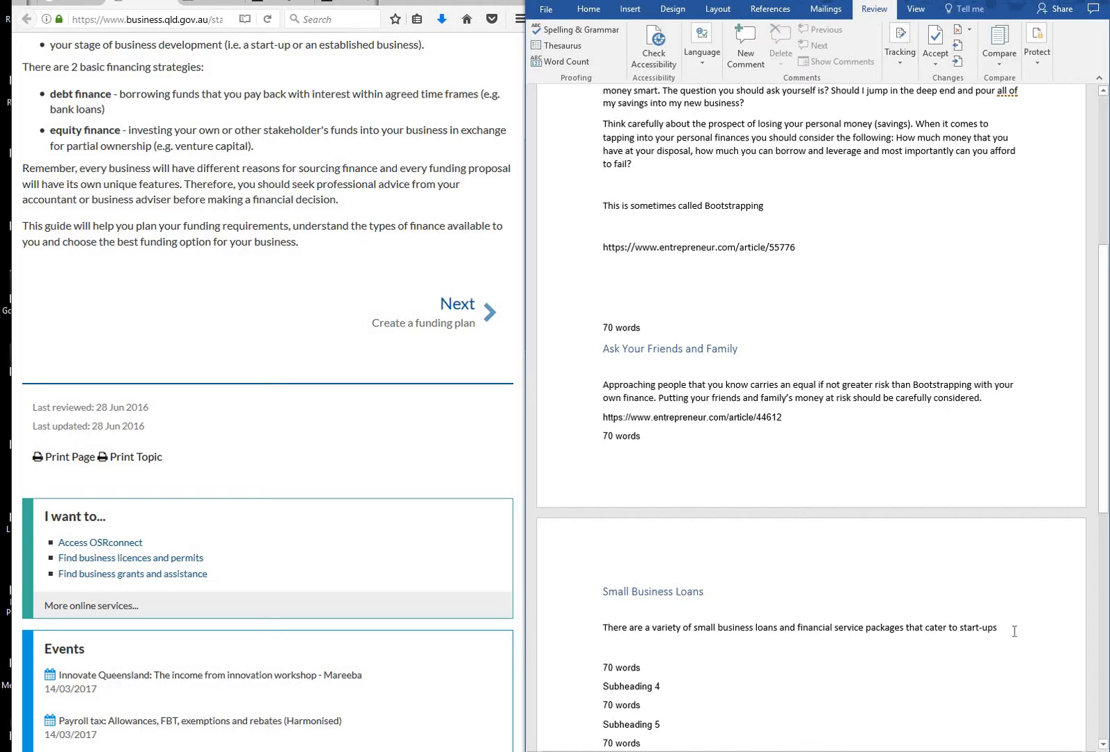
- Search Google for "financial service packages that cater to start-ups", reusing the phrase from the new sentence in Word
drag(1005, 625, 809, 630)
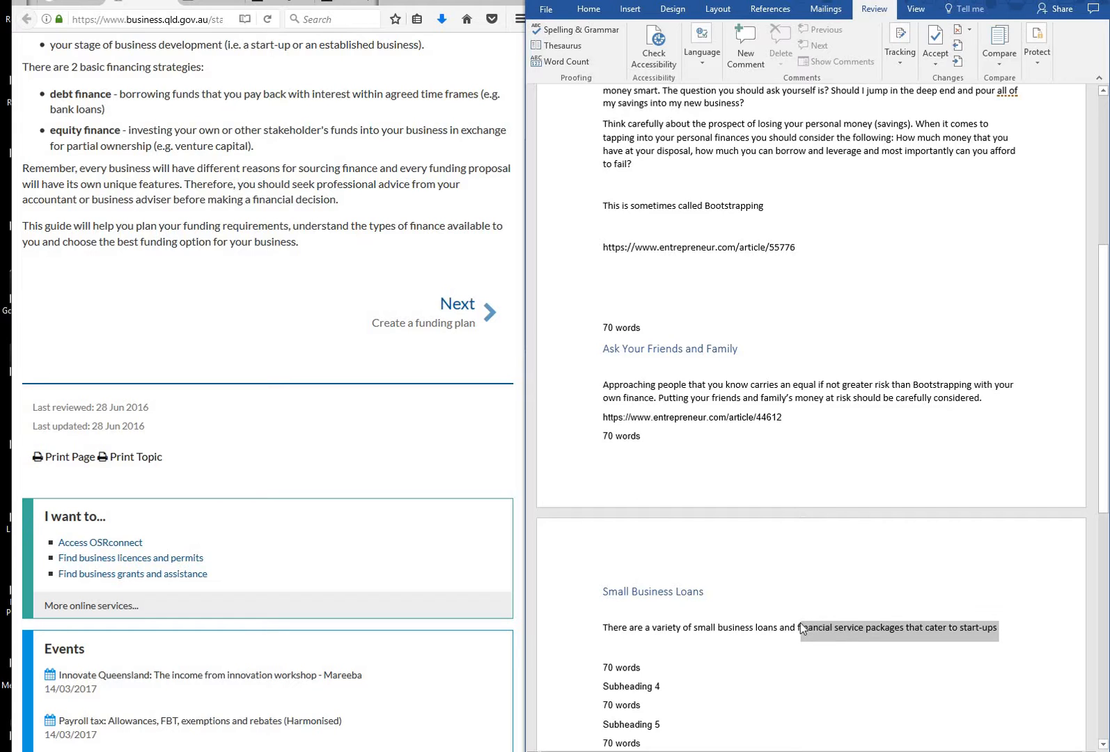
drag(800, 623, 797, 626)
key(ctrl+c)
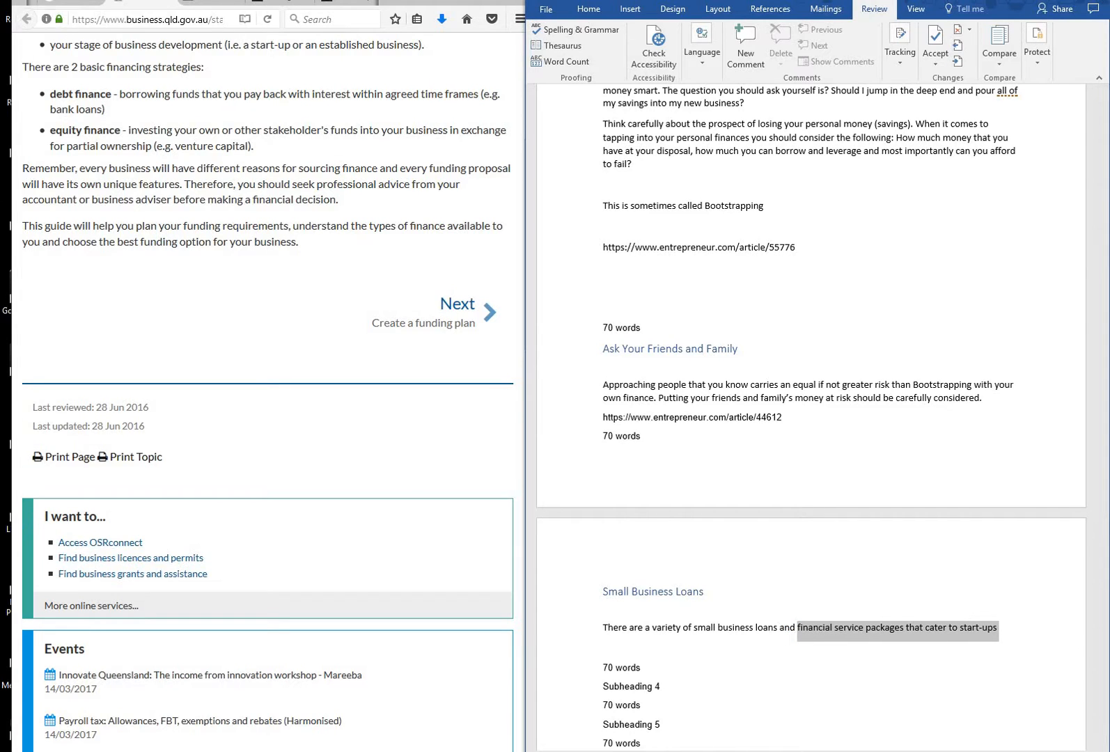
click(64, 2)
drag(262, 53, 50, 48)
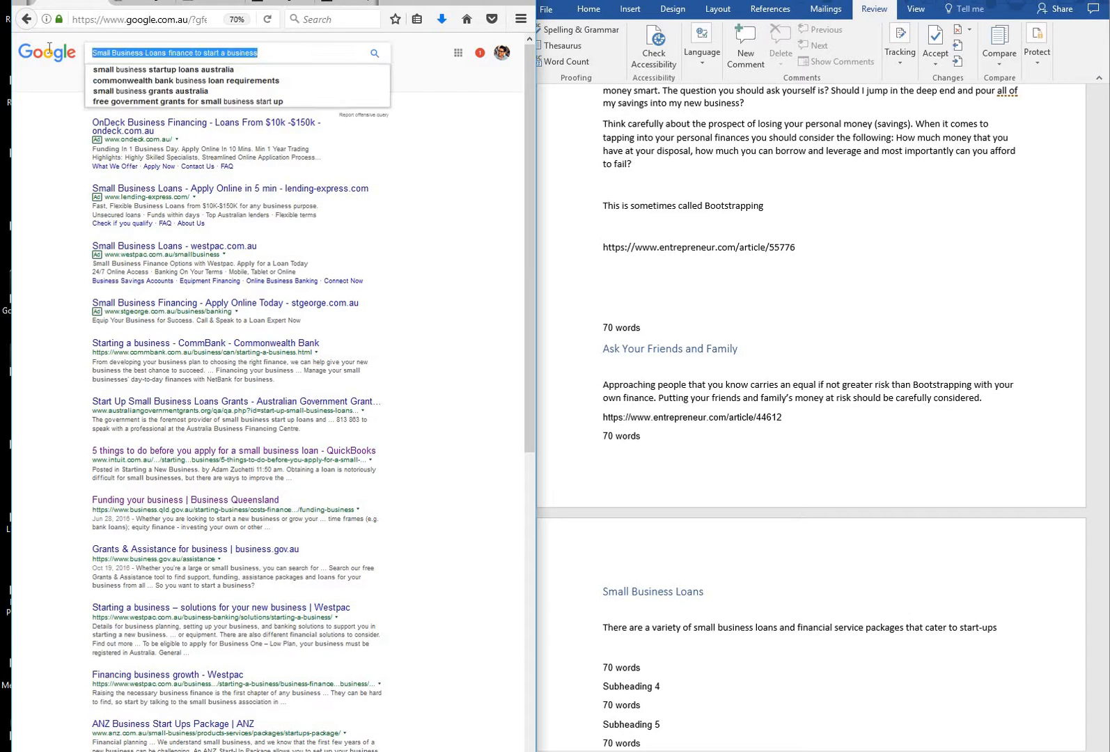
key(ctrl+v)
key(Return)
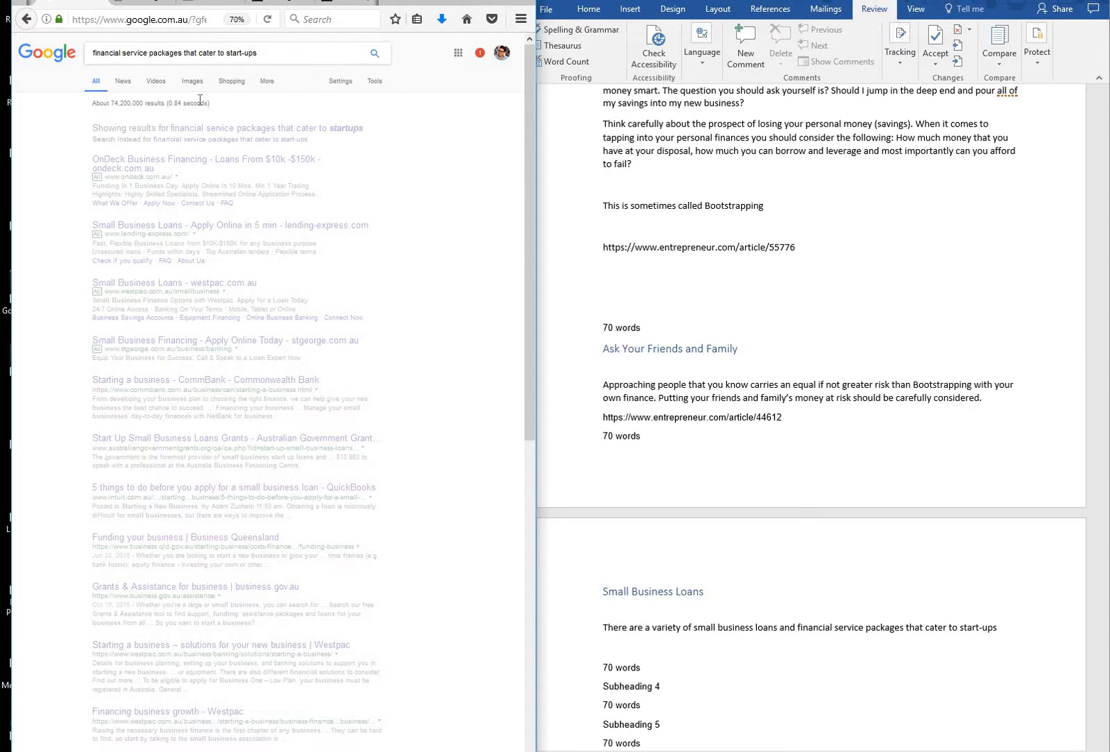
- Look back at the start of the article and check the working title and word count in the Gmail article request
scroll(714, 397, up, 3)
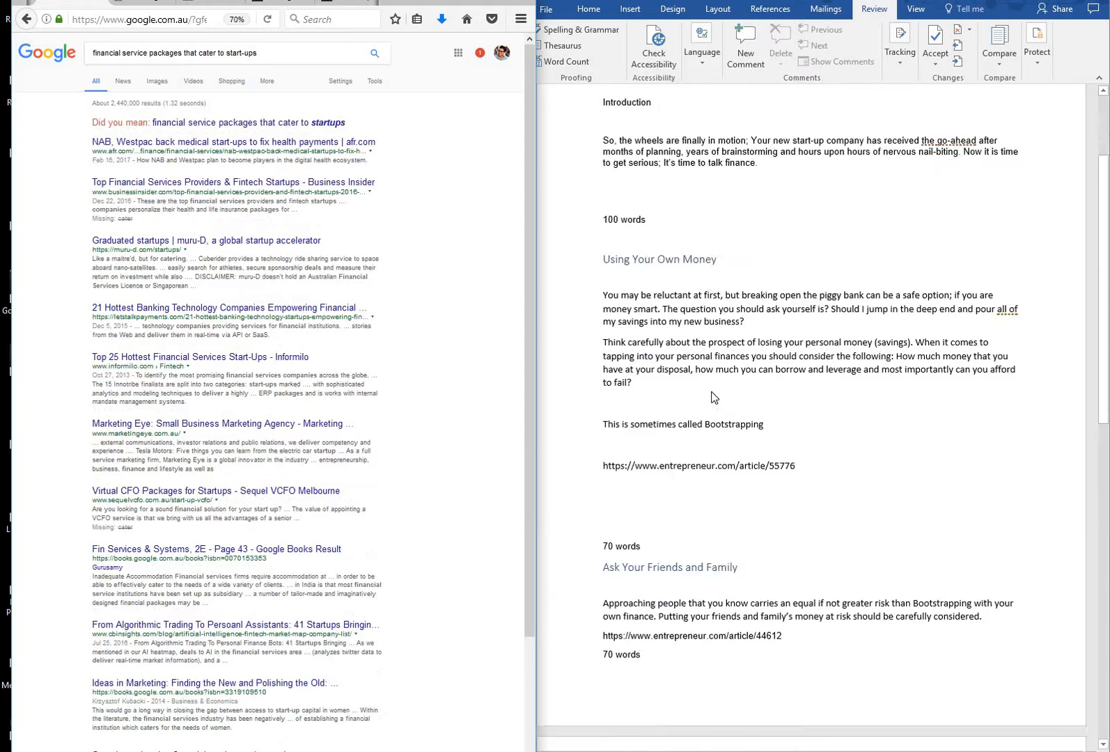
scroll(714, 397, up, 2)
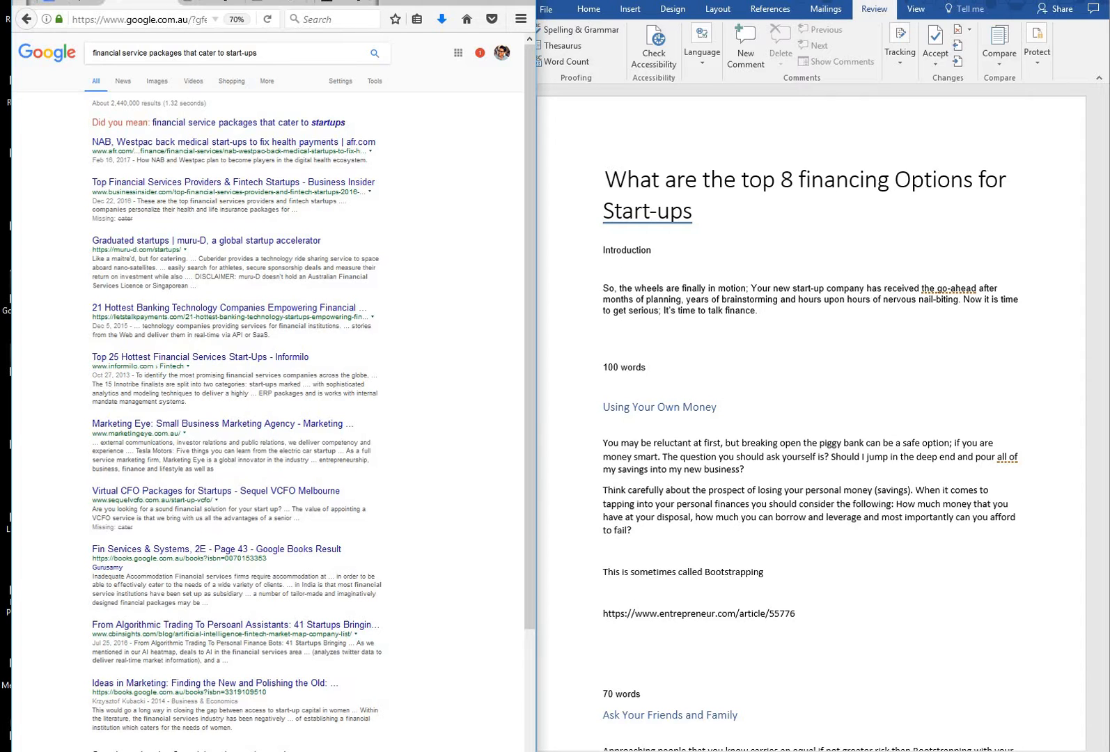
click(72, 2)
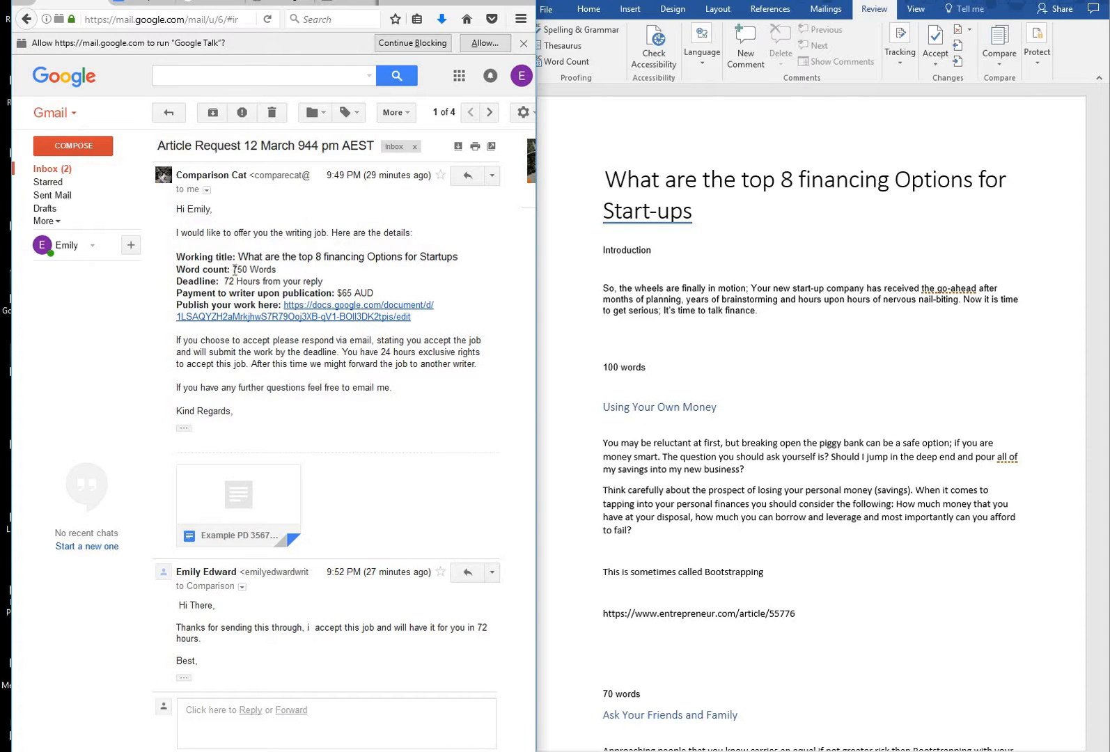
drag(232, 270, 346, 265)
click(346, 265)
drag(316, 254, 322, 255)
scroll(273, 328, down, 3)
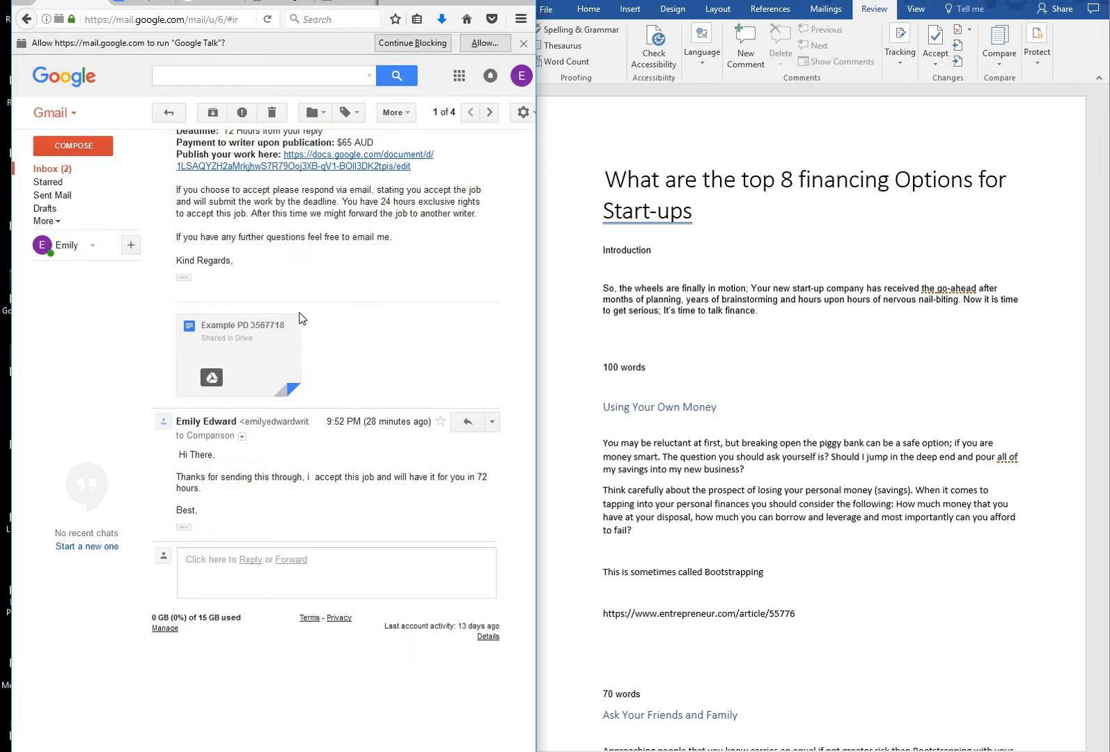
click(764, 620)
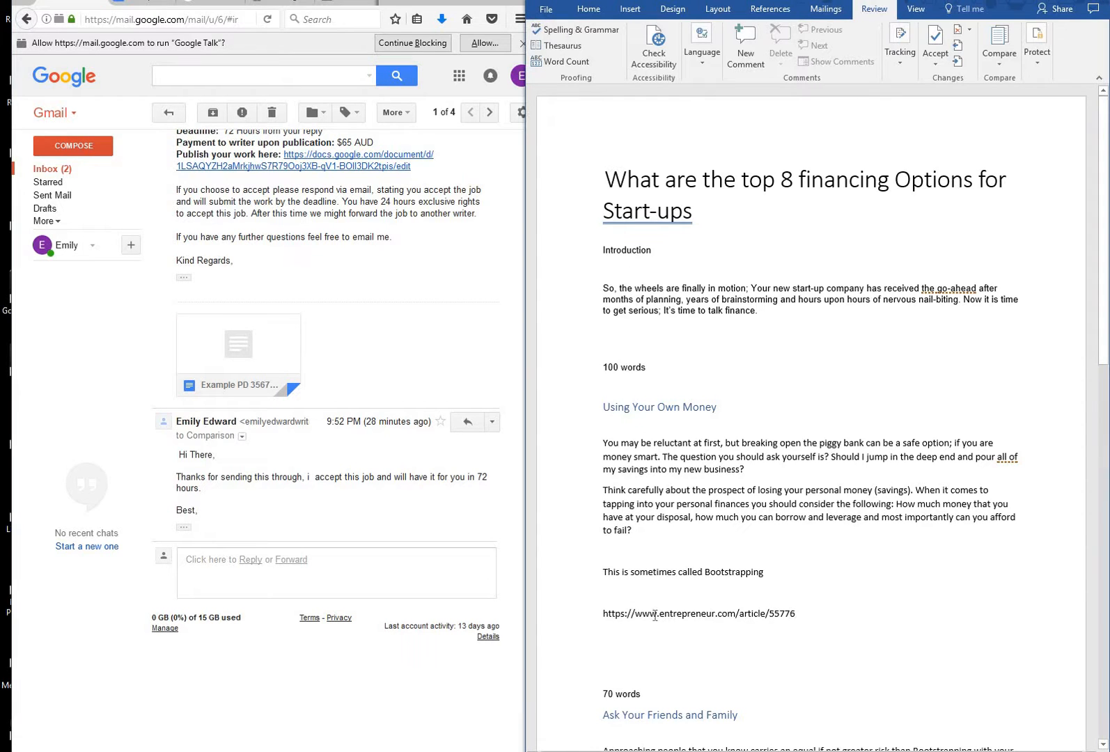
drag(796, 614, 603, 620)
key(ctrl+c)
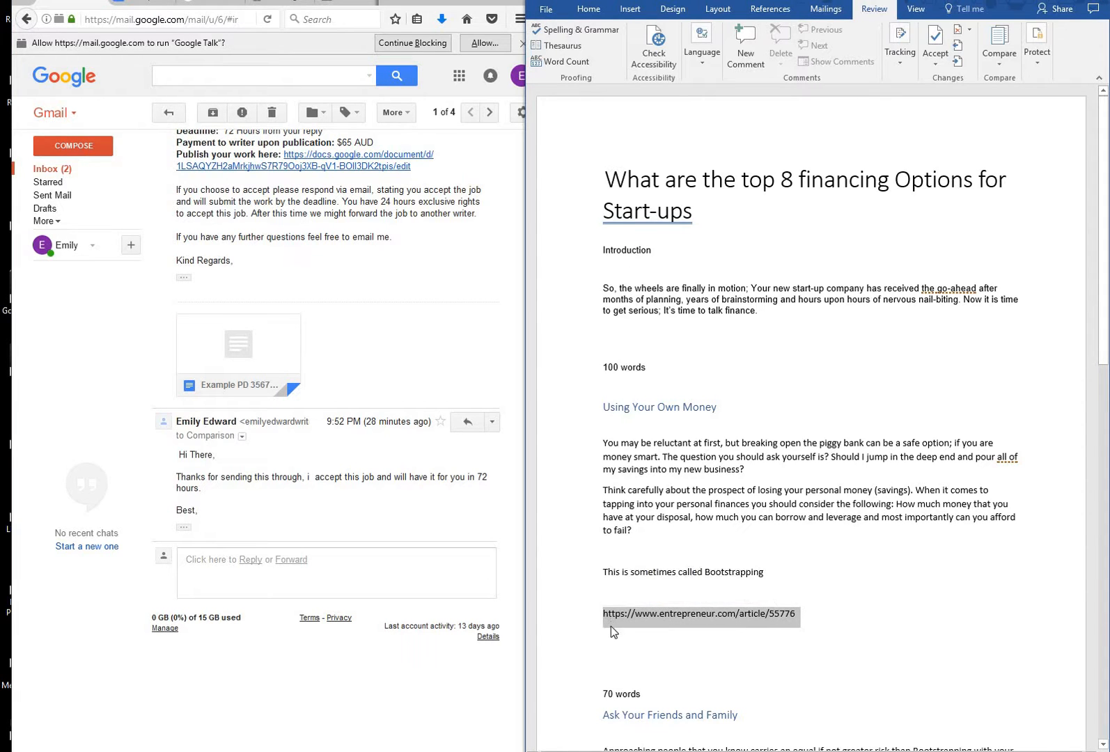
drag(764, 577, 710, 578)
right_click(710, 576)
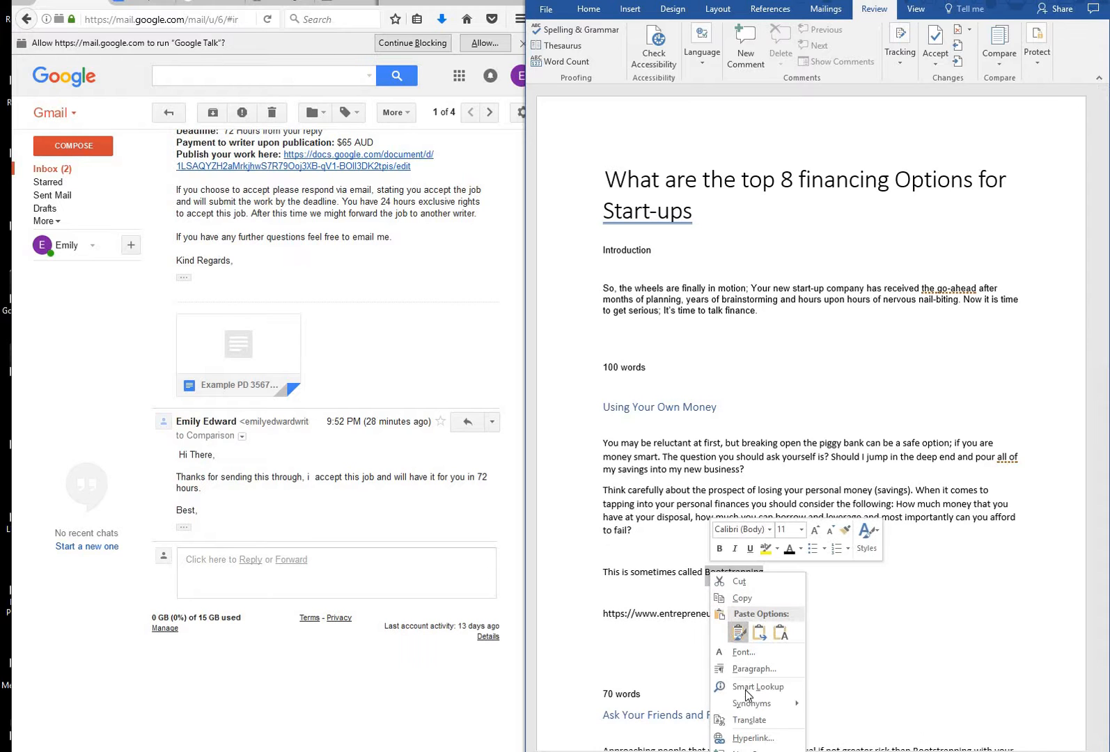
click(752, 738)
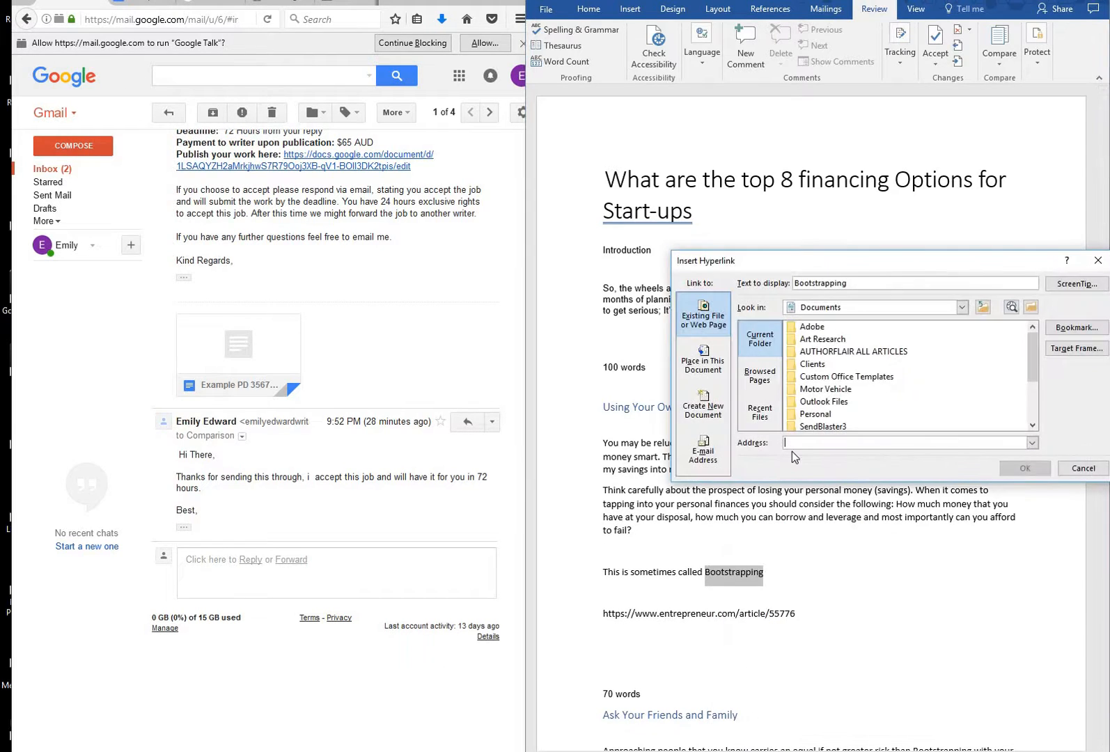
key(ctrl+v)
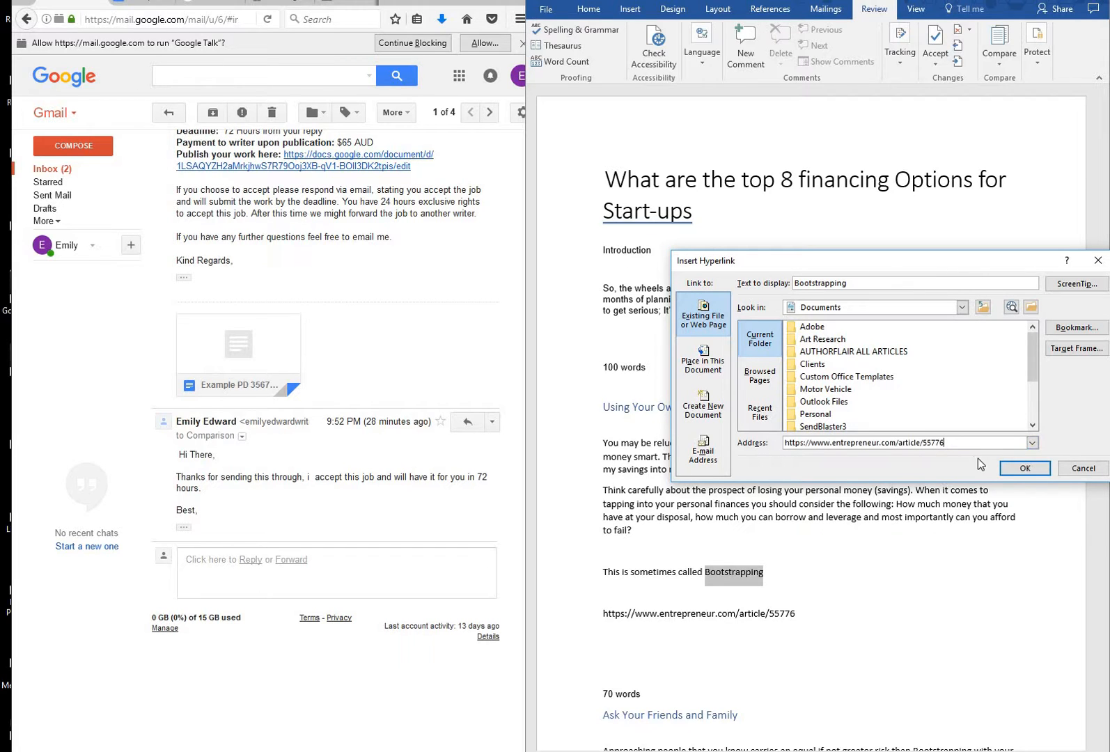
click(1017, 471)
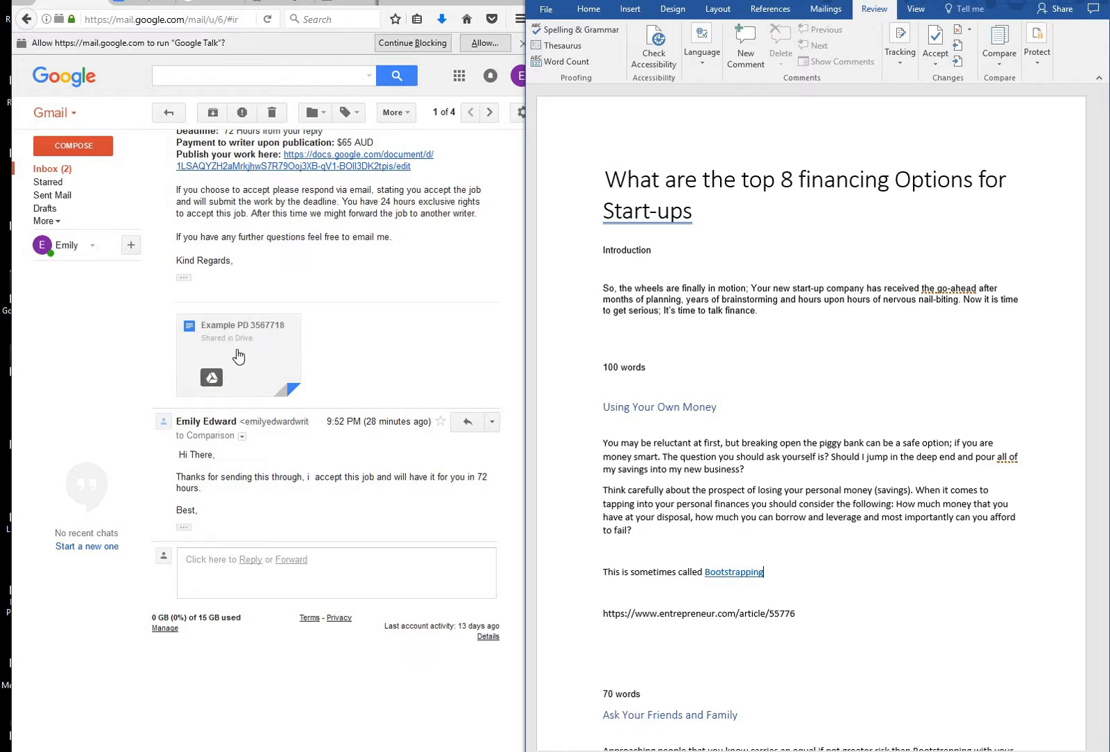
- View the job details in the Gmail article request again
scroll(313, 338, up, 4)
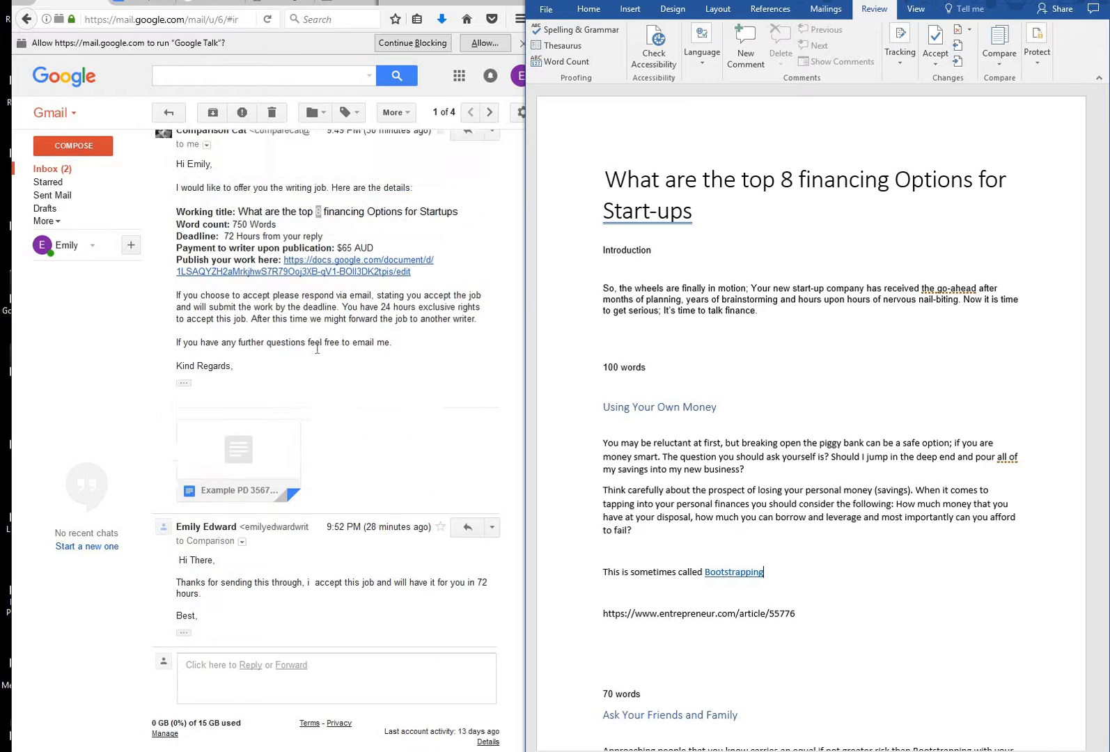